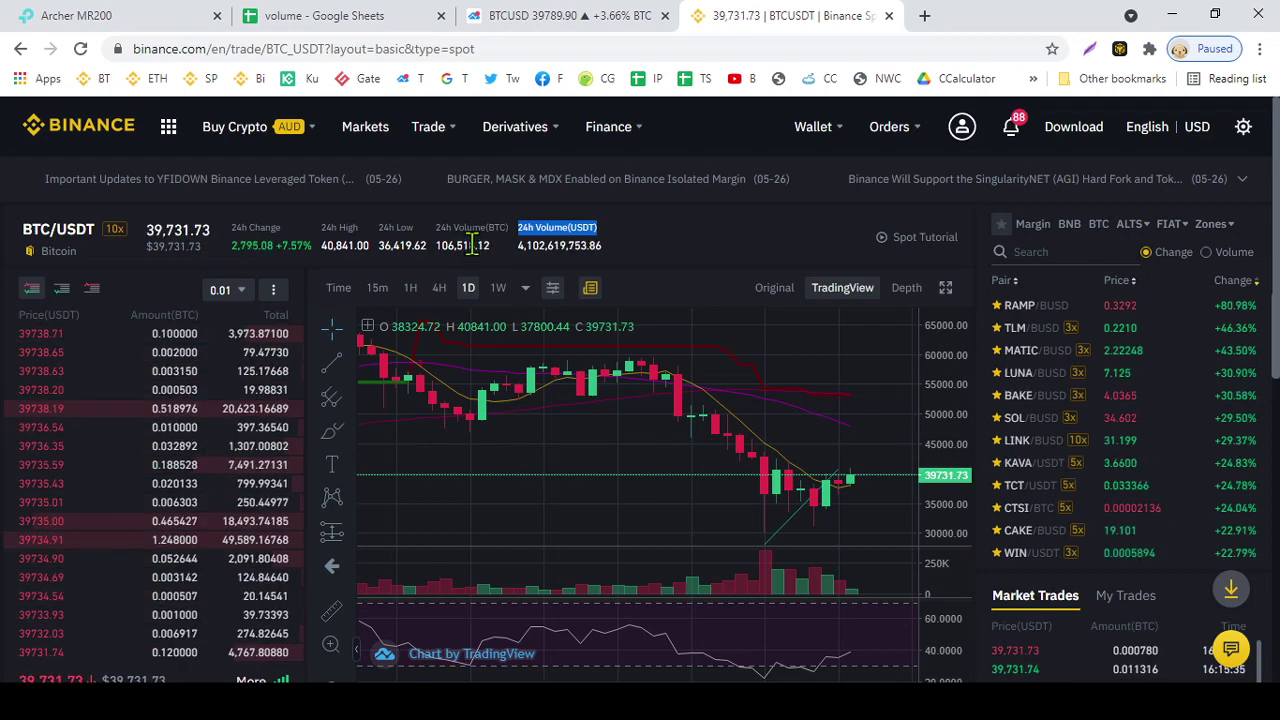
Examine the sell and buy orders in the BTC/USDT order book and the spot order form
{"action": "scroll", "coordinate": [180, 300], "scroll_direction": "down", "scroll_amount": 1}
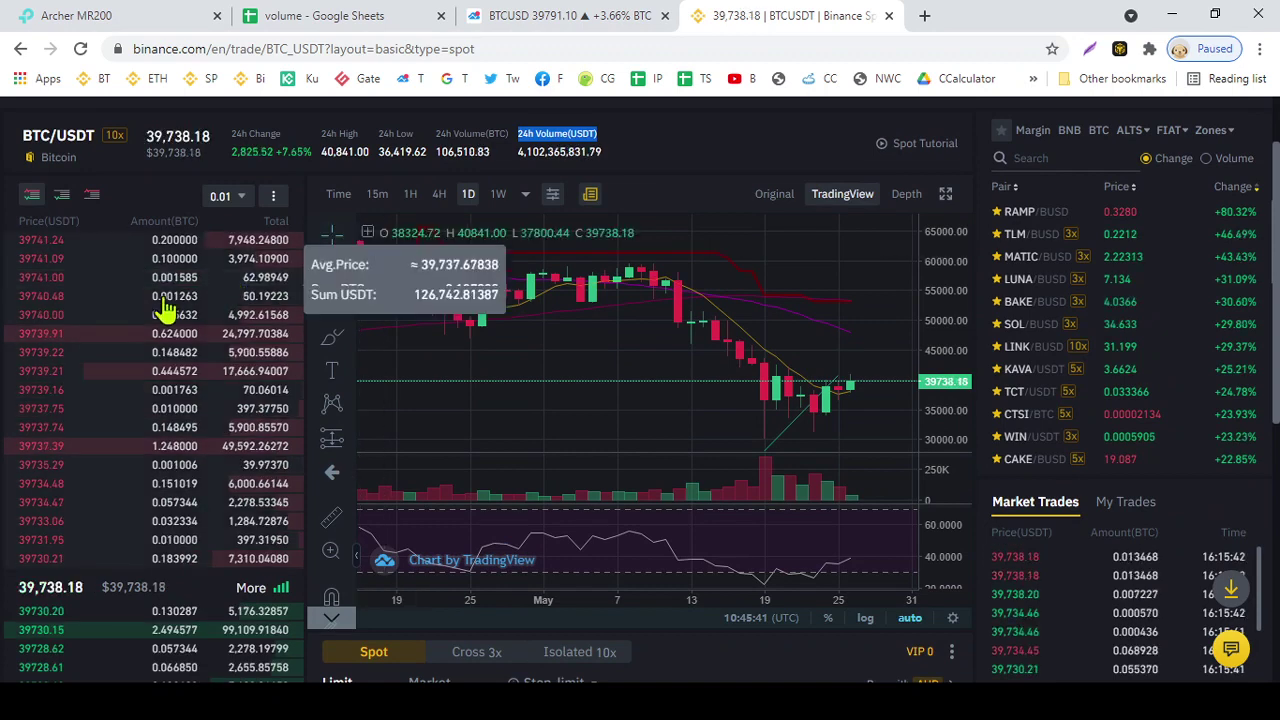
{"action": "scroll", "coordinate": [100, 371], "scroll_direction": "down", "scroll_amount": 2}
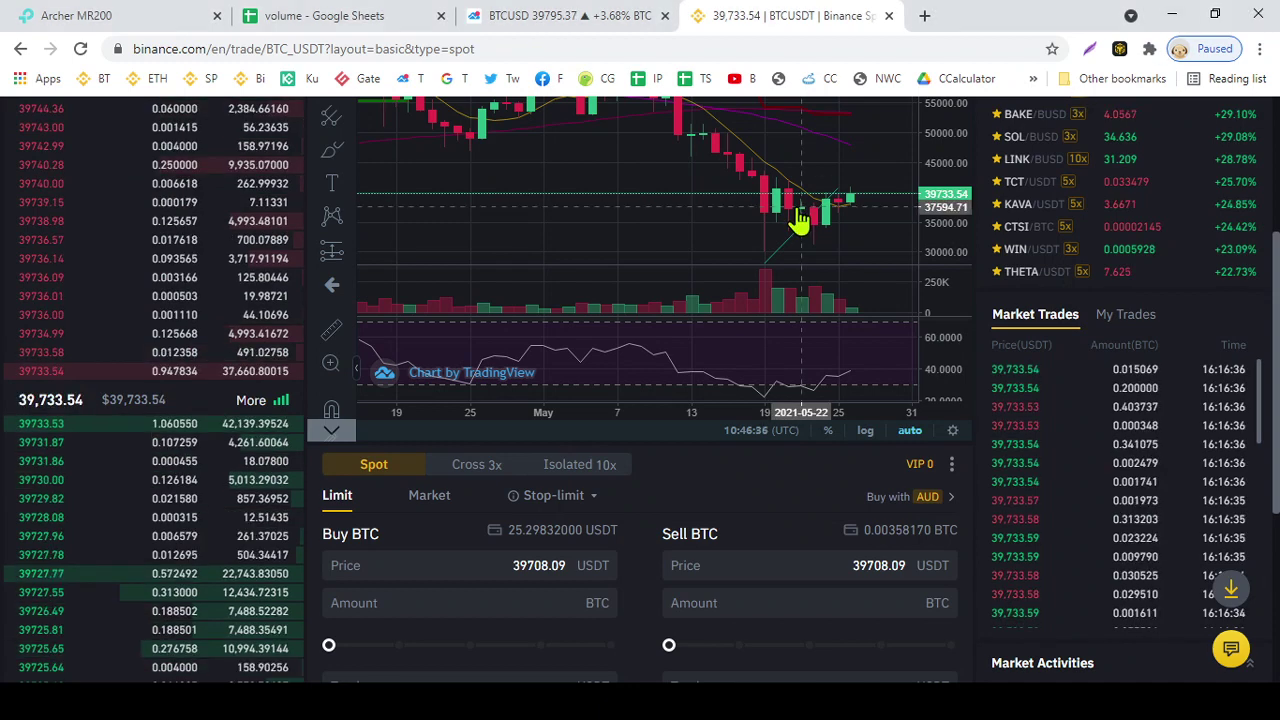
{"action": "mouse_move", "coordinate": [262, 388]}
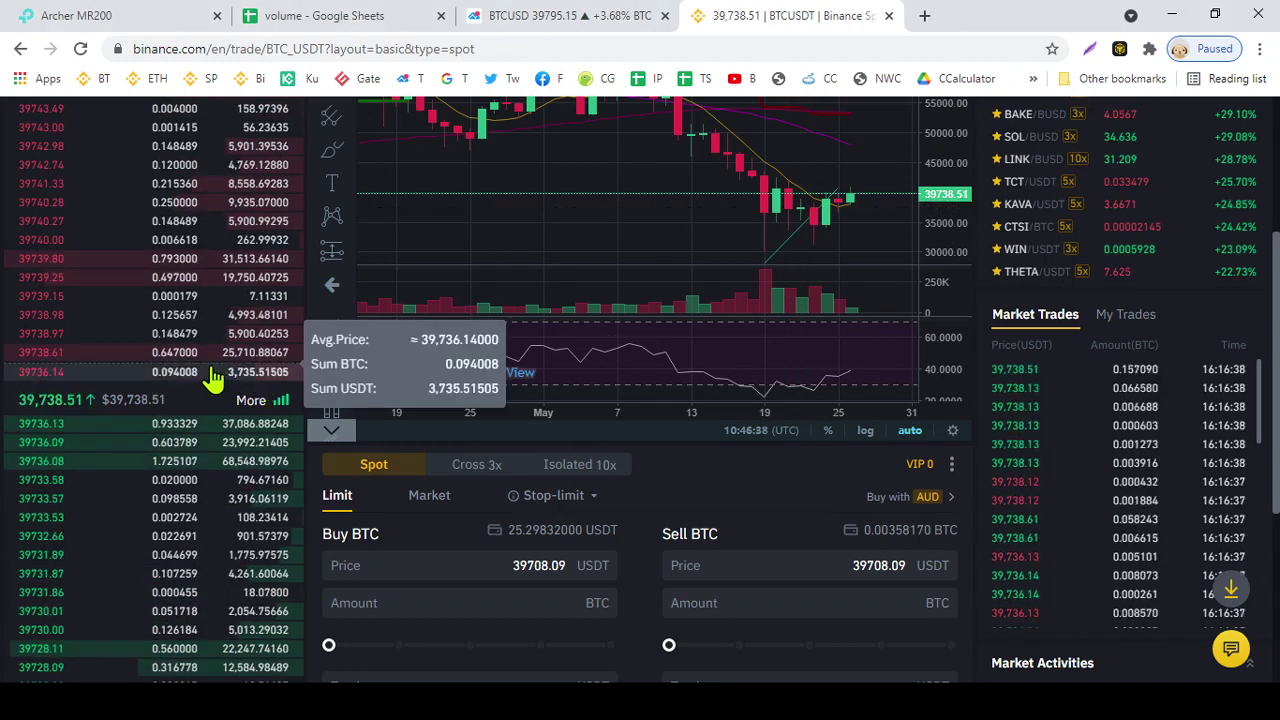
{"action": "scroll", "coordinate": [213, 378], "scroll_direction": "up", "scroll_amount": 2}
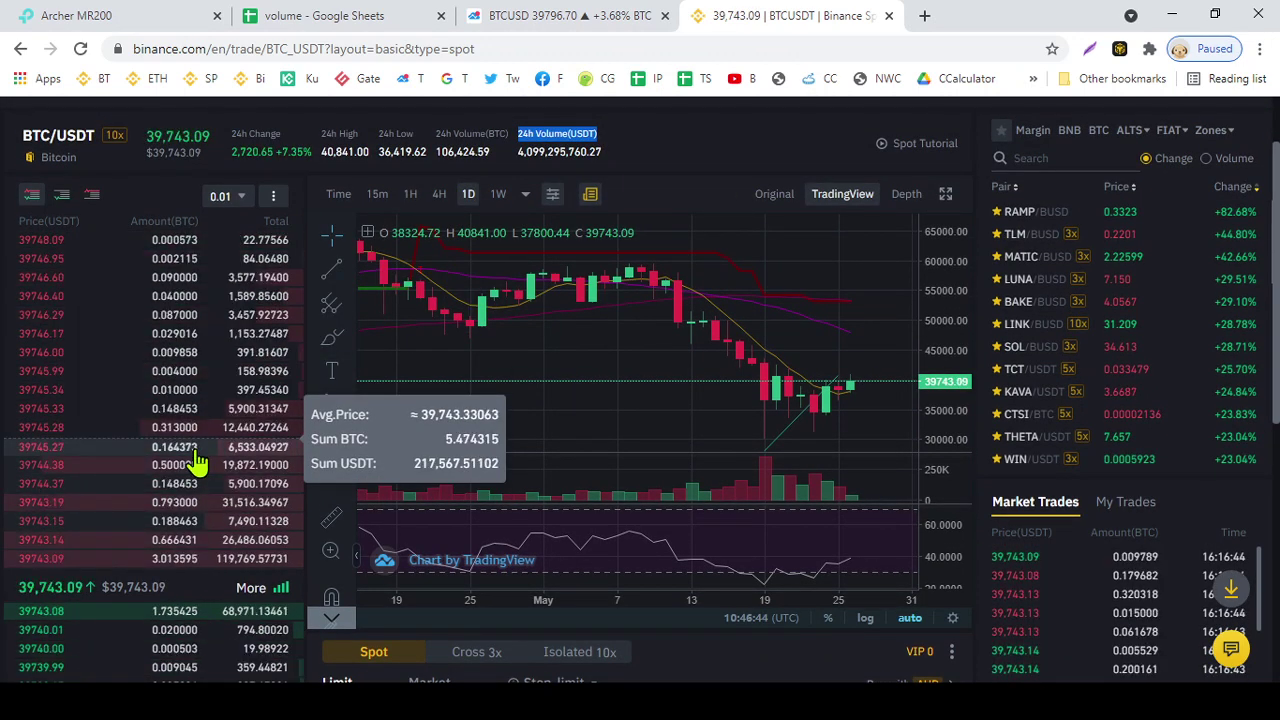
{"action": "scroll", "coordinate": [197, 462], "scroll_direction": "down", "scroll_amount": 3}
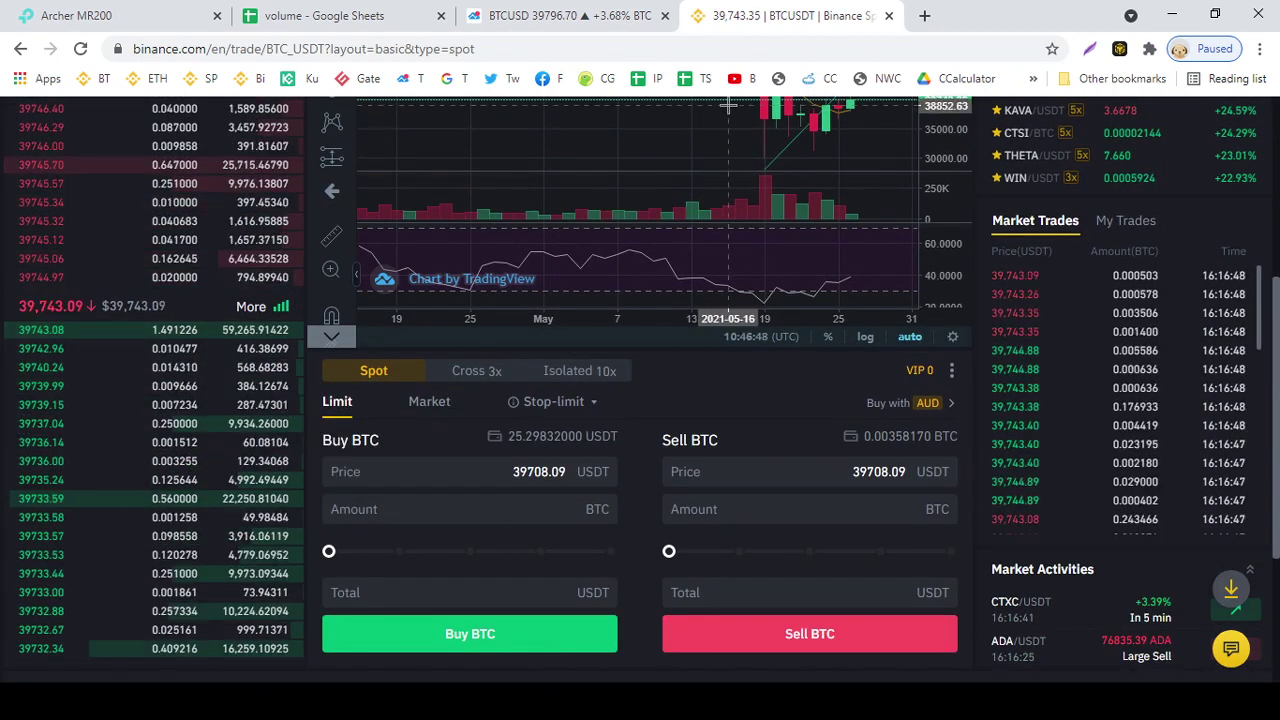
Close the Binance BTC/USDT page and look through the price and volume columns of the volume spreadsheet in Google Sheets
{"action": "left_click", "coordinate": [888, 15]}
{"action": "left_click", "coordinate": [323, 16]}
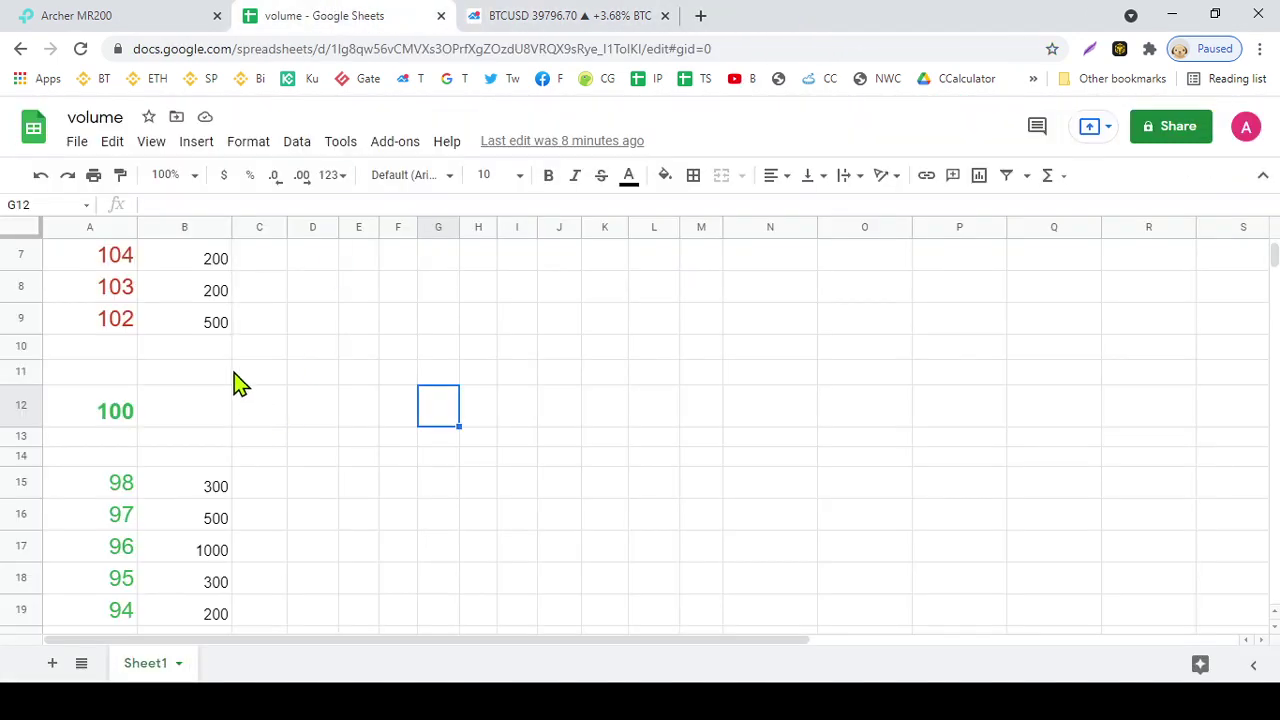
{"action": "scroll", "coordinate": [255, 410], "scroll_direction": "up", "scroll_amount": 2}
{"action": "scroll", "coordinate": [245, 450], "scroll_direction": "down", "scroll_amount": 5}
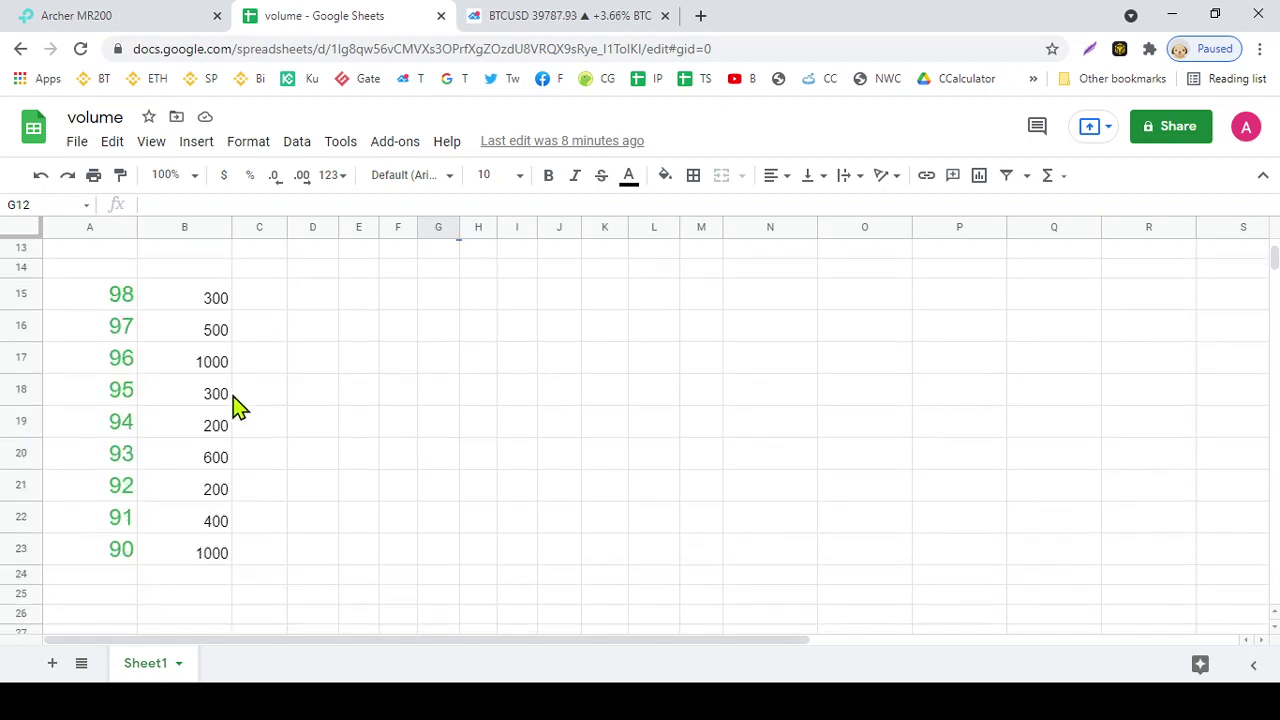
{"action": "scroll", "coordinate": [176, 500], "scroll_direction": "up", "scroll_amount": 3}
{"action": "scroll", "coordinate": [172, 500], "scroll_direction": "up", "scroll_amount": 2}
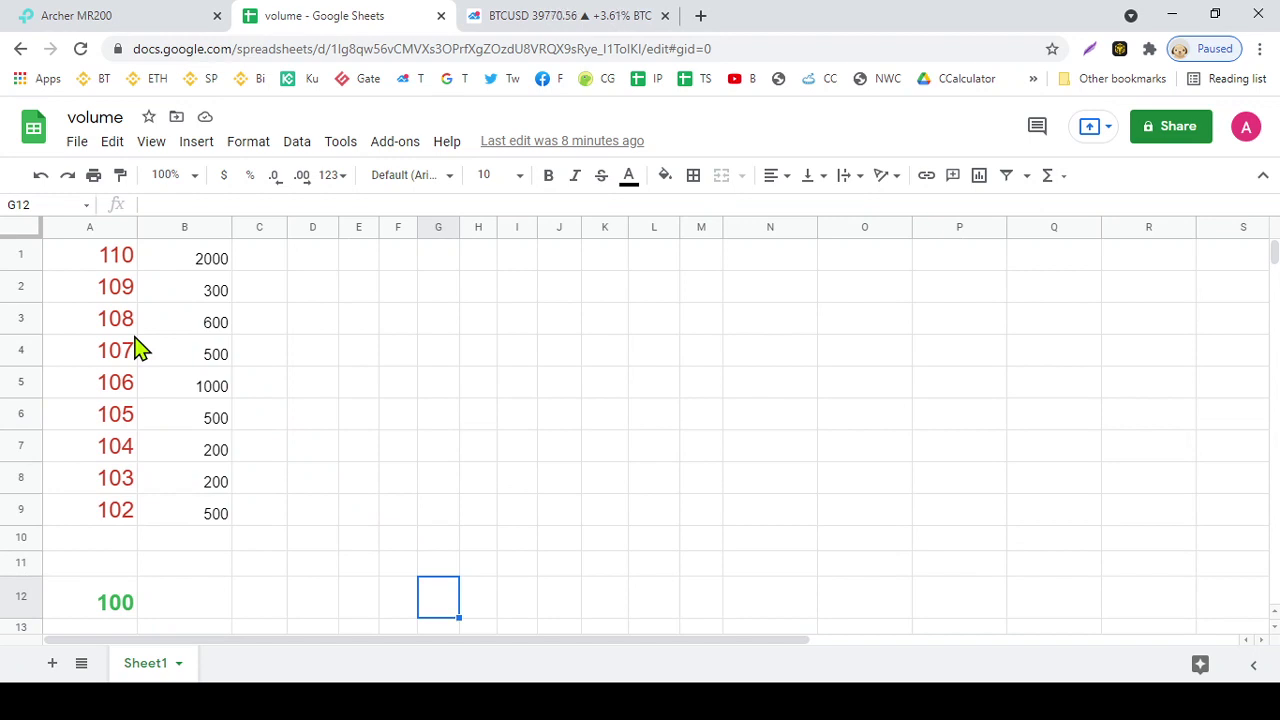
Examine the current price in A12 against the red prices above it and the green prices below it
{"action": "scroll", "coordinate": [129, 468], "scroll_direction": "down", "scroll_amount": 2}
{"action": "left_click", "coordinate": [126, 478]}
{"action": "scroll", "coordinate": [160, 500], "scroll_direction": "down", "scroll_amount": 6}
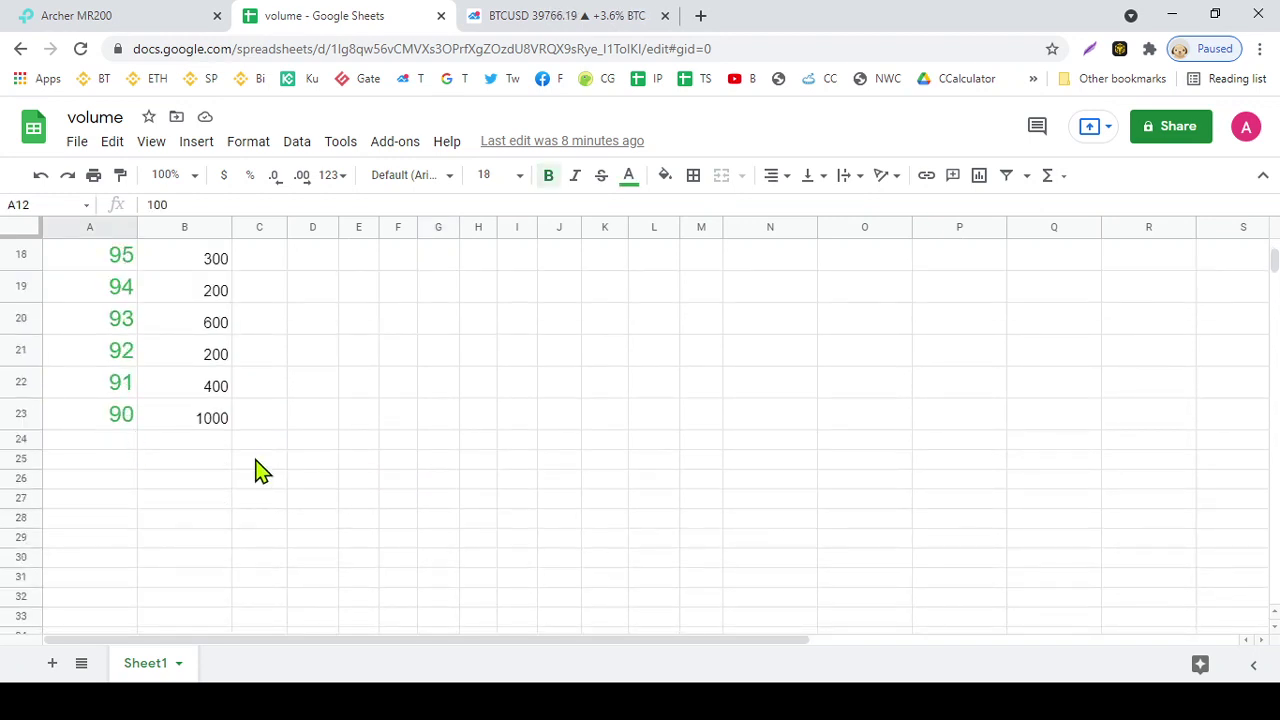
{"action": "scroll", "coordinate": [258, 470], "scroll_direction": "up", "scroll_amount": 6}
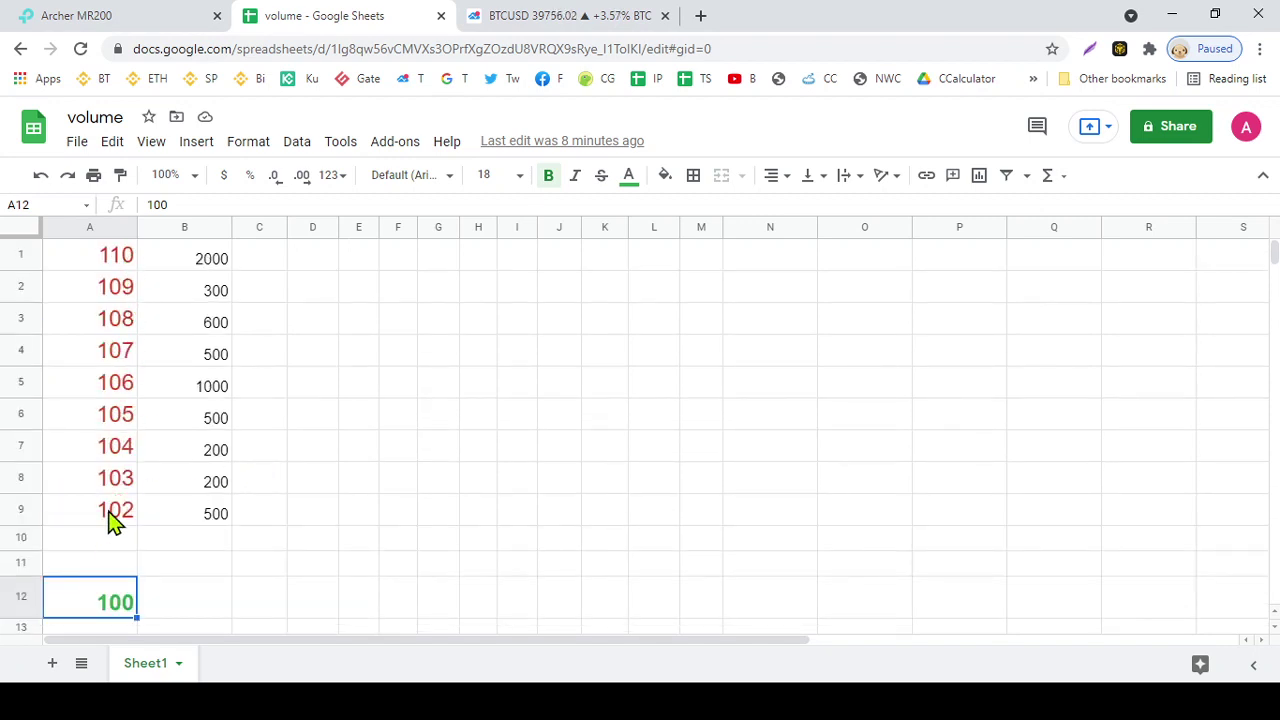
{"action": "scroll", "coordinate": [200, 540], "scroll_direction": "down", "scroll_amount": 5}
{"action": "scroll", "coordinate": [130, 510], "scroll_direction": "up", "scroll_amount": 5}
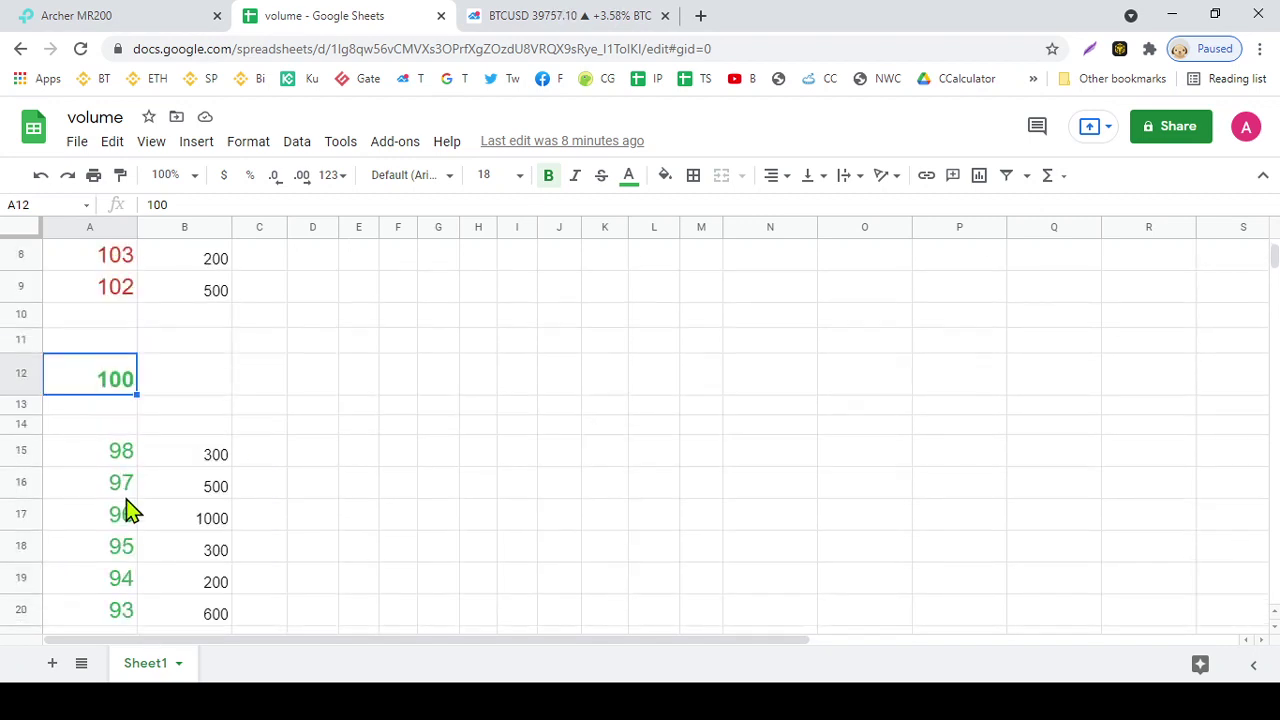
Examine the lowest red price and its volume in row 9, along with the empty row 10 beneath it
{"action": "left_click", "coordinate": [111, 520]}
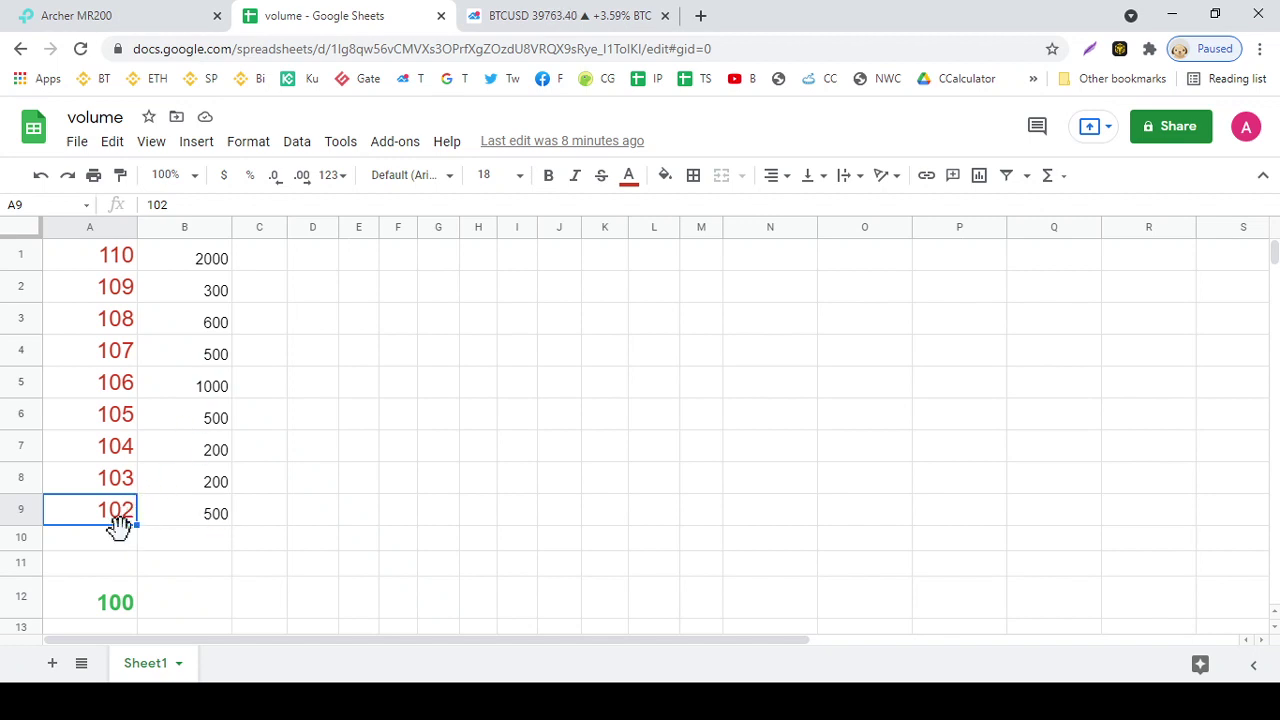
{"action": "left_click", "coordinate": [123, 545]}
{"action": "left_click", "coordinate": [116, 518]}
{"action": "left_click", "coordinate": [210, 530]}
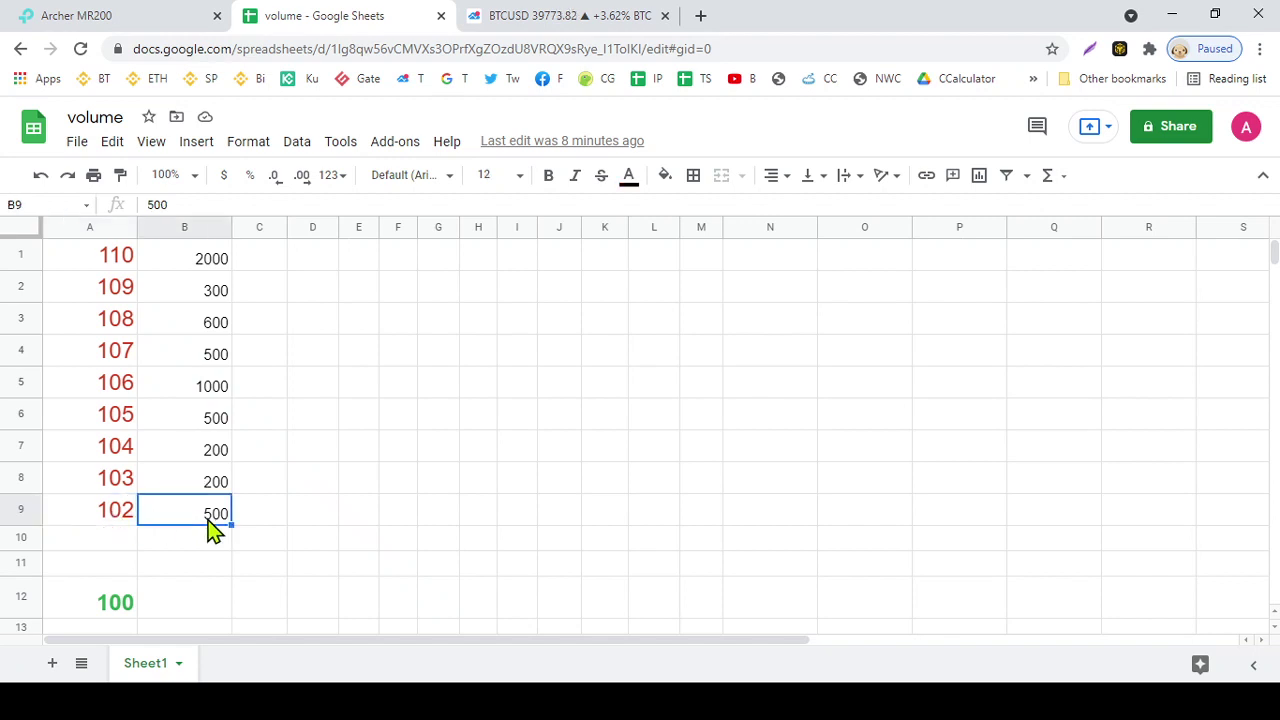
{"action": "left_click", "coordinate": [124, 524]}
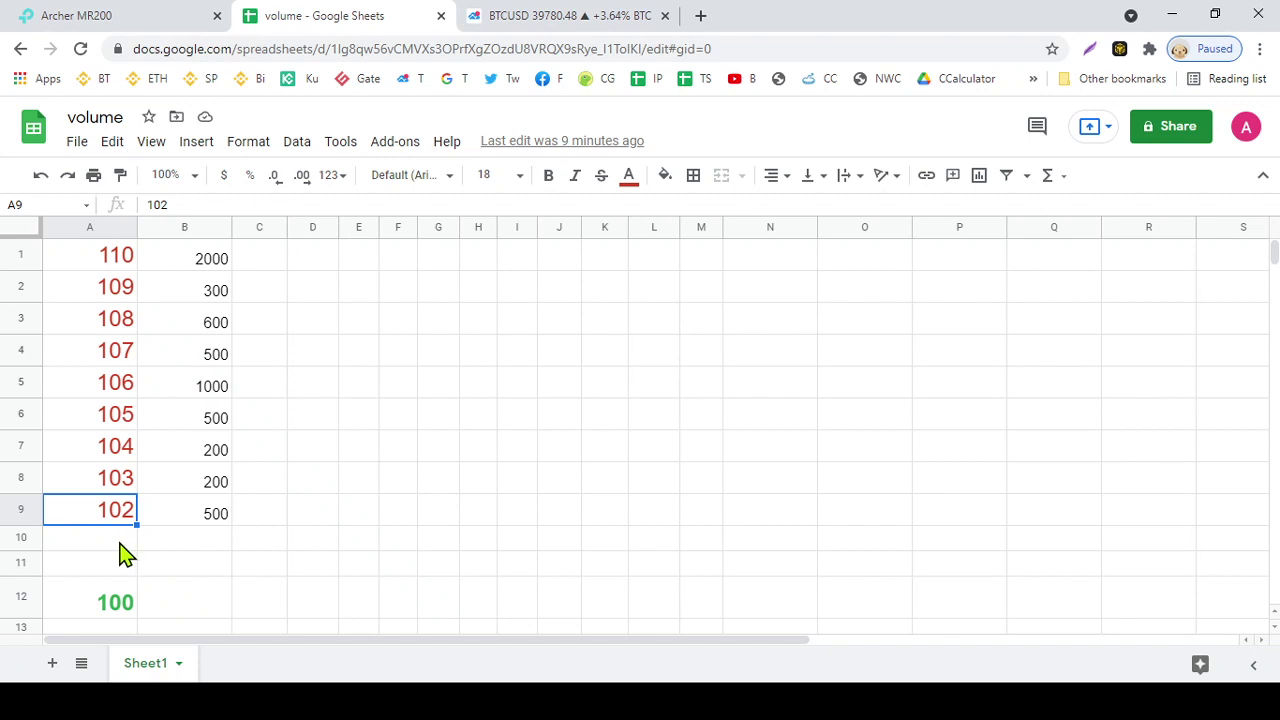
{"action": "left_click", "coordinate": [118, 544]}
{"action": "left_click", "coordinate": [192, 545]}
{"action": "left_click", "coordinate": [118, 547]}
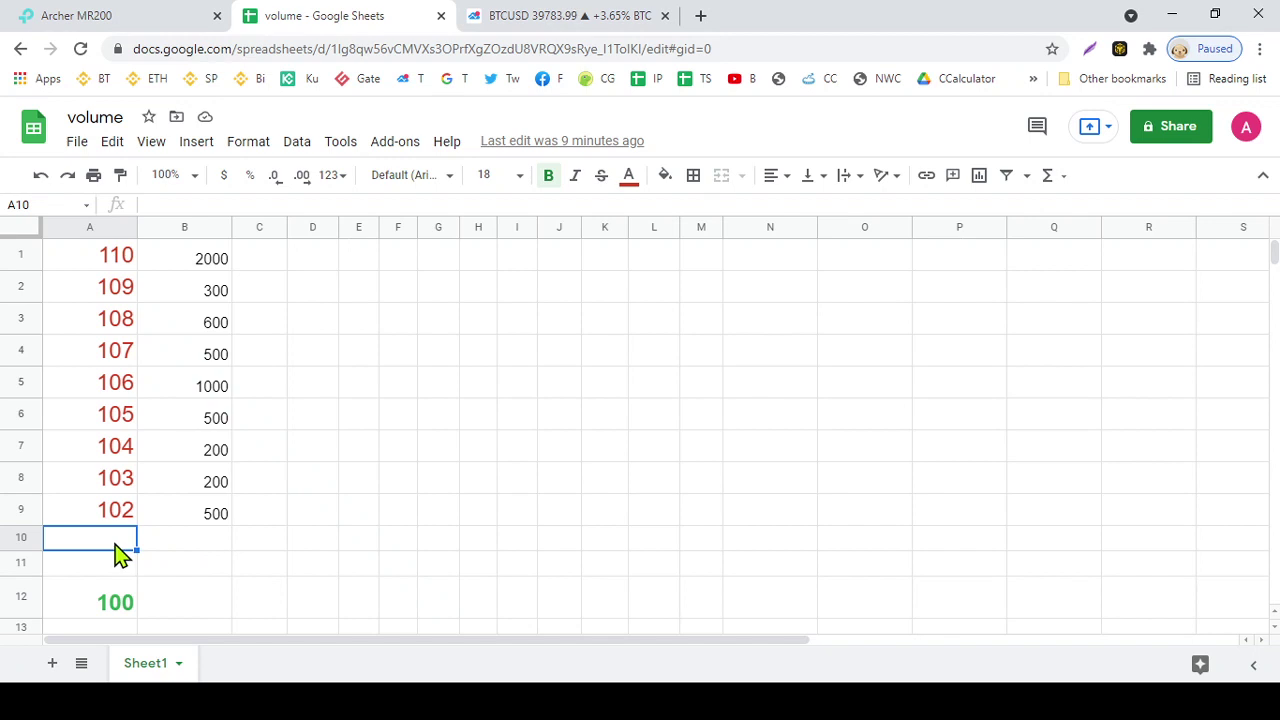
{"action": "left_click", "coordinate": [178, 549]}
{"action": "left_click", "coordinate": [123, 546]}
Examine the highest green price and its volume in row 15, below the current price
{"action": "scroll", "coordinate": [263, 534], "scroll_direction": "down", "scroll_amount": 1}
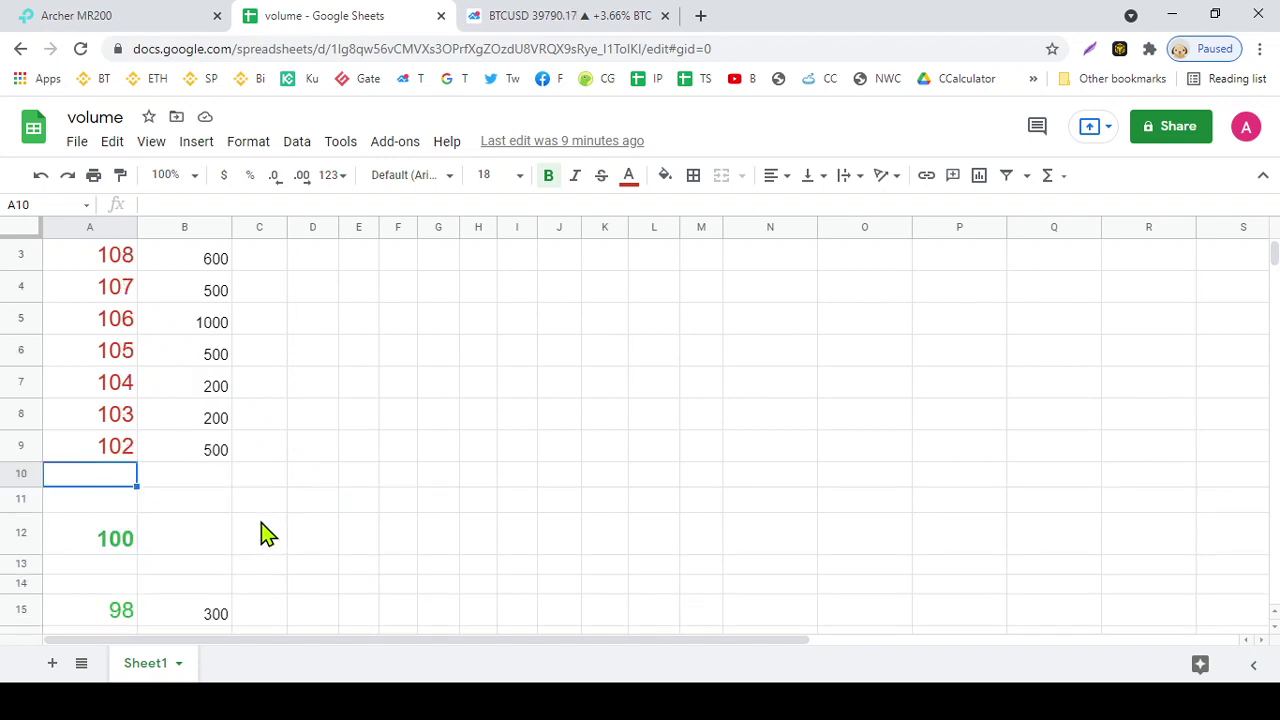
{"action": "scroll", "coordinate": [263, 522], "scroll_direction": "down", "scroll_amount": 2}
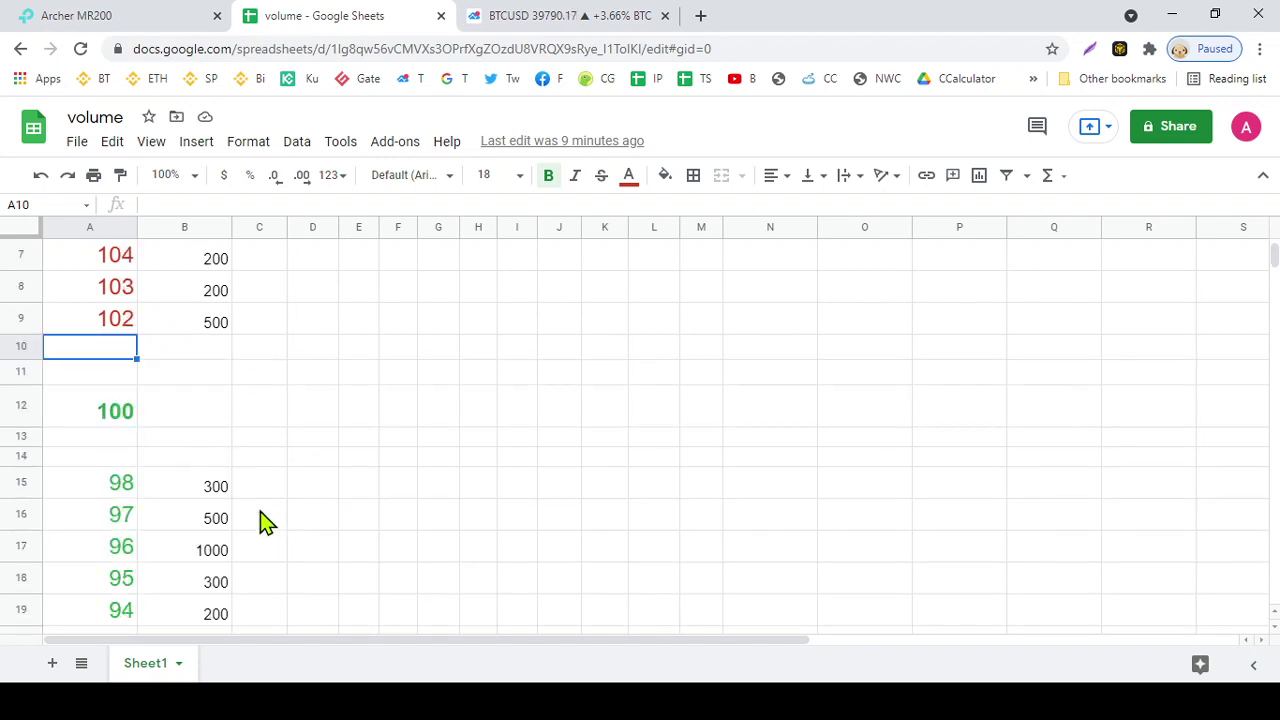
{"action": "left_click", "coordinate": [128, 492]}
{"action": "scroll", "coordinate": [128, 492], "scroll_direction": "down", "scroll_amount": 2}
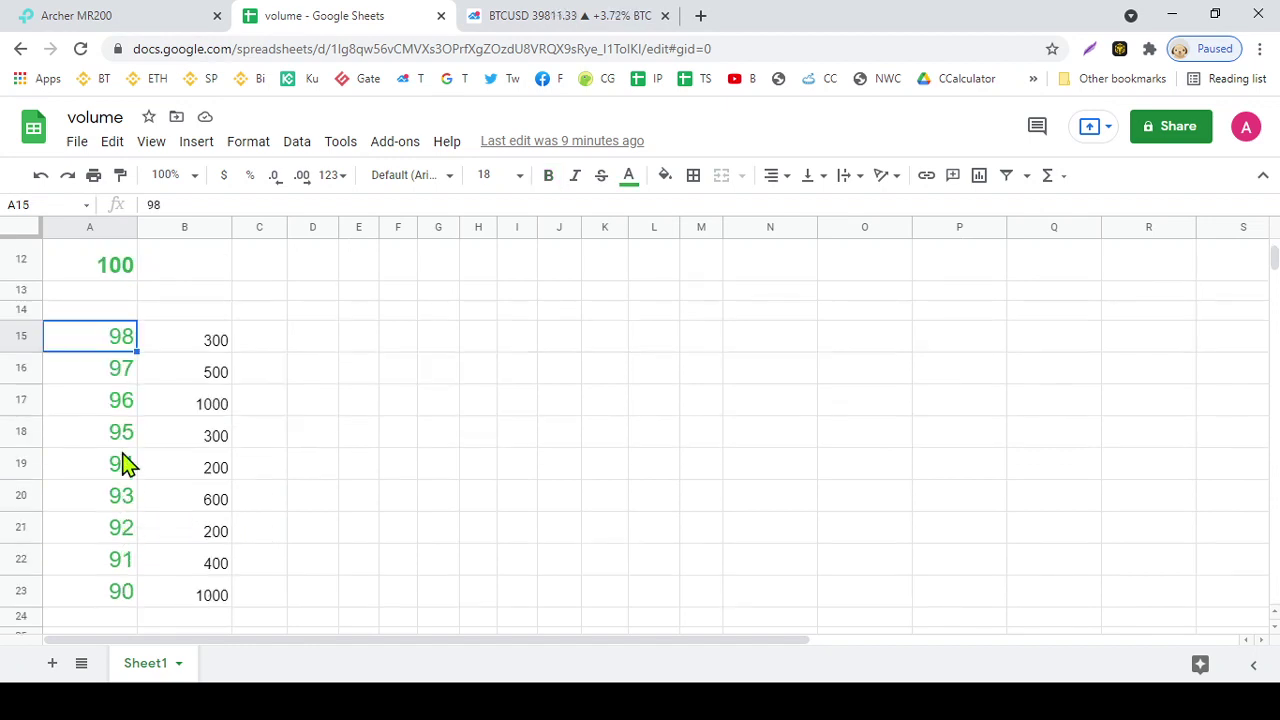
{"action": "scroll", "coordinate": [122, 488], "scroll_direction": "up", "scroll_amount": 2}
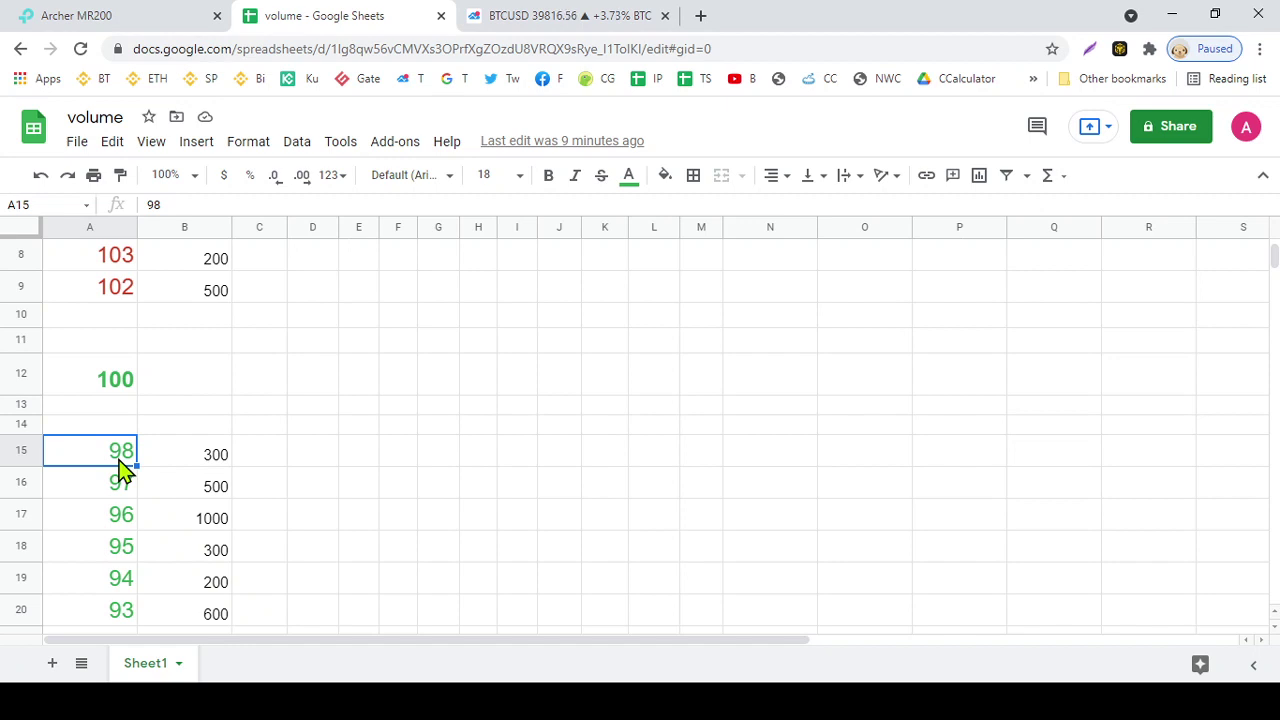
{"action": "left_click", "coordinate": [175, 458]}
{"action": "left_click", "coordinate": [125, 471]}
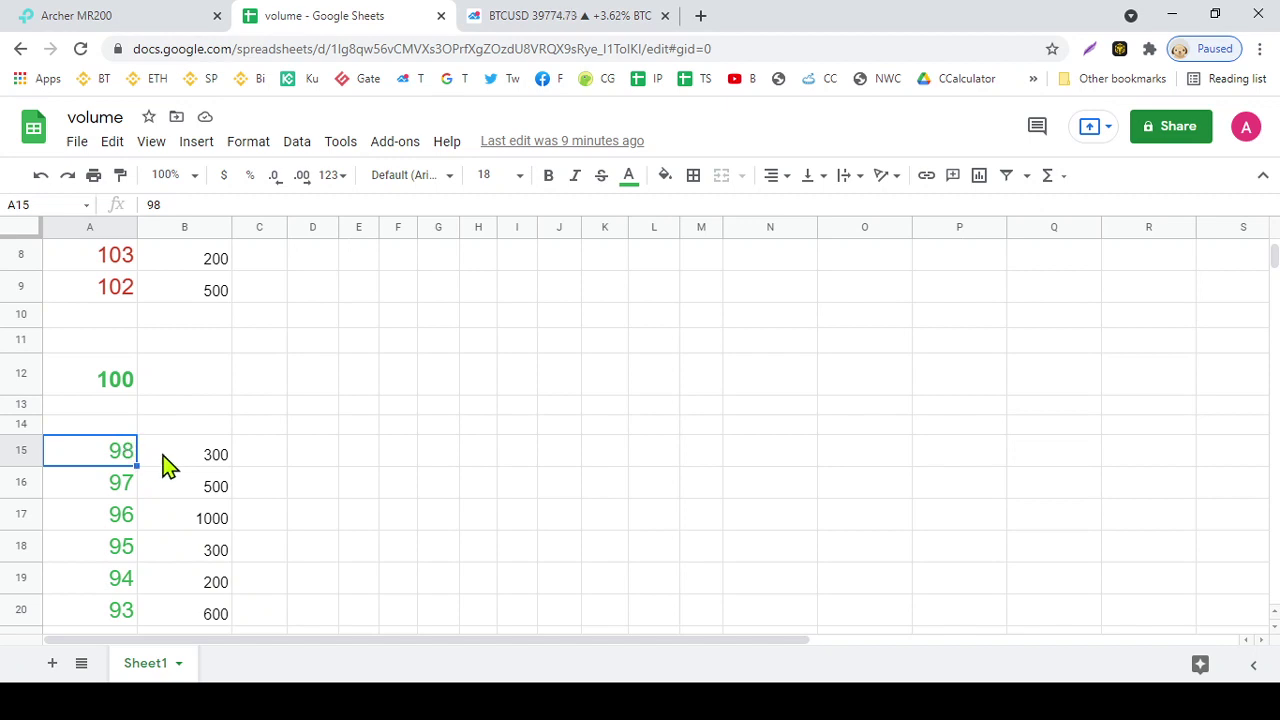
{"action": "left_click", "coordinate": [168, 466]}
{"action": "left_click", "coordinate": [120, 465]}
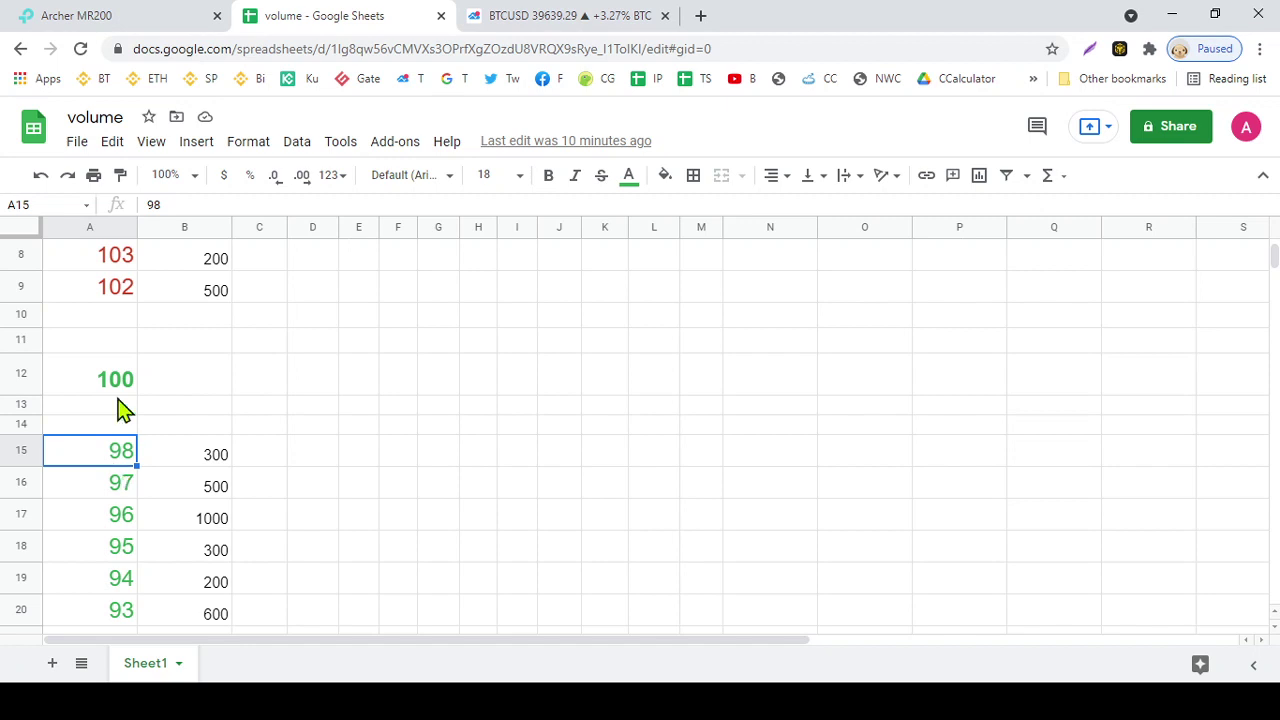
Compare the price and volume in row 9 with the price and volume in row 15
{"action": "left_click", "coordinate": [118, 299]}
{"action": "left_click", "coordinate": [110, 455]}
{"action": "left_click", "coordinate": [212, 462]}
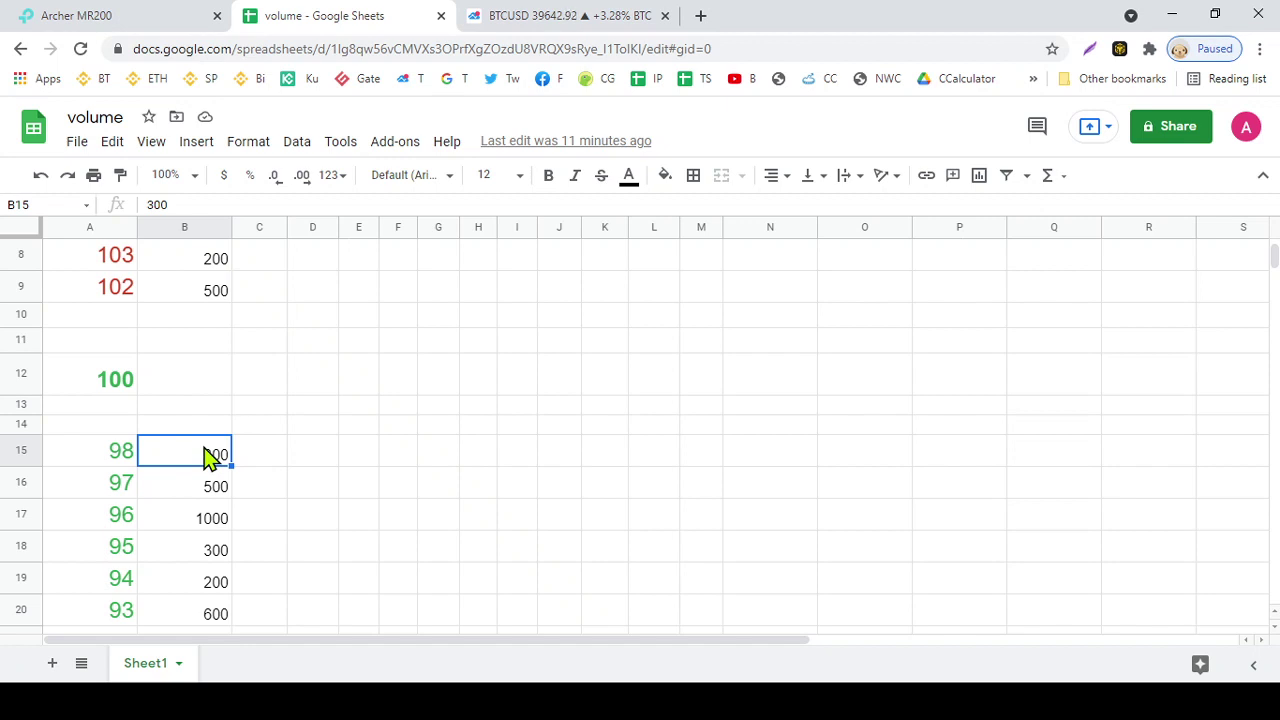
{"action": "left_click", "coordinate": [131, 300]}
{"action": "left_click", "coordinate": [174, 291]}
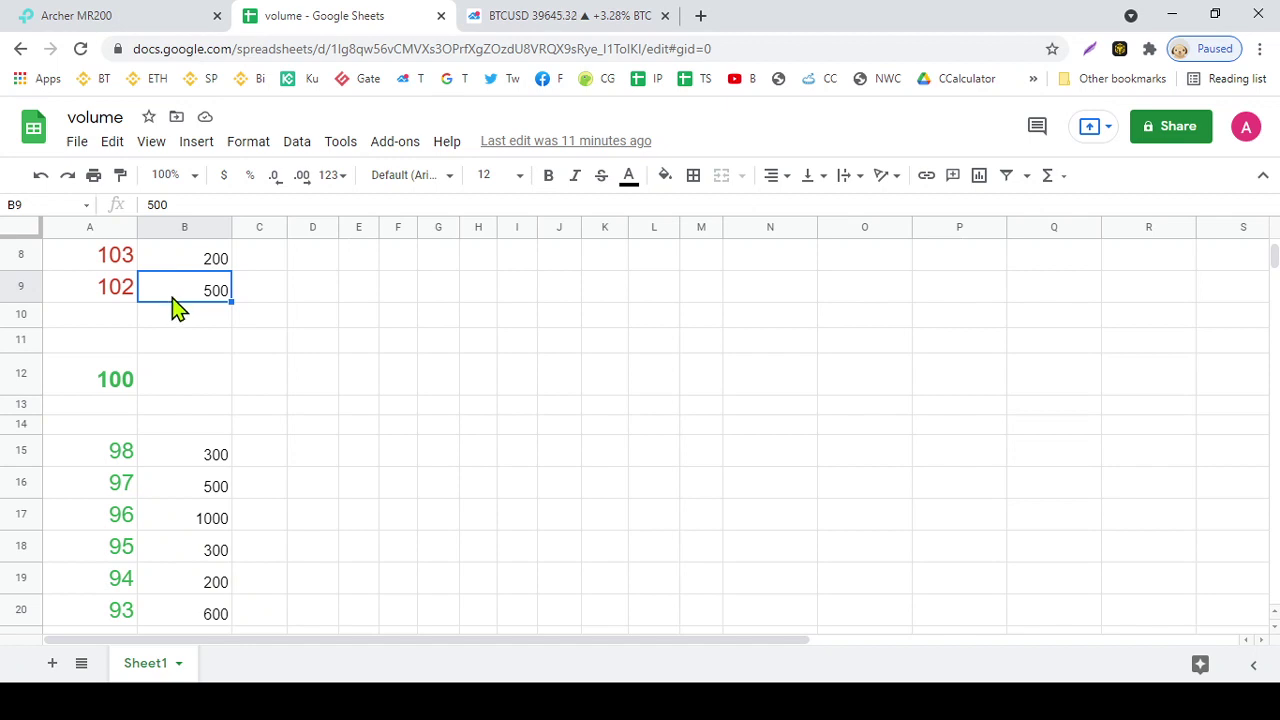
{"action": "left_click", "coordinate": [110, 460]}
{"action": "left_click", "coordinate": [210, 462]}
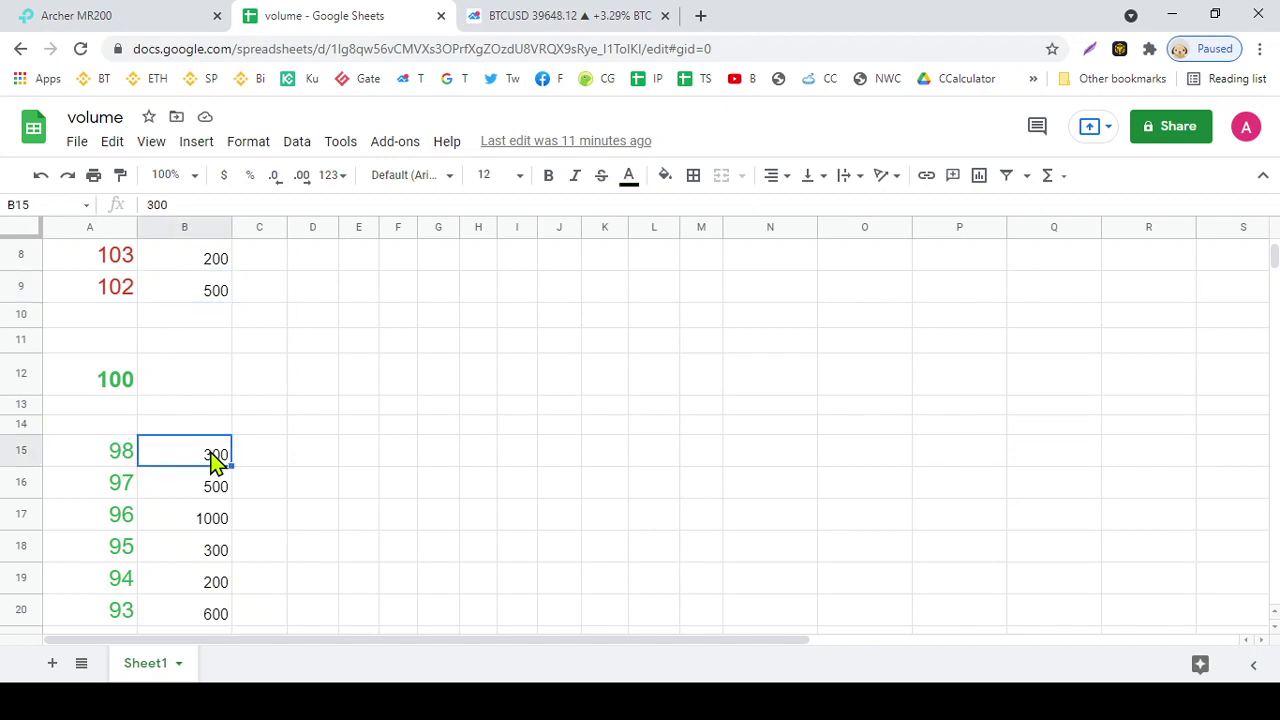
{"action": "left_click", "coordinate": [123, 300]}
{"action": "left_click", "coordinate": [207, 308]}
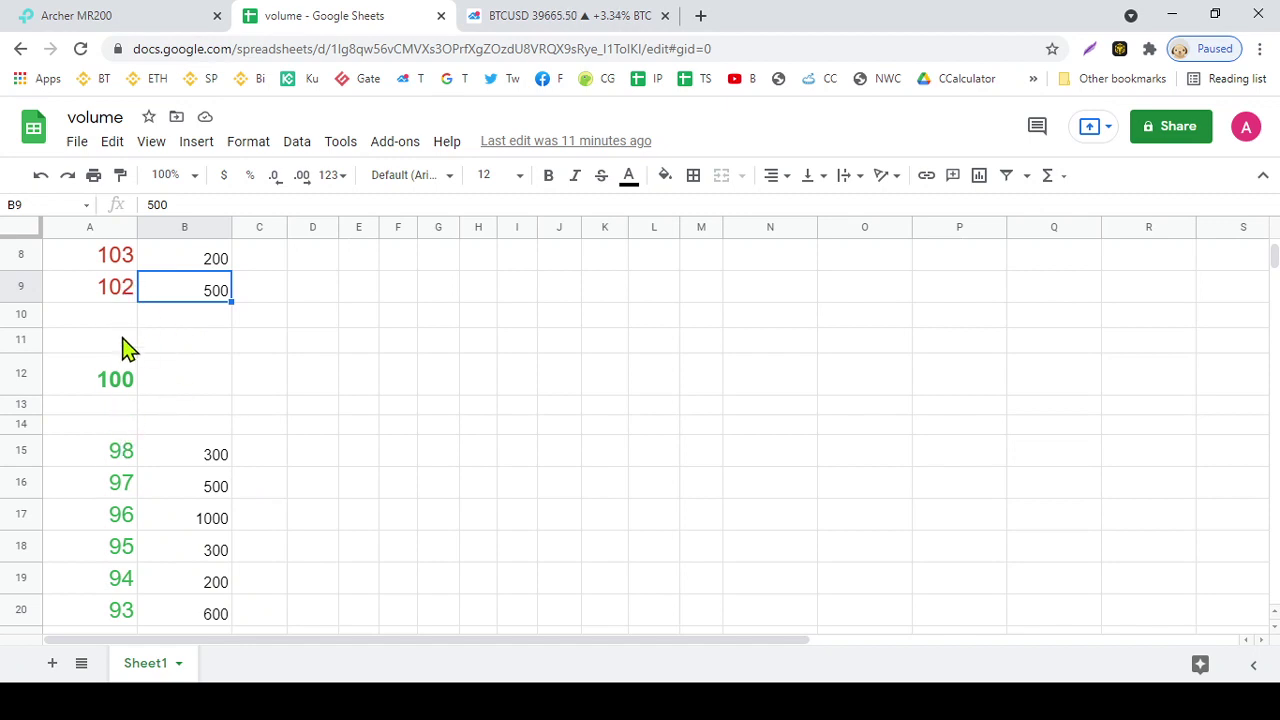
Add a new price level in row 14, entering 99 in A14 and a volume of 200 in B14
{"action": "left_click", "coordinate": [116, 429]}
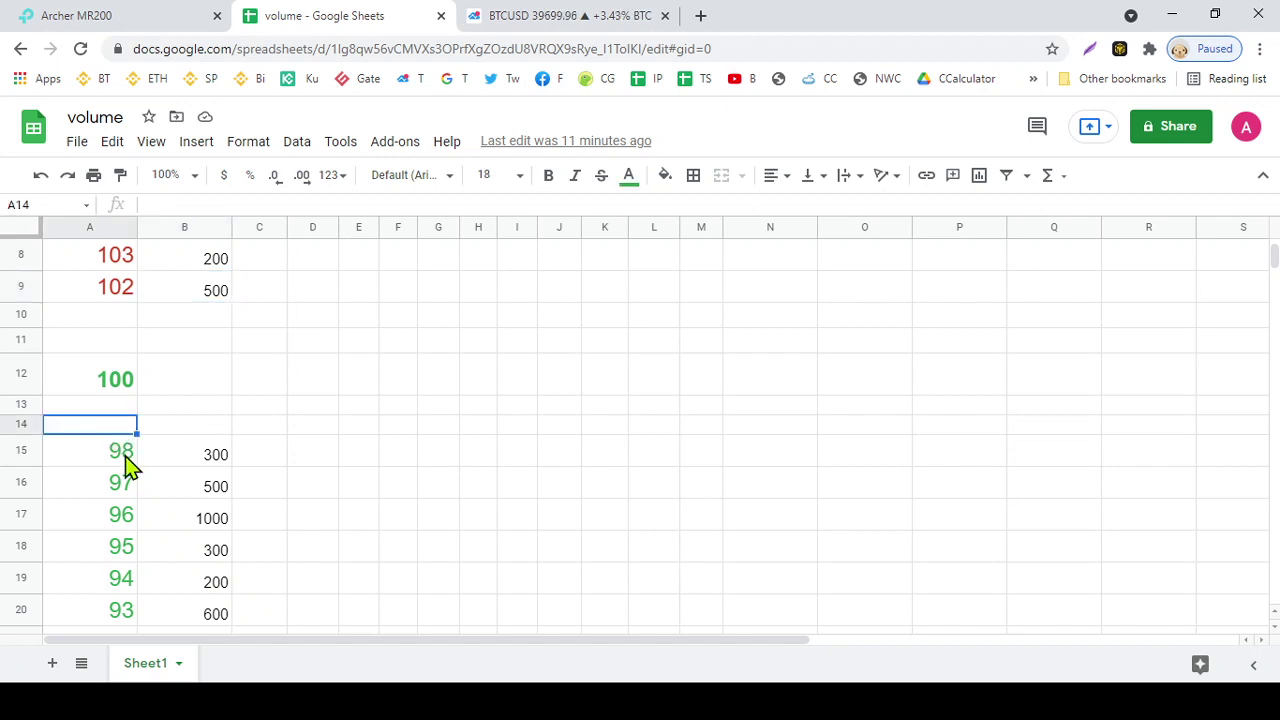
{"action": "left_click", "coordinate": [120, 452]}
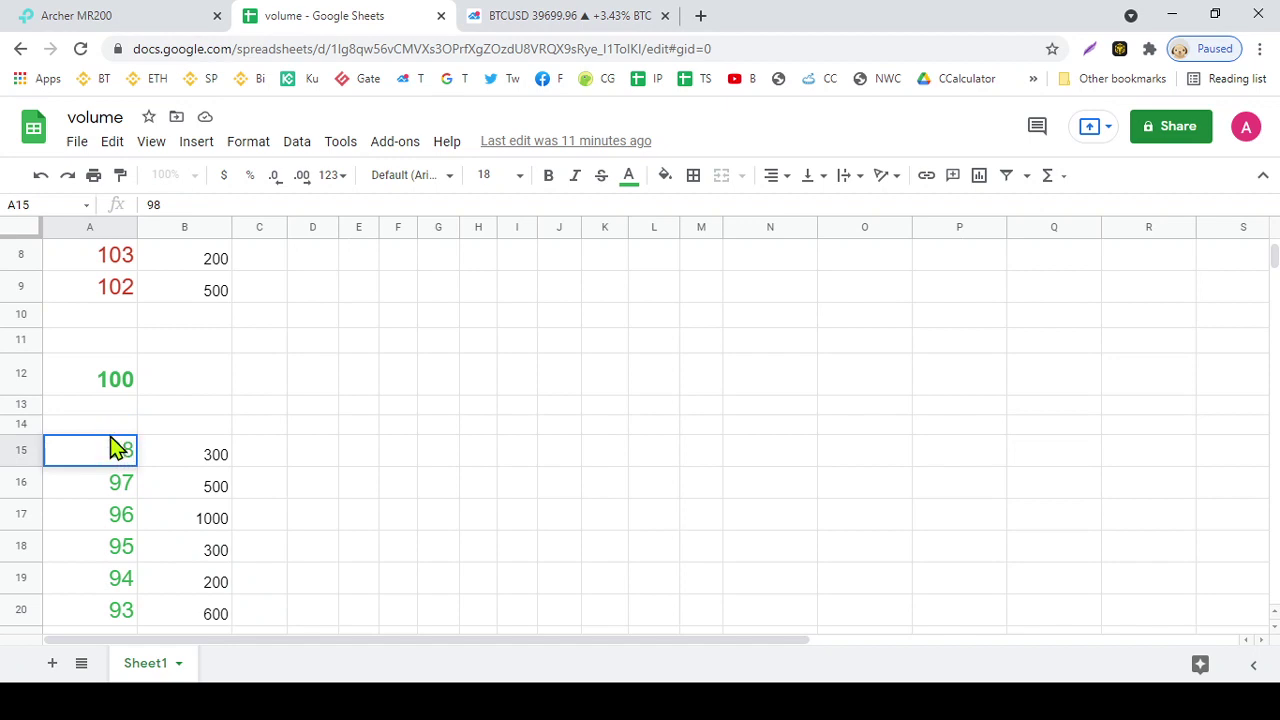
{"action": "left_click", "coordinate": [108, 431]}
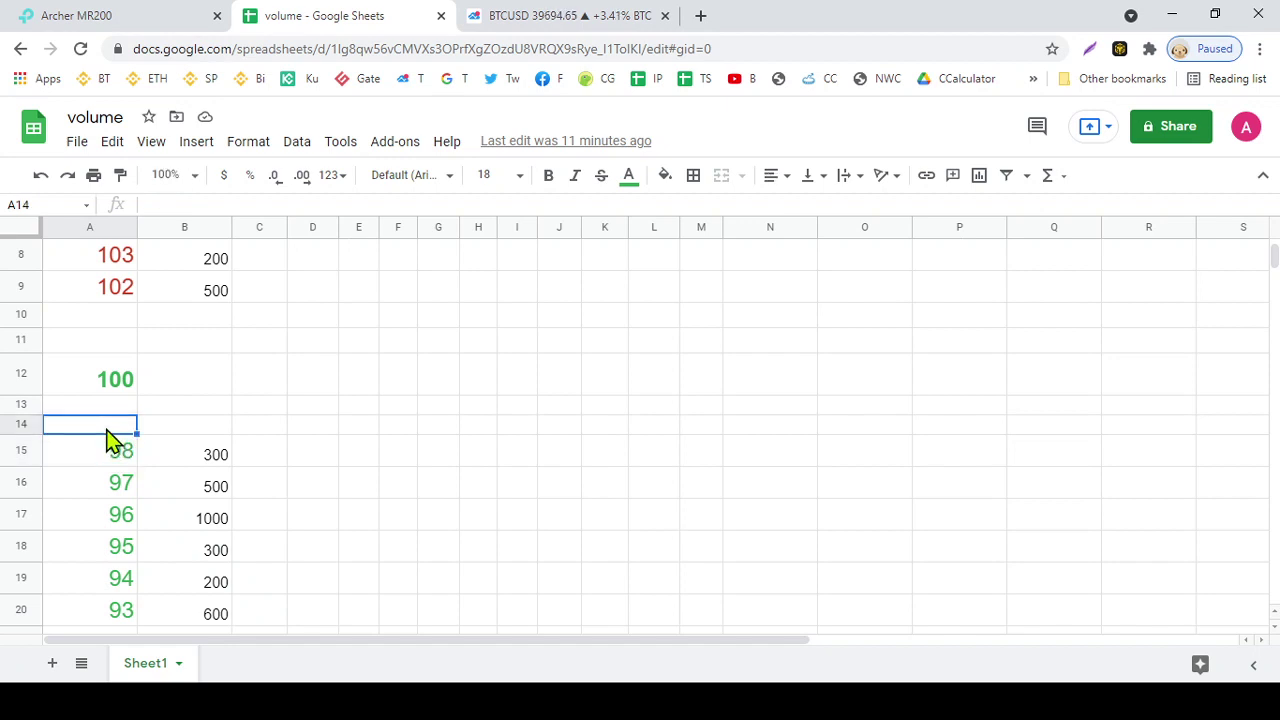
{"action": "type", "text": "99"}
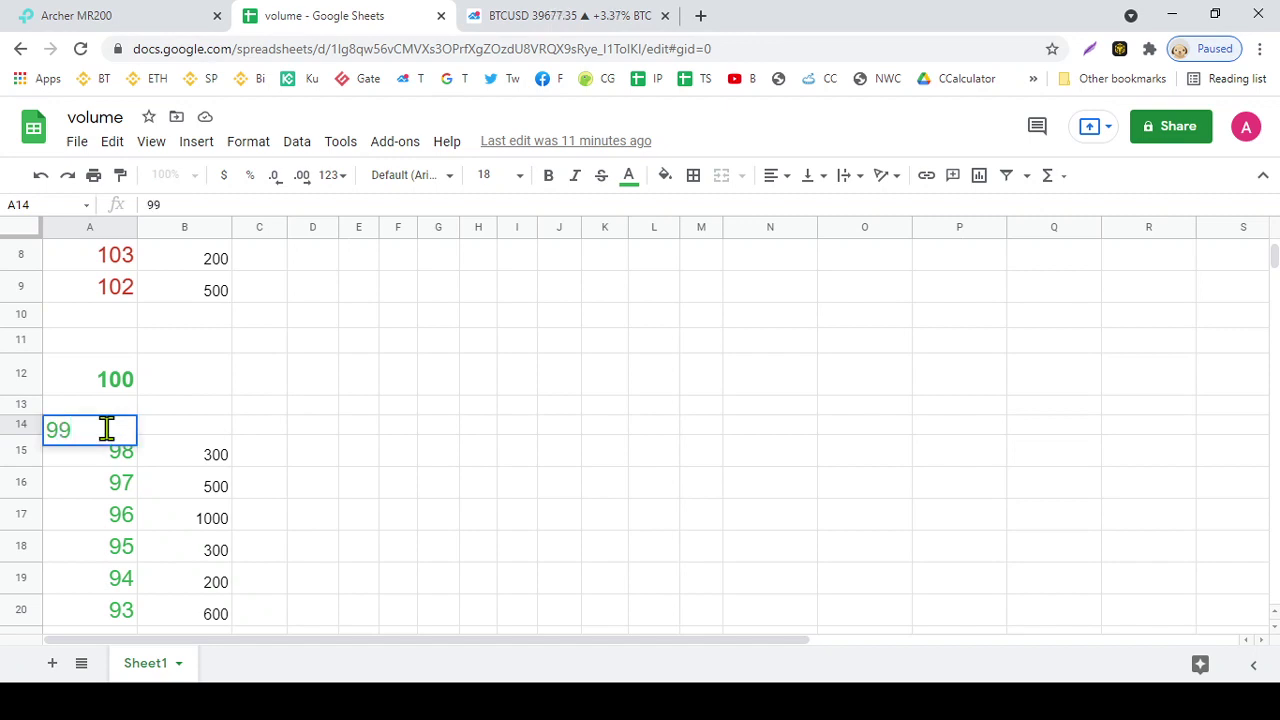
{"action": "left_click", "coordinate": [199, 440]}
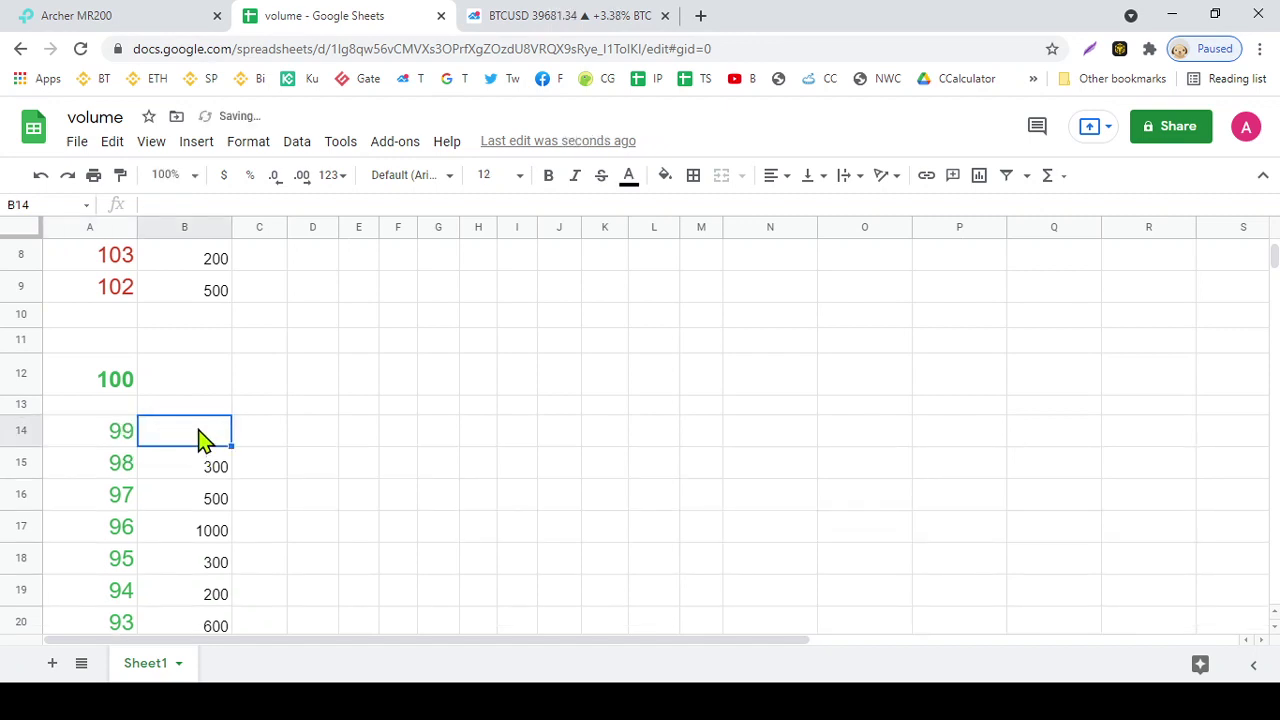
{"action": "type", "text": "200"}
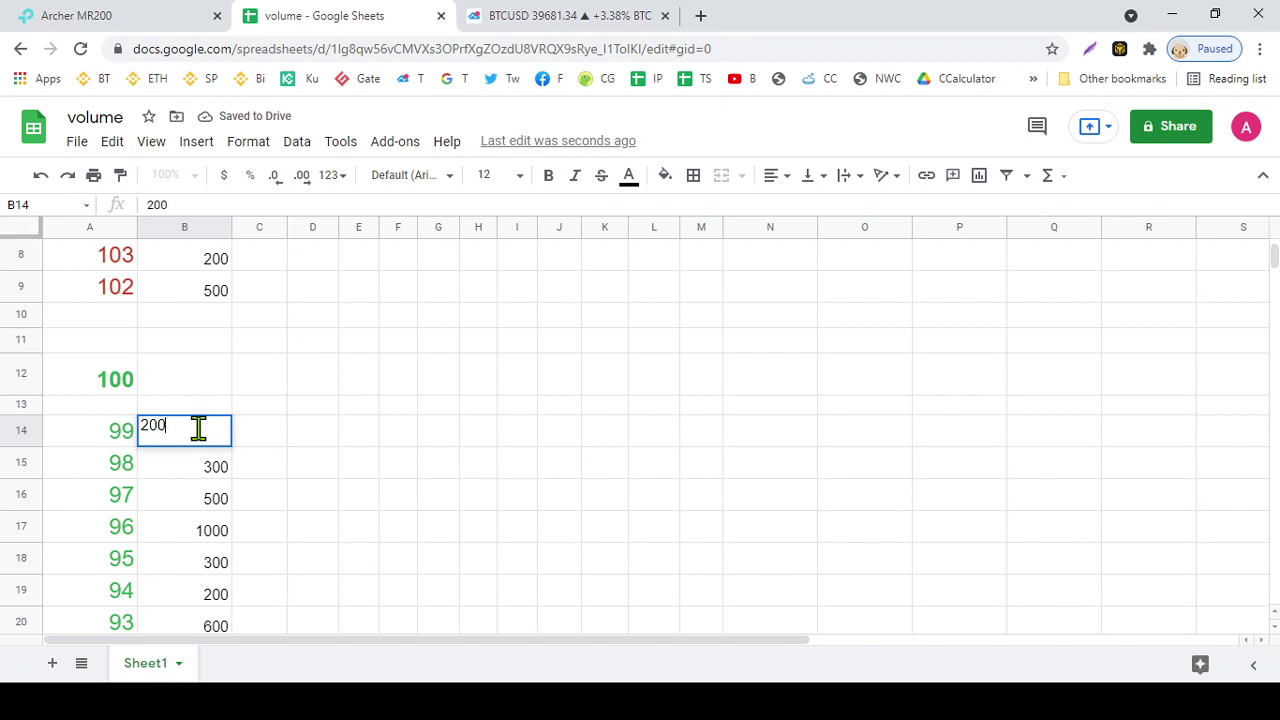
{"action": "left_click", "coordinate": [308, 461]}
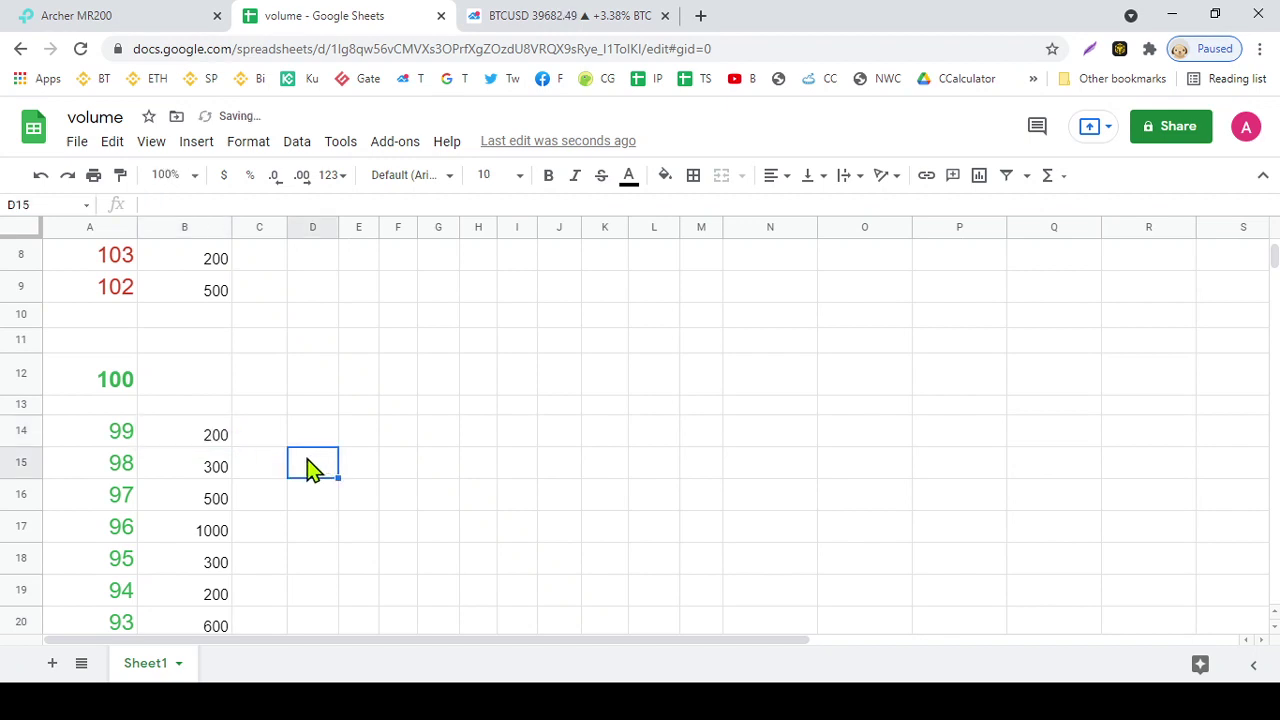
Review the new row 14 price and volume, and select the empty cell A10 below the red prices
{"action": "left_click", "coordinate": [202, 445]}
{"action": "left_click", "coordinate": [116, 436]}
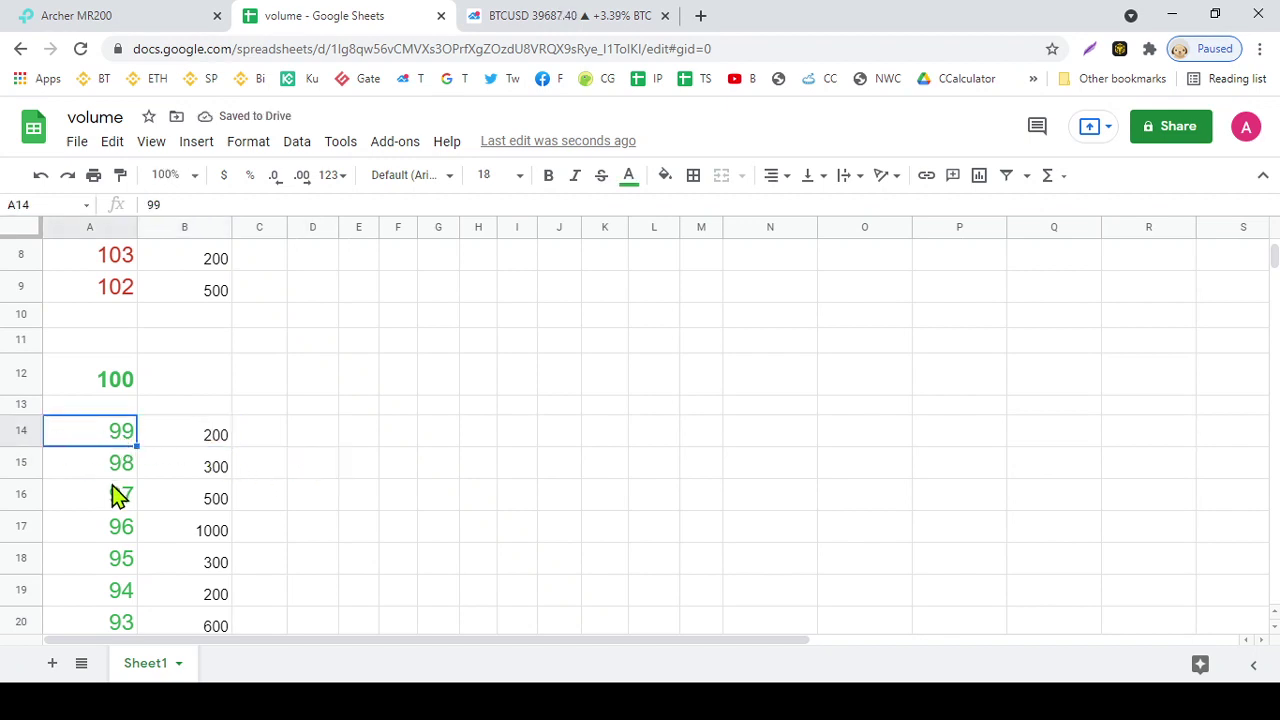
{"action": "left_click", "coordinate": [192, 446]}
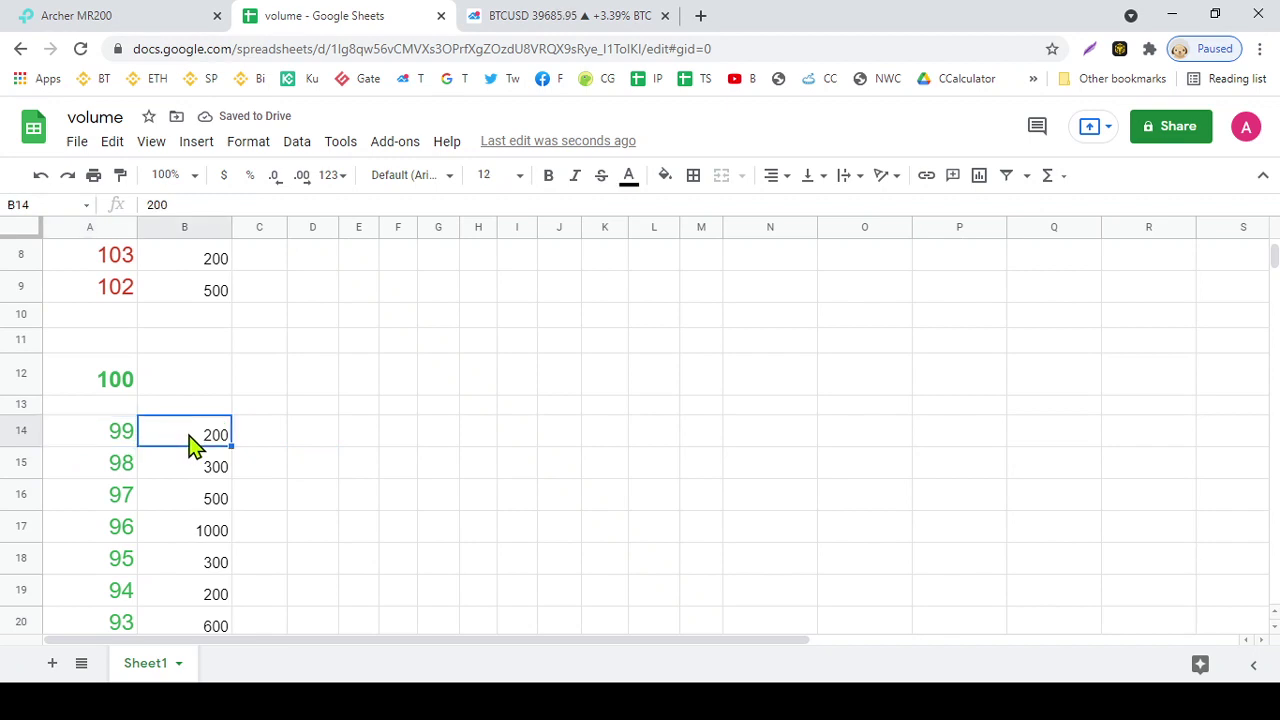
{"action": "left_click", "coordinate": [120, 318]}
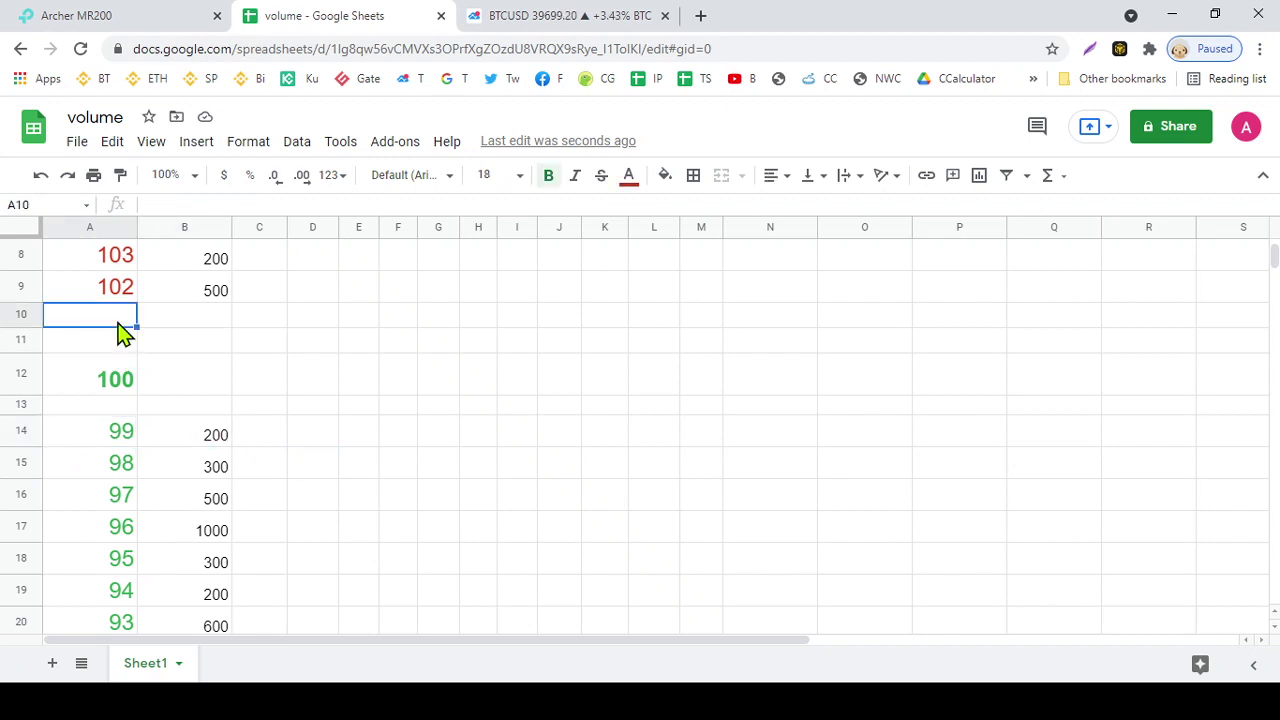
Add a new red price level in row 10, entering 101 in A10 and a volume of 100 in B10
{"action": "scroll", "coordinate": [293, 355], "scroll_direction": "up", "scroll_amount": 1}
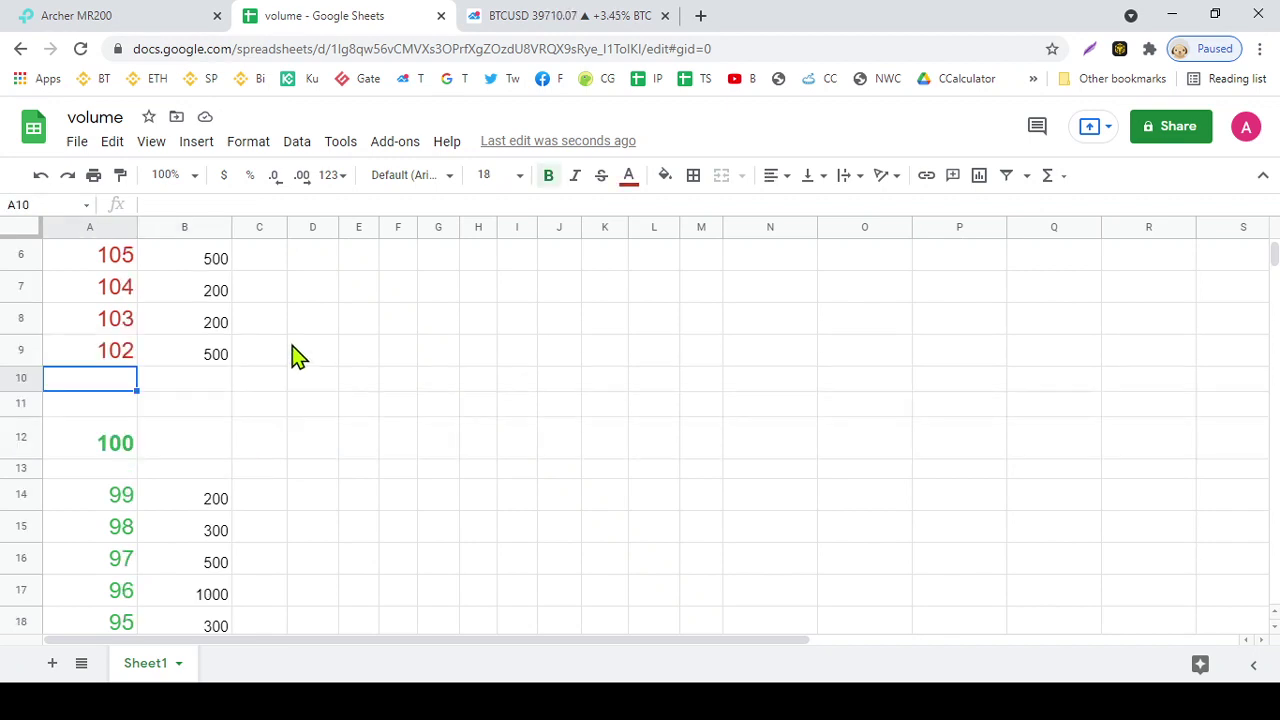
{"action": "type", "text": "101"}
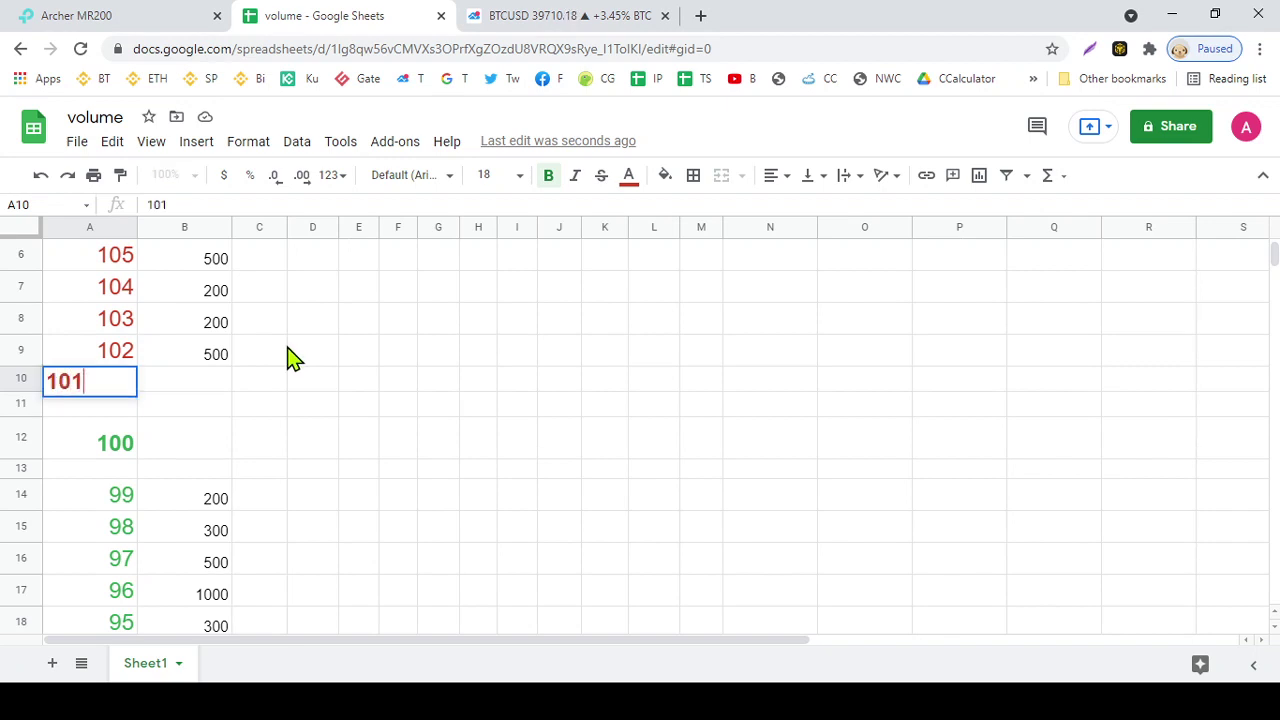
{"action": "key", "text": "Tab"}
{"action": "type", "text": "100"}
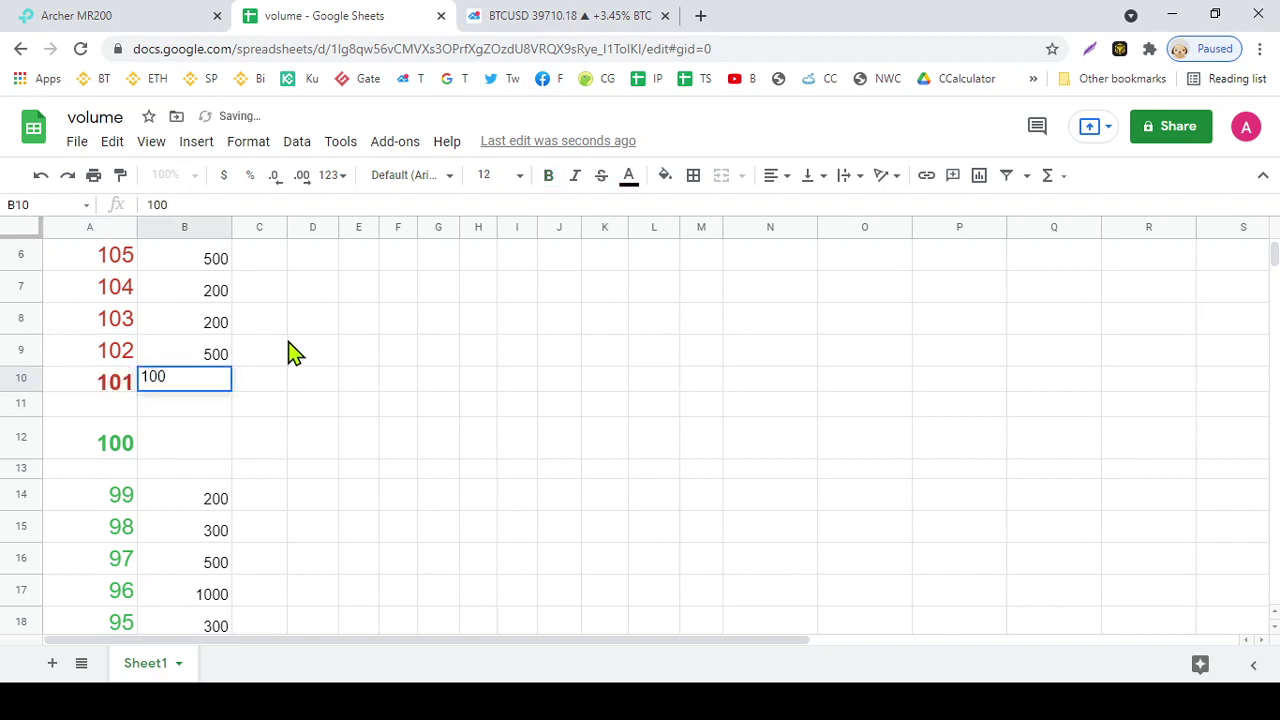
{"action": "left_click", "coordinate": [410, 405]}
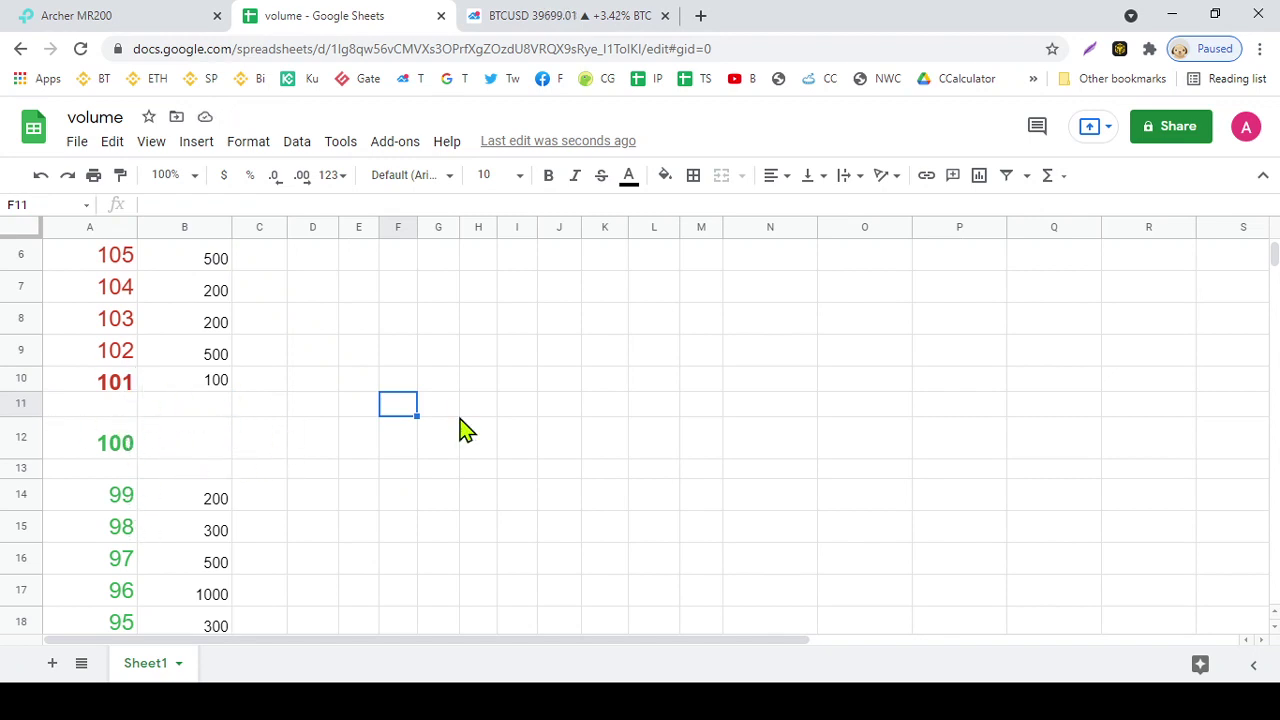
Examine the volume in B14, followed by the lowest red price and its volume in row 10
{"action": "left_click", "coordinate": [334, 455]}
{"action": "left_click", "coordinate": [375, 452]}
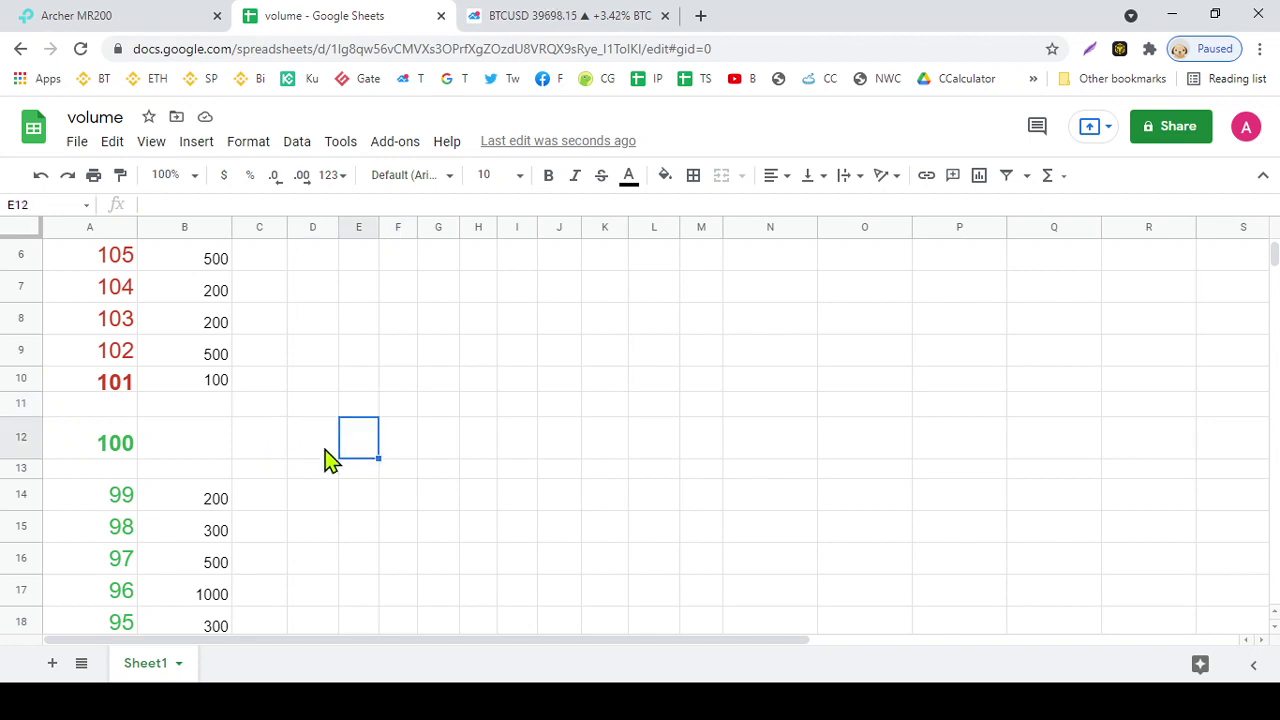
{"action": "left_click", "coordinate": [180, 508]}
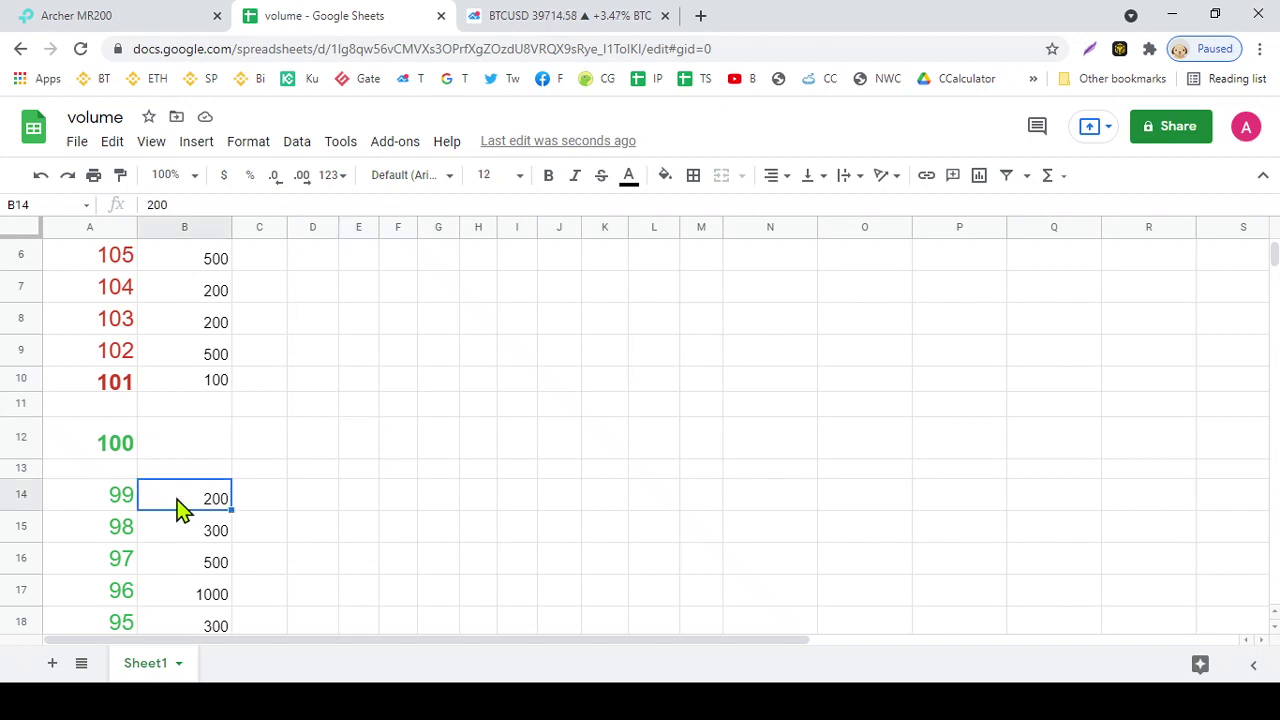
{"action": "left_click", "coordinate": [328, 505]}
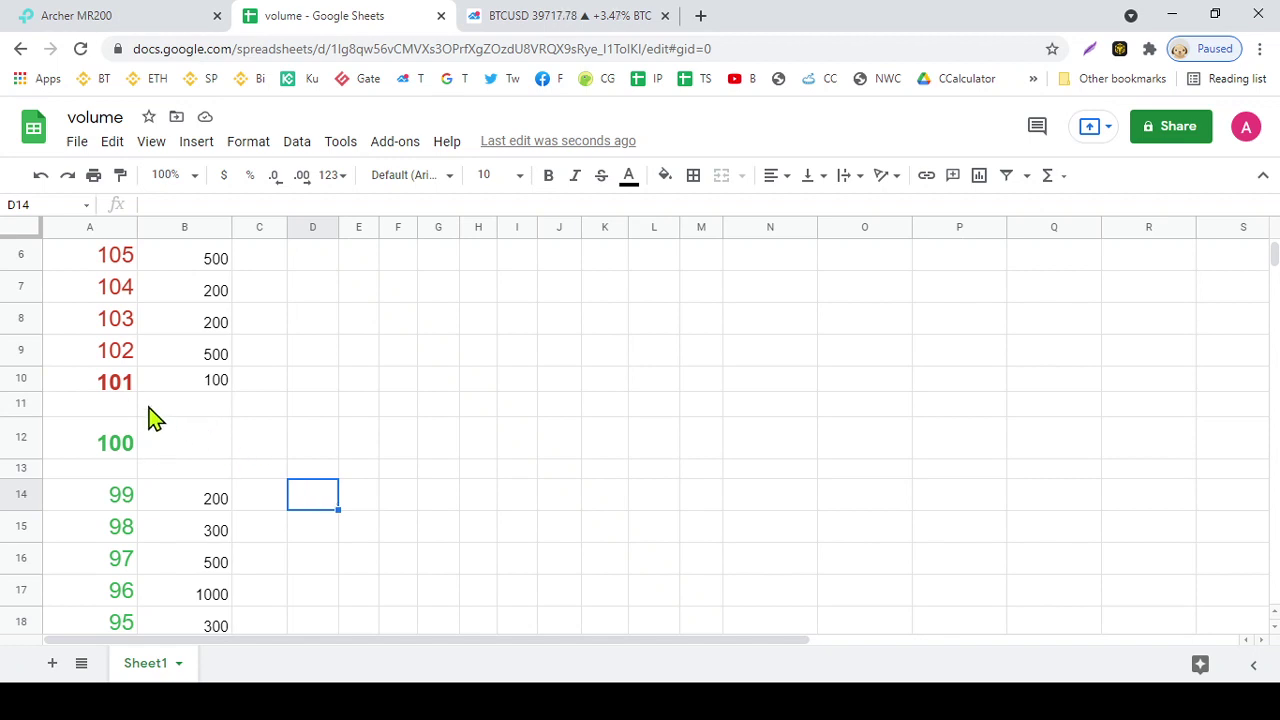
{"action": "left_click", "coordinate": [209, 389]}
{"action": "left_click", "coordinate": [126, 395]}
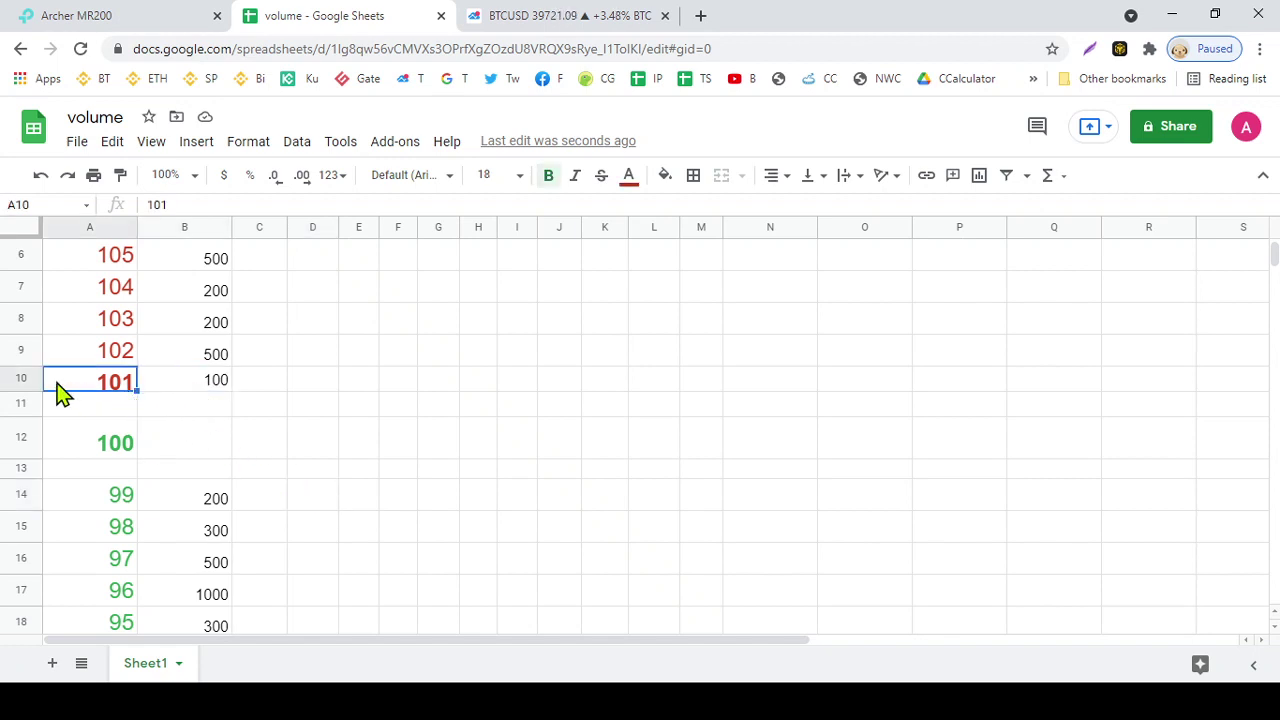
{"action": "left_click", "coordinate": [204, 388]}
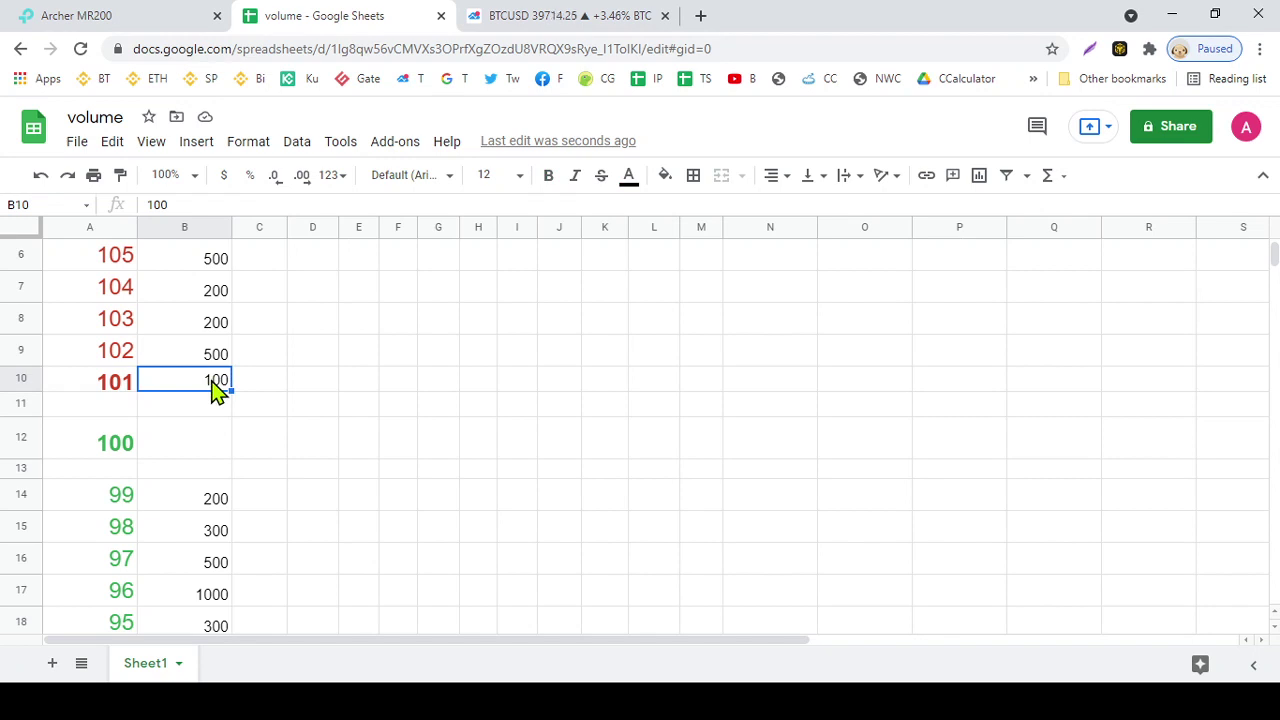
{"action": "left_click", "coordinate": [321, 532]}
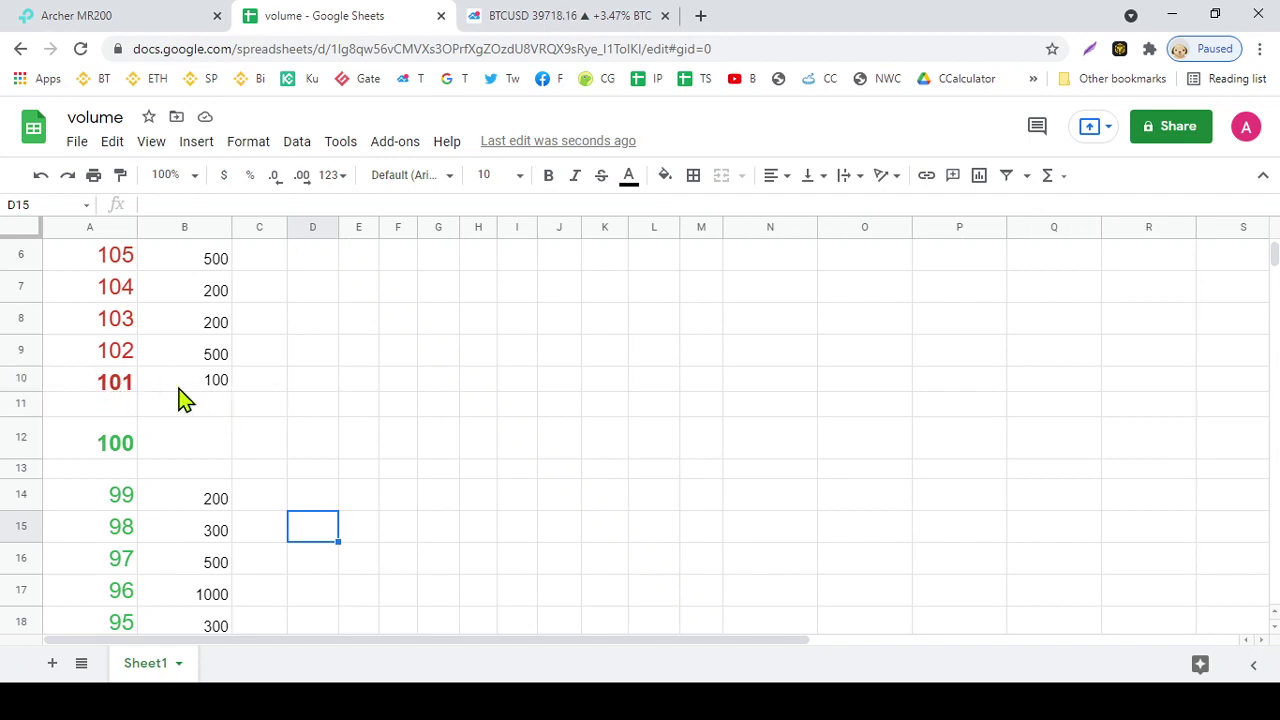
{"action": "left_click", "coordinate": [24, 380]}
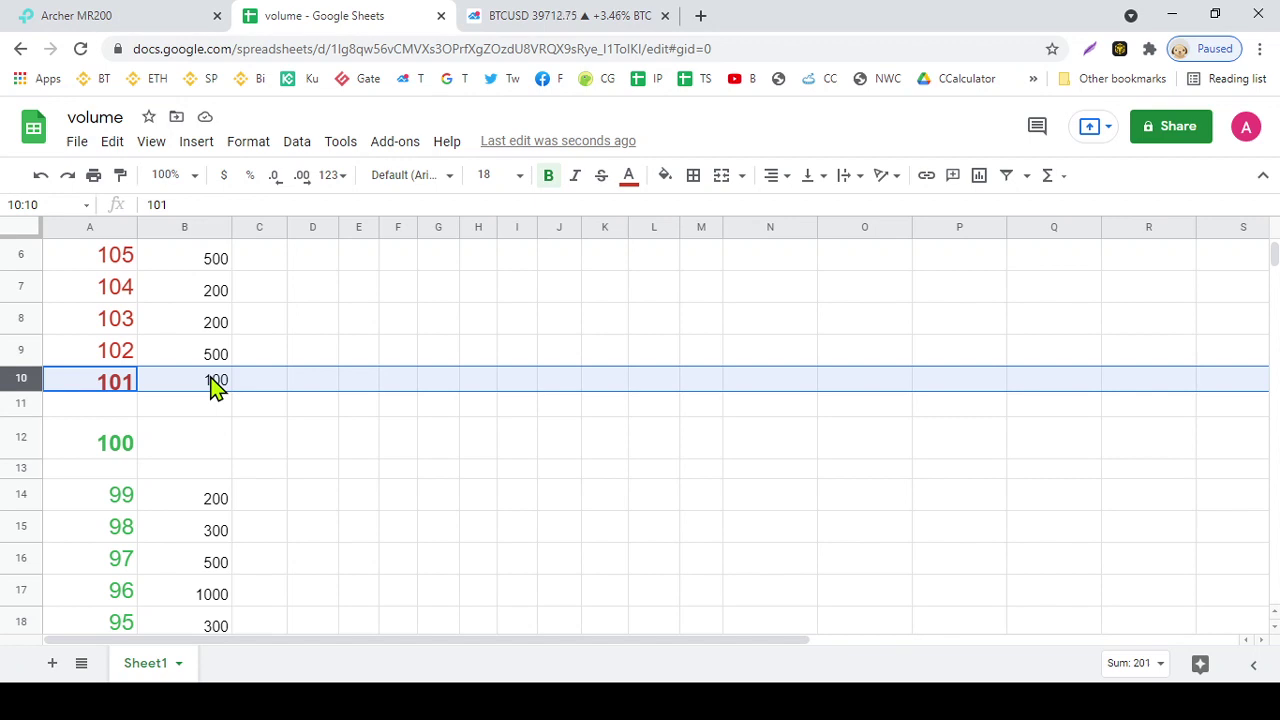
Enter an order amount of 100 in the empty cell H12, beside the current price row
{"action": "left_click", "coordinate": [482, 445]}
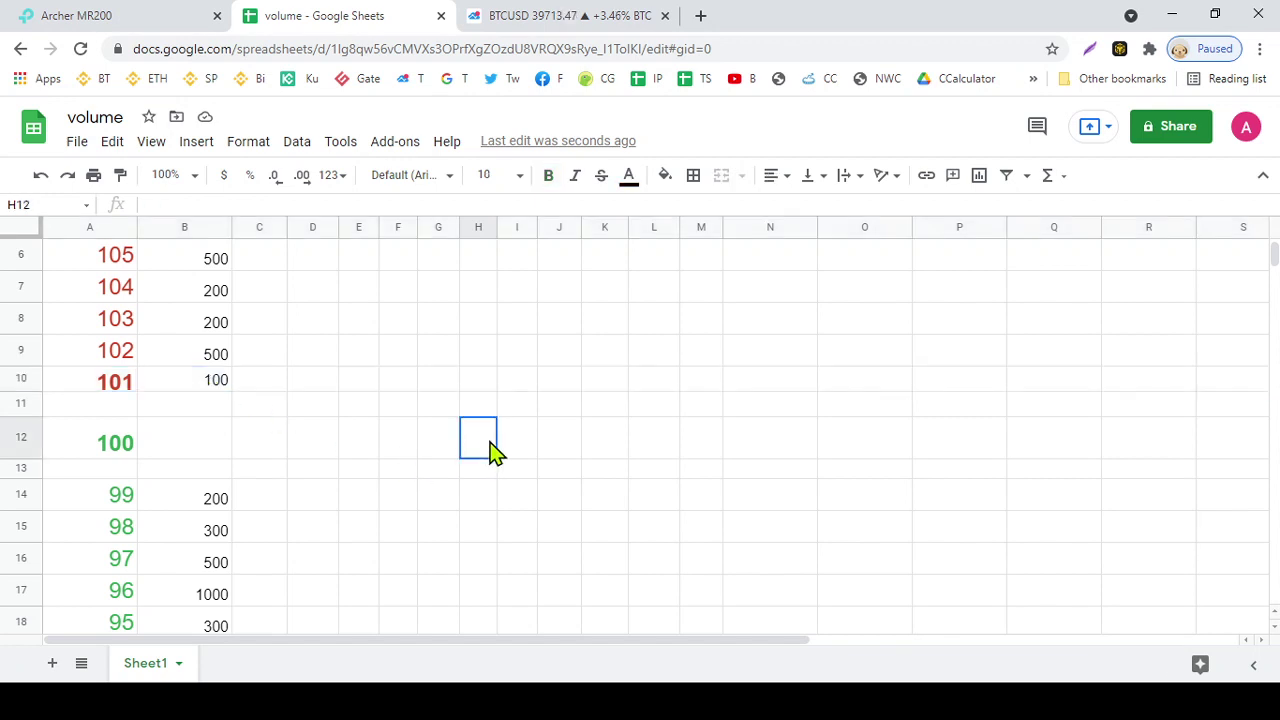
{"action": "type", "text": "100"}
{"action": "left_click", "coordinate": [576, 452]}
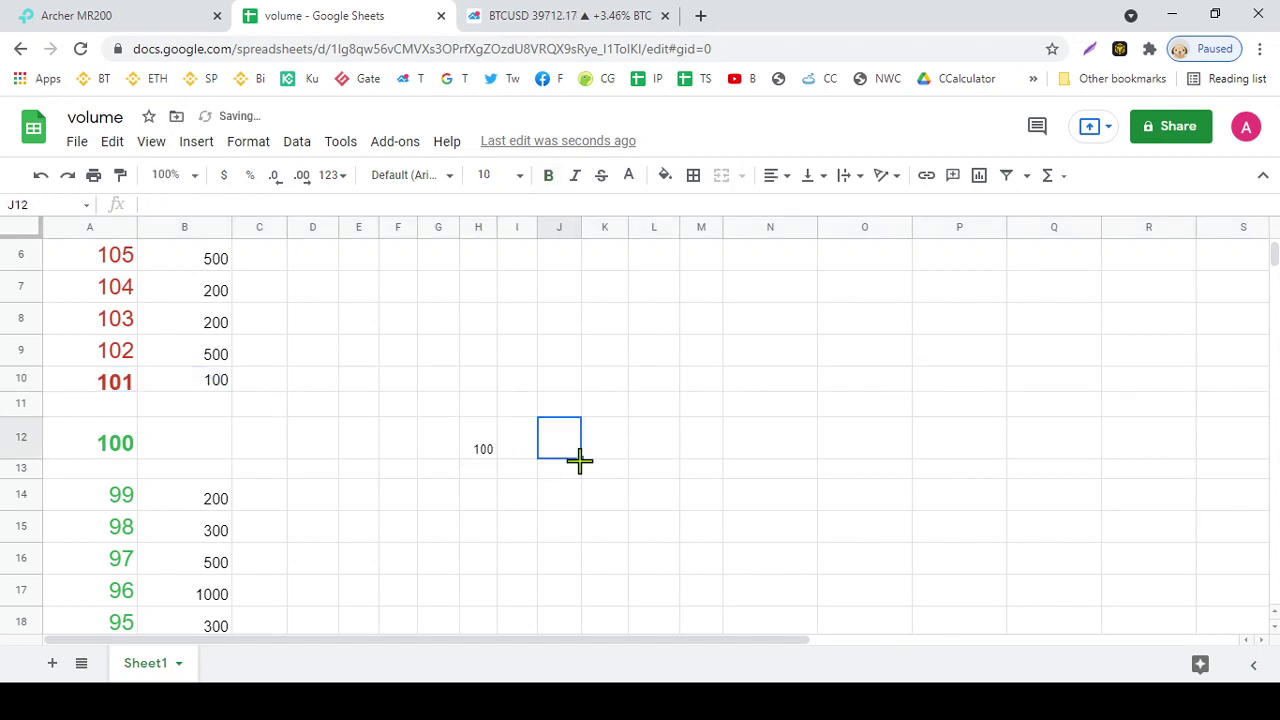
Compare the order amount in H12 with the price and volume in row 10
{"action": "left_click", "coordinate": [487, 458]}
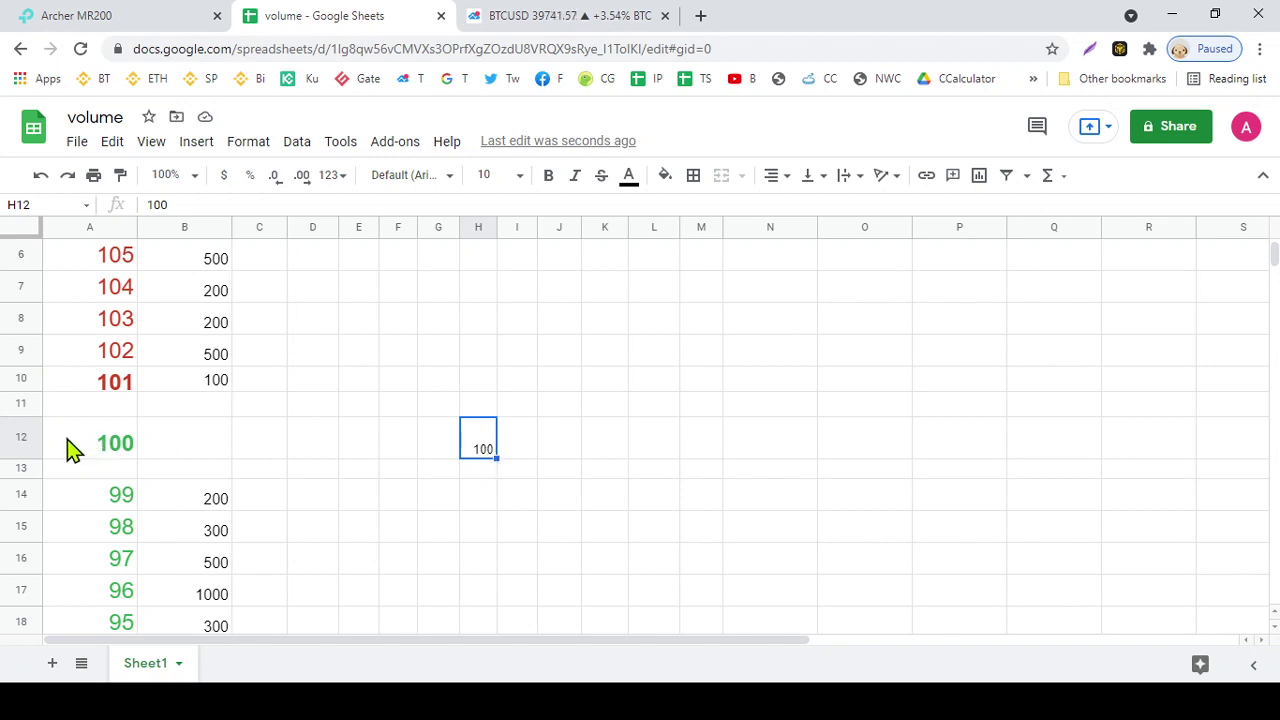
{"action": "left_click", "coordinate": [84, 384]}
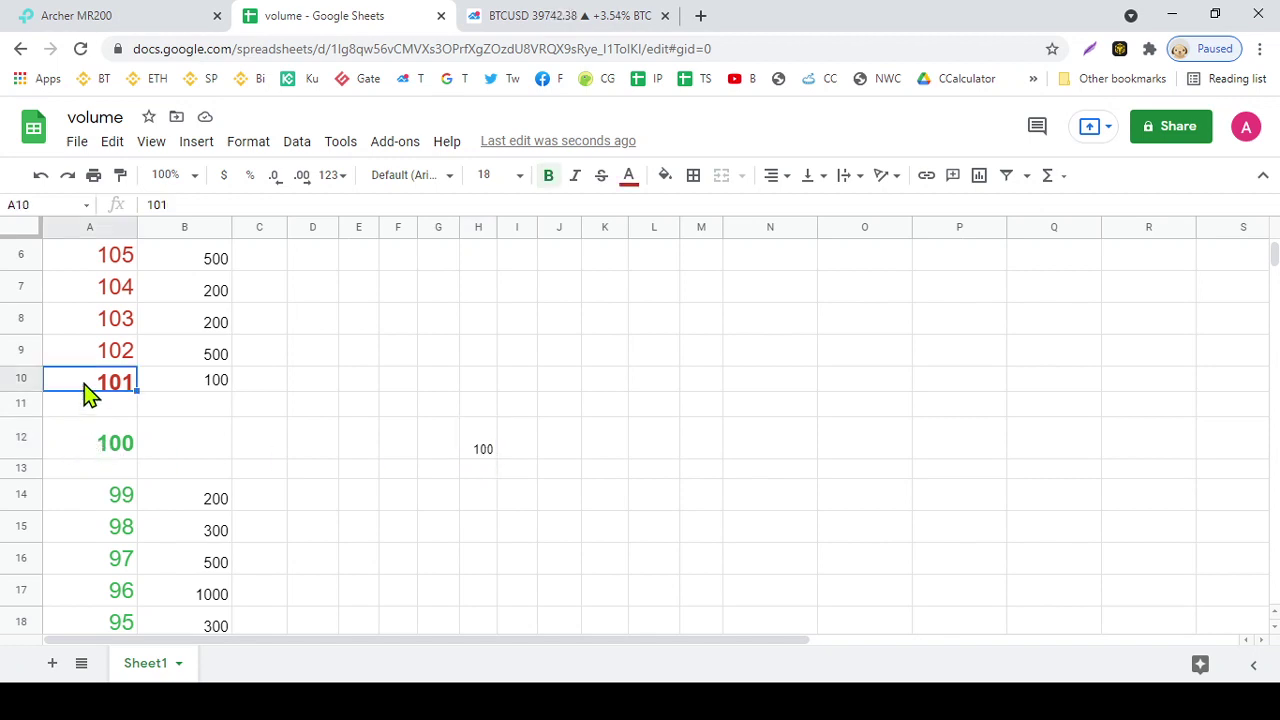
{"action": "left_click", "coordinate": [22, 381]}
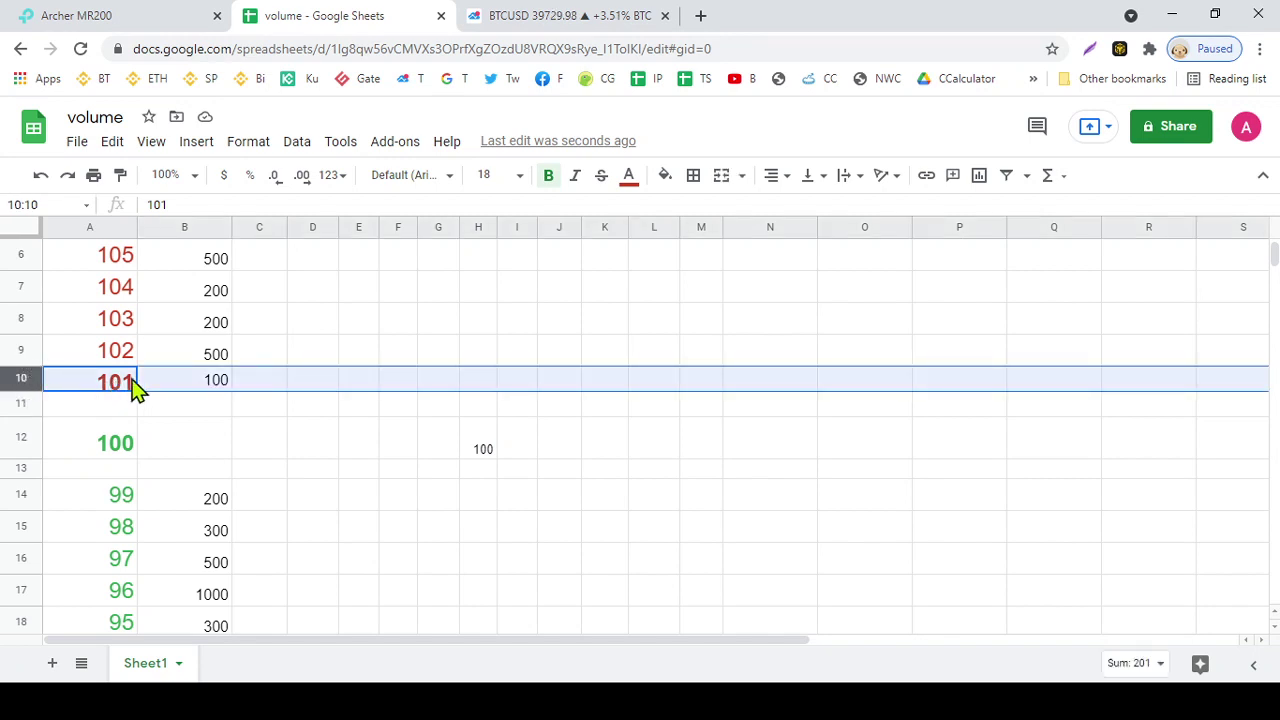
{"action": "left_click", "coordinate": [176, 386]}
{"action": "left_click", "coordinate": [109, 388]}
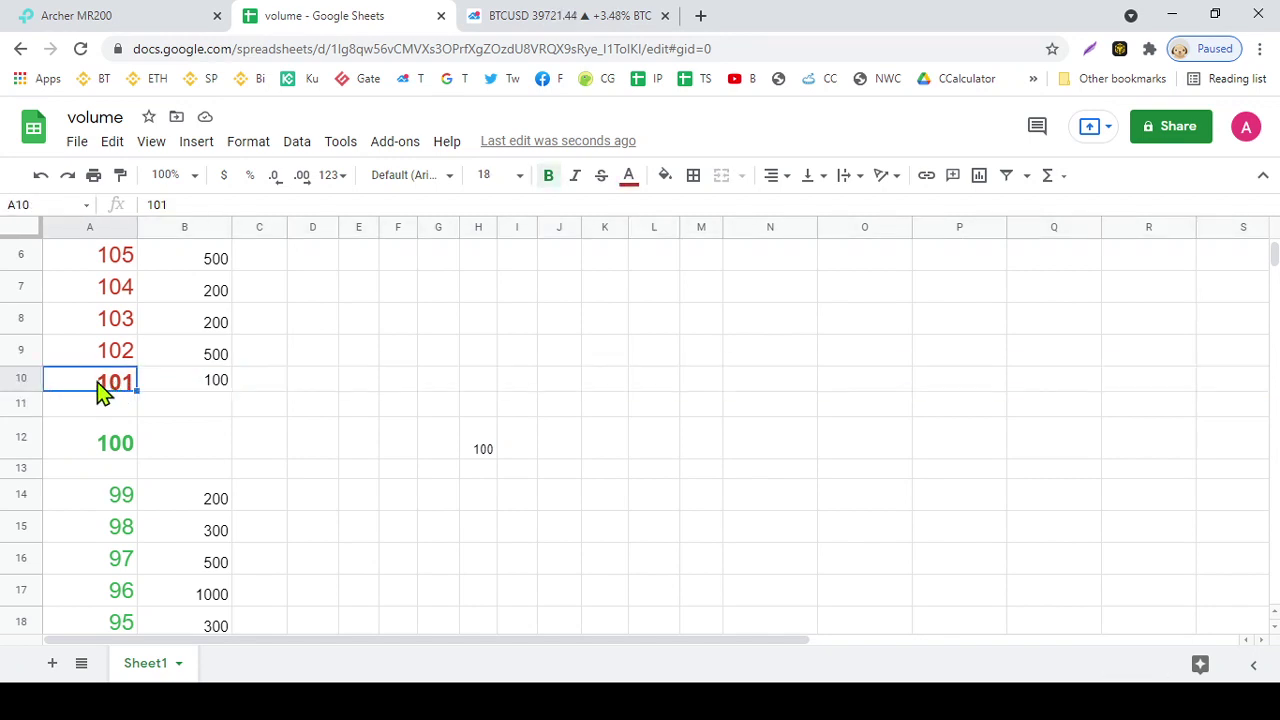
{"action": "left_click", "coordinate": [22, 380]}
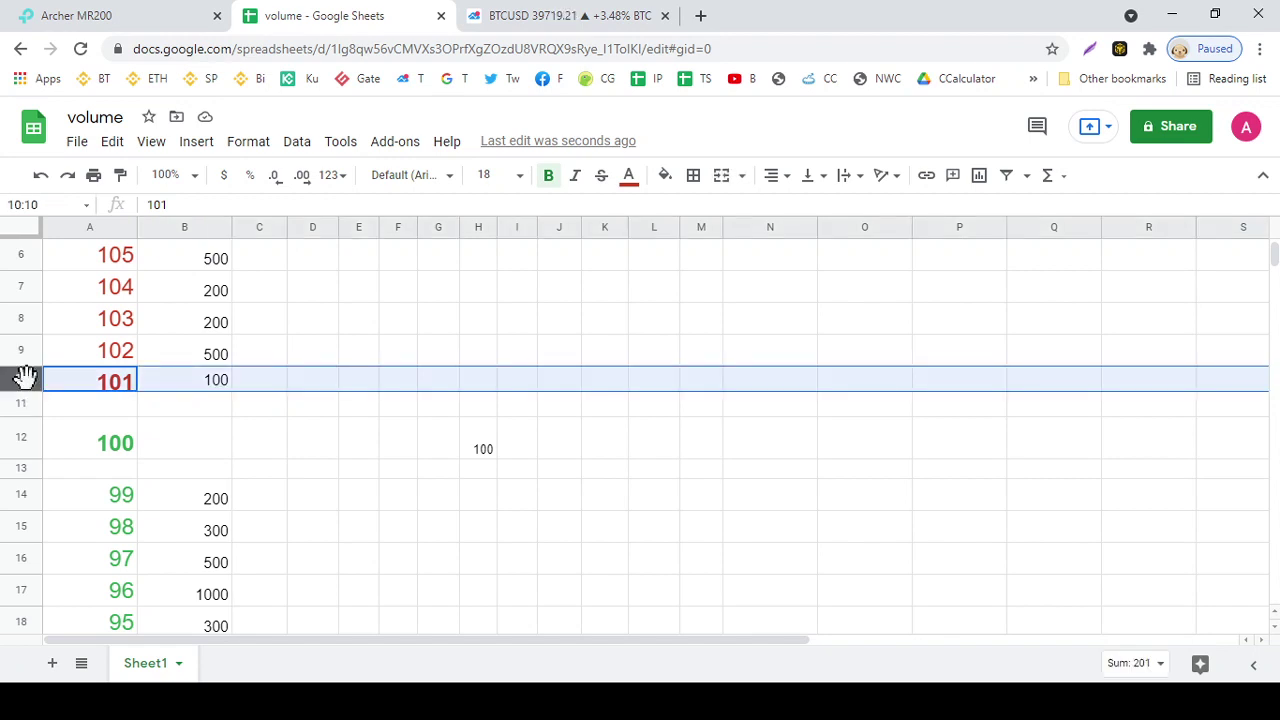
{"action": "left_click", "coordinate": [485, 457]}
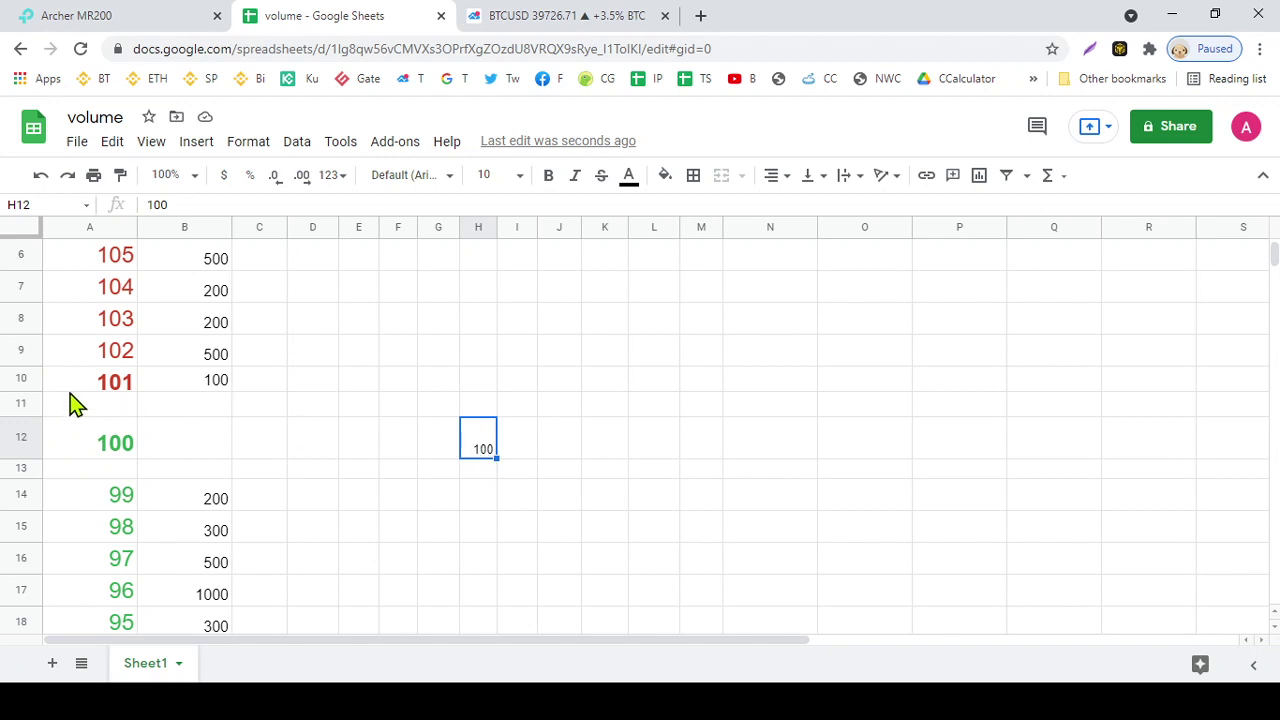
{"action": "left_click", "coordinate": [20, 380]}
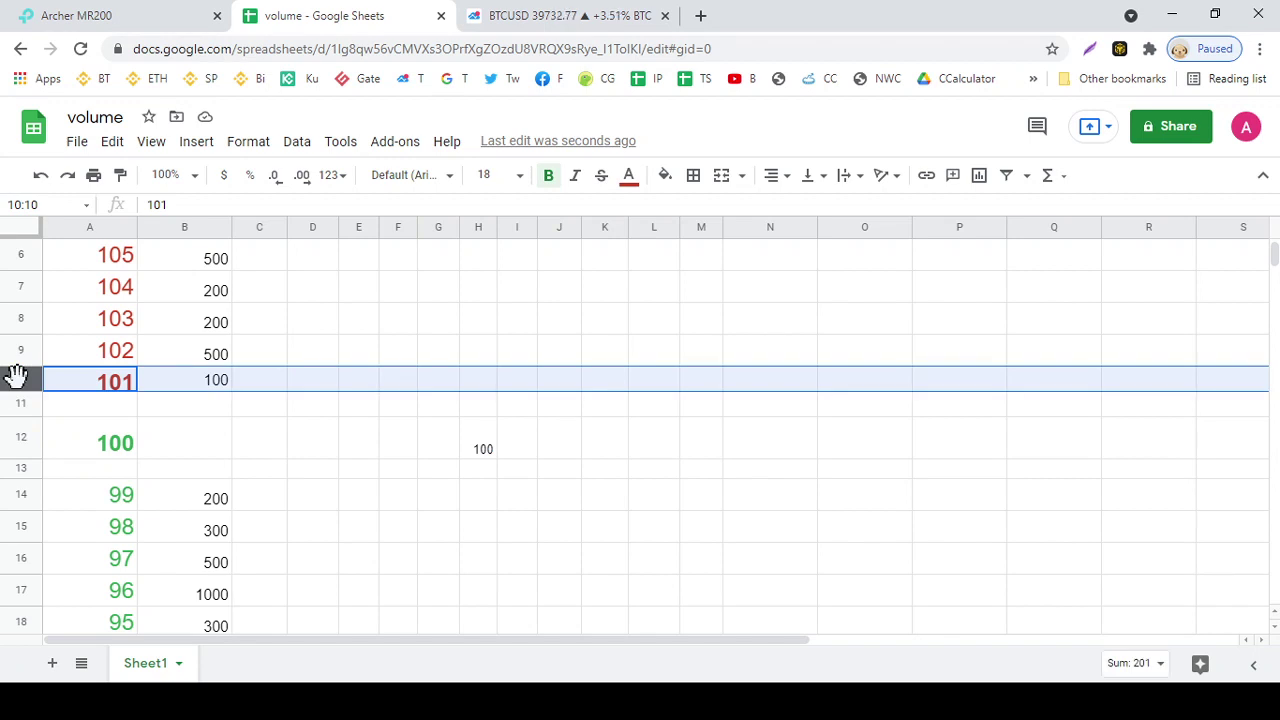
Examine the row 10 price in A10 together with its volume in B10
{"action": "left_click", "coordinate": [110, 386]}
{"action": "left_click", "coordinate": [191, 389]}
{"action": "left_click", "coordinate": [136, 386]}
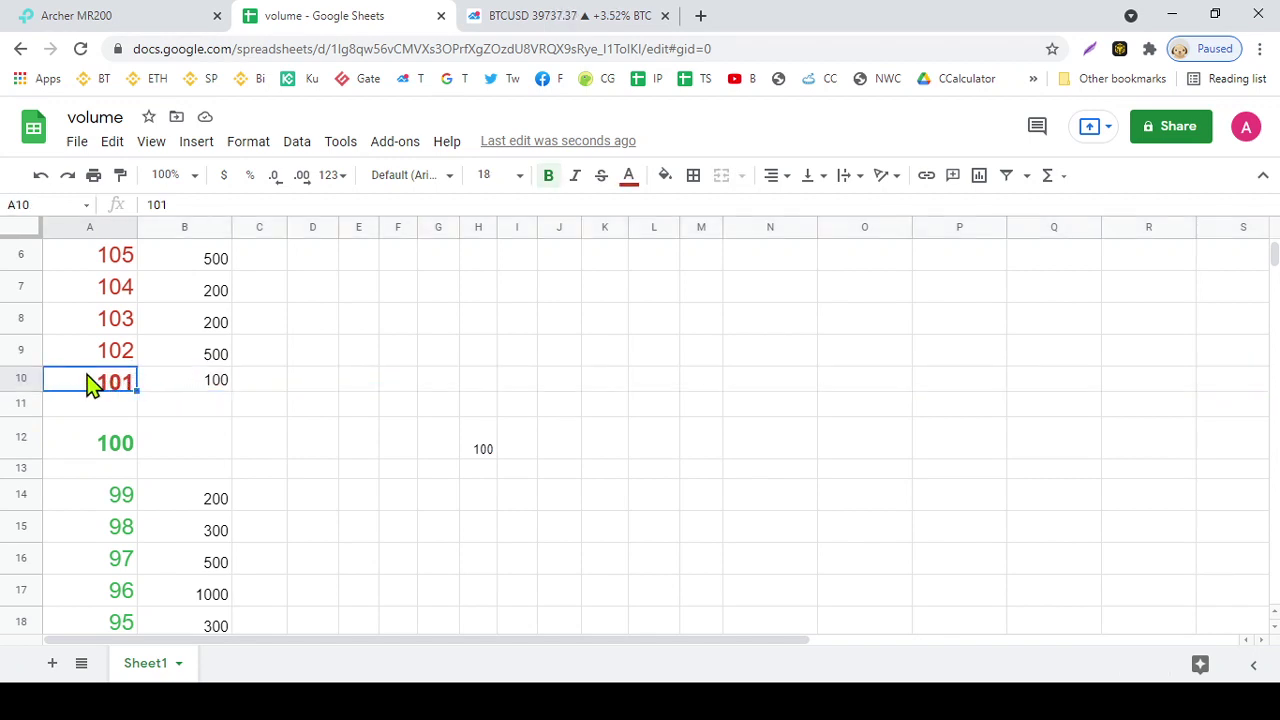
{"action": "left_click", "coordinate": [213, 386]}
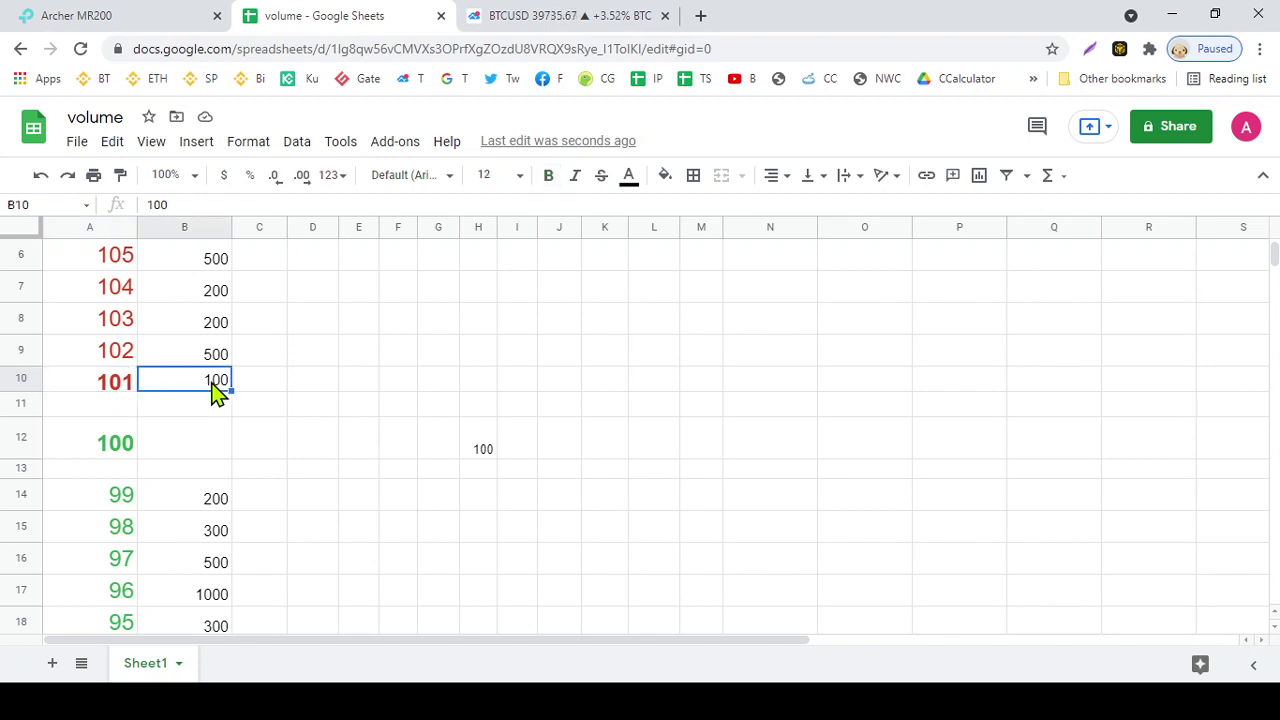
{"action": "left_click", "coordinate": [119, 386]}
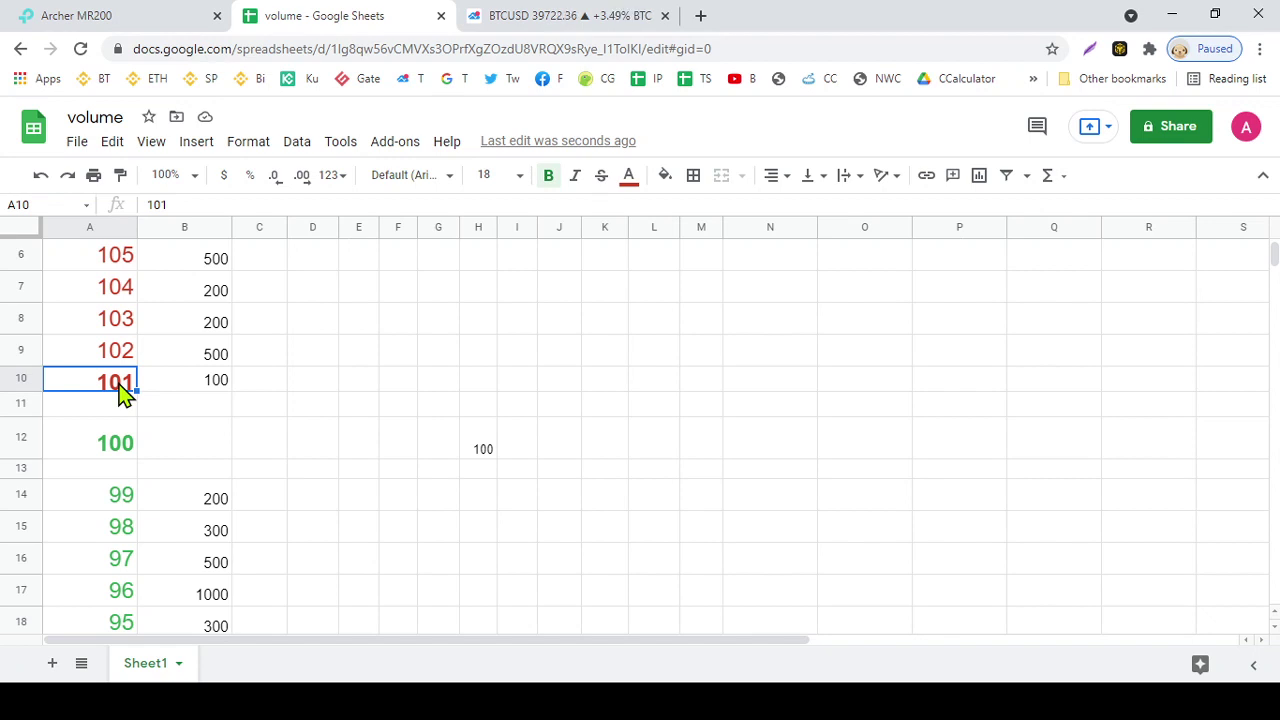
{"action": "left_click", "coordinate": [200, 390]}
{"action": "left_click", "coordinate": [126, 395]}
{"action": "left_click", "coordinate": [203, 393]}
{"action": "left_click", "coordinate": [118, 394]}
{"action": "left_click", "coordinate": [216, 390]}
{"action": "left_click", "coordinate": [120, 395]}
{"action": "left_click", "coordinate": [170, 385]}
{"action": "left_click", "coordinate": [127, 385]}
Compare the row 14 price and volume with those in row 10, on either side of the current price
{"action": "left_click", "coordinate": [125, 510]}
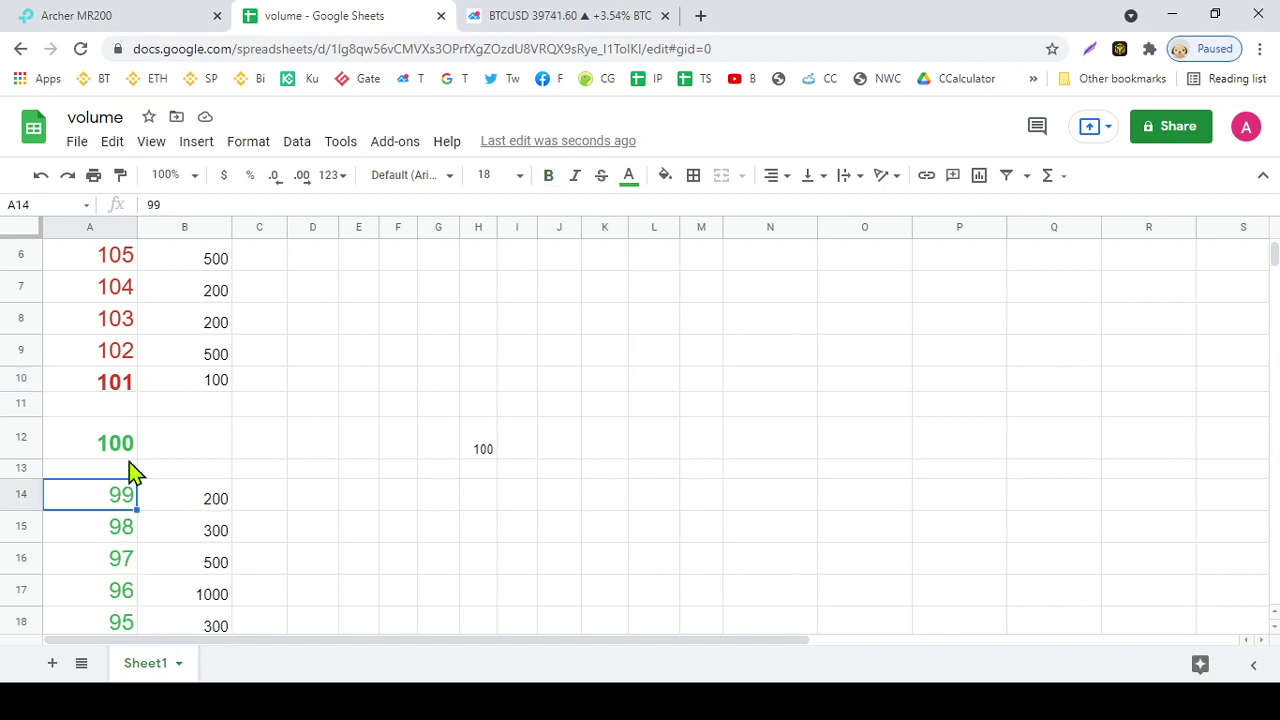
{"action": "left_click", "coordinate": [125, 390]}
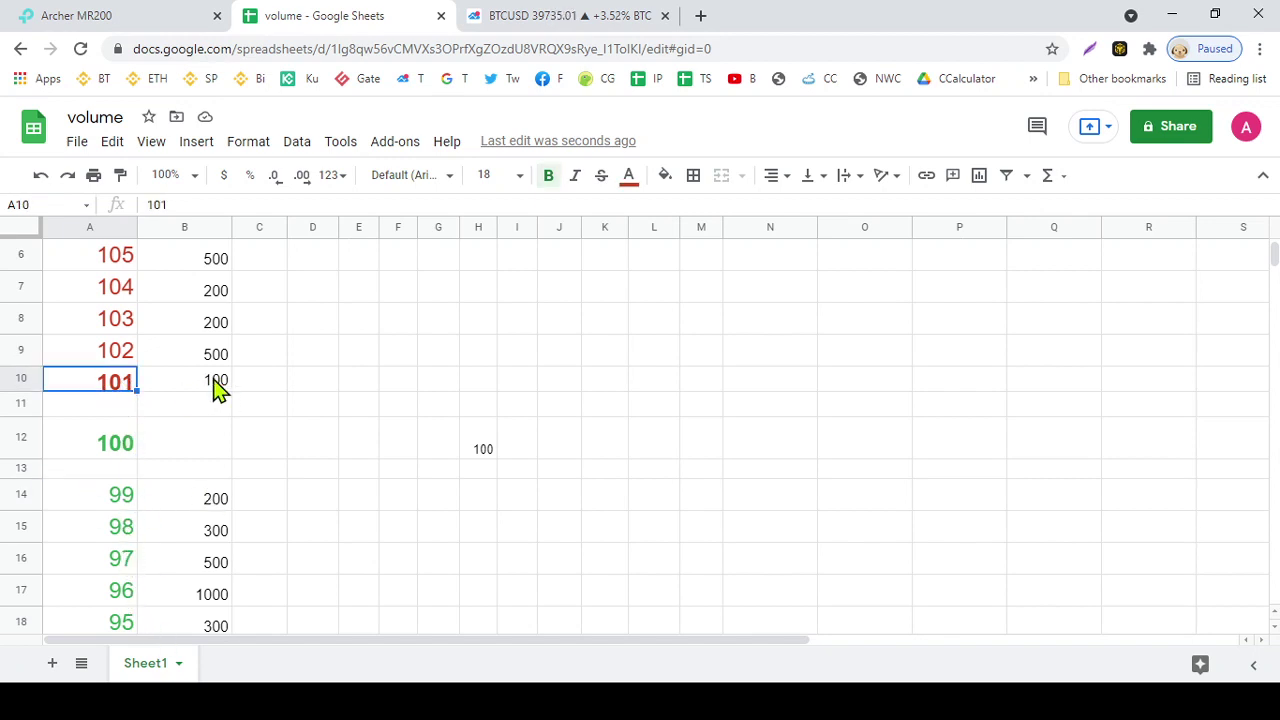
{"action": "left_click", "coordinate": [220, 386]}
{"action": "left_click", "coordinate": [126, 389]}
{"action": "left_click", "coordinate": [115, 503]}
{"action": "left_click", "coordinate": [188, 500]}
{"action": "left_click", "coordinate": [114, 503]}
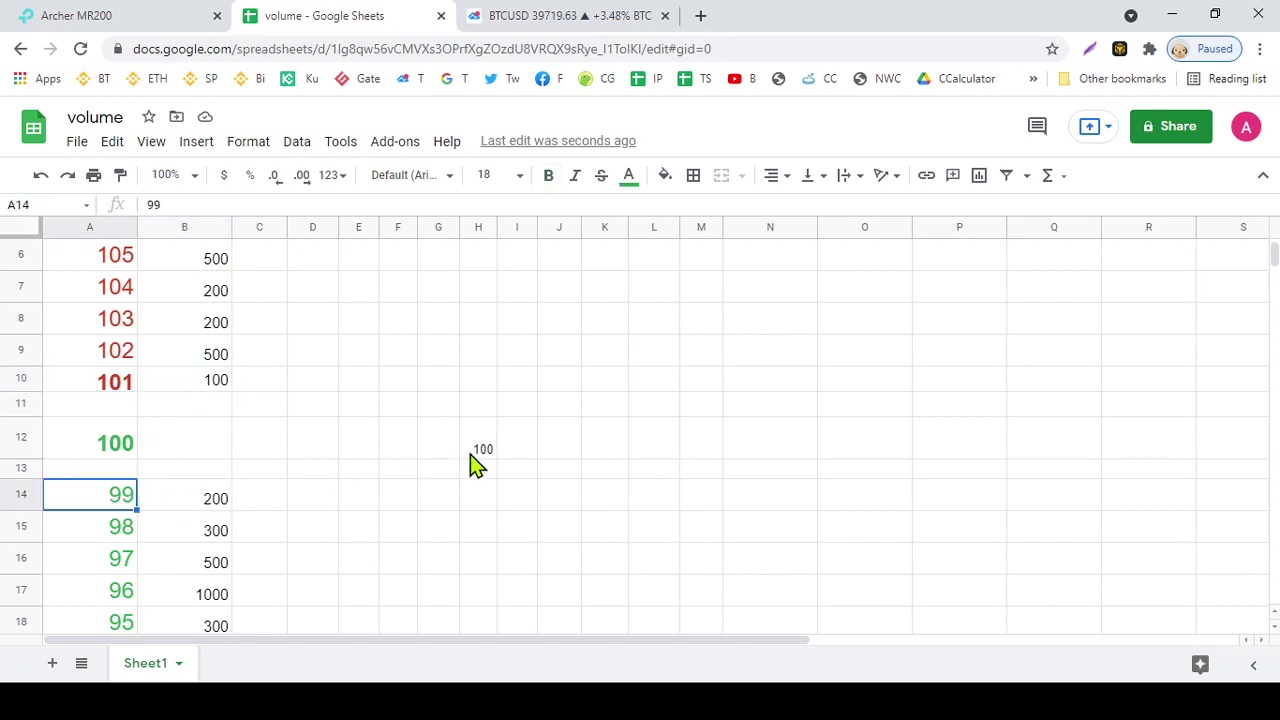
Highlight the order amount in H12 with an orange fill
{"action": "left_click", "coordinate": [483, 455]}
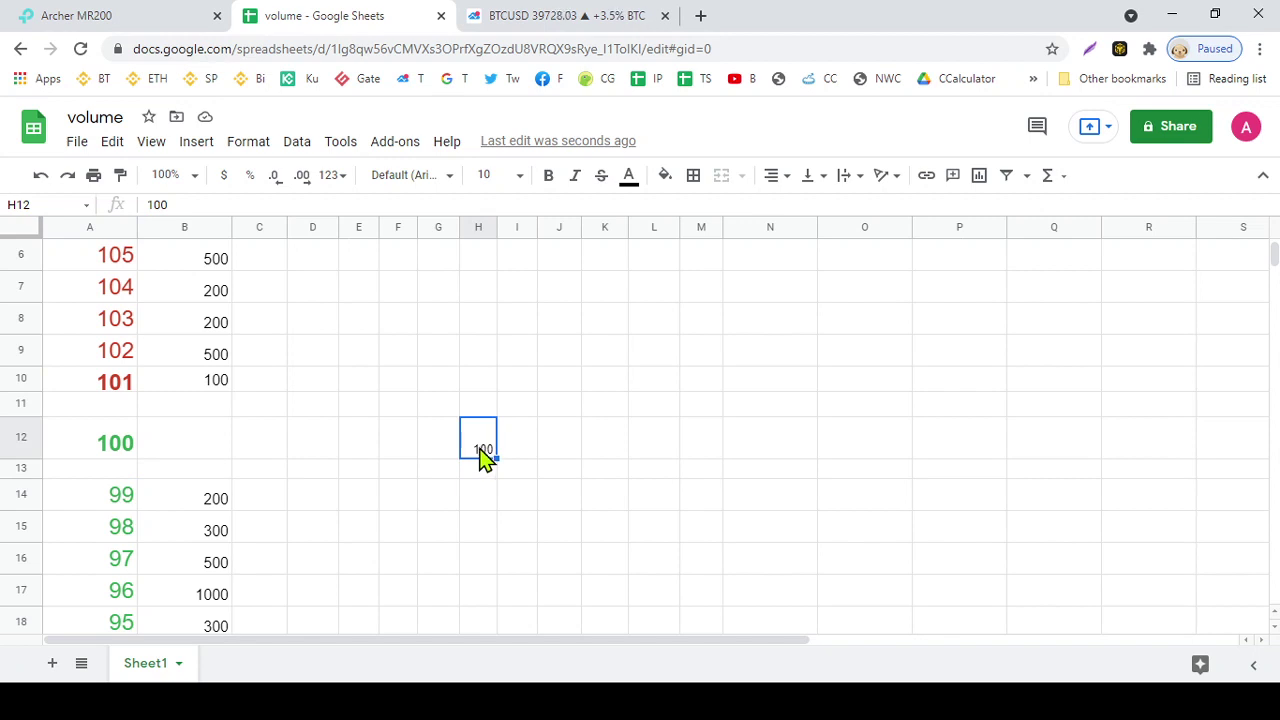
{"action": "left_click", "coordinate": [664, 178]}
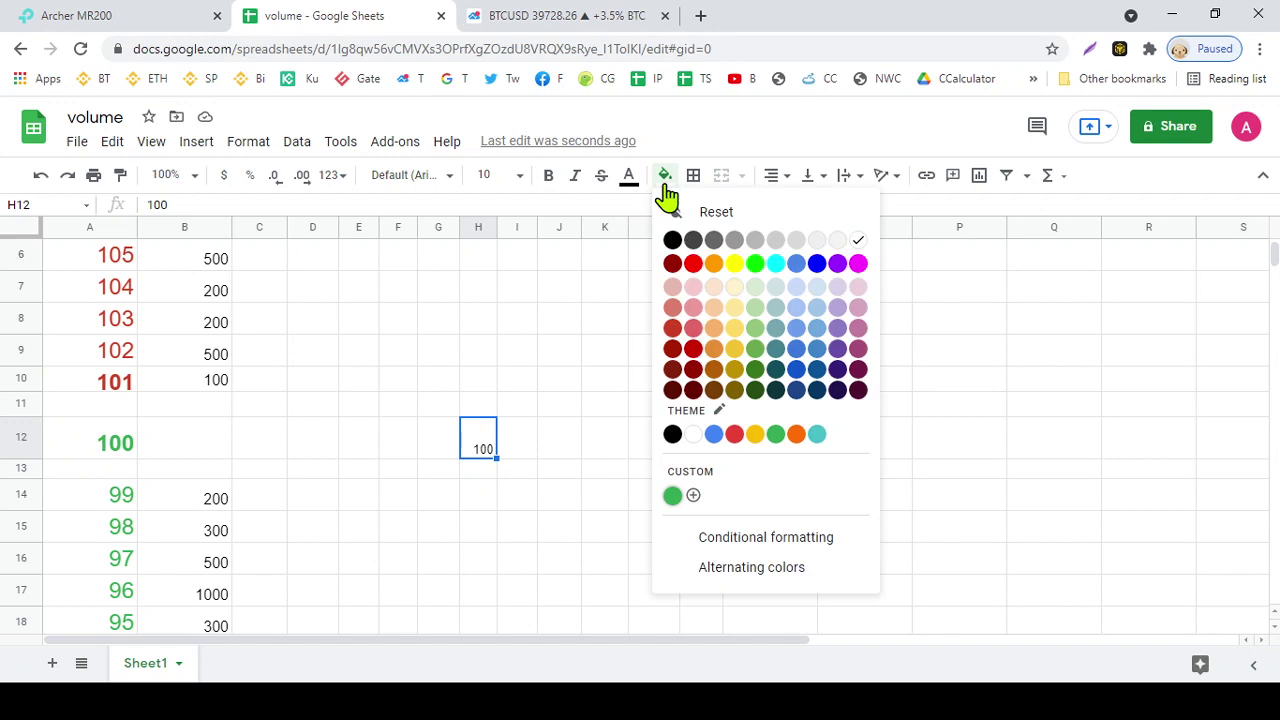
{"action": "left_click", "coordinate": [713, 265]}
{"action": "left_click", "coordinate": [625, 410]}
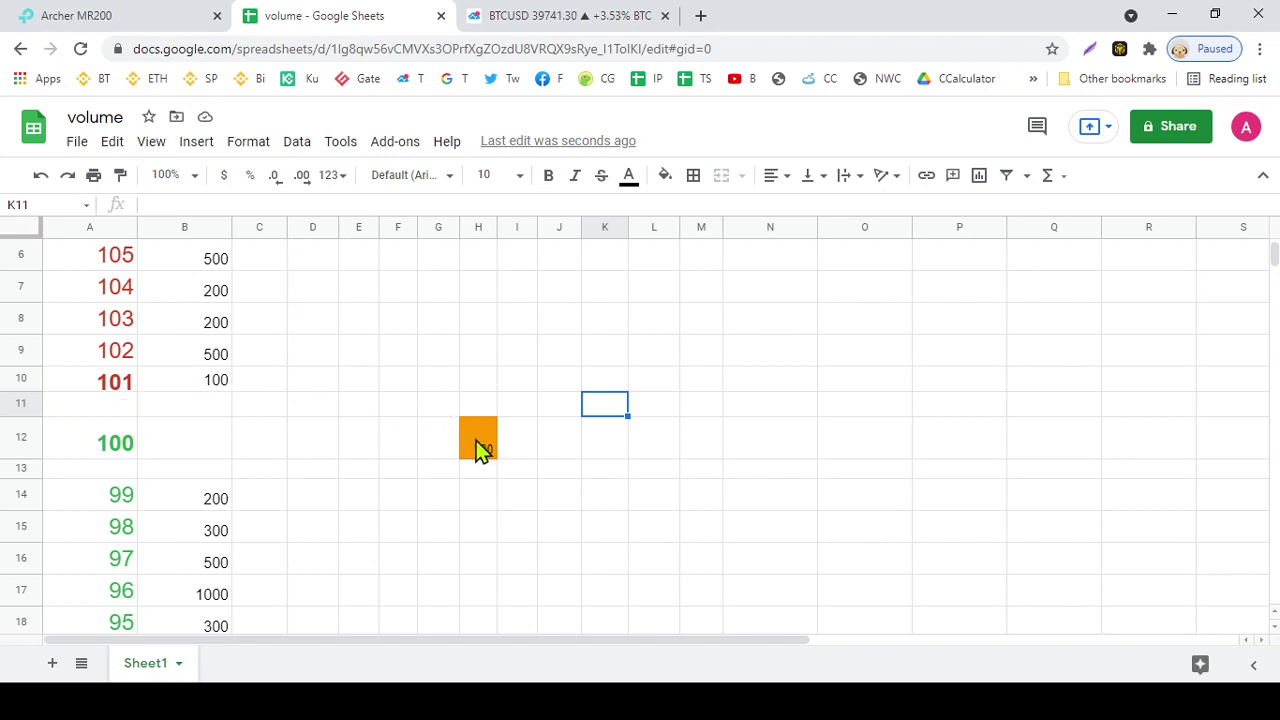
Clear the price in A10 and its volume in B10
{"action": "left_click", "coordinate": [115, 390]}
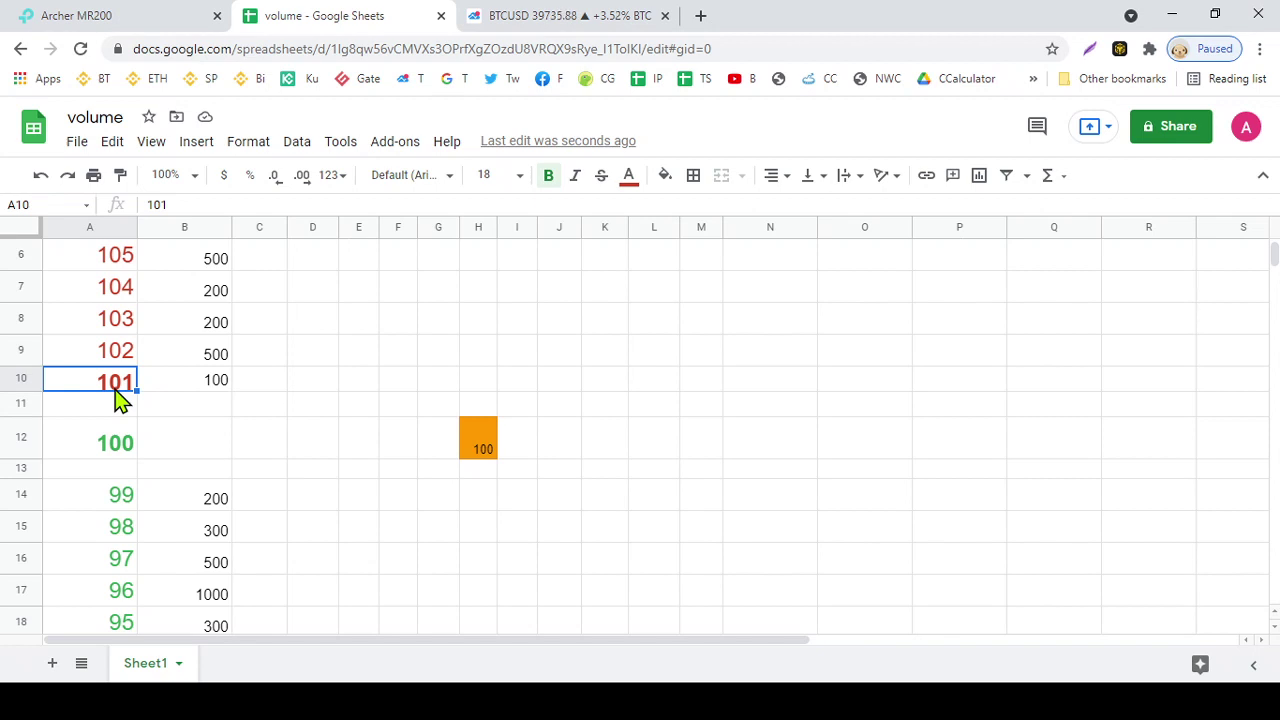
{"action": "key", "text": "Delete"}
{"action": "left_click", "coordinate": [204, 384]}
{"action": "key", "text": "Delete"}
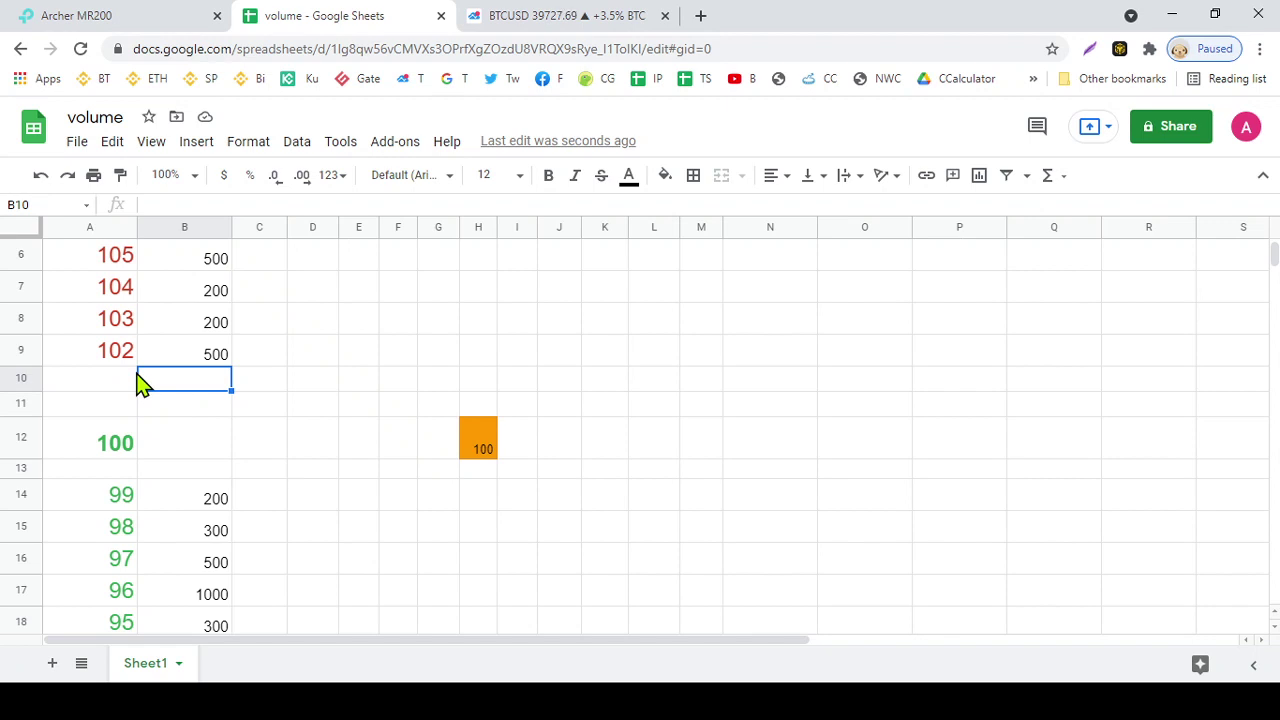
Change the current price in A12 to 101, and select the empty cell A10
{"action": "left_click", "coordinate": [114, 440]}
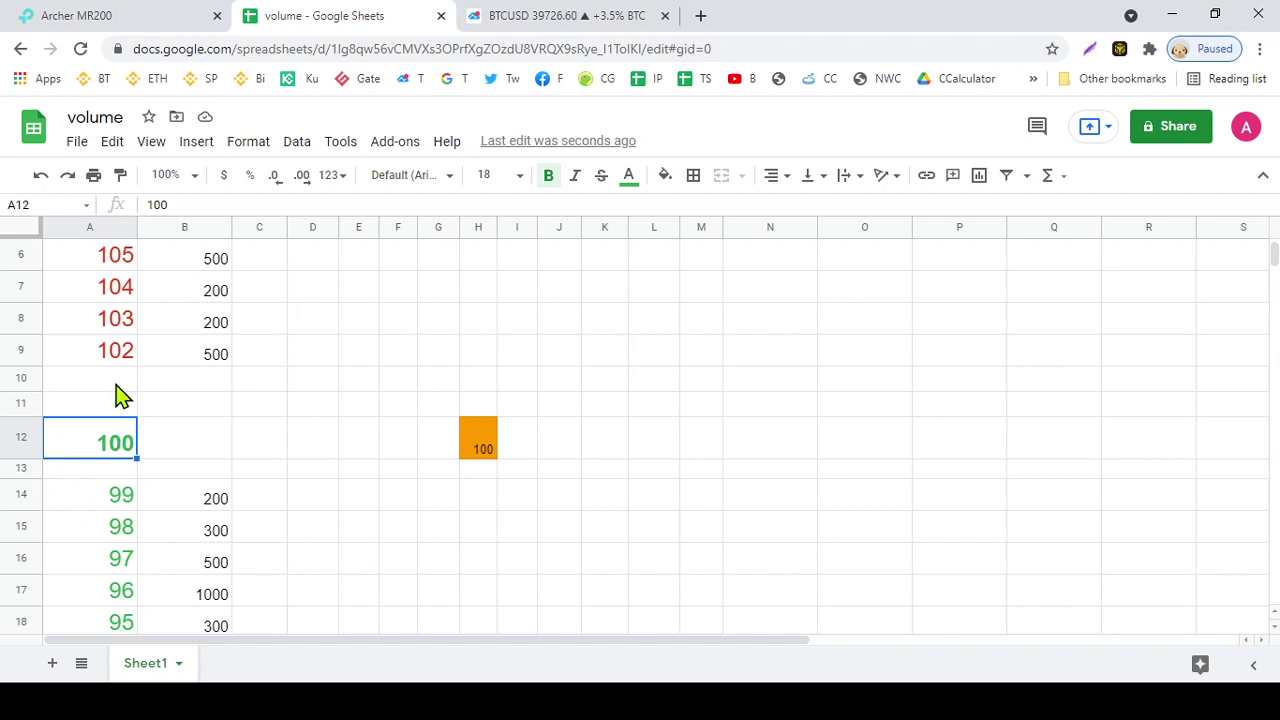
{"action": "type", "text": "101"}
{"action": "left_click", "coordinate": [214, 450]}
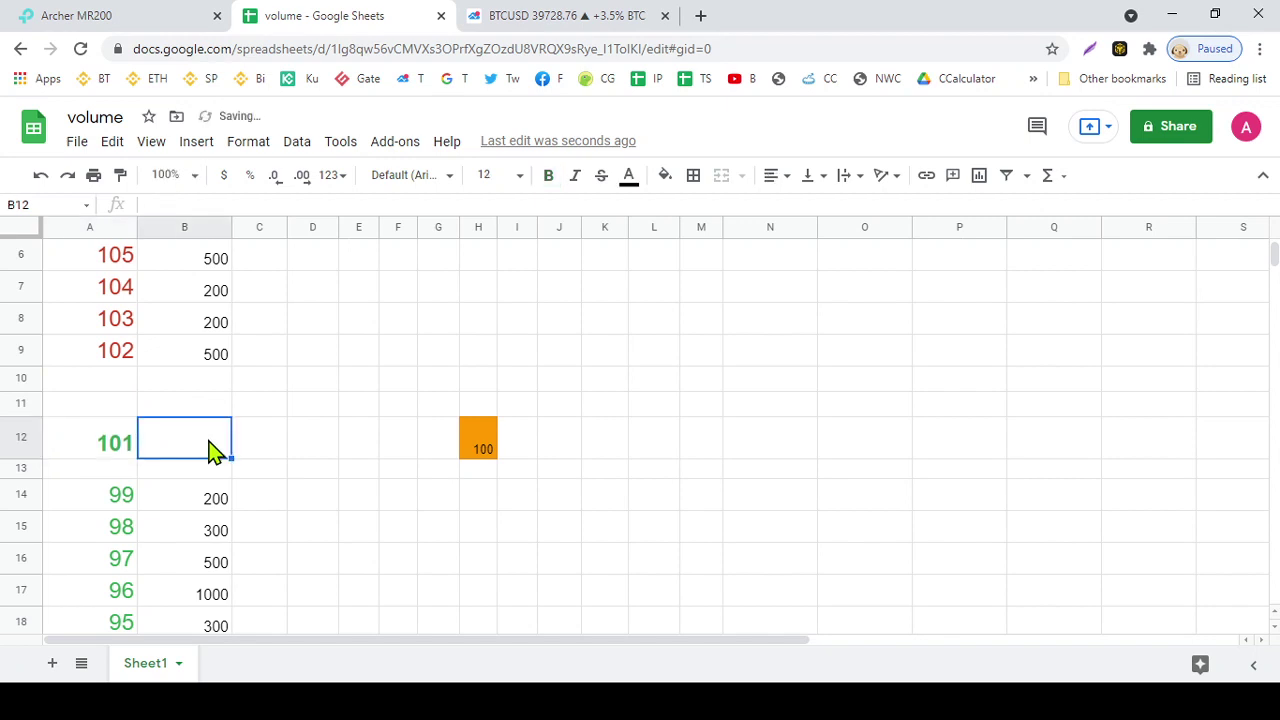
{"action": "left_click", "coordinate": [120, 449]}
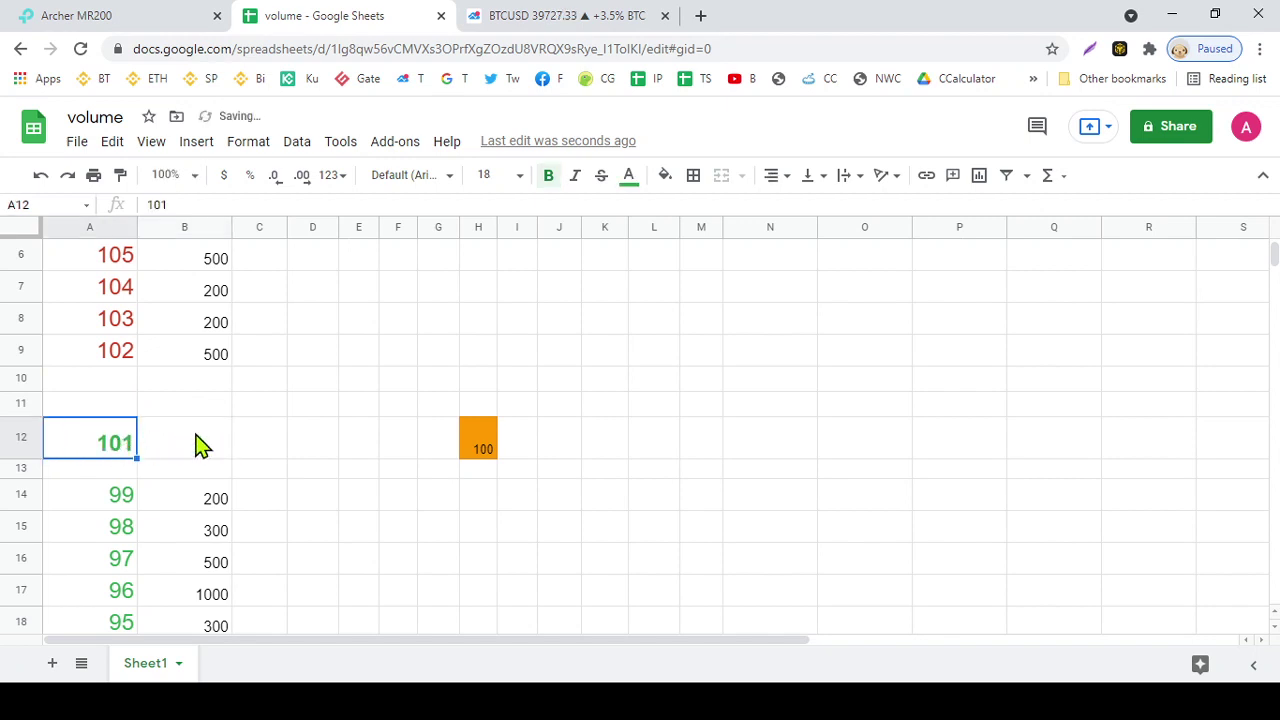
{"action": "left_click", "coordinate": [124, 385]}
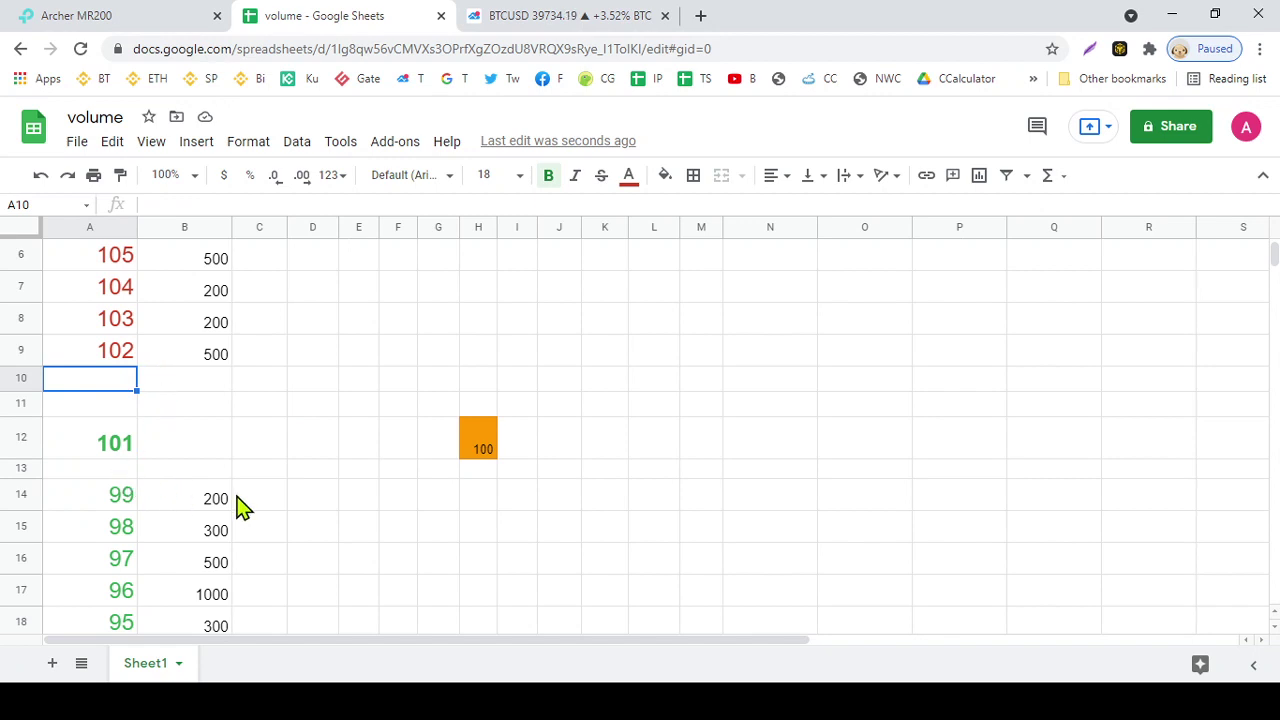
Change the fill of the order amount in H12 from orange to the custom green
{"action": "left_click", "coordinate": [476, 452]}
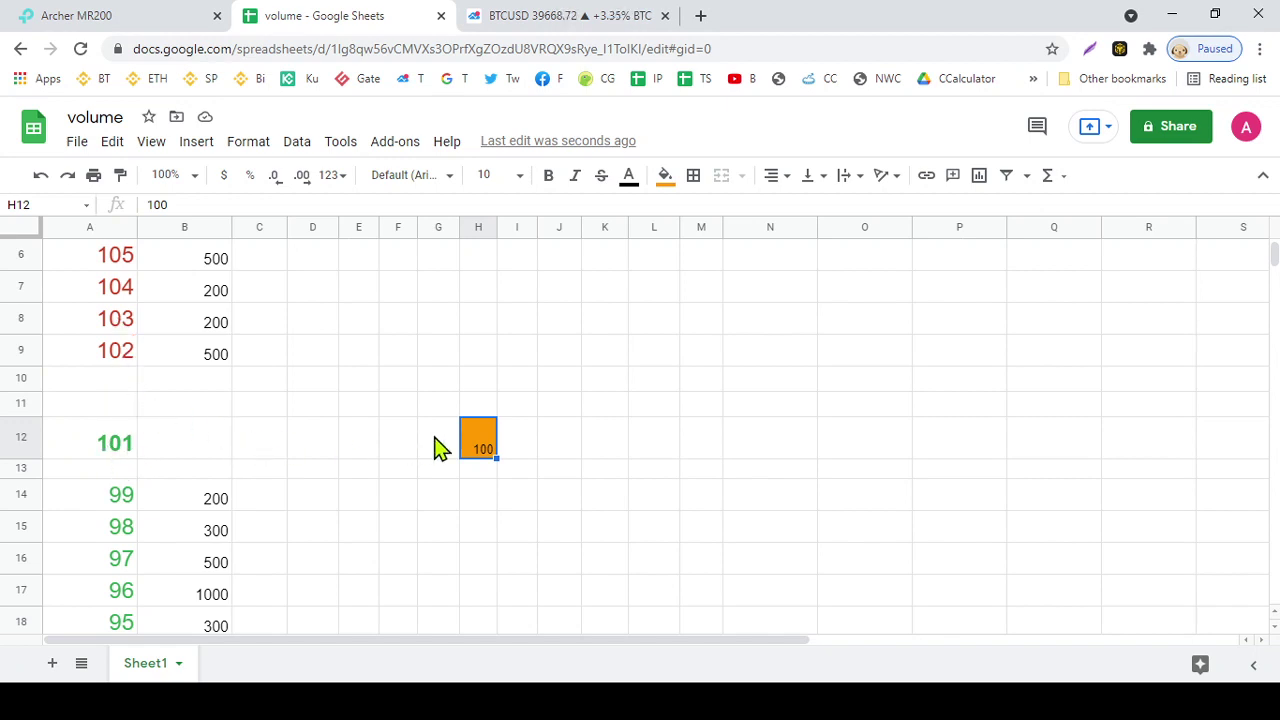
{"action": "left_click", "coordinate": [522, 443]}
{"action": "left_click", "coordinate": [483, 440]}
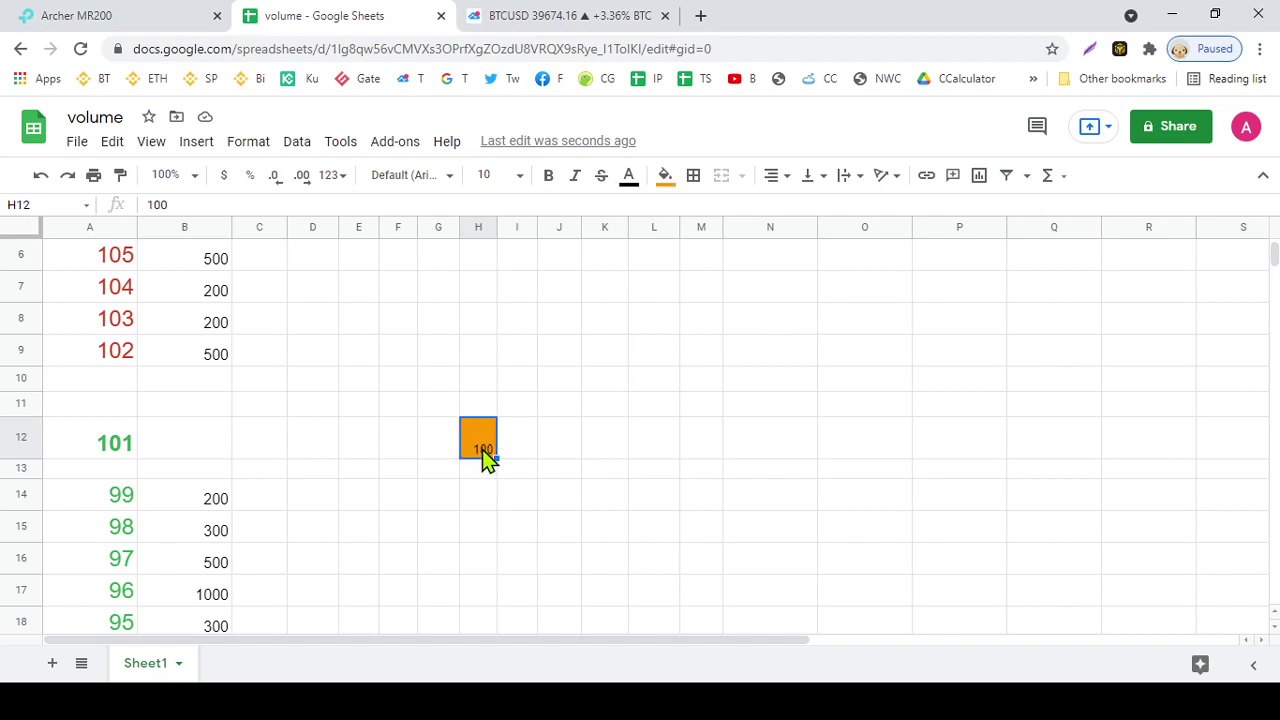
{"action": "left_click", "coordinate": [665, 182]}
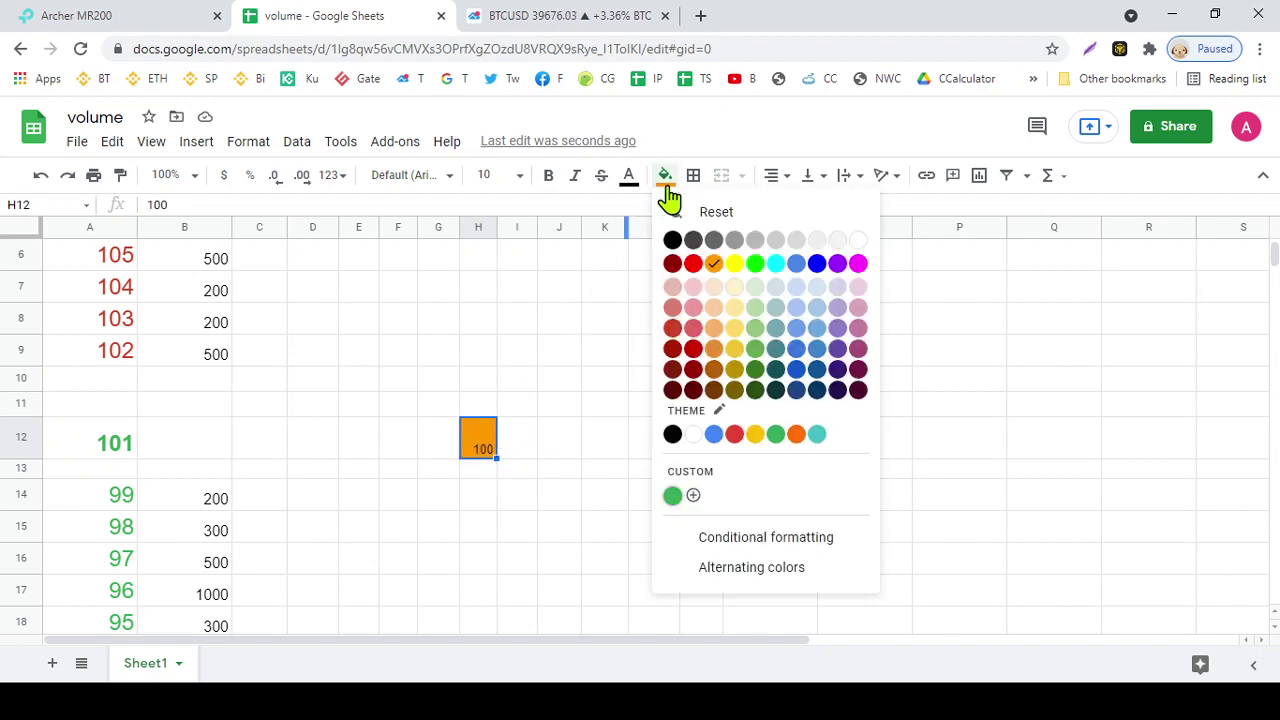
{"action": "left_click", "coordinate": [672, 495]}
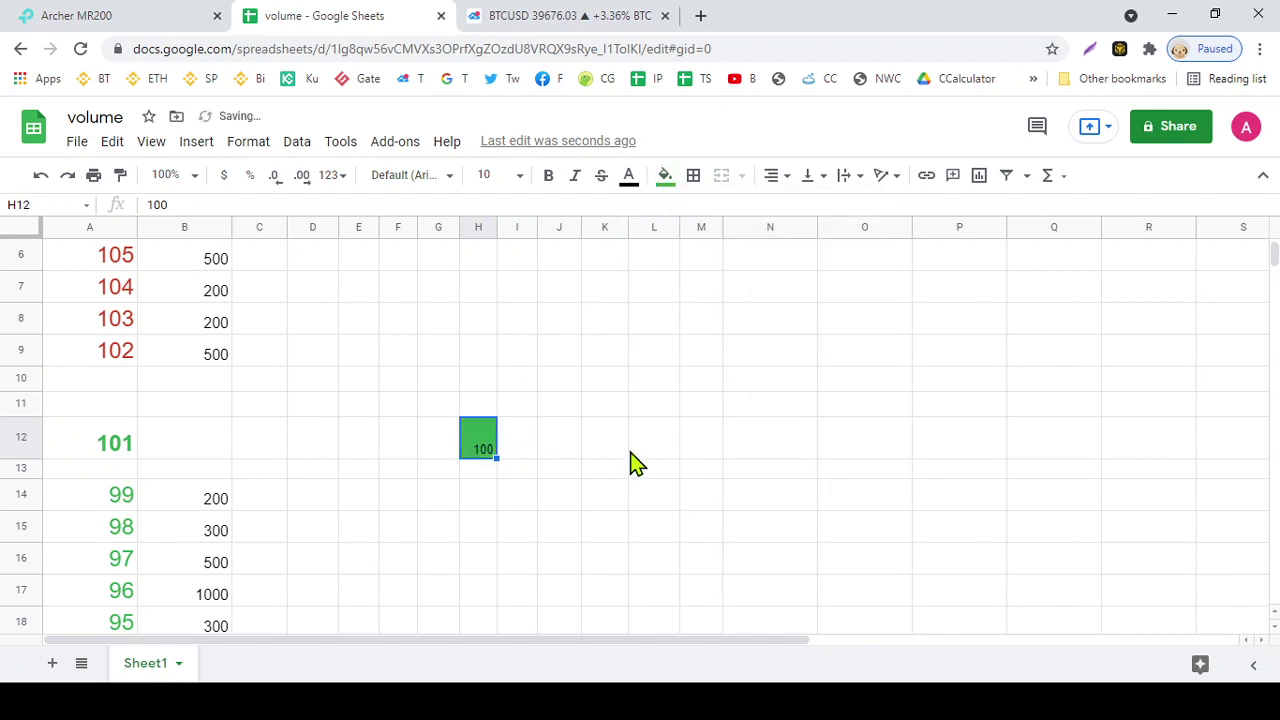
{"action": "left_click", "coordinate": [614, 448]}
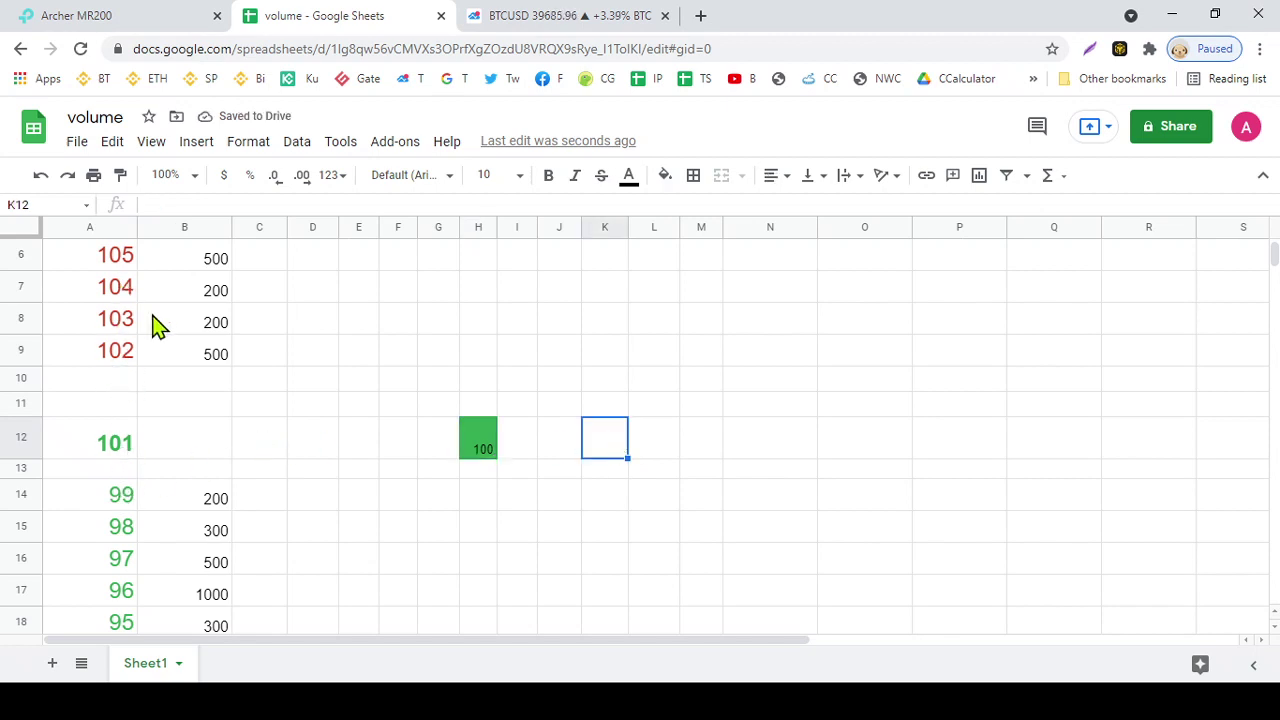
Compare the order amount in H12 with the emptied row 10 and the current price in A12
{"action": "left_click", "coordinate": [480, 448]}
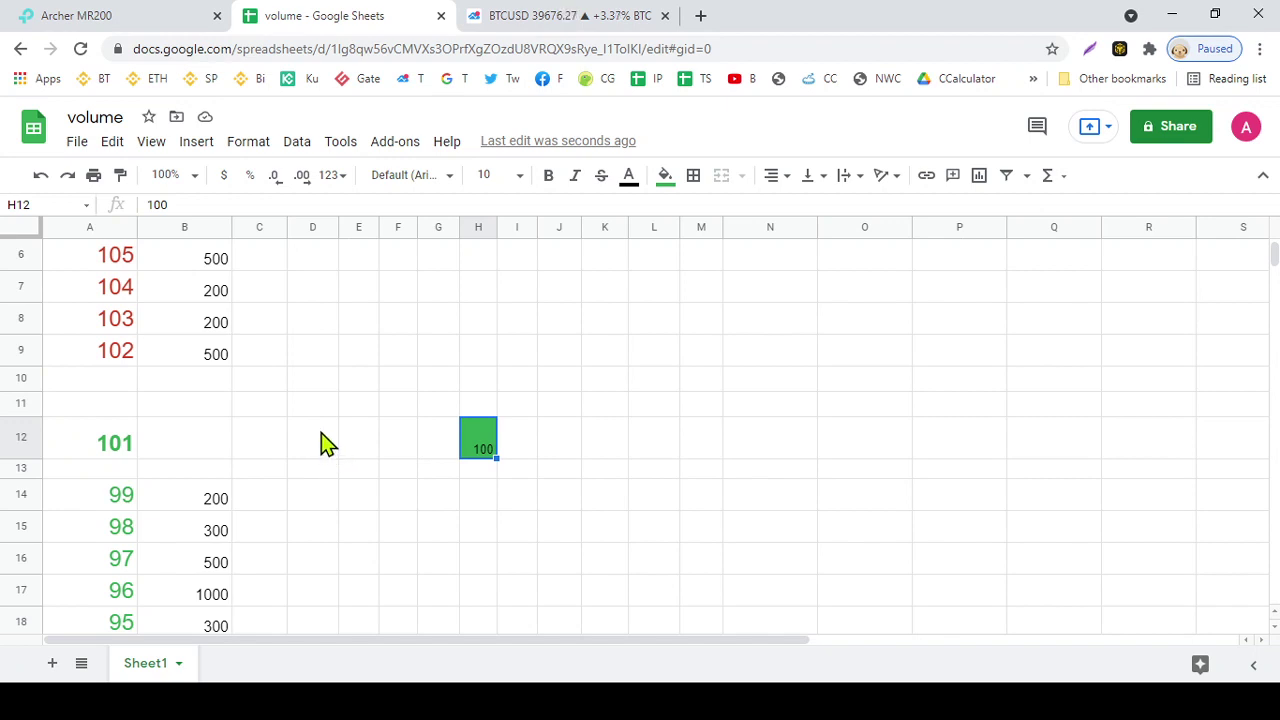
{"action": "left_click", "coordinate": [118, 447]}
{"action": "left_click", "coordinate": [388, 318]}
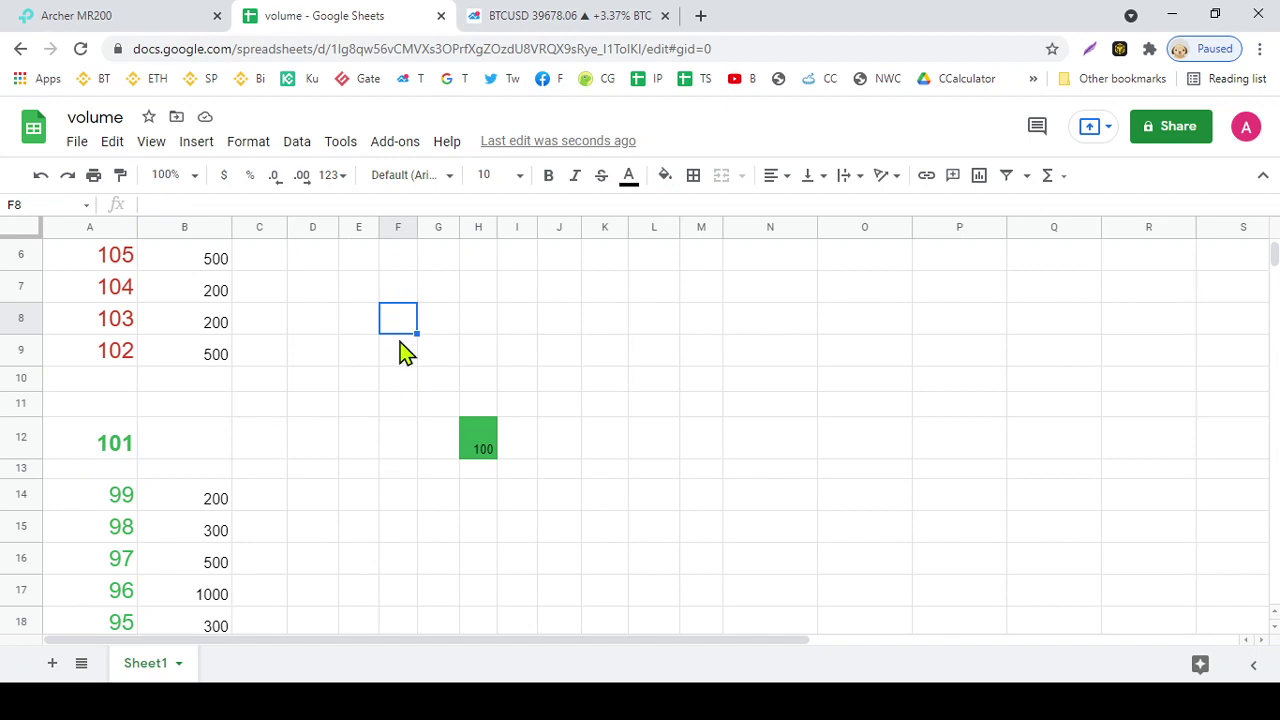
{"action": "left_click", "coordinate": [482, 449]}
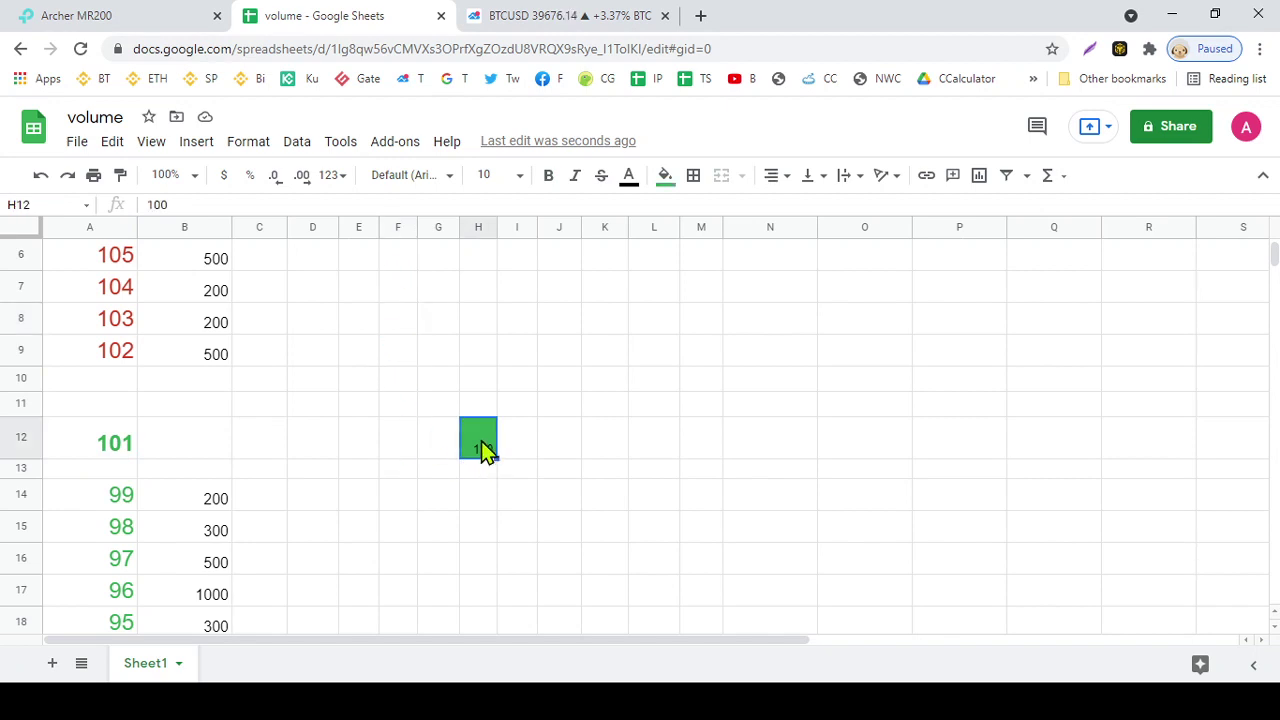
{"action": "left_click", "coordinate": [100, 384]}
{"action": "left_click", "coordinate": [213, 386]}
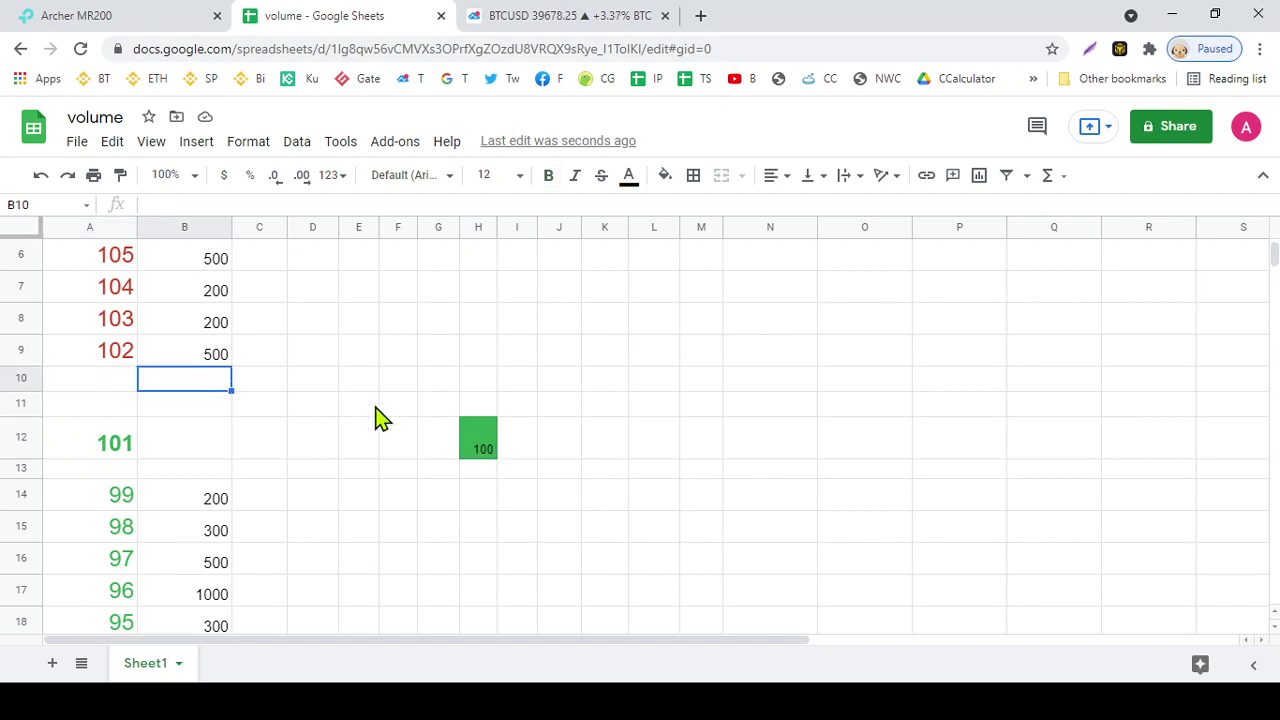
{"action": "left_click", "coordinate": [482, 455]}
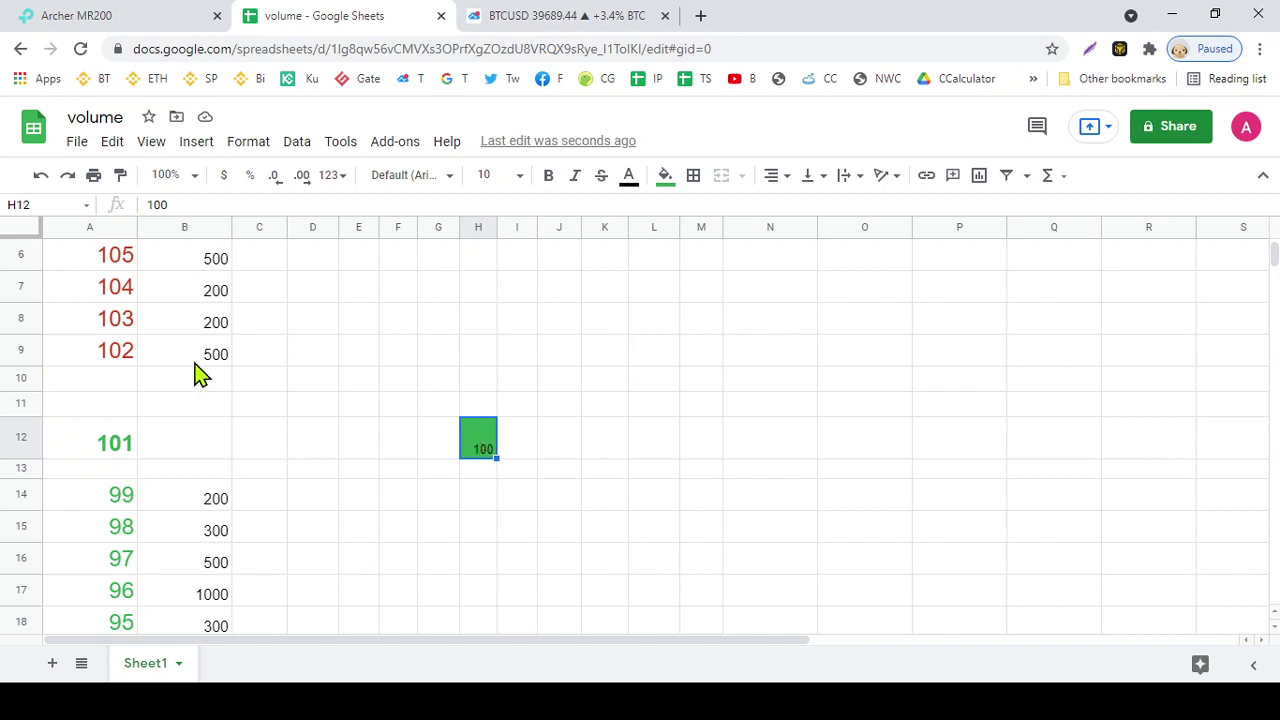
{"action": "left_click", "coordinate": [127, 449]}
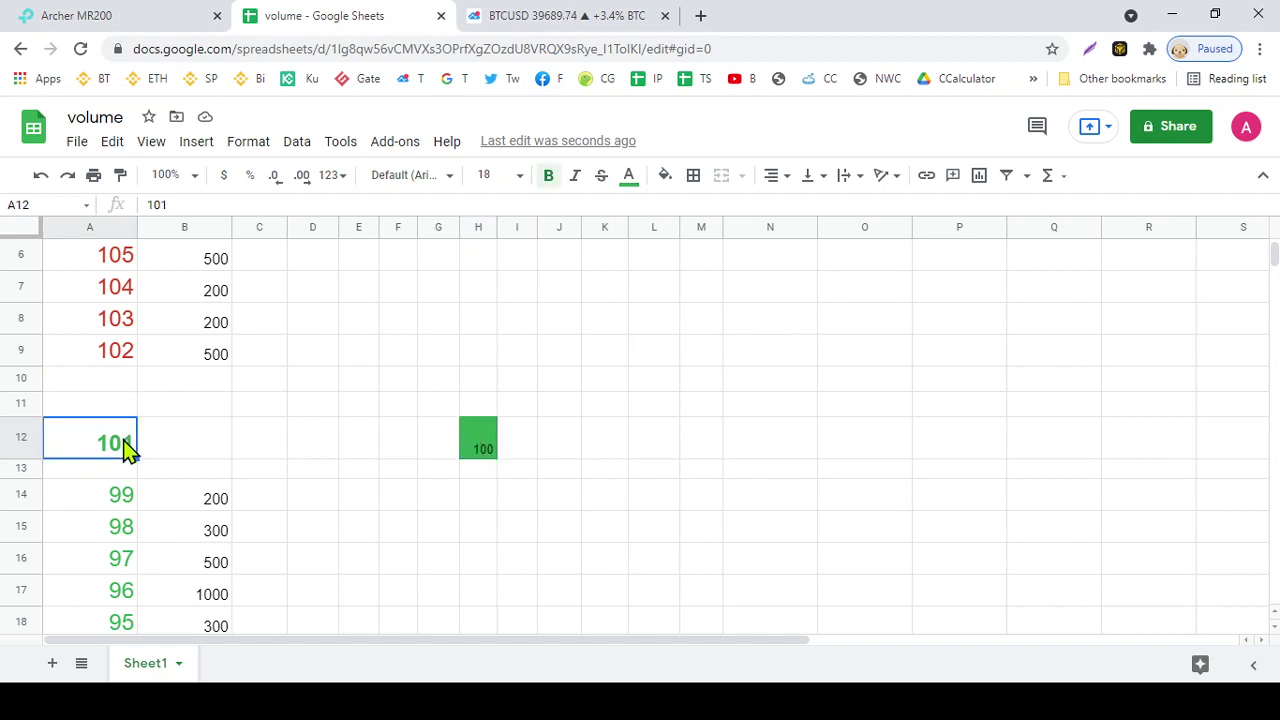
Examine the first buy price below the current price in A14 together with its volume in B14
{"action": "scroll", "coordinate": [127, 449], "scroll_direction": "down", "scroll_amount": 1}
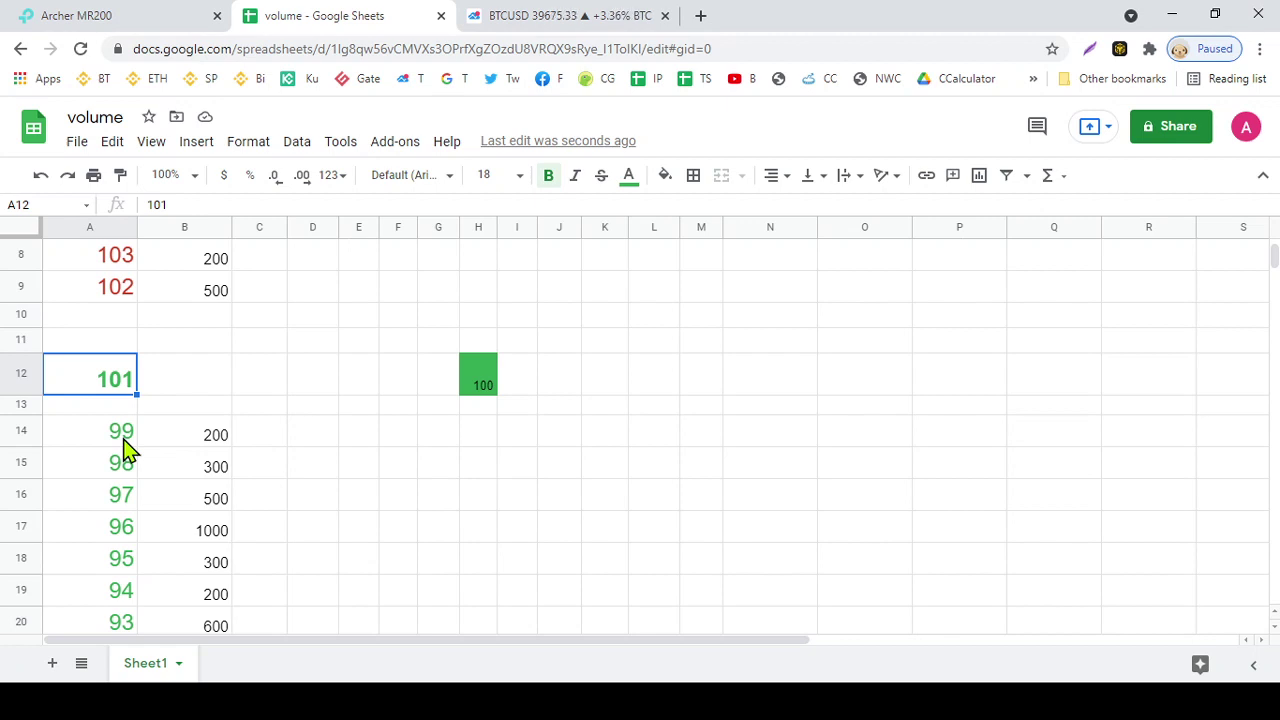
{"action": "scroll", "coordinate": [127, 449], "scroll_direction": "up", "scroll_amount": 1}
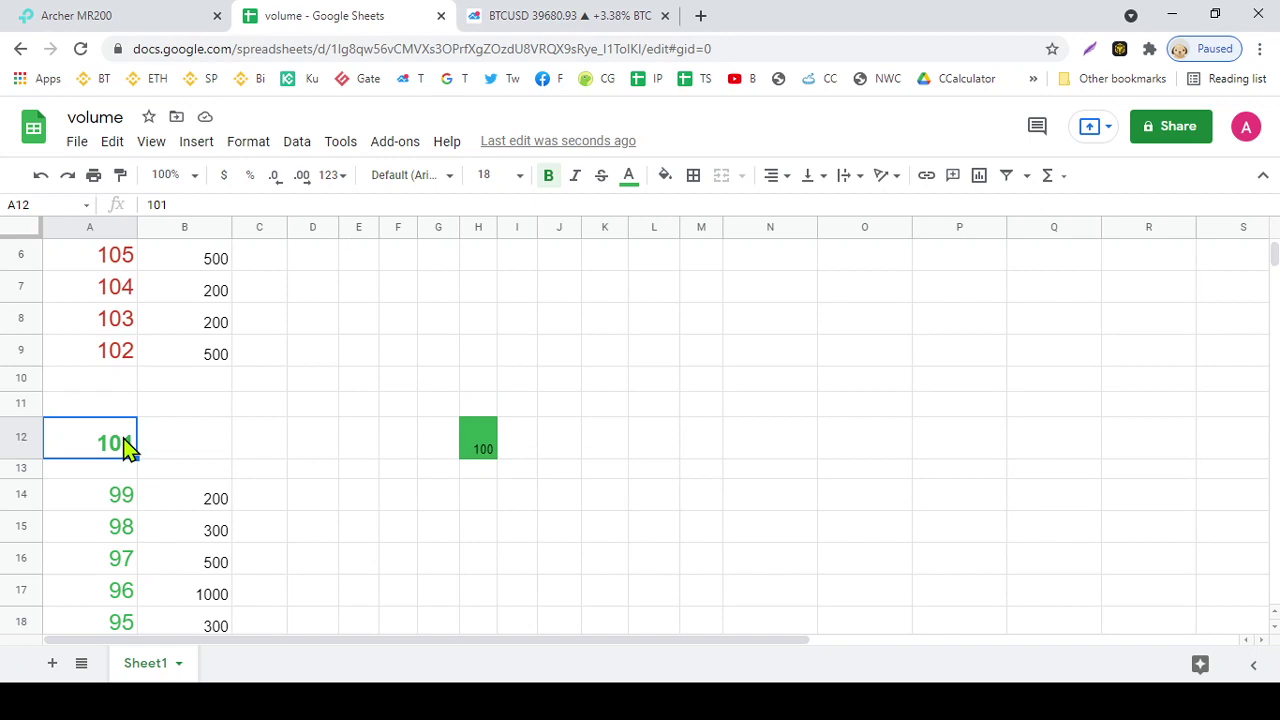
{"action": "scroll", "coordinate": [127, 449], "scroll_direction": "down", "scroll_amount": 1}
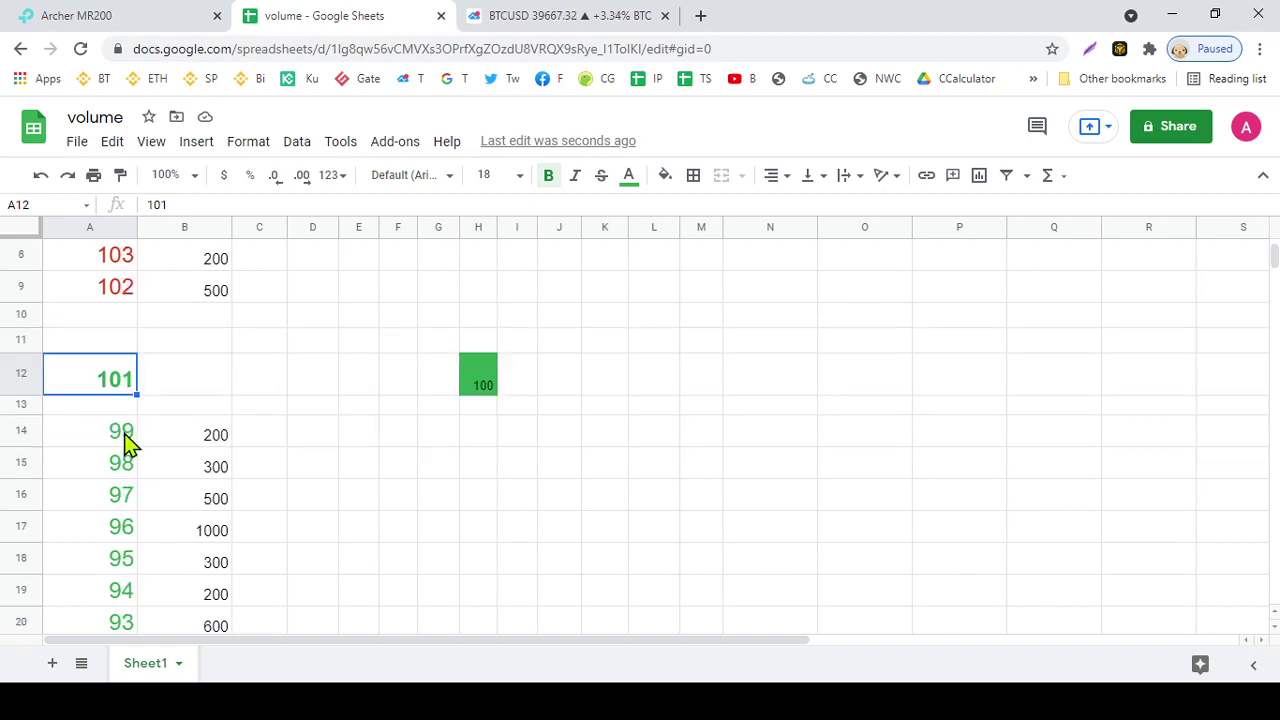
{"action": "scroll", "coordinate": [126, 434], "scroll_direction": "up", "scroll_amount": 1}
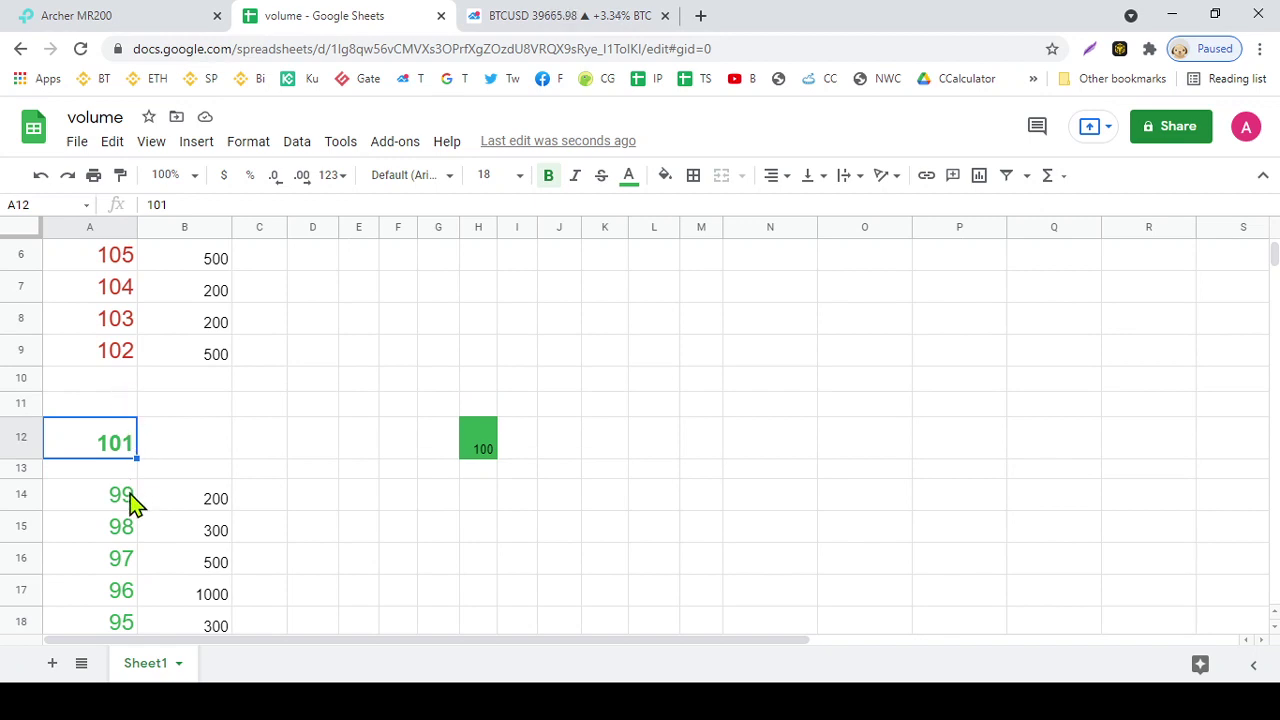
{"action": "scroll", "coordinate": [130, 500], "scroll_direction": "down", "scroll_amount": 1}
{"action": "left_click", "coordinate": [124, 442]}
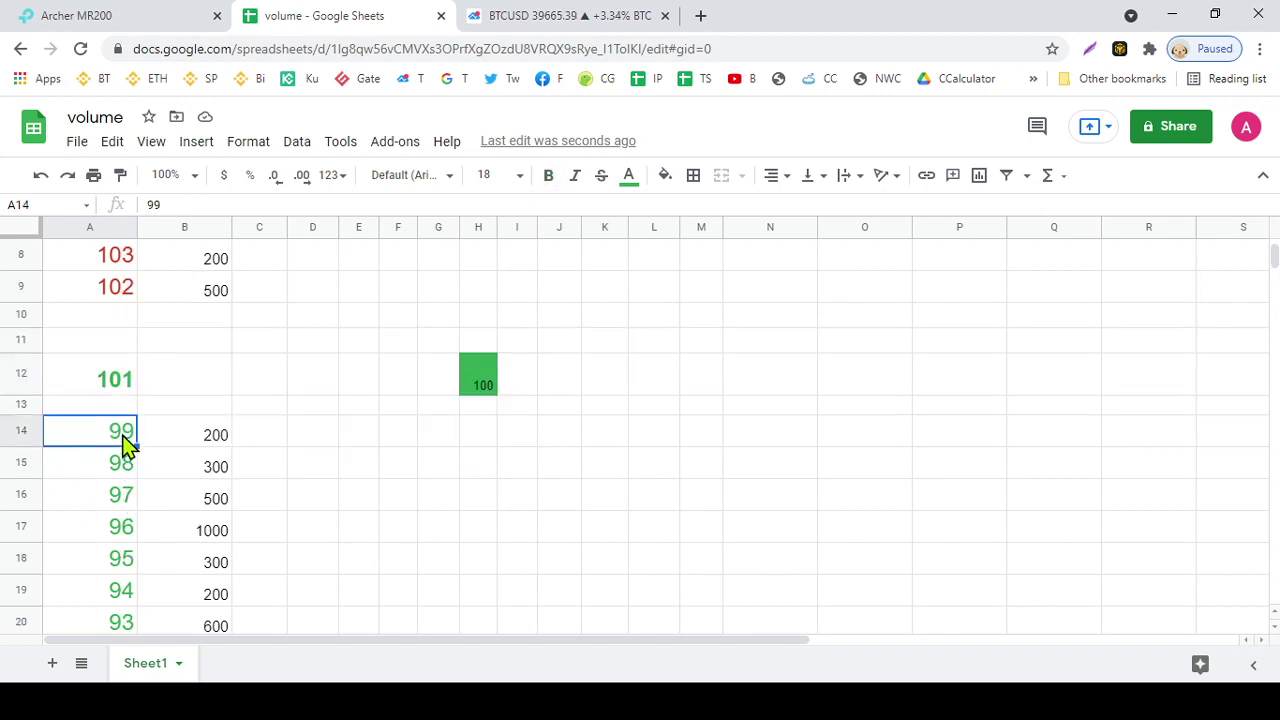
{"action": "left_click", "coordinate": [213, 447]}
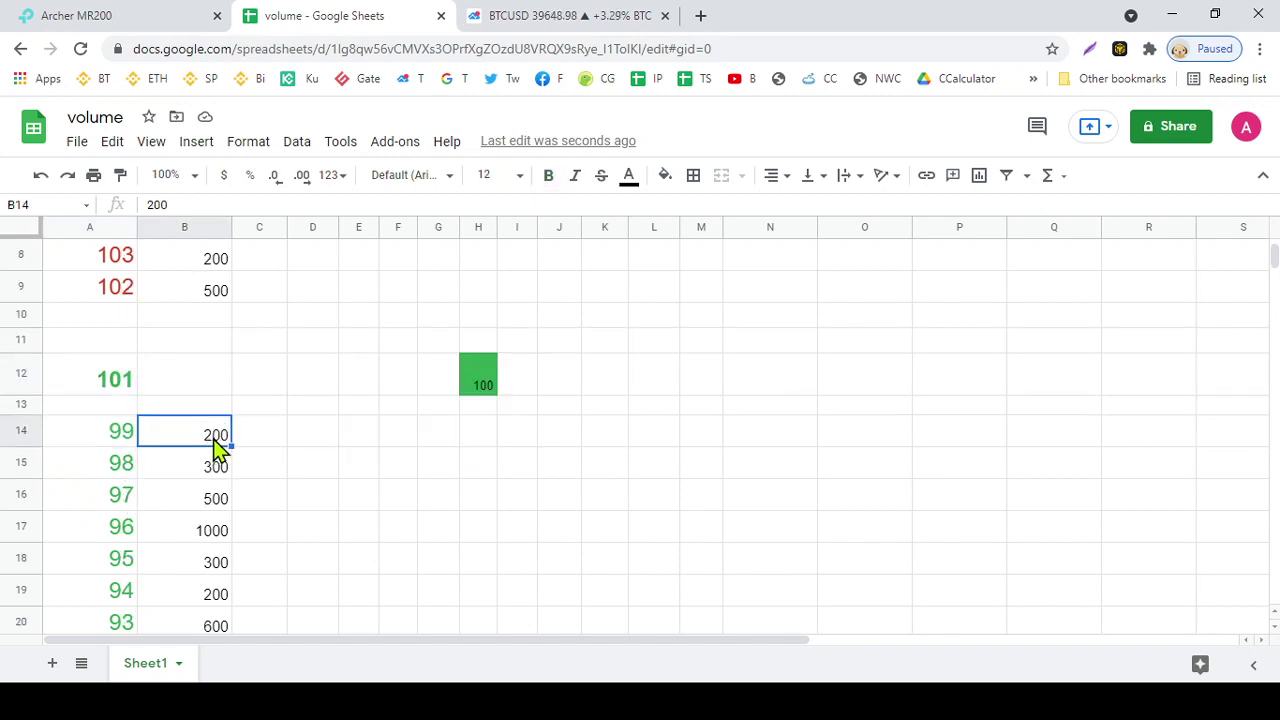
{"action": "left_click", "coordinate": [120, 443]}
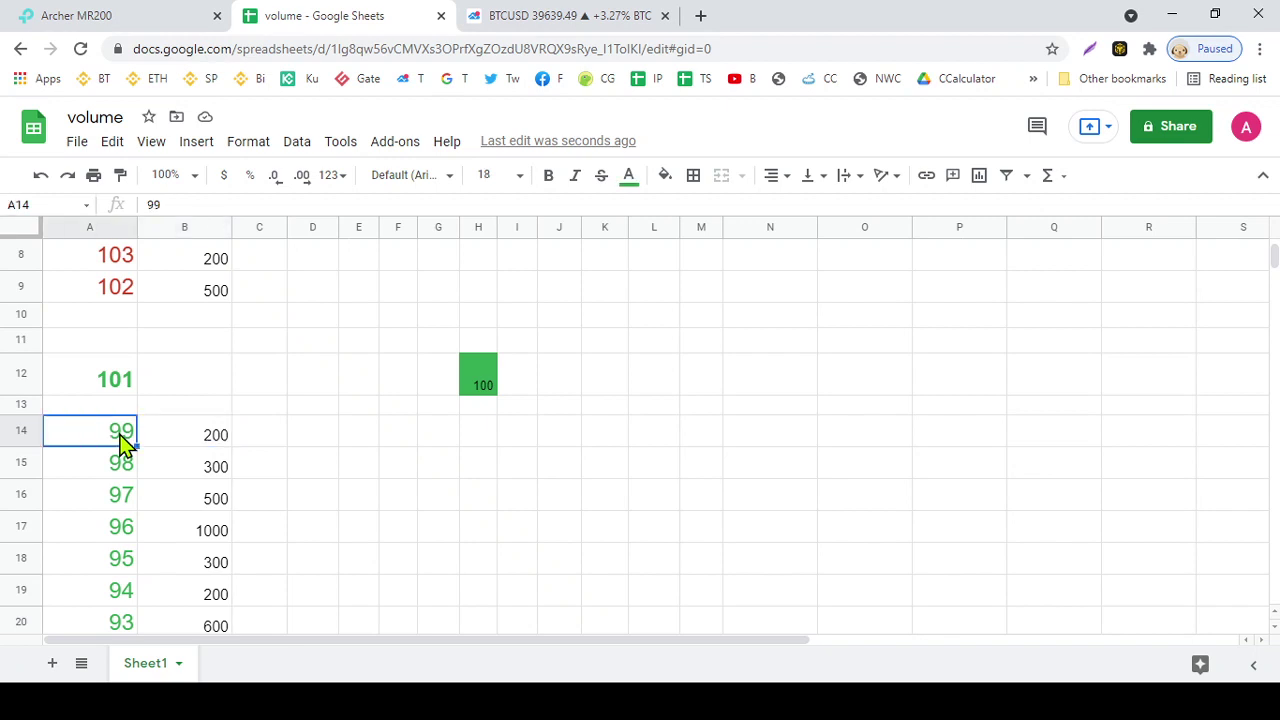
{"action": "left_click", "coordinate": [215, 443]}
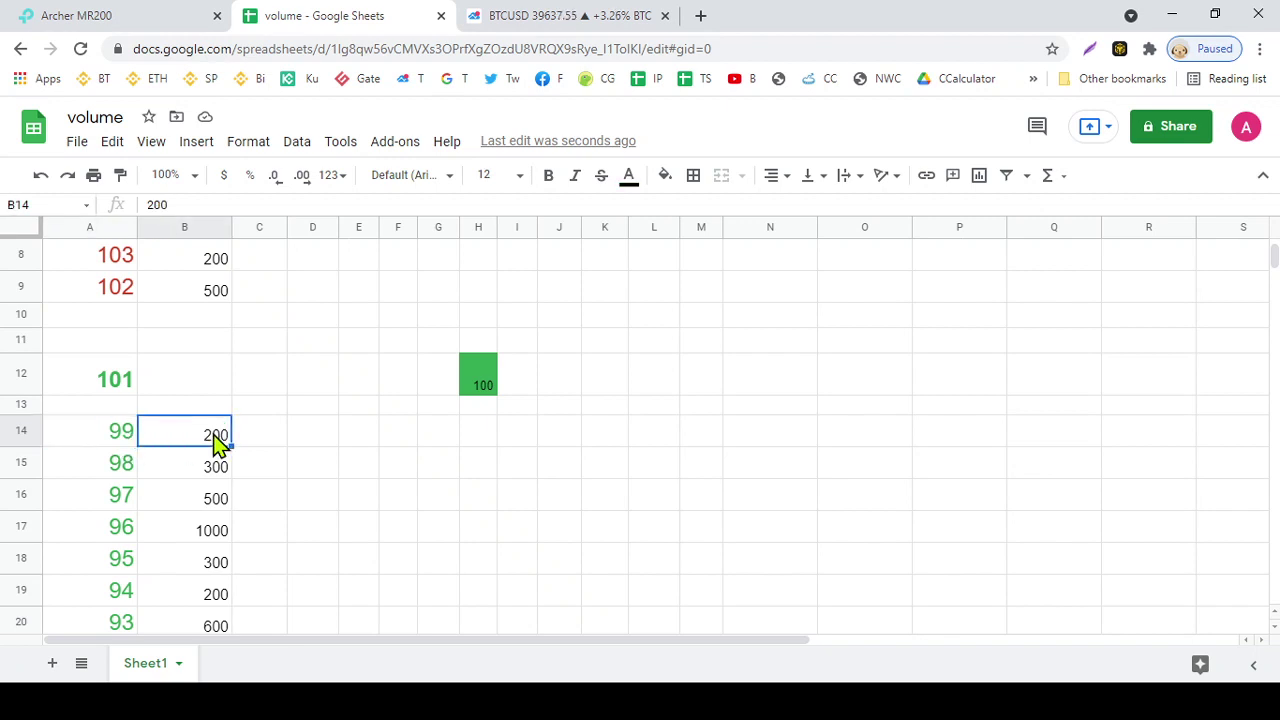
{"action": "left_click", "coordinate": [113, 437]}
Go through the buy prices in A15 to A17 and their matching volumes in column B, down to row 17
{"action": "left_click", "coordinate": [121, 472]}
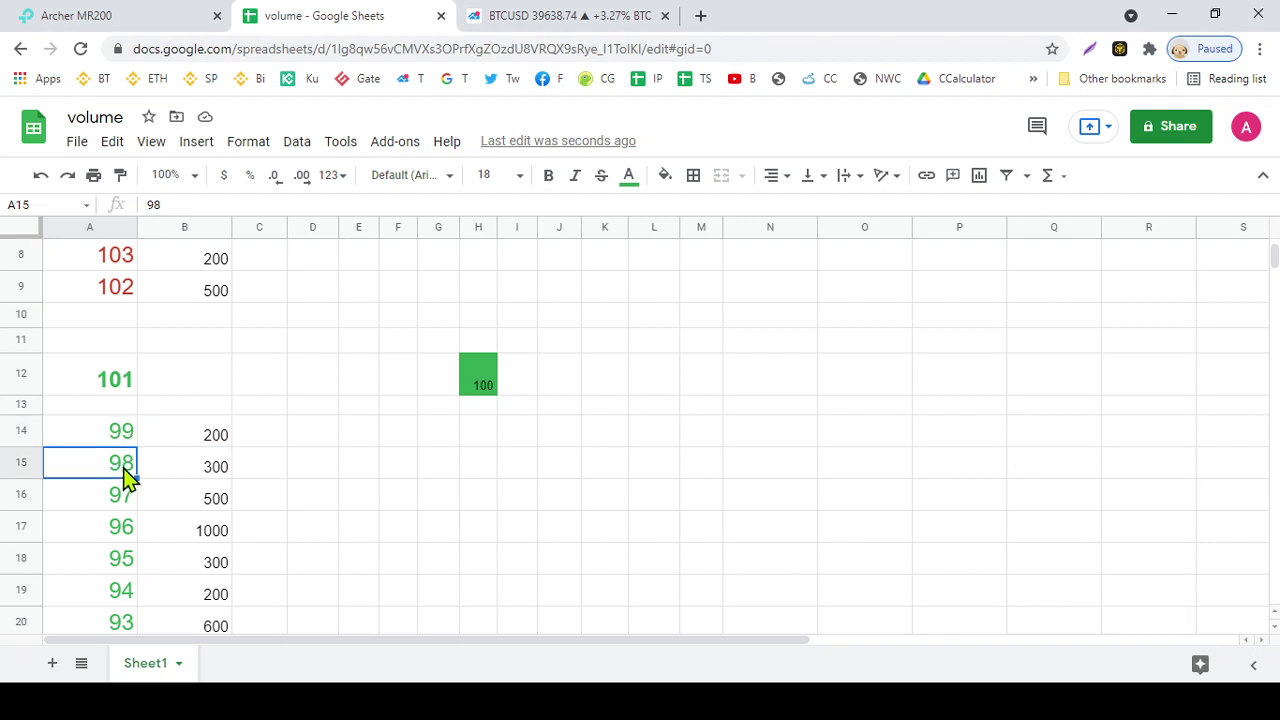
{"action": "left_click", "coordinate": [206, 477]}
{"action": "left_click", "coordinate": [126, 505]}
{"action": "left_click", "coordinate": [206, 508]}
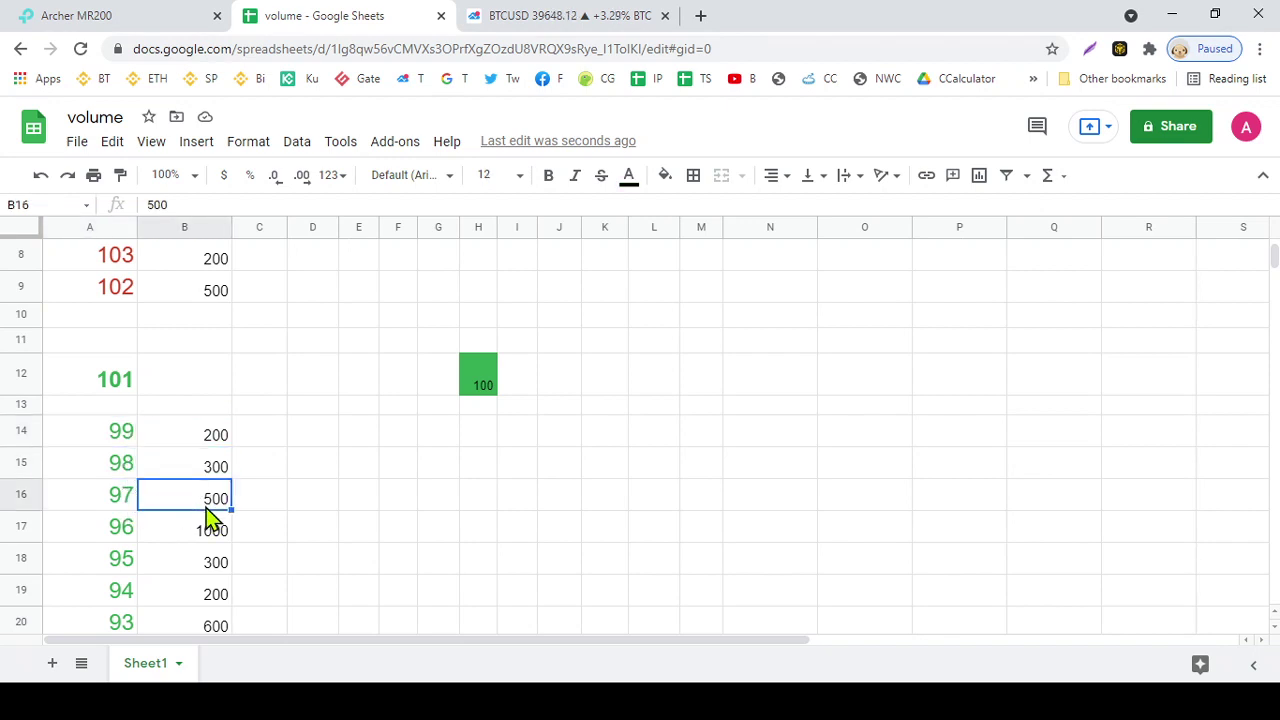
{"action": "scroll", "coordinate": [209, 505], "scroll_direction": "down", "scroll_amount": 1}
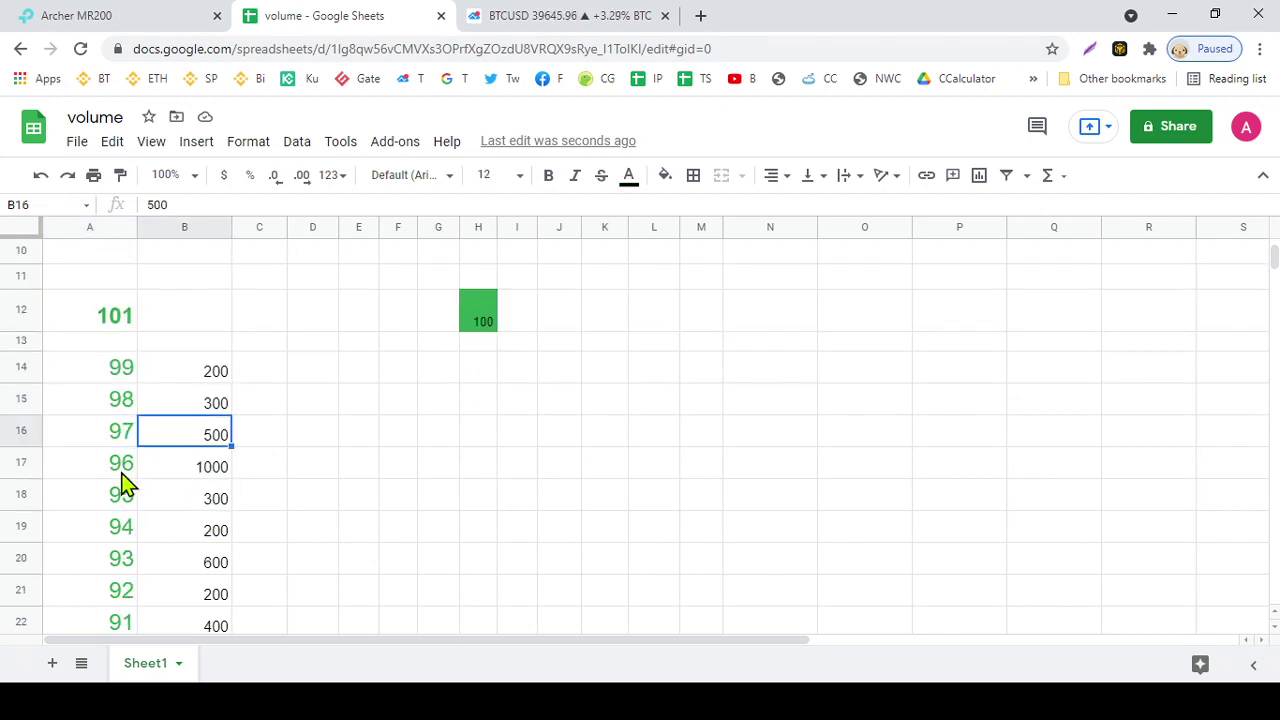
{"action": "left_click", "coordinate": [122, 474]}
{"action": "left_click", "coordinate": [213, 473]}
{"action": "scroll", "coordinate": [300, 490], "scroll_direction": "up", "scroll_amount": 1}
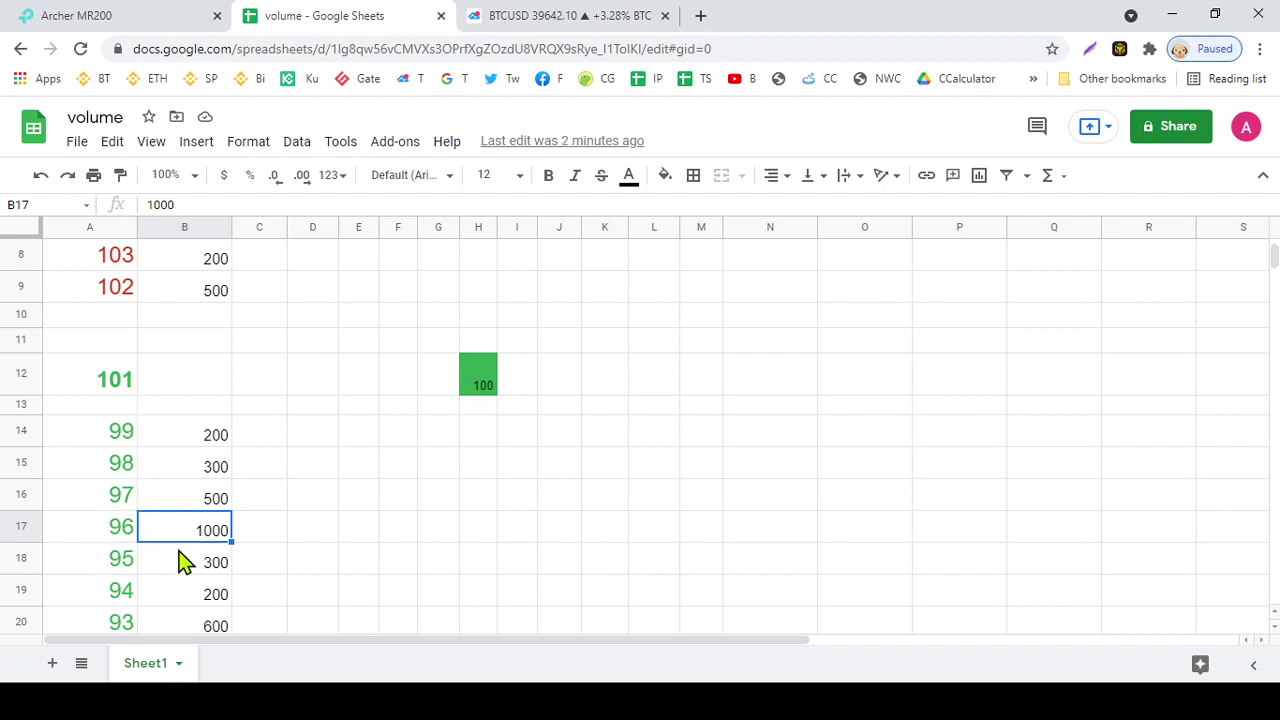
{"action": "left_click", "coordinate": [121, 537]}
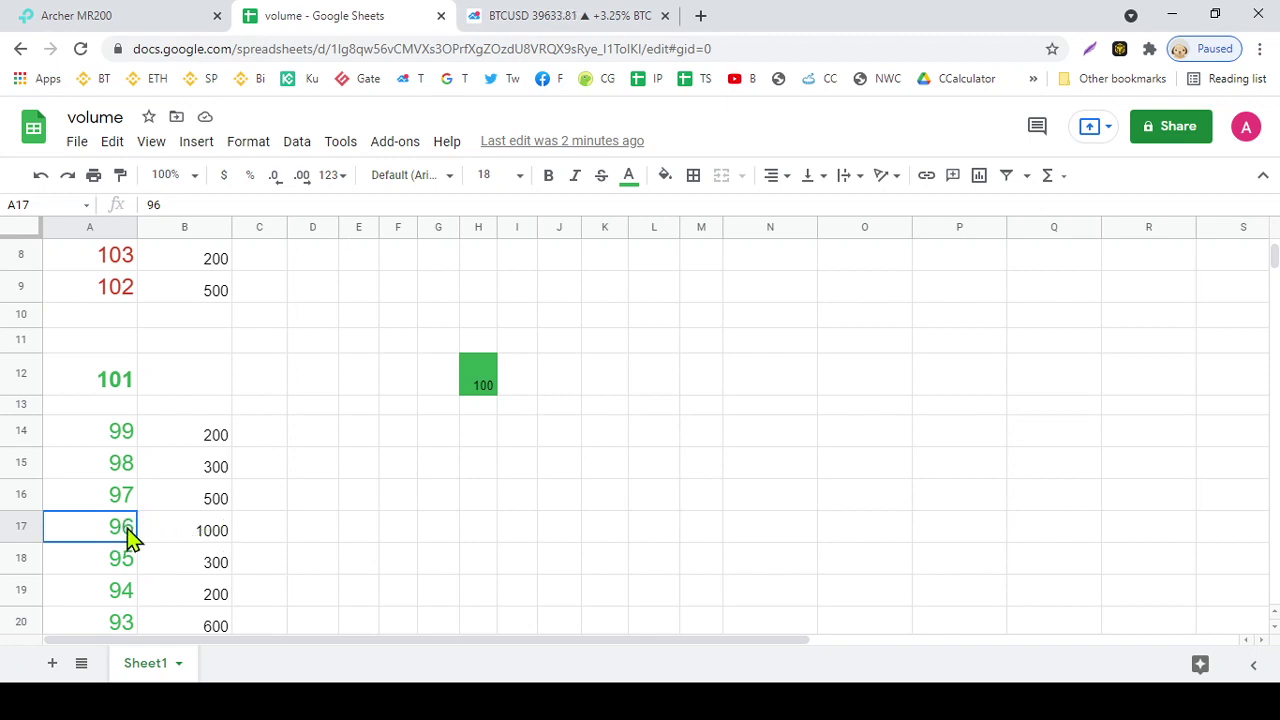
{"action": "left_click", "coordinate": [217, 539]}
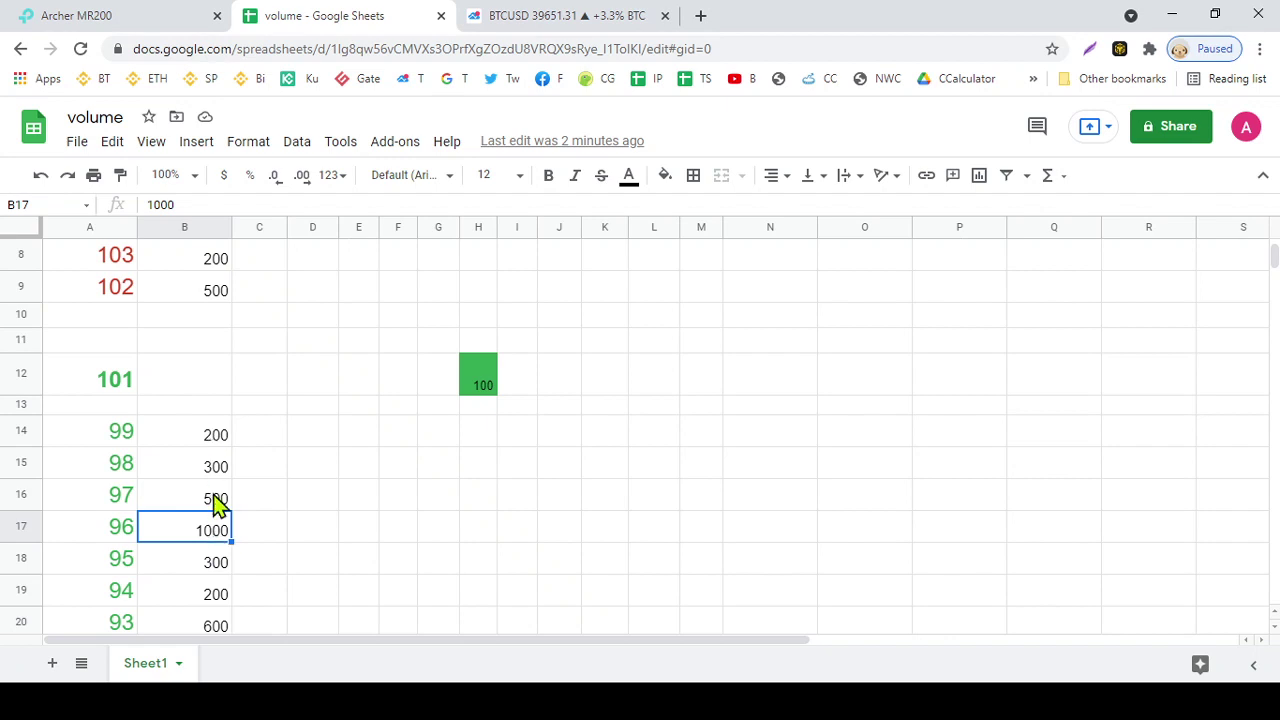
Trace the buy prices down and back up between A14 and A17 to follow how the price could move
{"action": "left_click", "coordinate": [91, 436]}
{"action": "left_click", "coordinate": [94, 475]}
{"action": "left_click", "coordinate": [92, 502]}
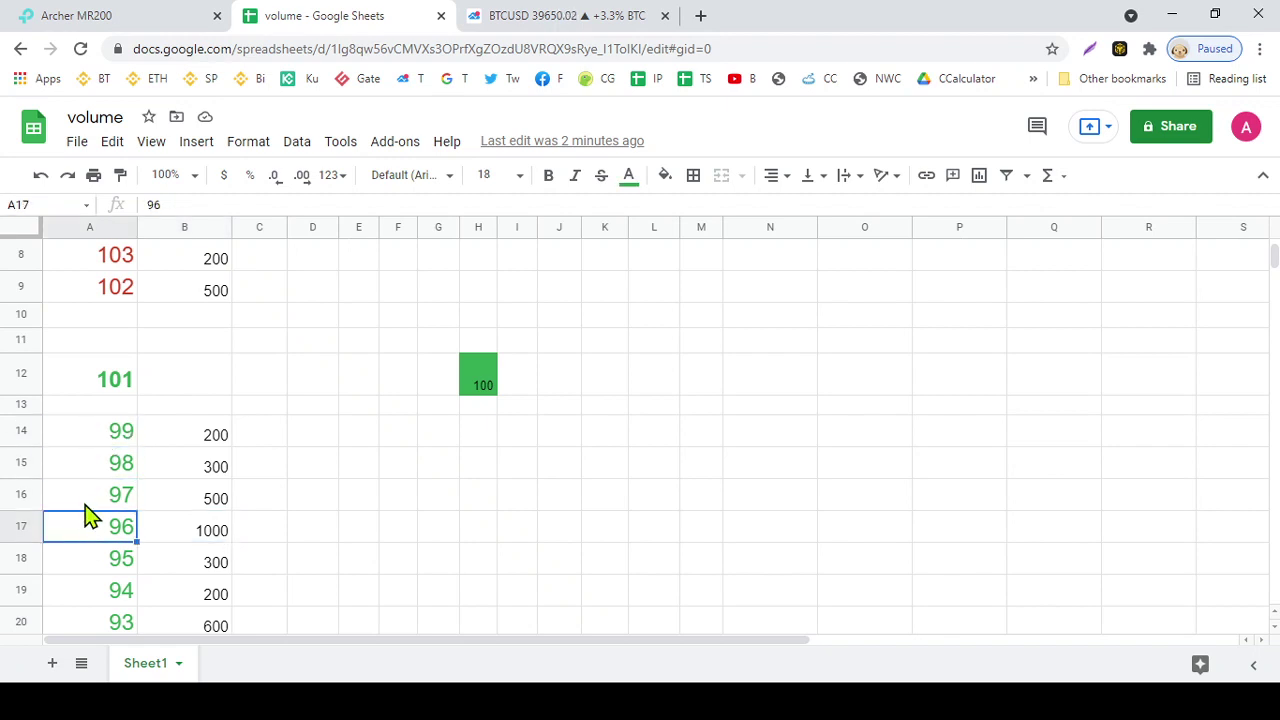
{"action": "left_click", "coordinate": [88, 494]}
{"action": "left_click", "coordinate": [90, 463]}
{"action": "left_click", "coordinate": [88, 438]}
{"action": "left_click", "coordinate": [86, 468]}
{"action": "left_click", "coordinate": [84, 500]}
{"action": "left_click", "coordinate": [86, 536]}
{"action": "left_click", "coordinate": [77, 496]}
{"action": "left_click", "coordinate": [88, 464]}
{"action": "left_click", "coordinate": [86, 432]}
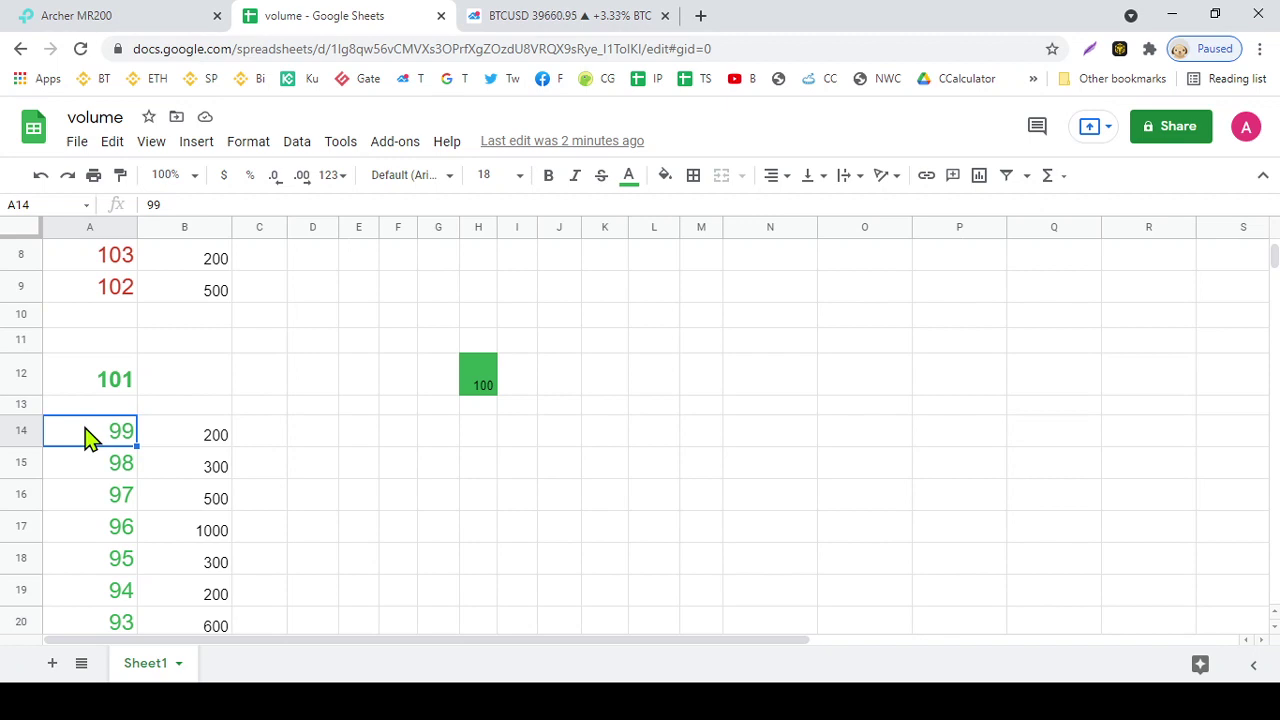
Compare the row 14 price and volume with the larger volume in B17, and select the empty cell I12 beside the order
{"action": "left_click", "coordinate": [176, 448]}
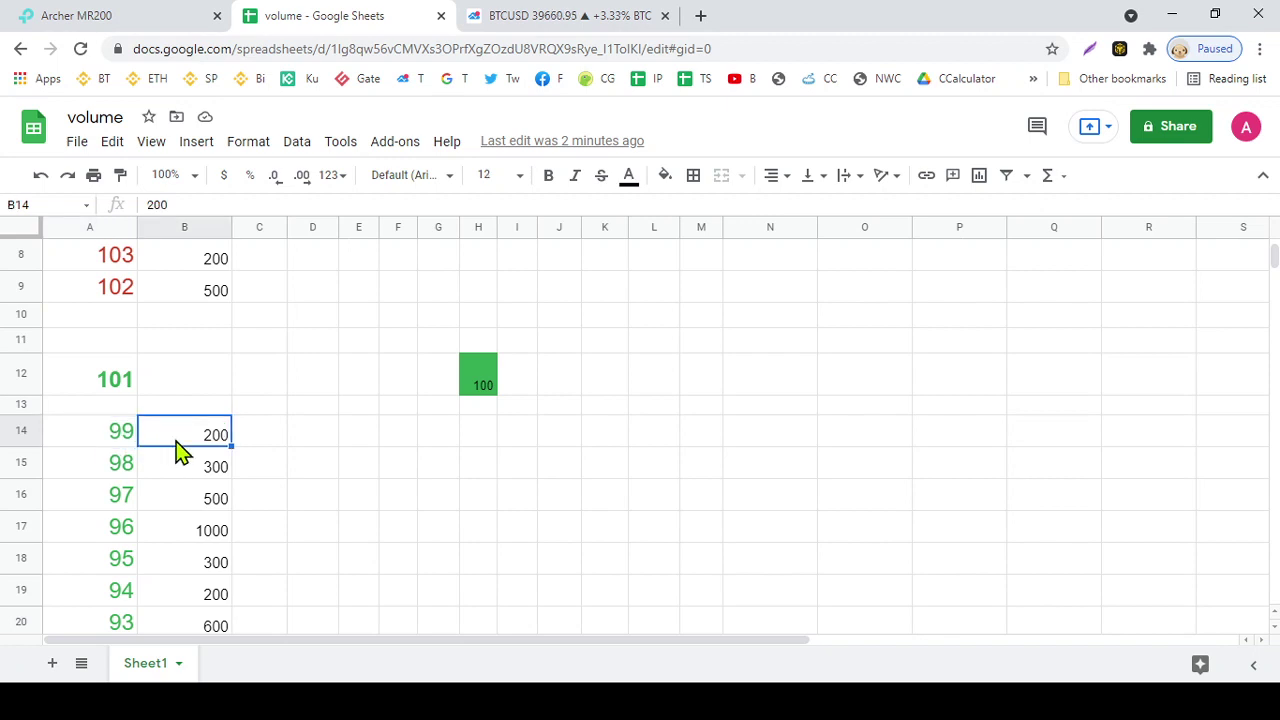
{"action": "left_click", "coordinate": [102, 447]}
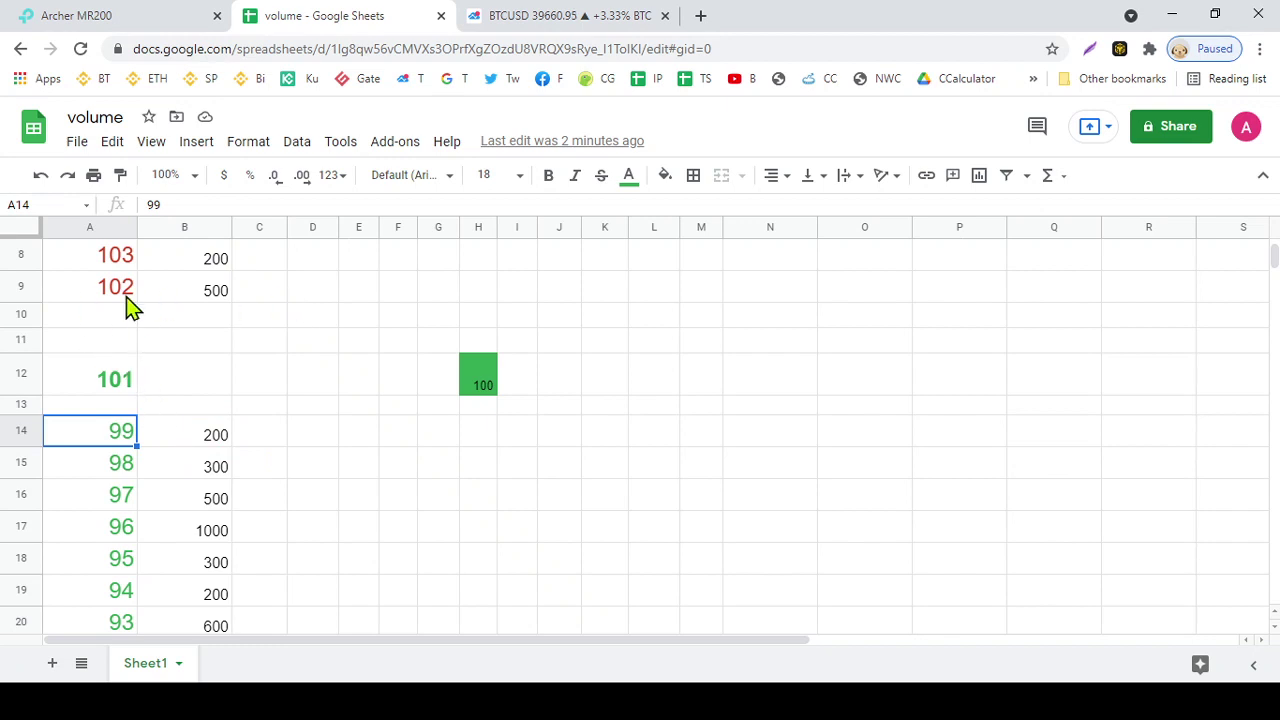
{"action": "left_click", "coordinate": [198, 448]}
{"action": "left_click", "coordinate": [103, 445]}
{"action": "left_click", "coordinate": [203, 440]}
{"action": "left_click", "coordinate": [88, 450]}
{"action": "left_click", "coordinate": [180, 448]}
{"action": "left_click", "coordinate": [118, 449]}
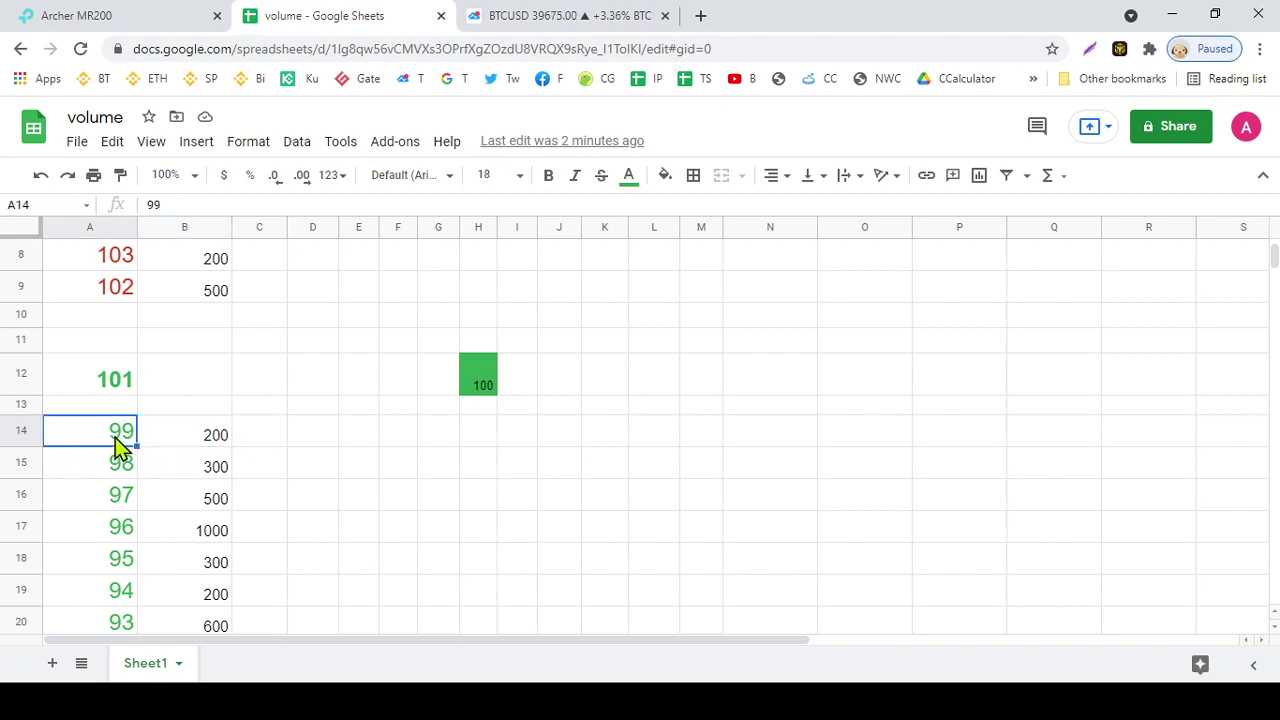
{"action": "left_click", "coordinate": [197, 447]}
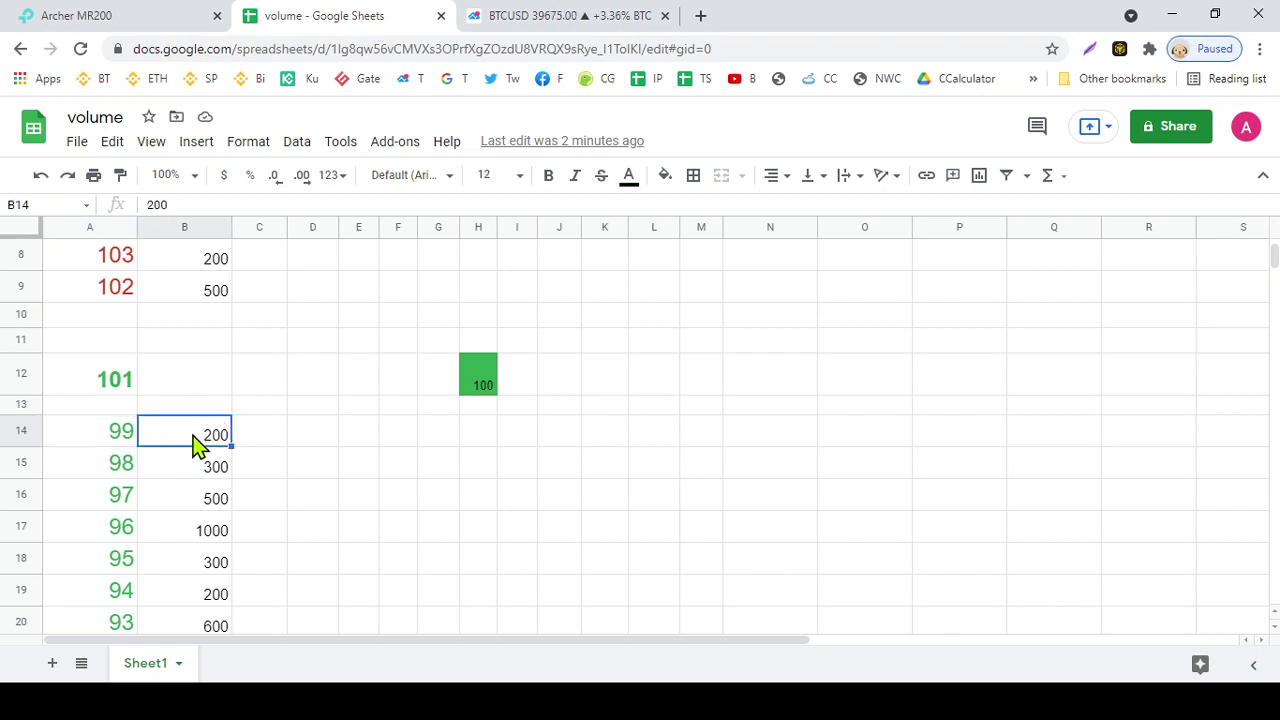
{"action": "left_click", "coordinate": [114, 445]}
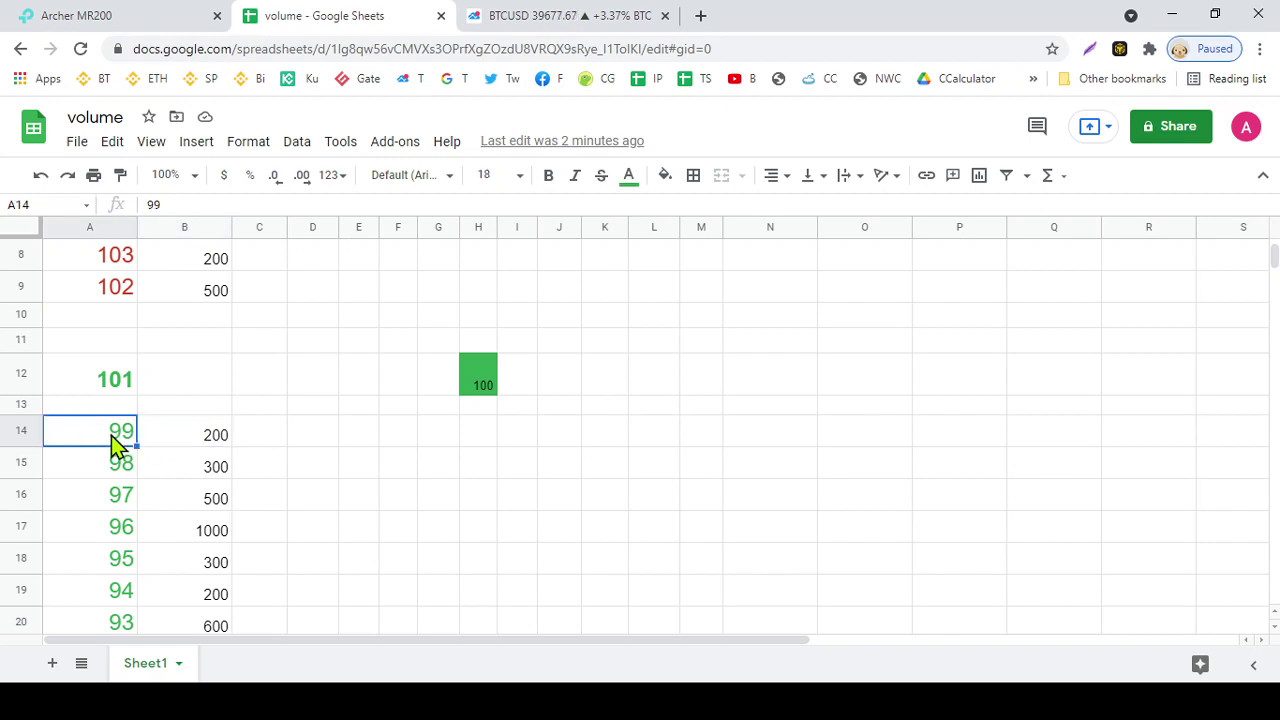
{"action": "left_click", "coordinate": [180, 430]}
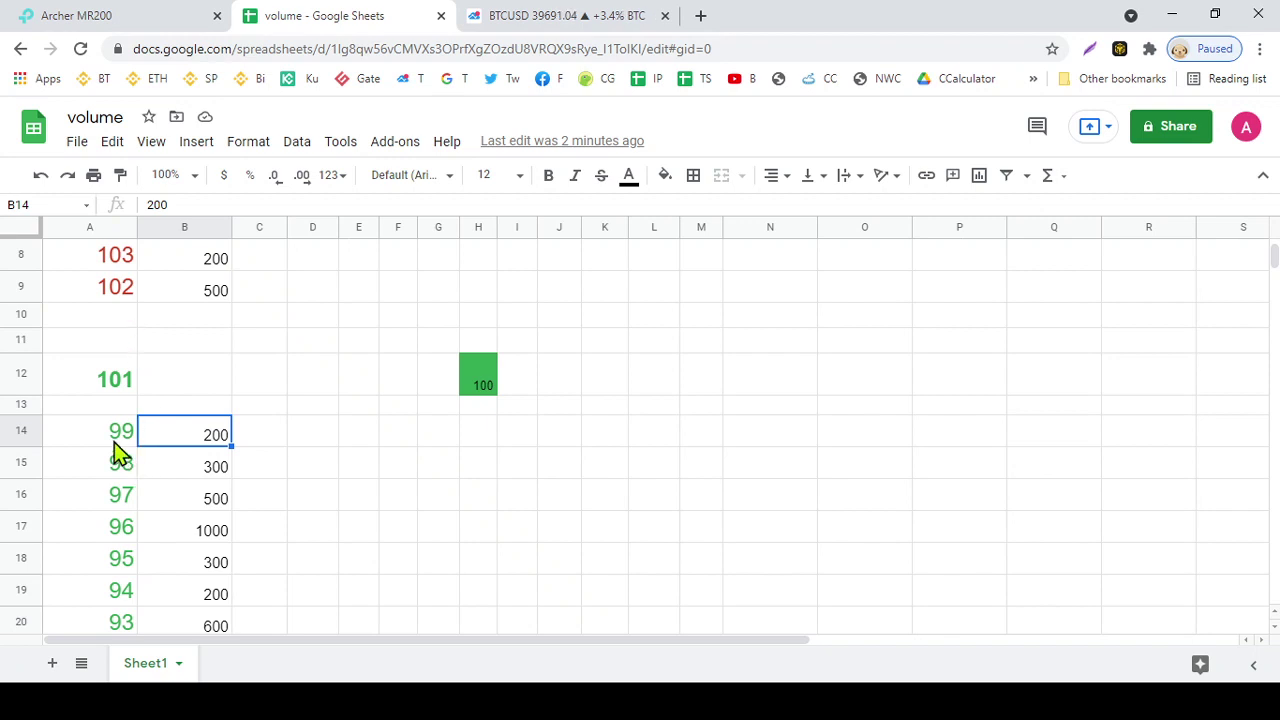
{"action": "left_click", "coordinate": [215, 538]}
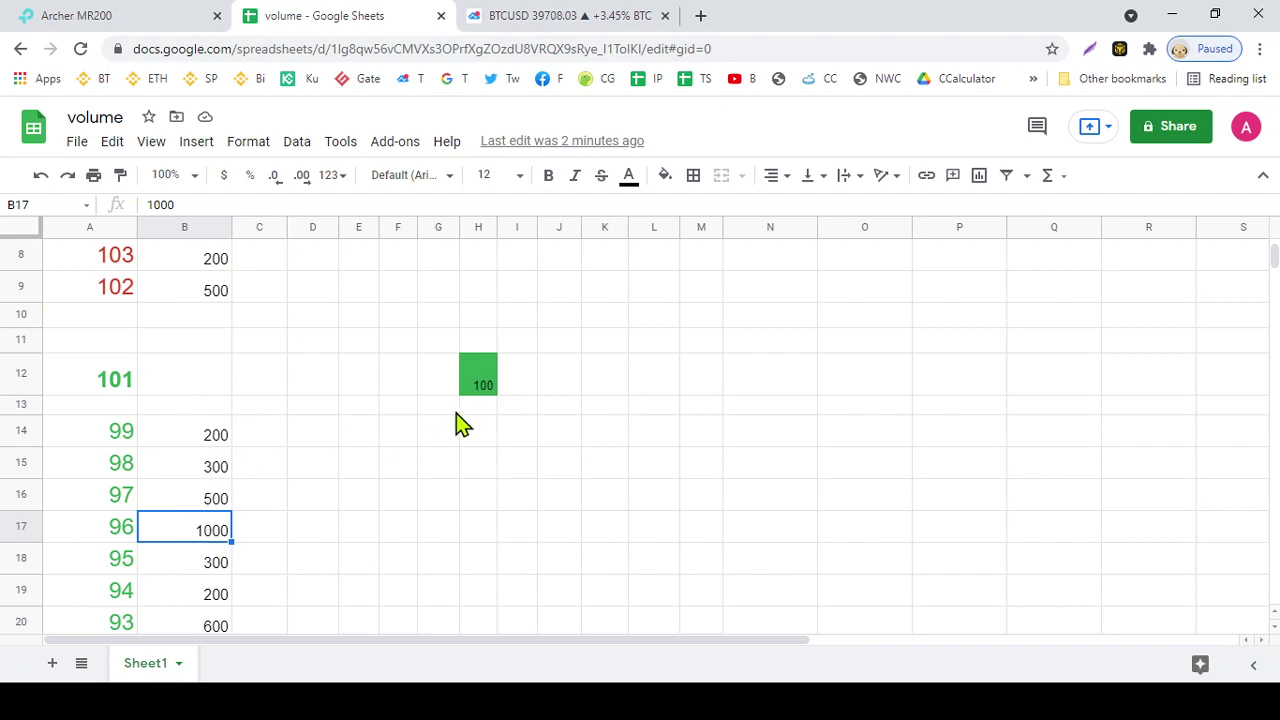
{"action": "left_click", "coordinate": [516, 381]}
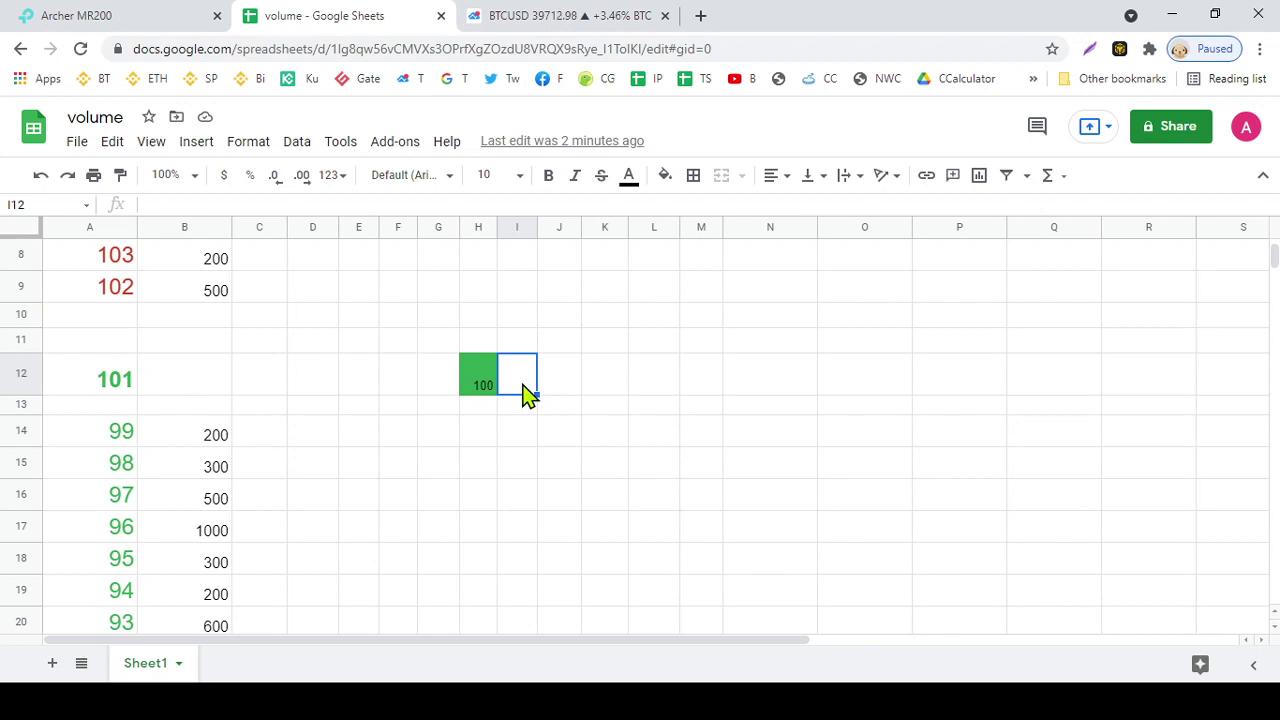
Merge cells I5 to I12 beside the green 100 bar into one tall bar and fill it with orange
{"action": "scroll", "coordinate": [605, 403], "scroll_direction": "up", "scroll_amount": 3}
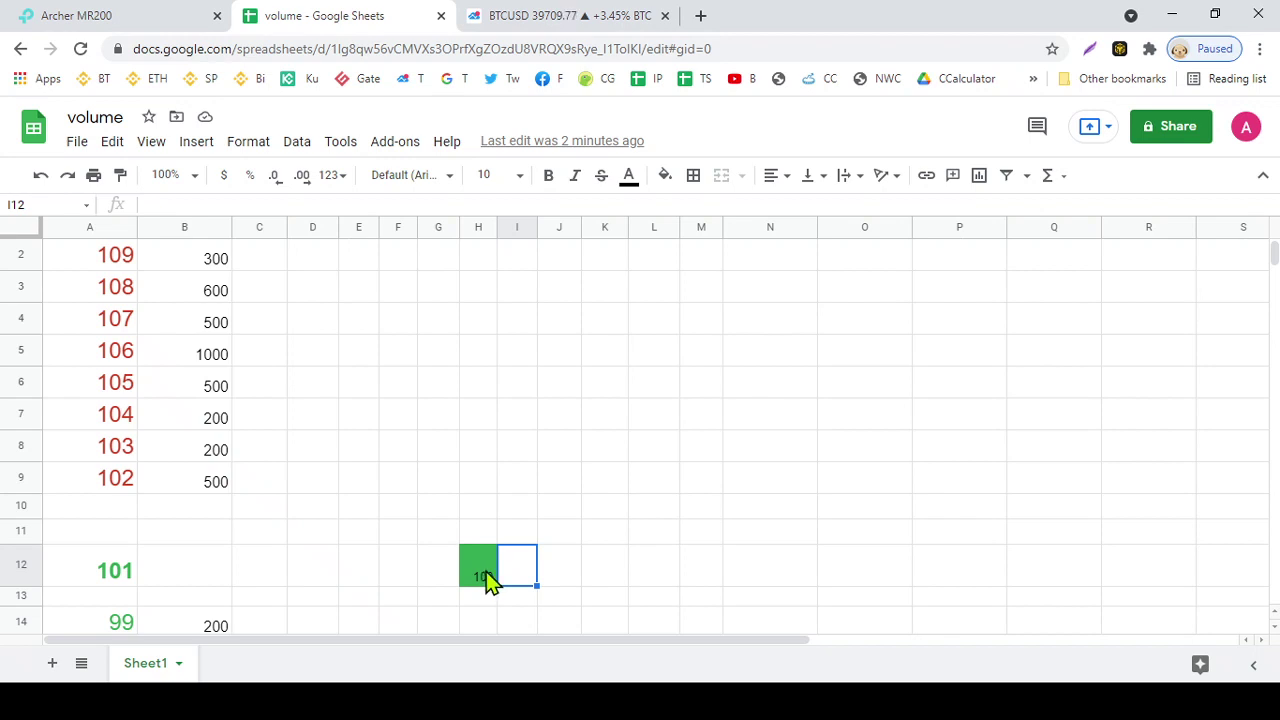
{"action": "left_click", "coordinate": [525, 358], "text": "shift"}
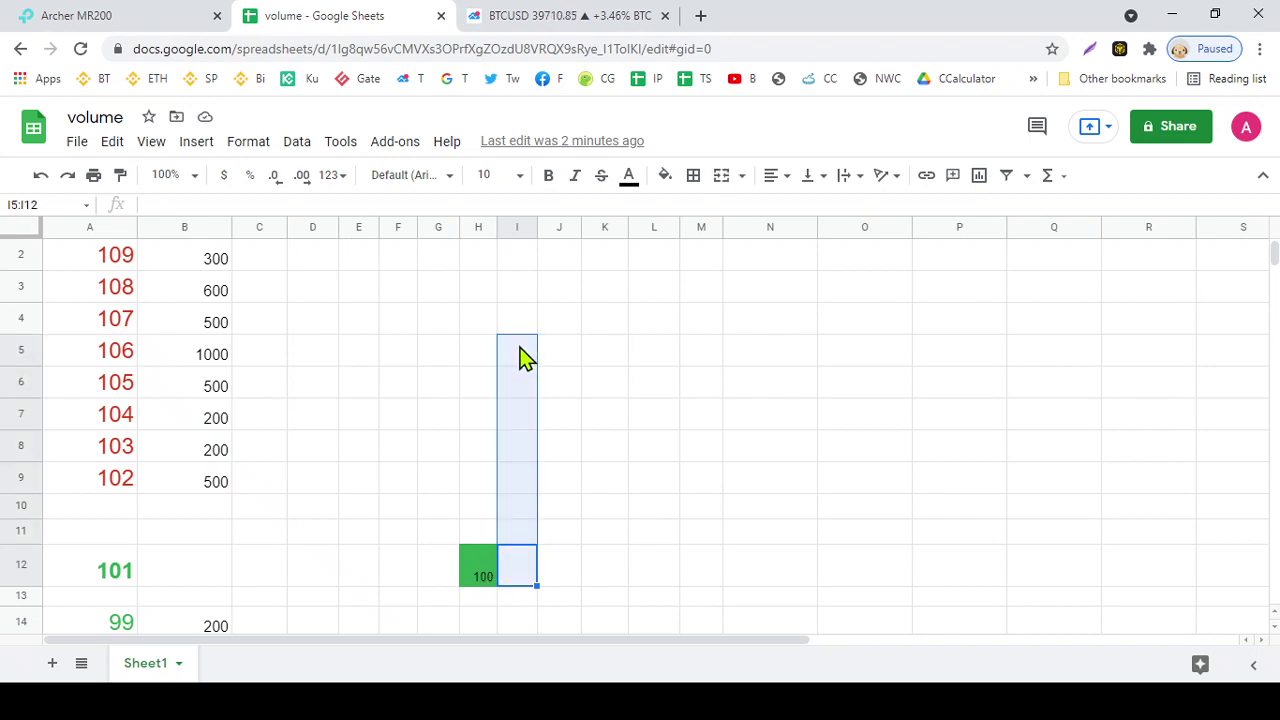
{"action": "left_click", "coordinate": [722, 190]}
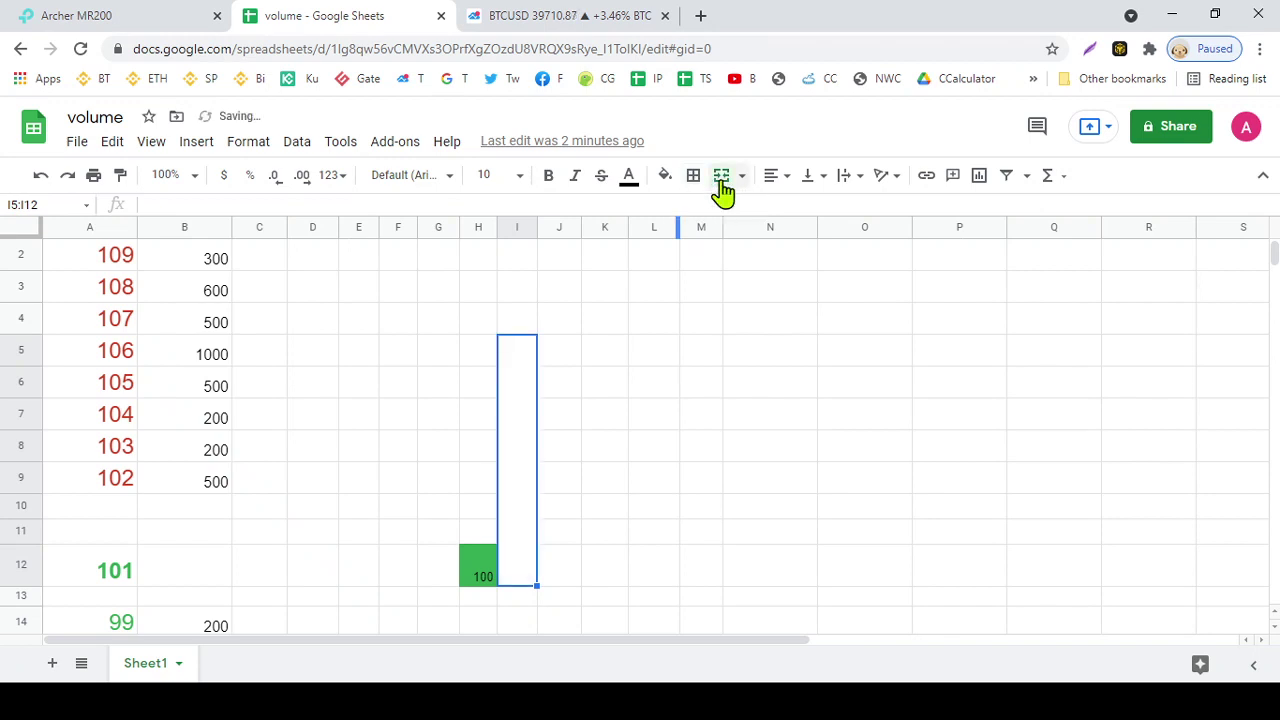
{"action": "left_click", "coordinate": [630, 193]}
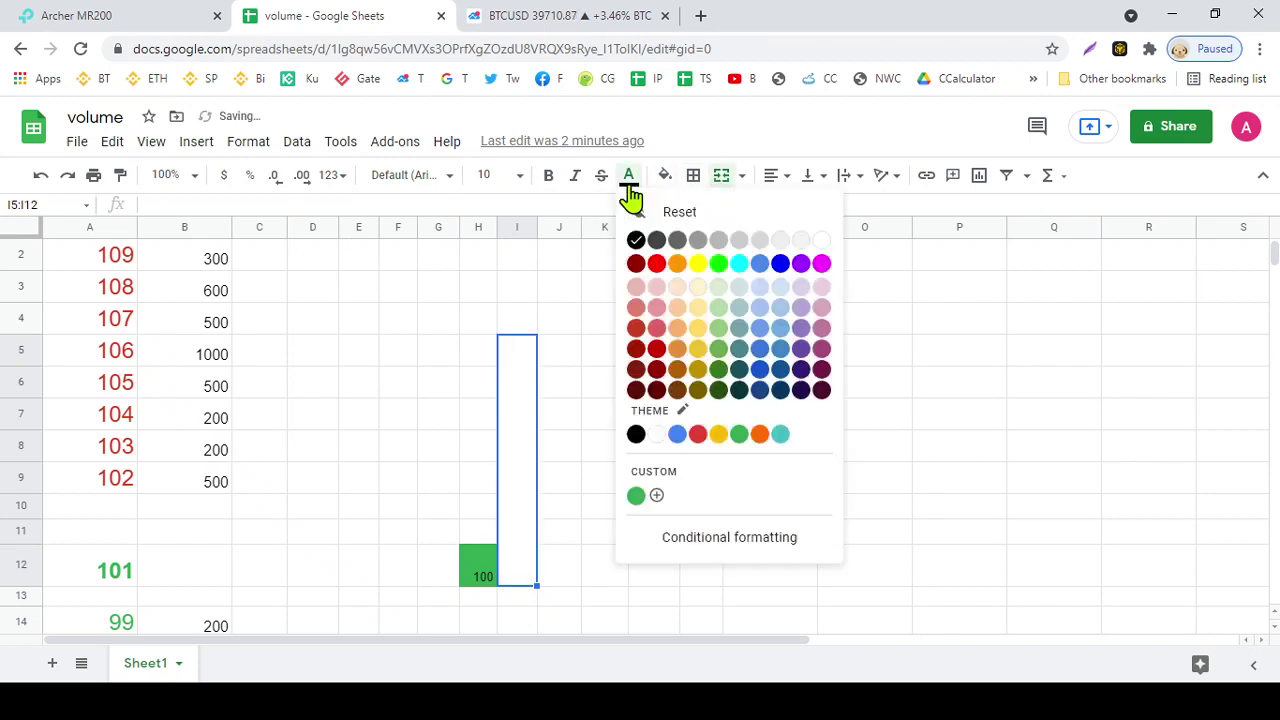
{"action": "left_click", "coordinate": [677, 264]}
{"action": "left_click", "coordinate": [672, 177]}
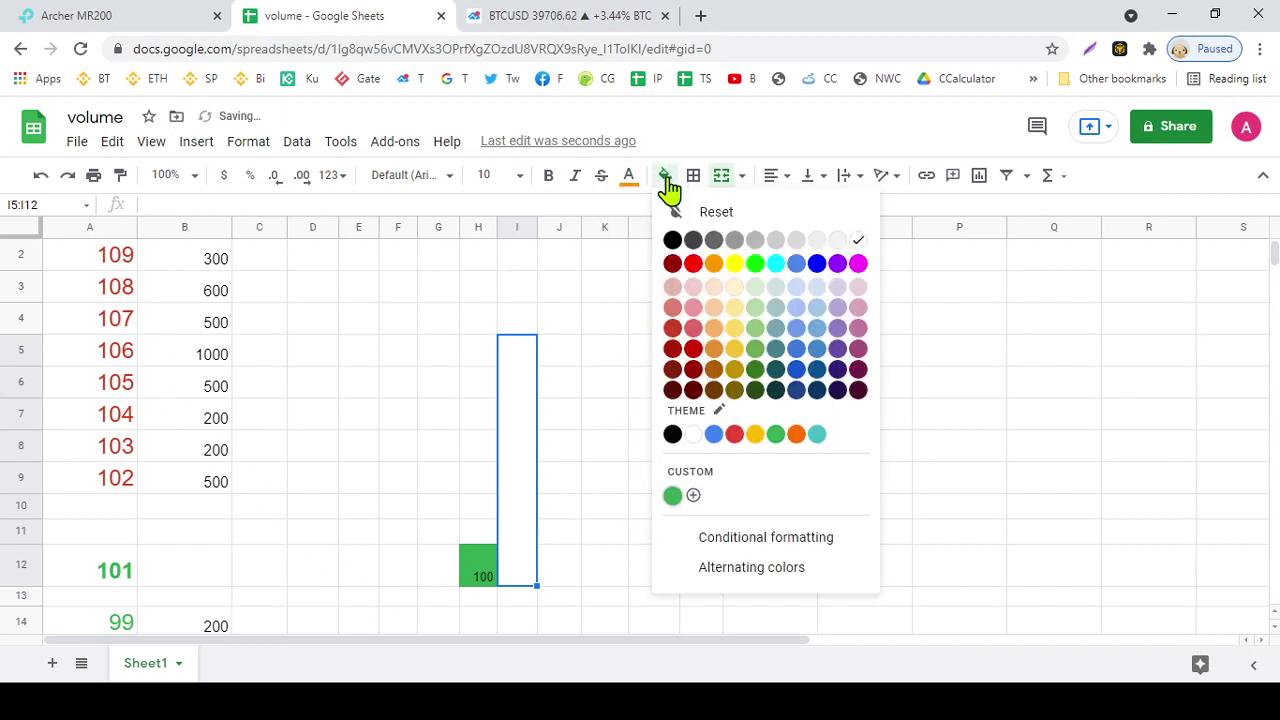
{"action": "left_click", "coordinate": [713, 266]}
{"action": "left_click", "coordinate": [711, 415]}
Enter the volume 2000 in the merged bar I5:I12 and set its text colour to black
{"action": "left_click", "coordinate": [512, 578]}
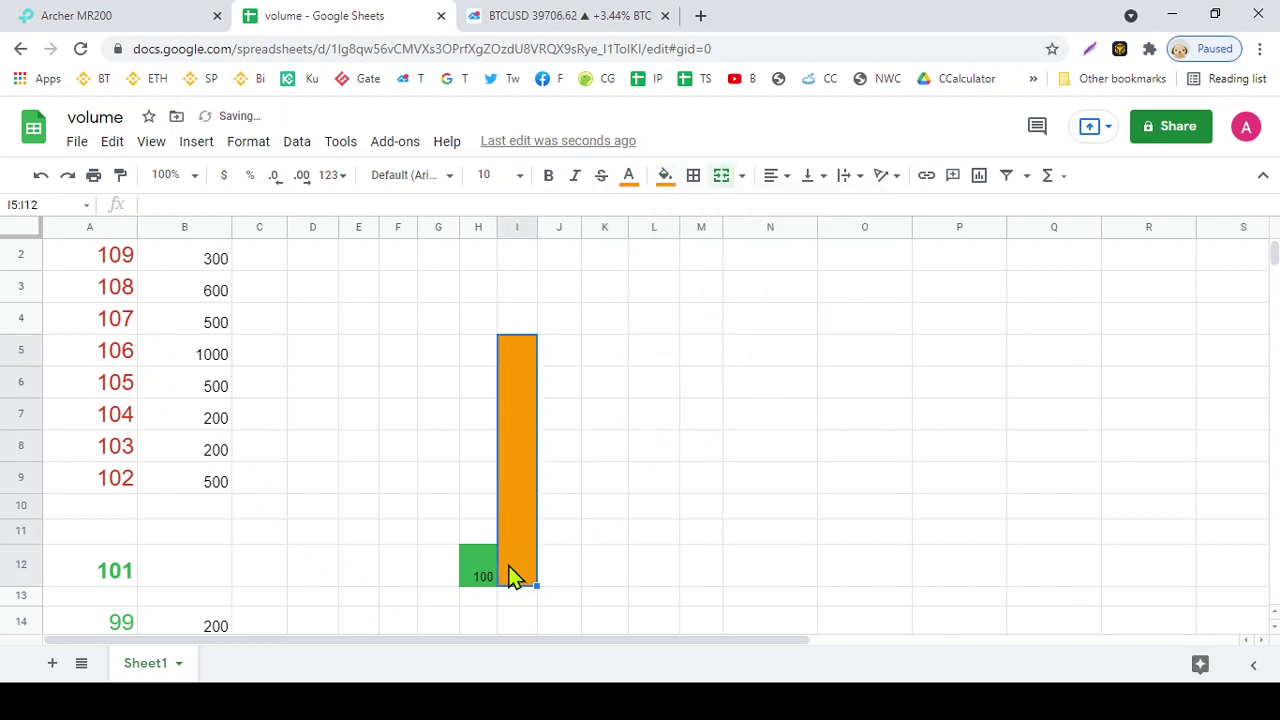
{"action": "type", "text": "2000"}
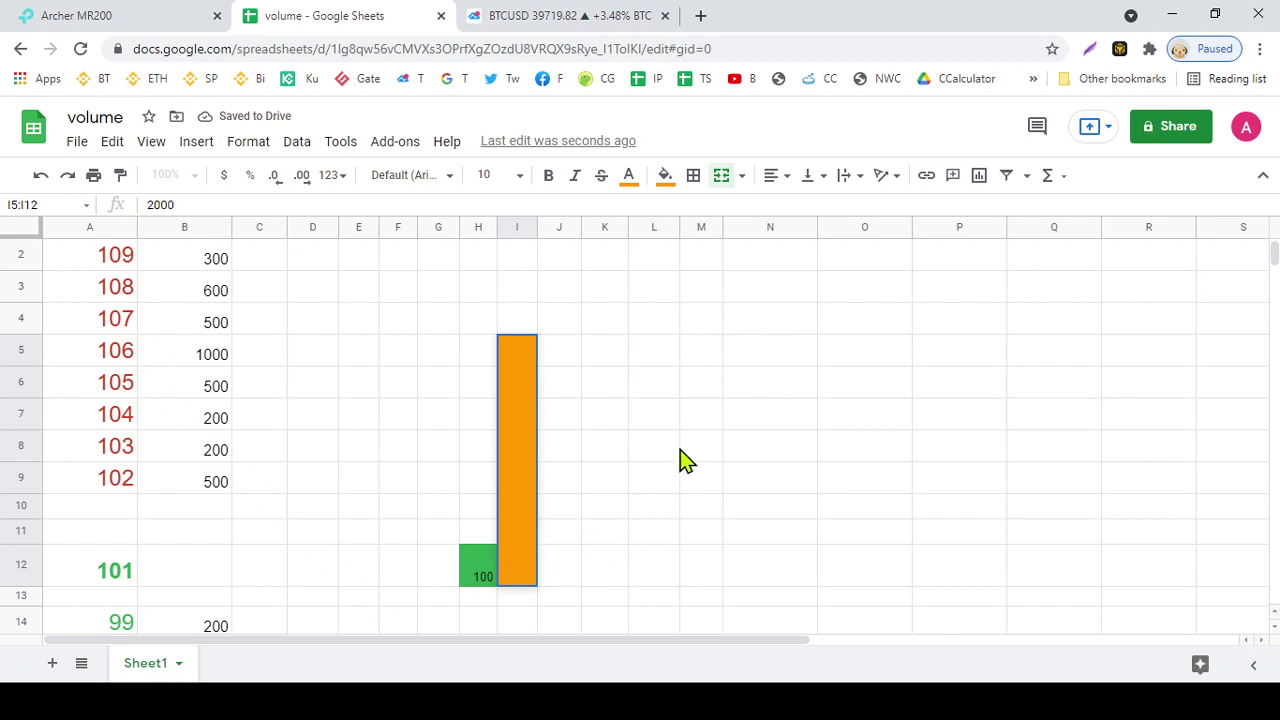
{"action": "left_click", "coordinate": [629, 177]}
{"action": "left_click", "coordinate": [634, 241]}
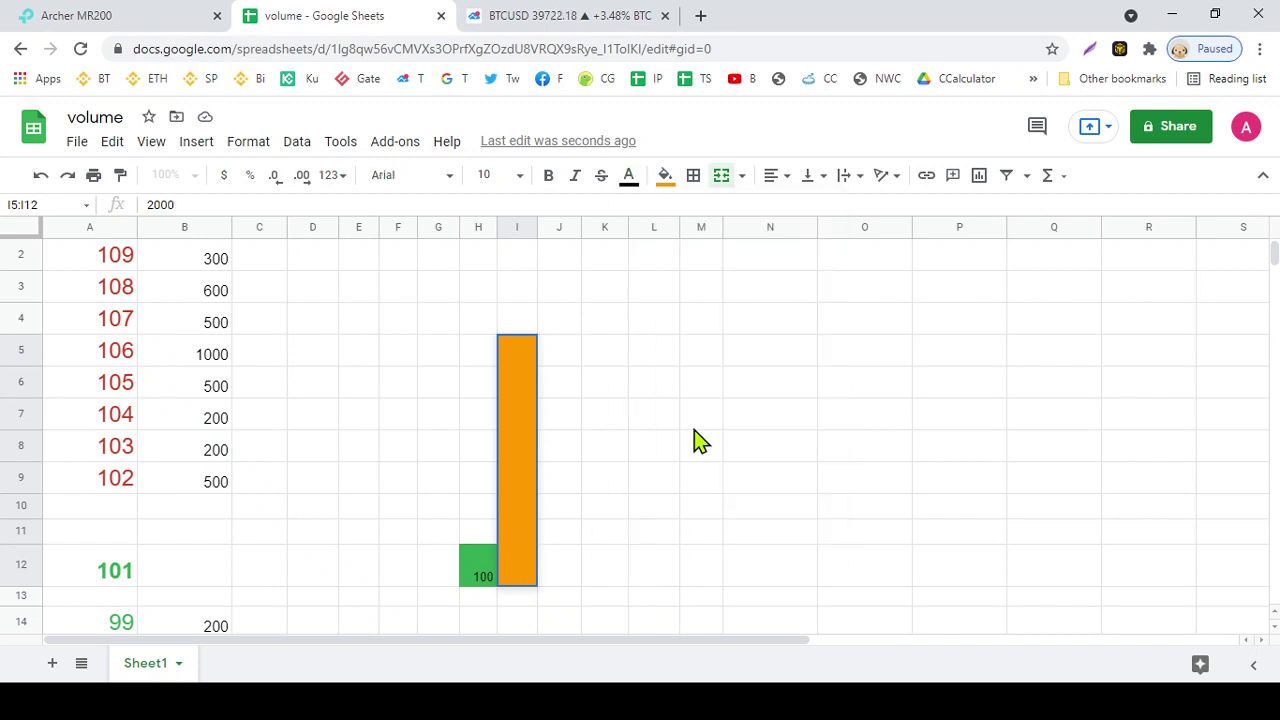
{"action": "left_click", "coordinate": [695, 429]}
{"action": "left_click", "coordinate": [530, 566]}
{"action": "left_click", "coordinate": [629, 177]}
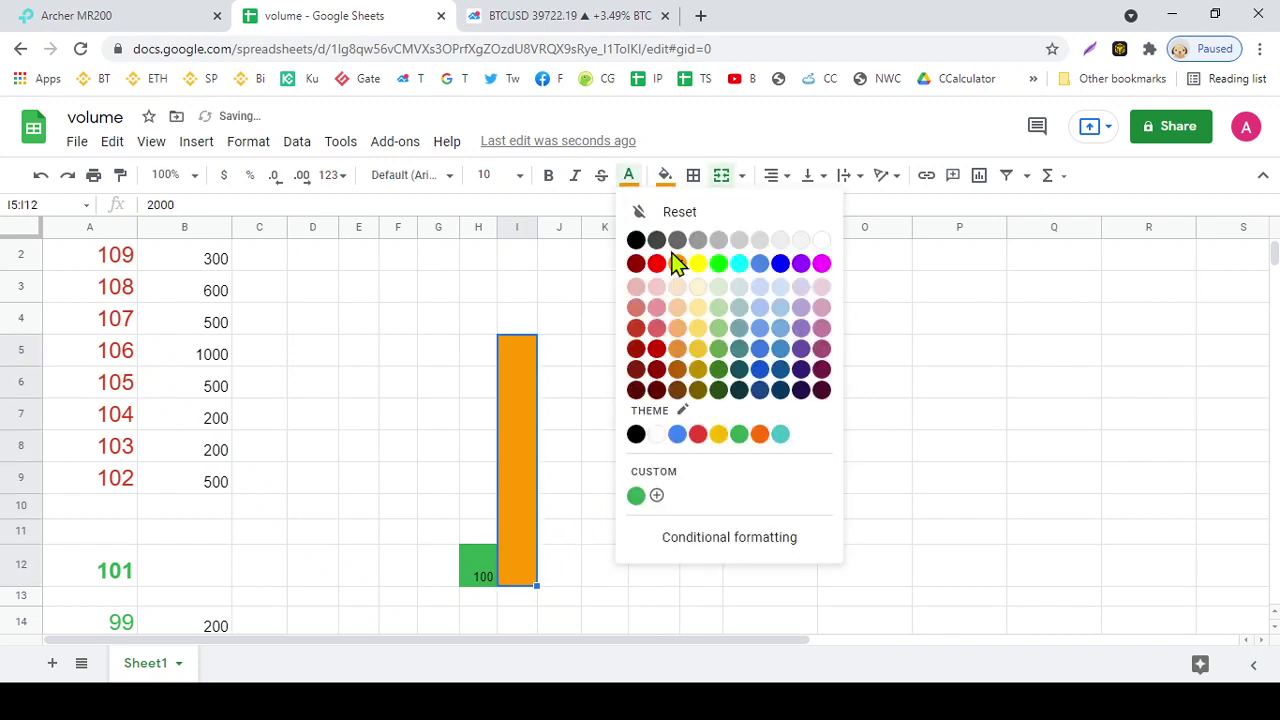
{"action": "left_click", "coordinate": [636, 241]}
{"action": "left_click", "coordinate": [712, 396]}
{"action": "scroll", "coordinate": [731, 414], "scroll_direction": "down", "scroll_amount": 2}
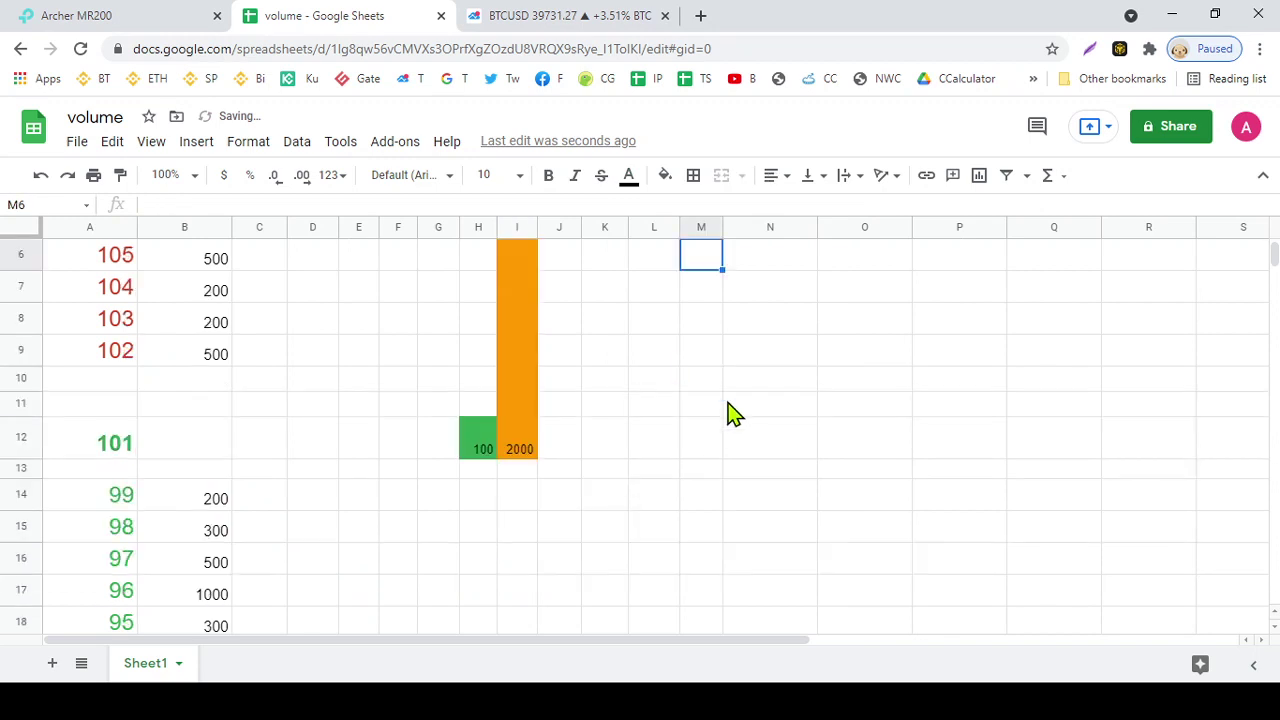
Clear the buy orders priced 99 to 96 from rows 14 to 17, including their volumes
{"action": "scroll", "coordinate": [728, 414], "scroll_direction": "down", "scroll_amount": 2}
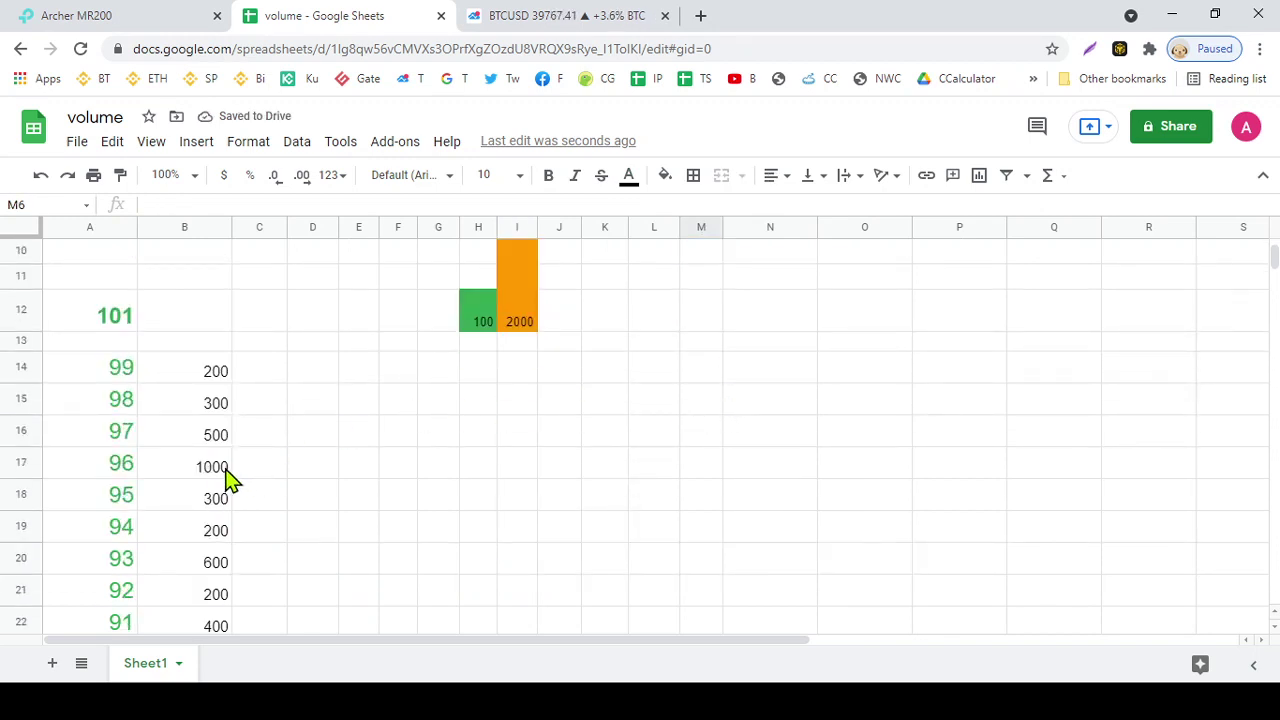
{"action": "left_click", "coordinate": [115, 378]}
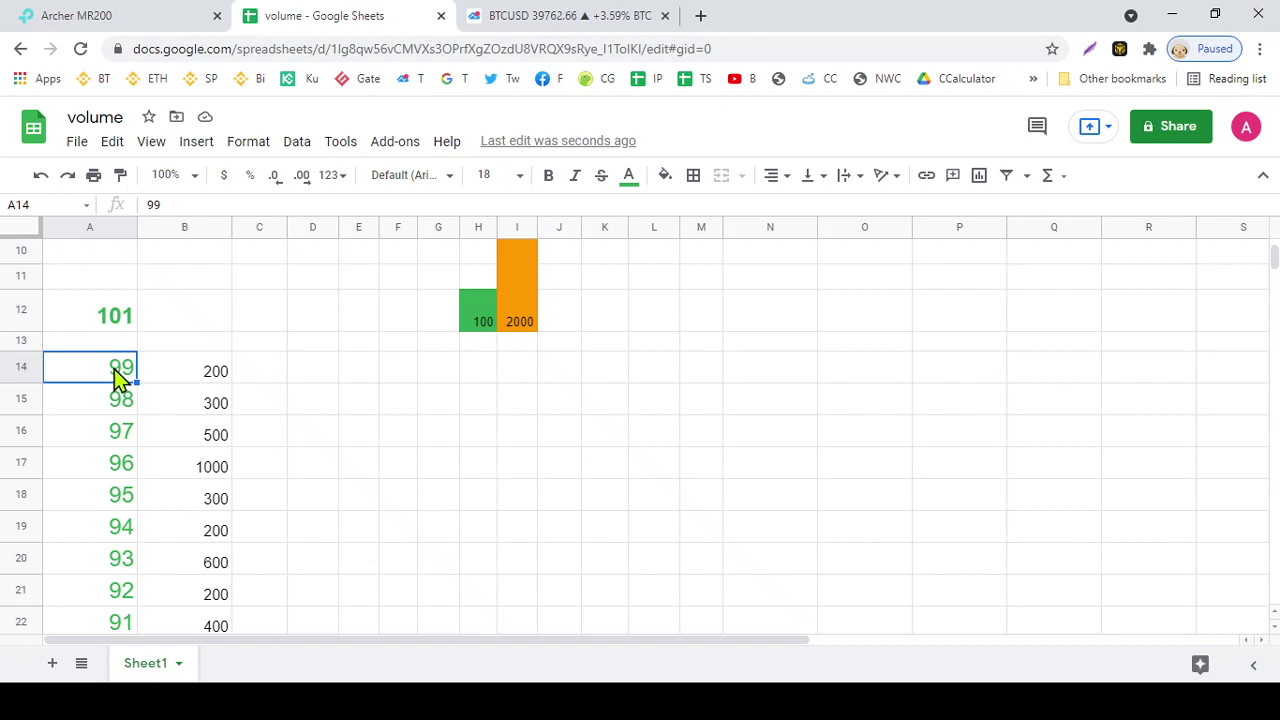
{"action": "left_click", "coordinate": [21, 366]}
{"action": "key", "text": "Delete"}
{"action": "left_click", "coordinate": [14, 391]}
{"action": "key", "text": "Delete"}
{"action": "left_click", "coordinate": [20, 413]}
{"action": "key", "text": "Delete"}
{"action": "left_click", "coordinate": [17, 423]}
{"action": "key", "text": "Delete"}
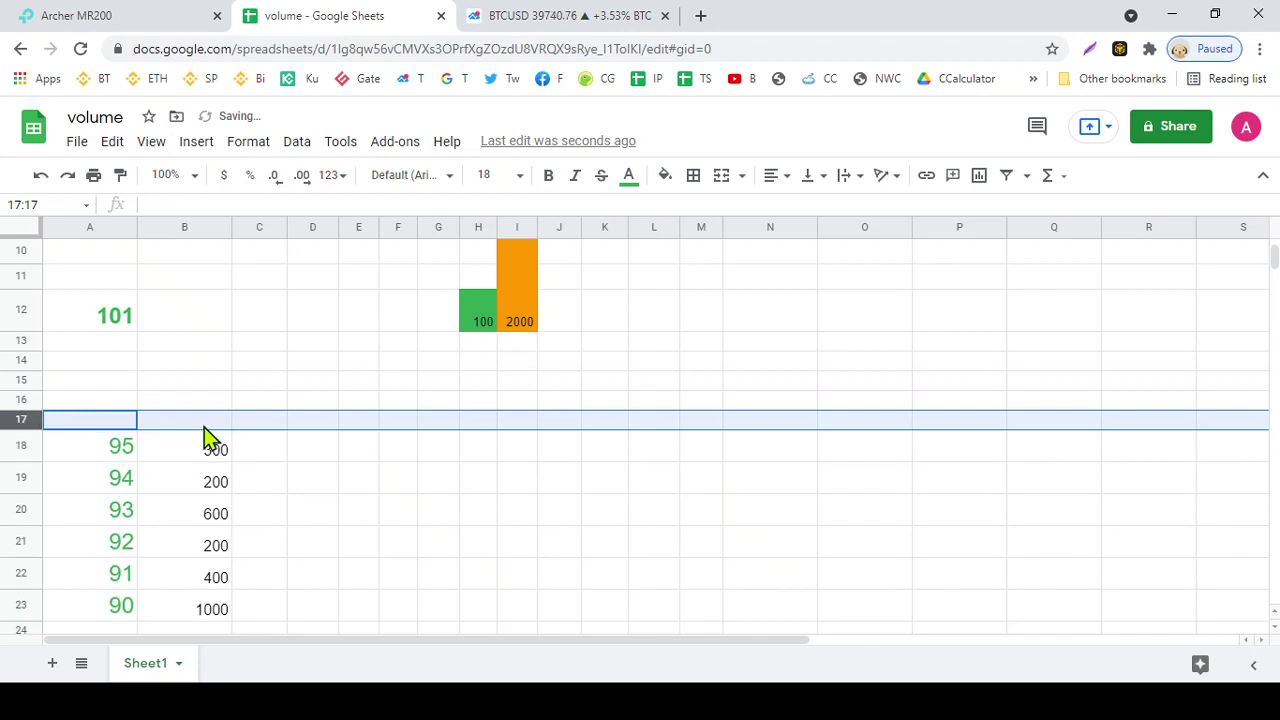
{"action": "left_click", "coordinate": [390, 450]}
Set the current price in A12 to 96
{"action": "scroll", "coordinate": [370, 445], "scroll_direction": "up", "scroll_amount": 1}
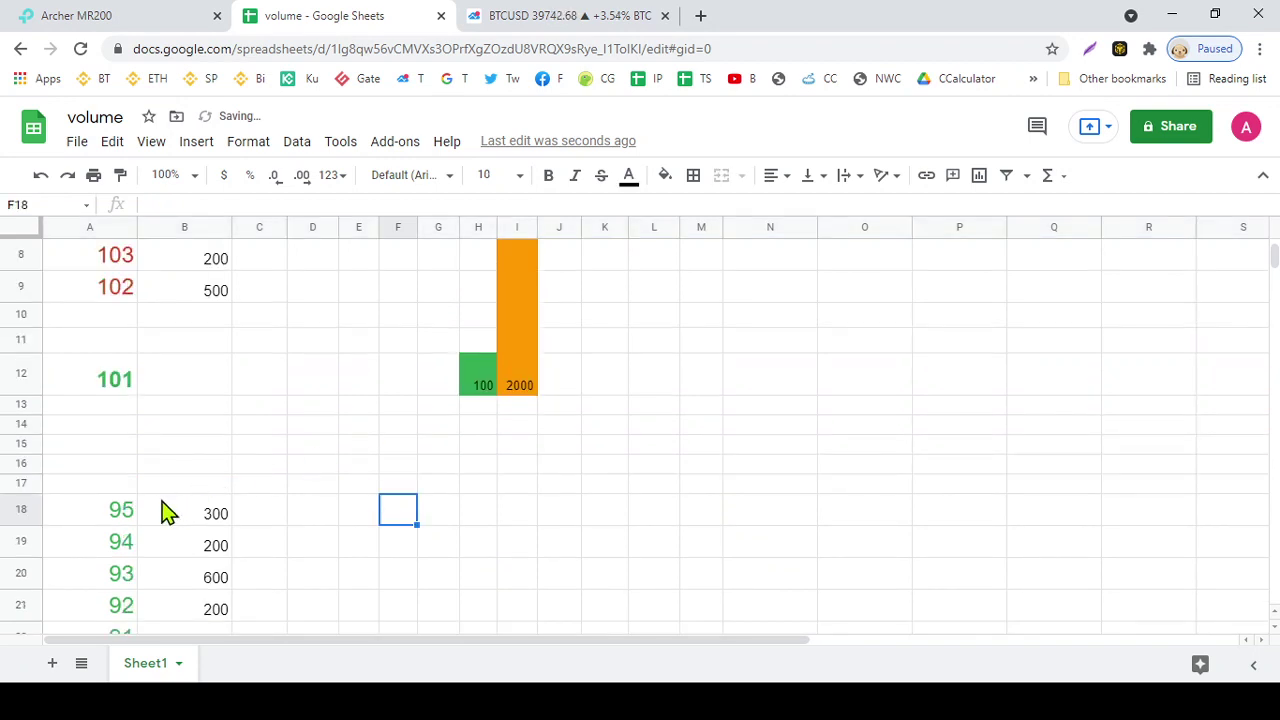
{"action": "left_click", "coordinate": [115, 380]}
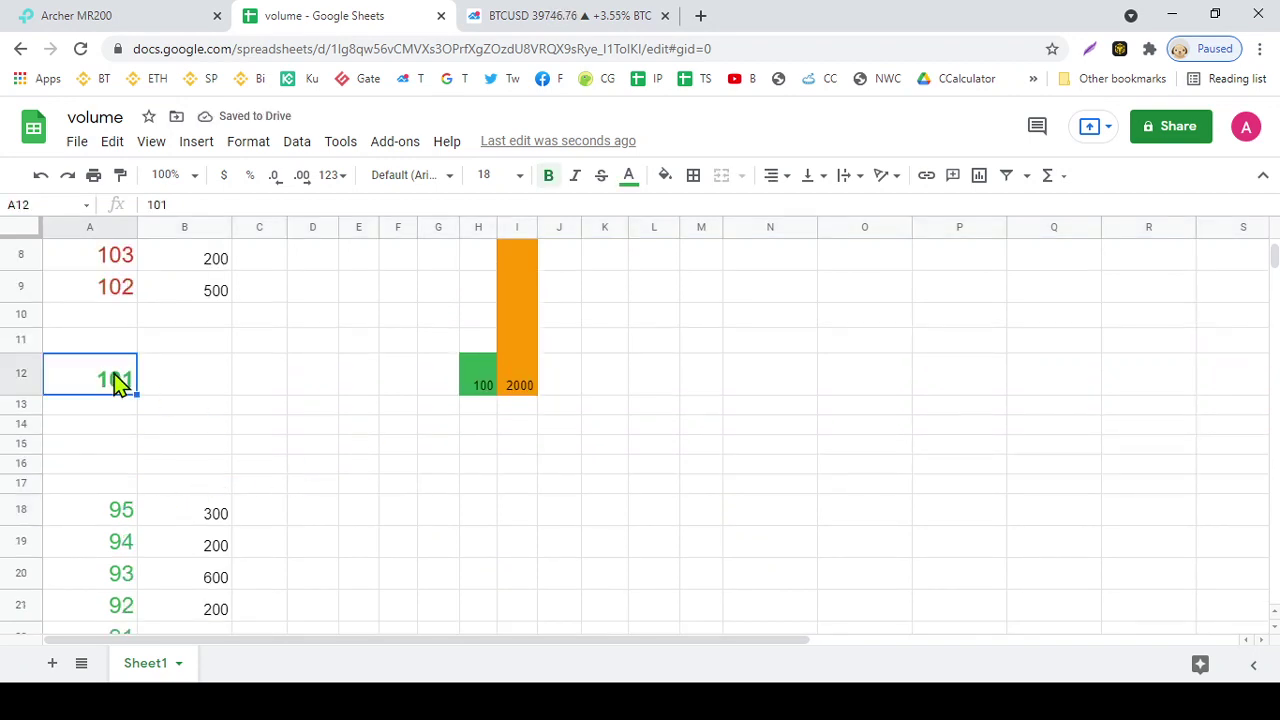
{"action": "type", "text": "96"}
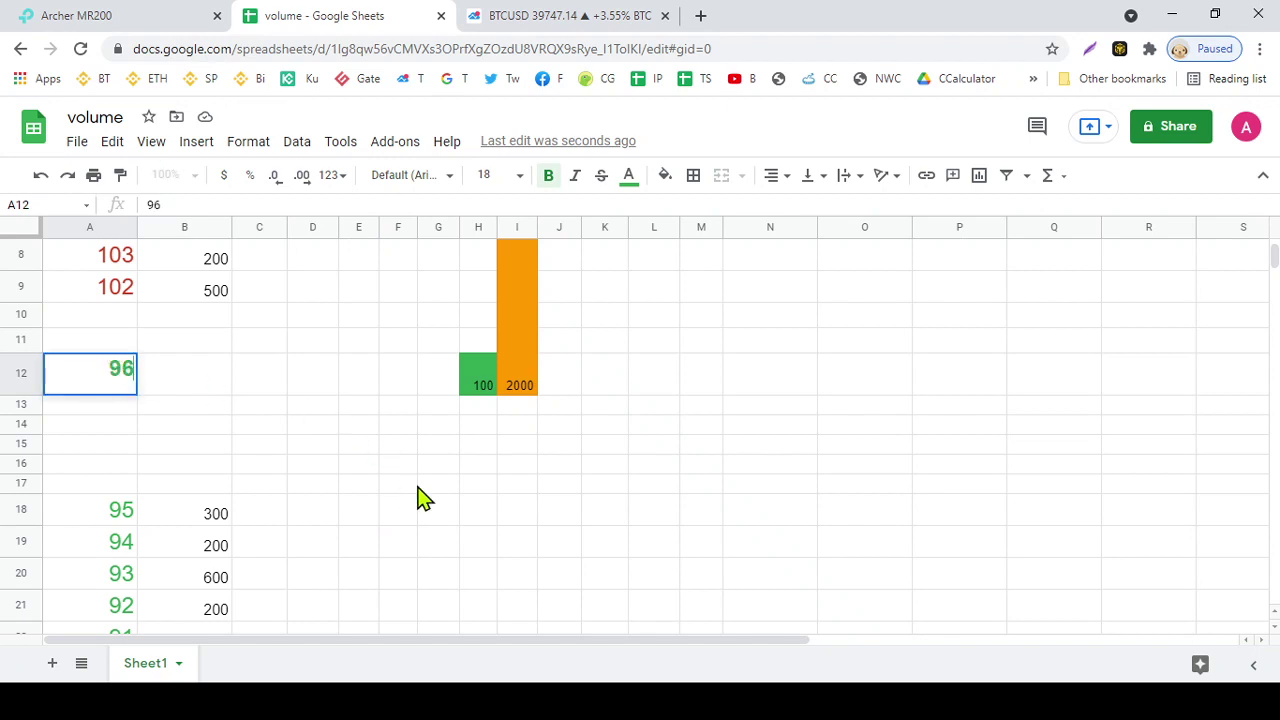
{"action": "left_click", "coordinate": [448, 513]}
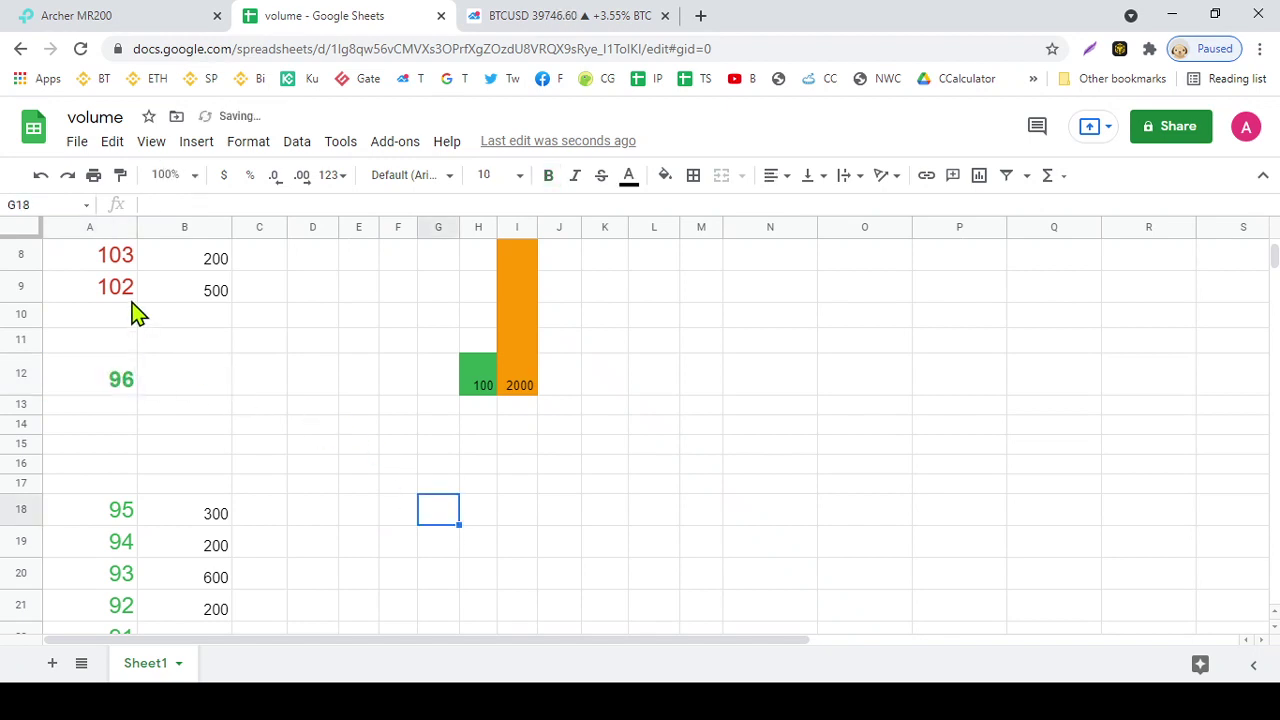
Examine the new current price in A12 against the tall volume bar and the emptied order row 17
{"action": "left_click", "coordinate": [120, 388]}
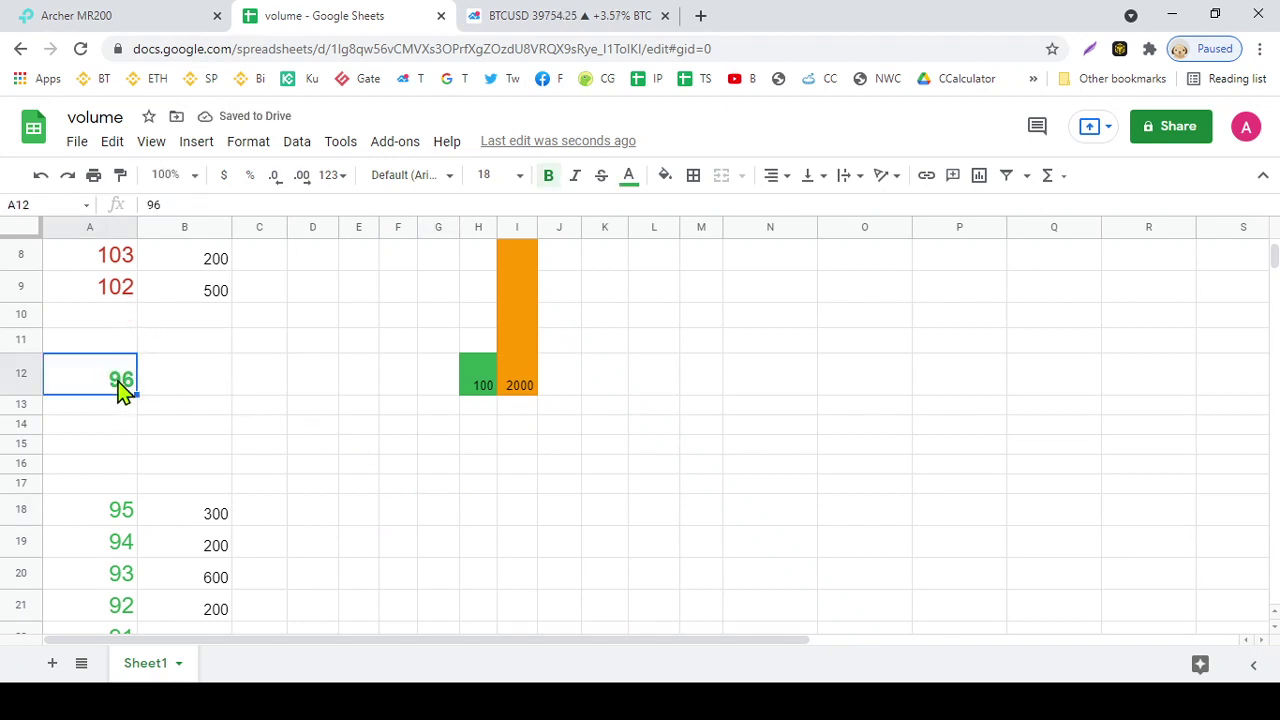
{"action": "scroll", "coordinate": [600, 494], "scroll_direction": "up", "scroll_amount": 1}
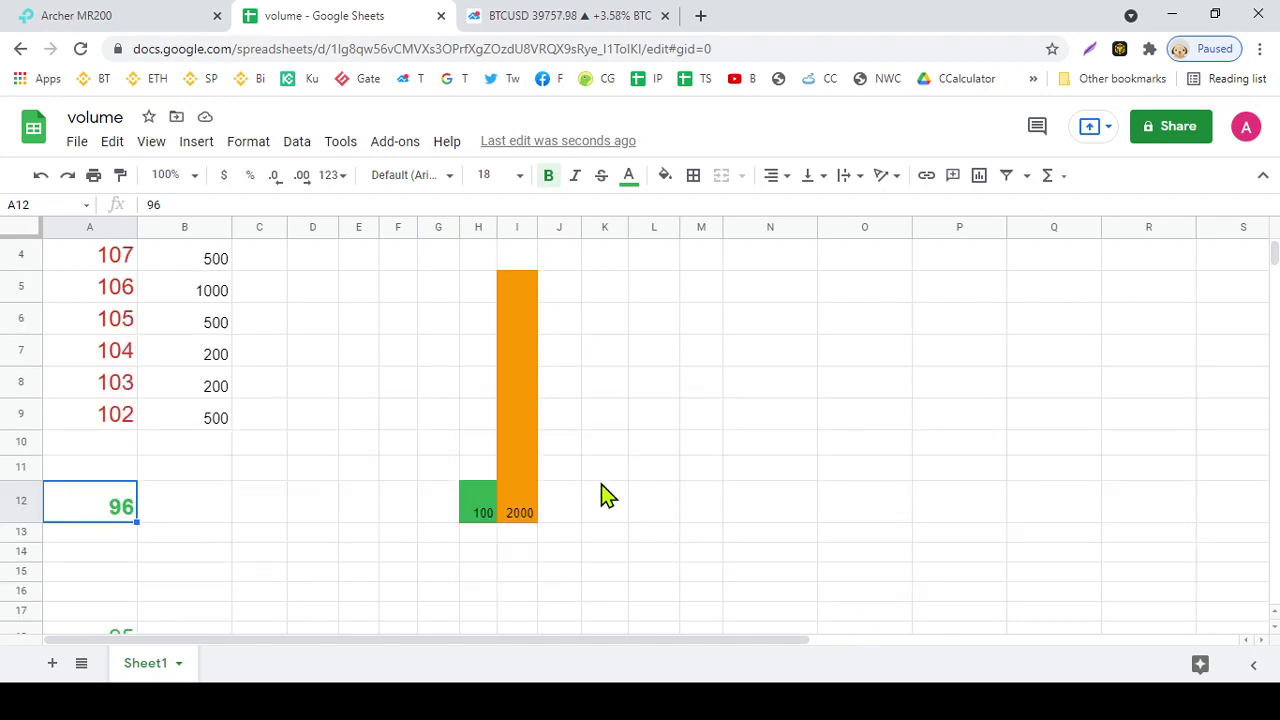
{"action": "left_click", "coordinate": [392, 286]}
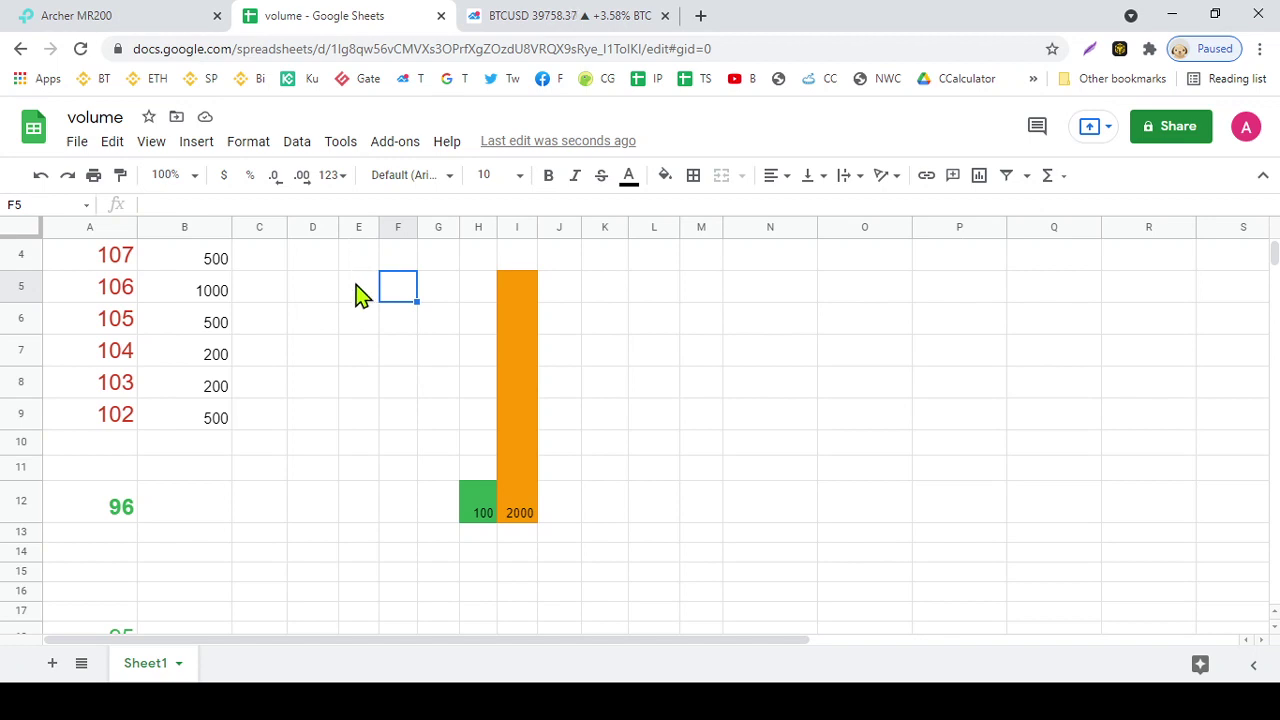
{"action": "left_click", "coordinate": [408, 512]}
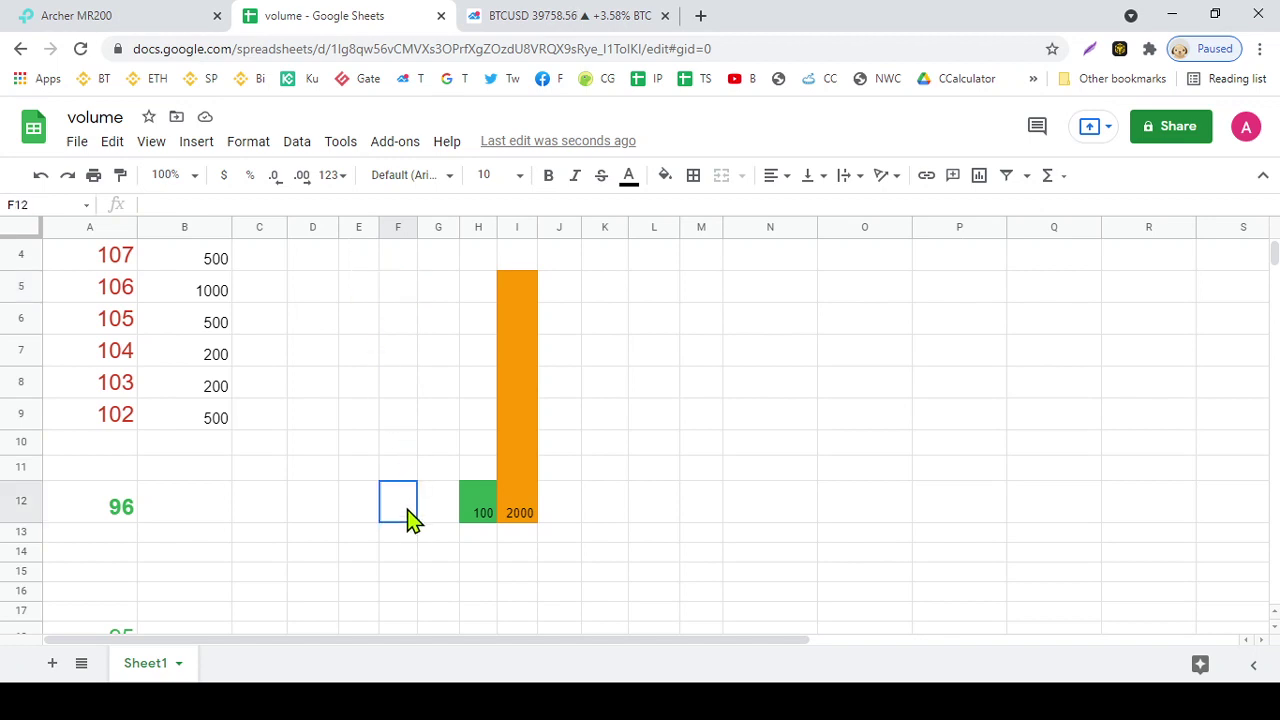
{"action": "scroll", "coordinate": [655, 503], "scroll_direction": "down", "scroll_amount": 1}
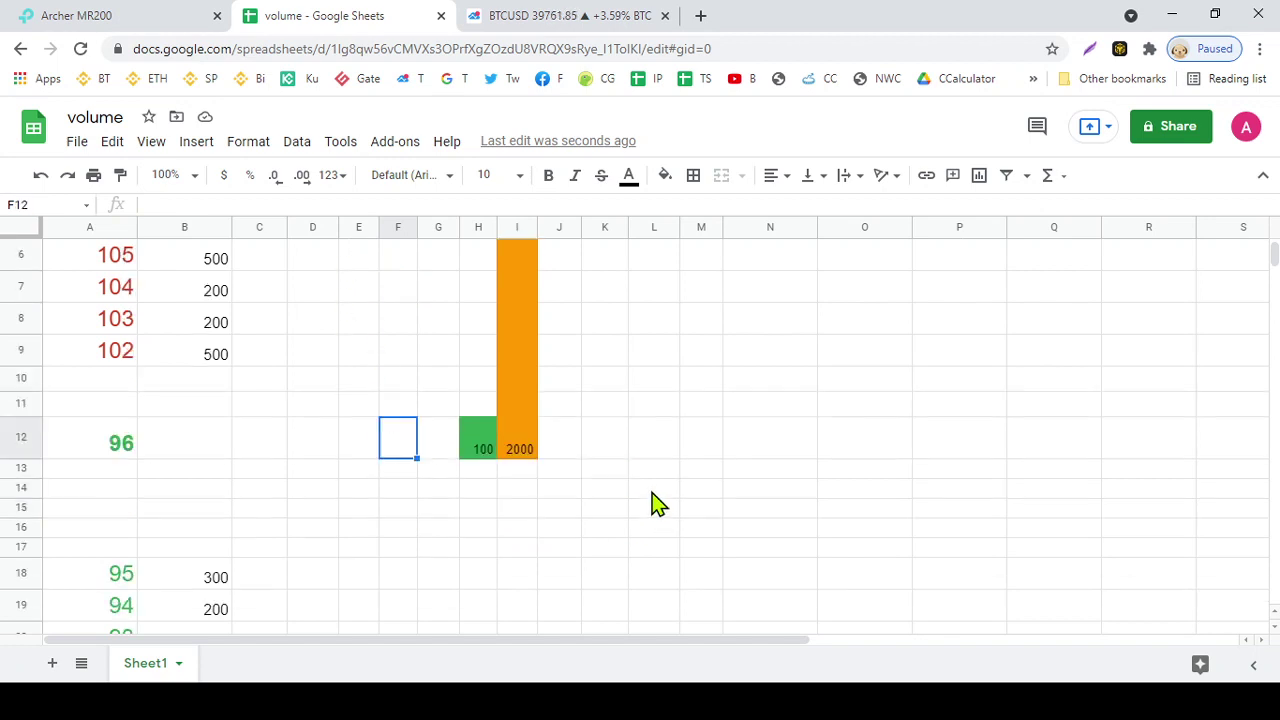
{"action": "scroll", "coordinate": [655, 503], "scroll_direction": "down", "scroll_amount": 1}
{"action": "left_click", "coordinate": [116, 483]}
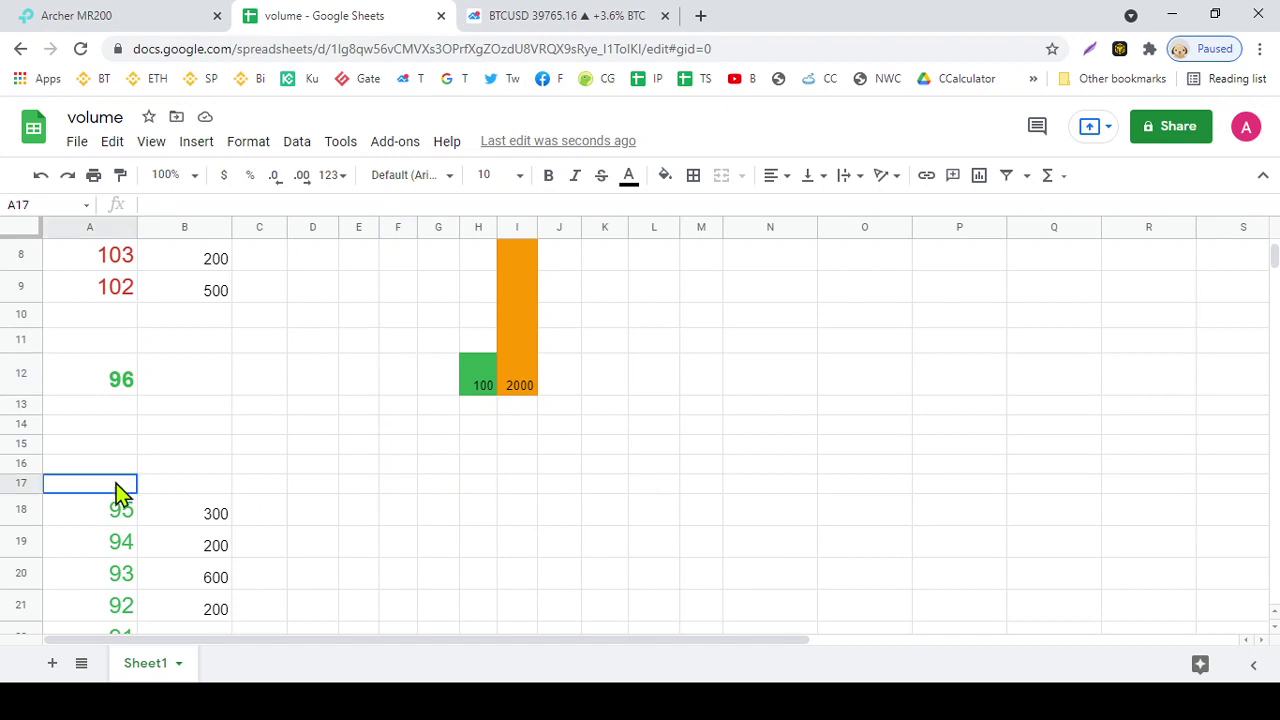
{"action": "left_click", "coordinate": [214, 488]}
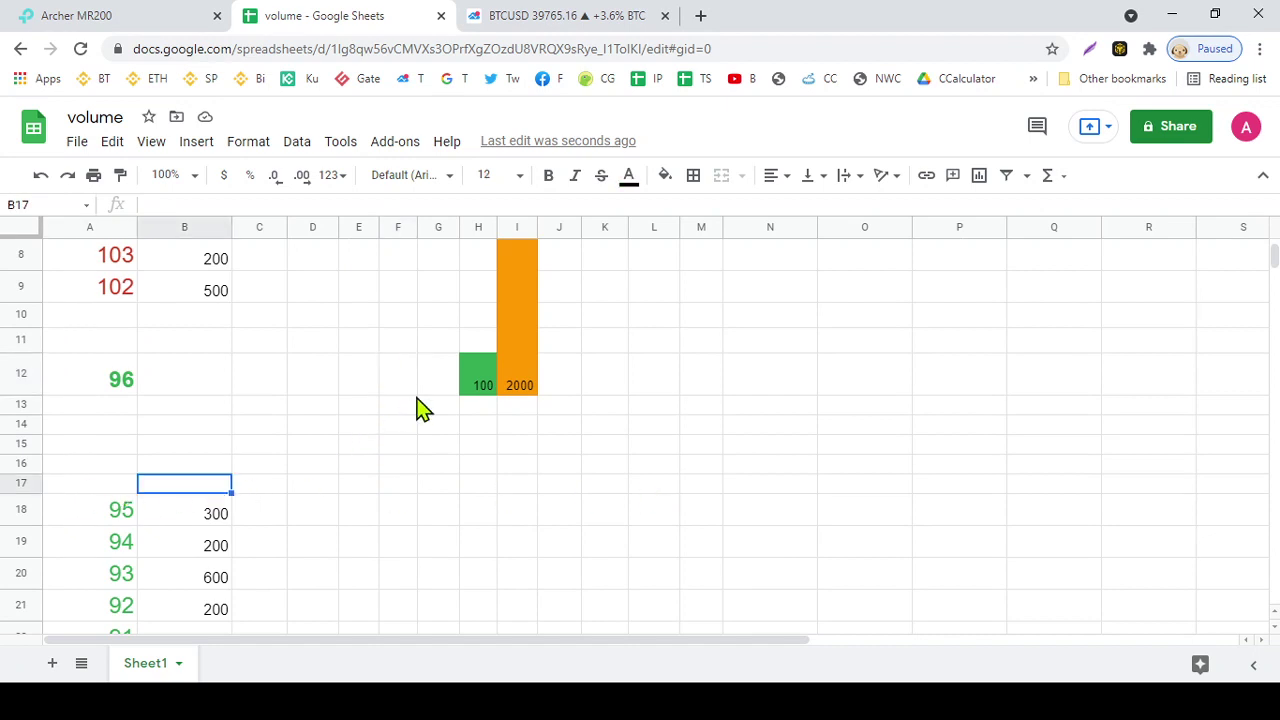
Change the fill of the 2000 volume bar in I5:I12 to red
{"action": "left_click", "coordinate": [526, 392]}
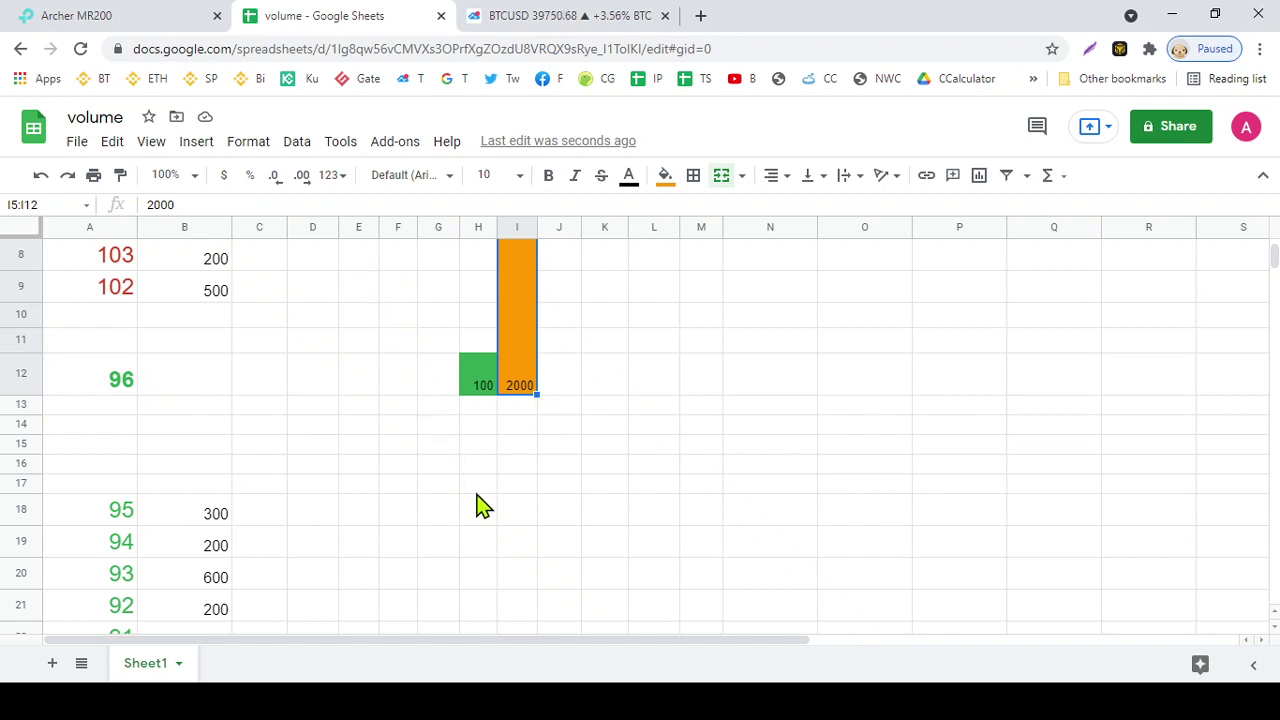
{"action": "scroll", "coordinate": [634, 483], "scroll_direction": "up", "scroll_amount": 2}
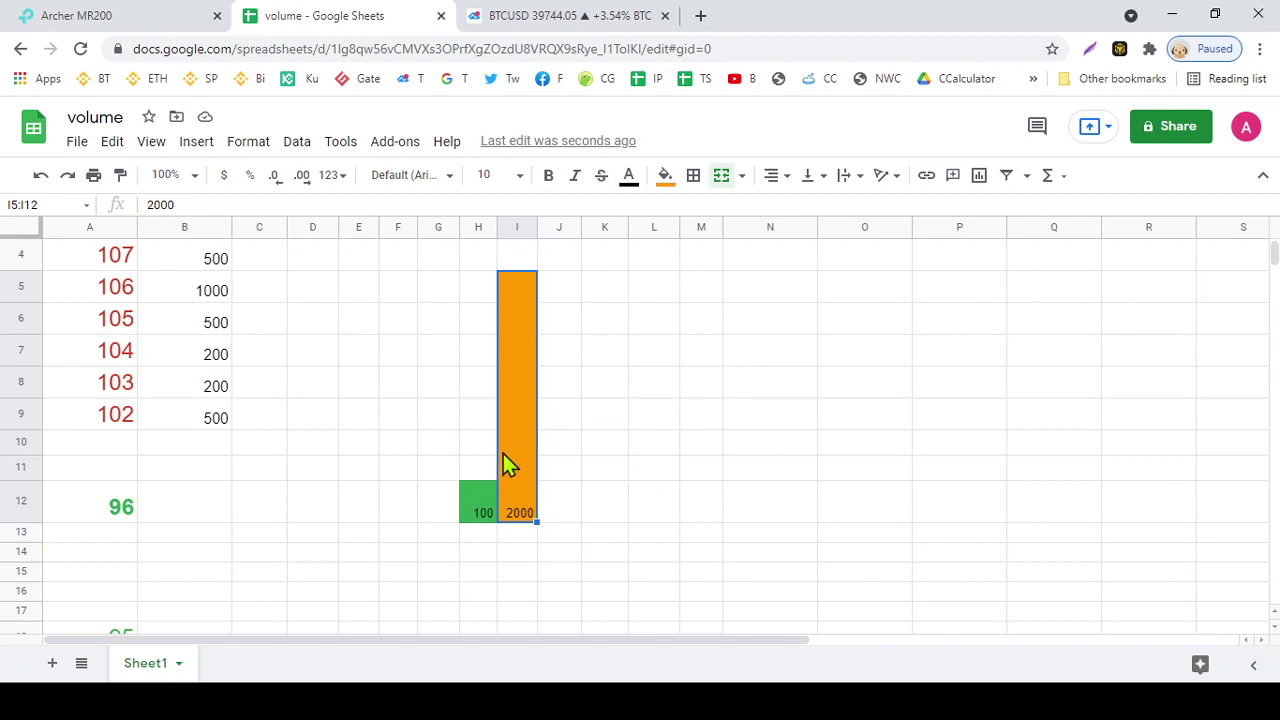
{"action": "left_click", "coordinate": [665, 176]}
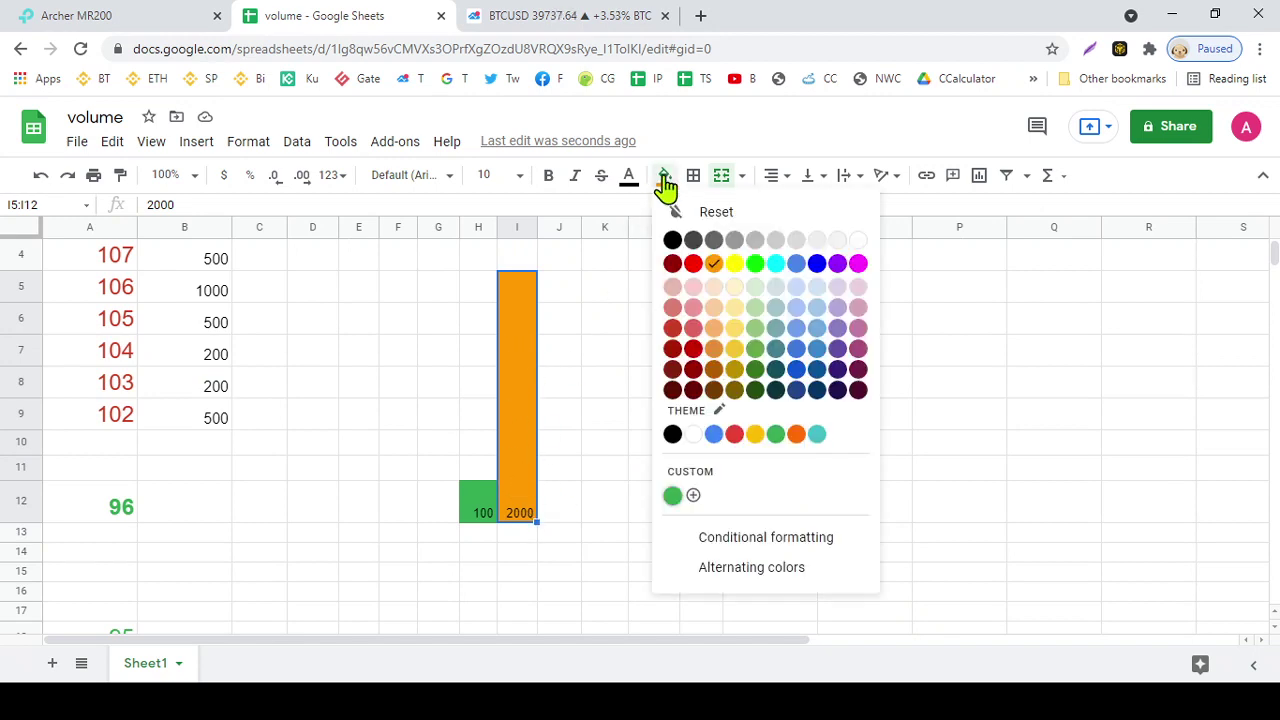
{"action": "left_click", "coordinate": [699, 267]}
{"action": "left_click", "coordinate": [700, 418]}
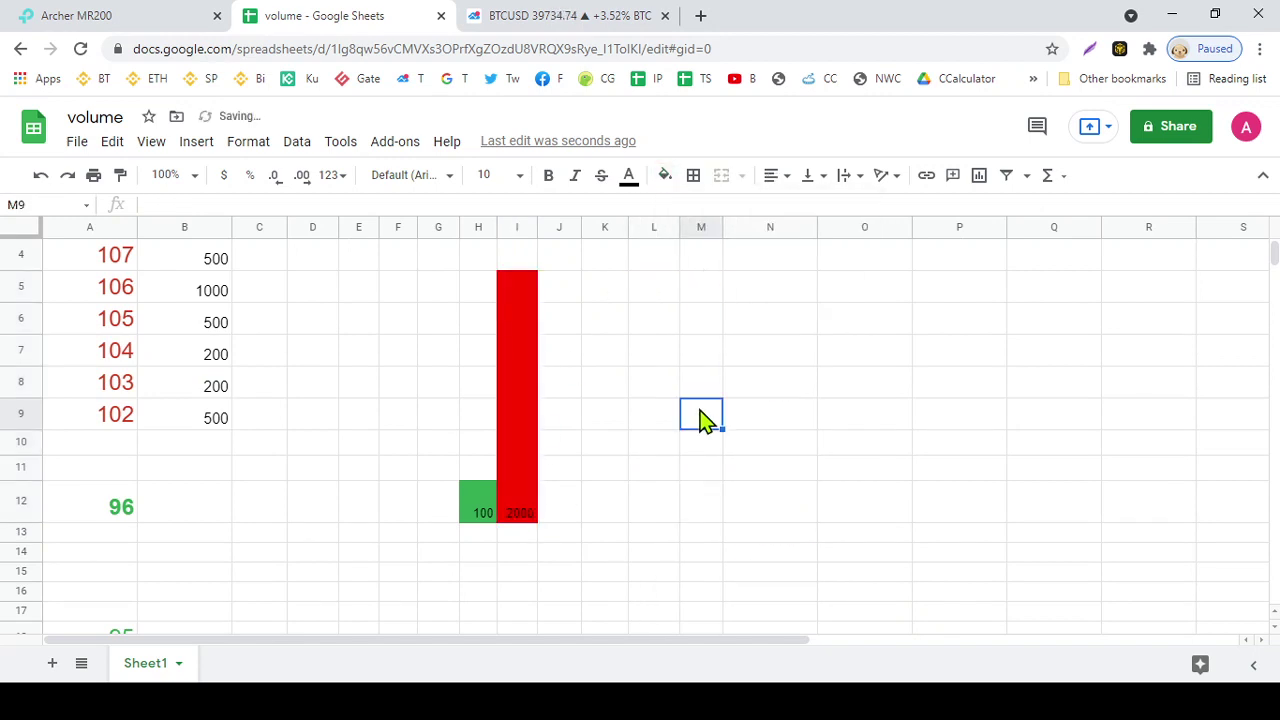
Compare the height of the red sell volume bar with the green bar beside it
{"action": "scroll", "coordinate": [627, 453], "scroll_direction": "down", "scroll_amount": 1}
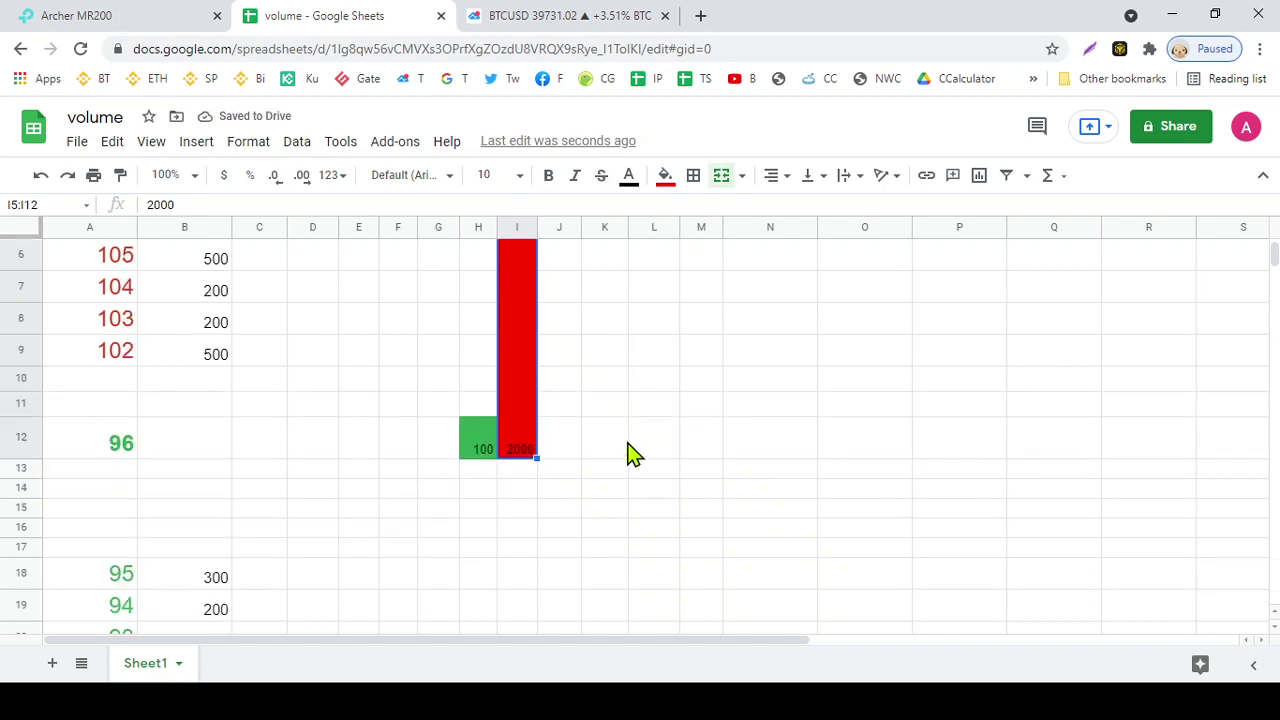
{"action": "scroll", "coordinate": [649, 449], "scroll_direction": "up", "scroll_amount": 1}
{"action": "scroll", "coordinate": [655, 450], "scroll_direction": "down", "scroll_amount": 1}
{"action": "scroll", "coordinate": [630, 460], "scroll_direction": "up", "scroll_amount": 1}
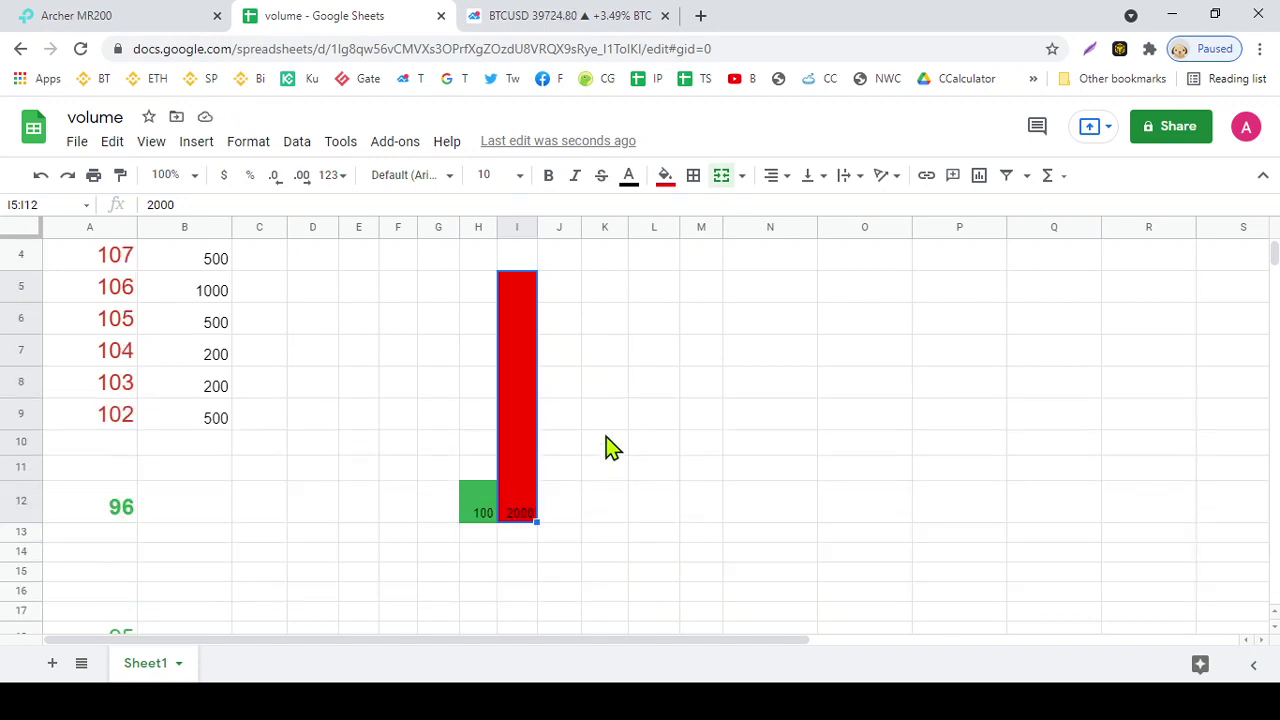
{"action": "left_click", "coordinate": [606, 422]}
{"action": "left_click", "coordinate": [791, 451]}
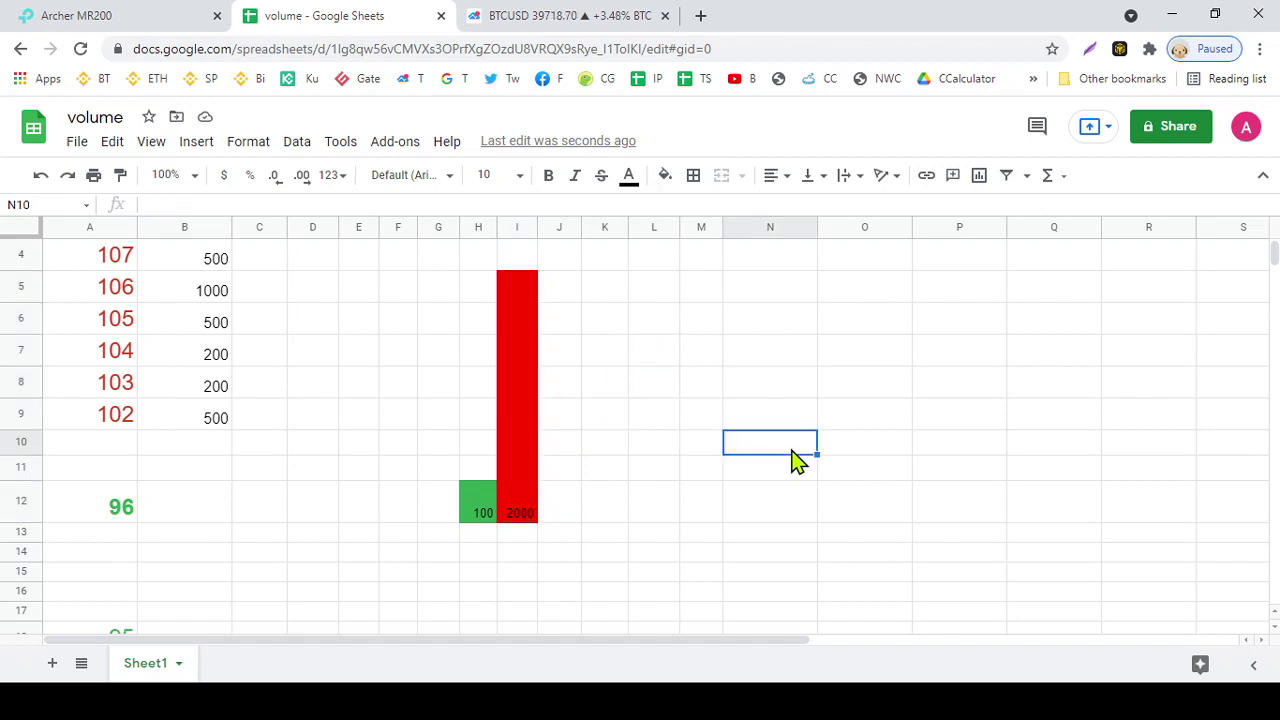
Examine the current price in A12 and the gap between it and the lowest sell price above
{"action": "scroll", "coordinate": [736, 458], "scroll_direction": "down", "scroll_amount": 1}
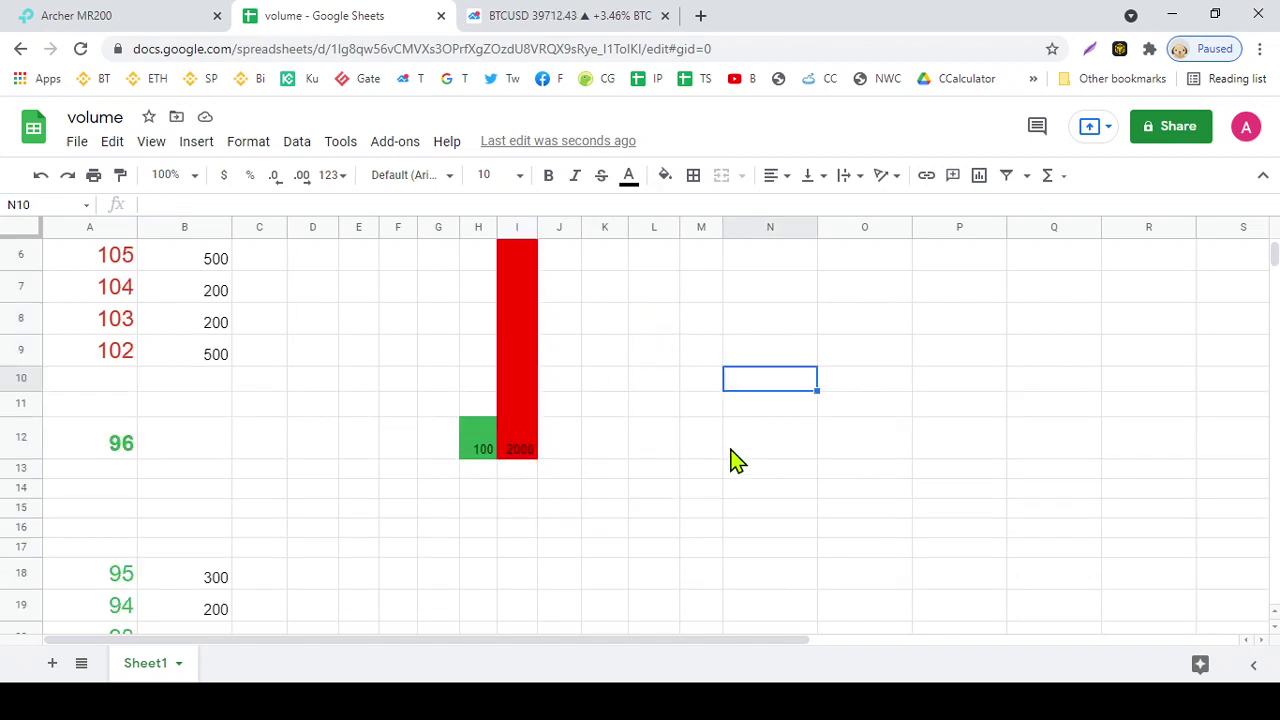
{"action": "scroll", "coordinate": [736, 459], "scroll_direction": "up", "scroll_amount": 1}
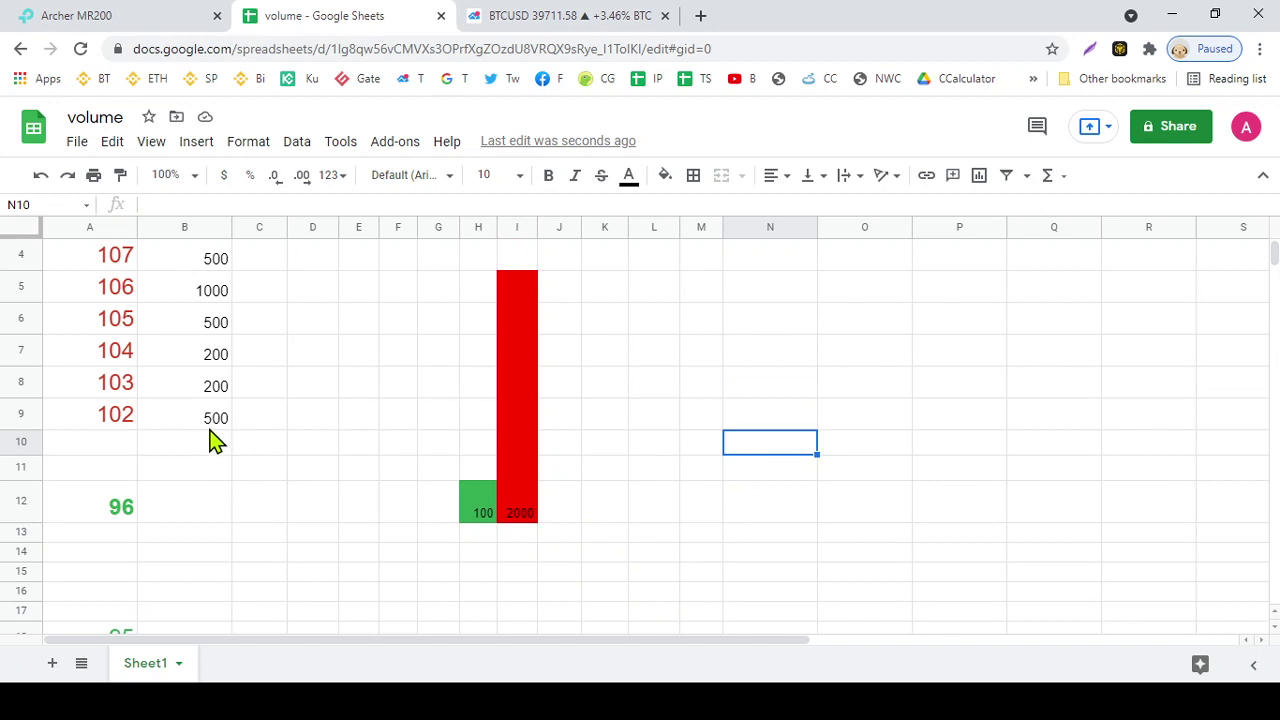
{"action": "left_click", "coordinate": [122, 507]}
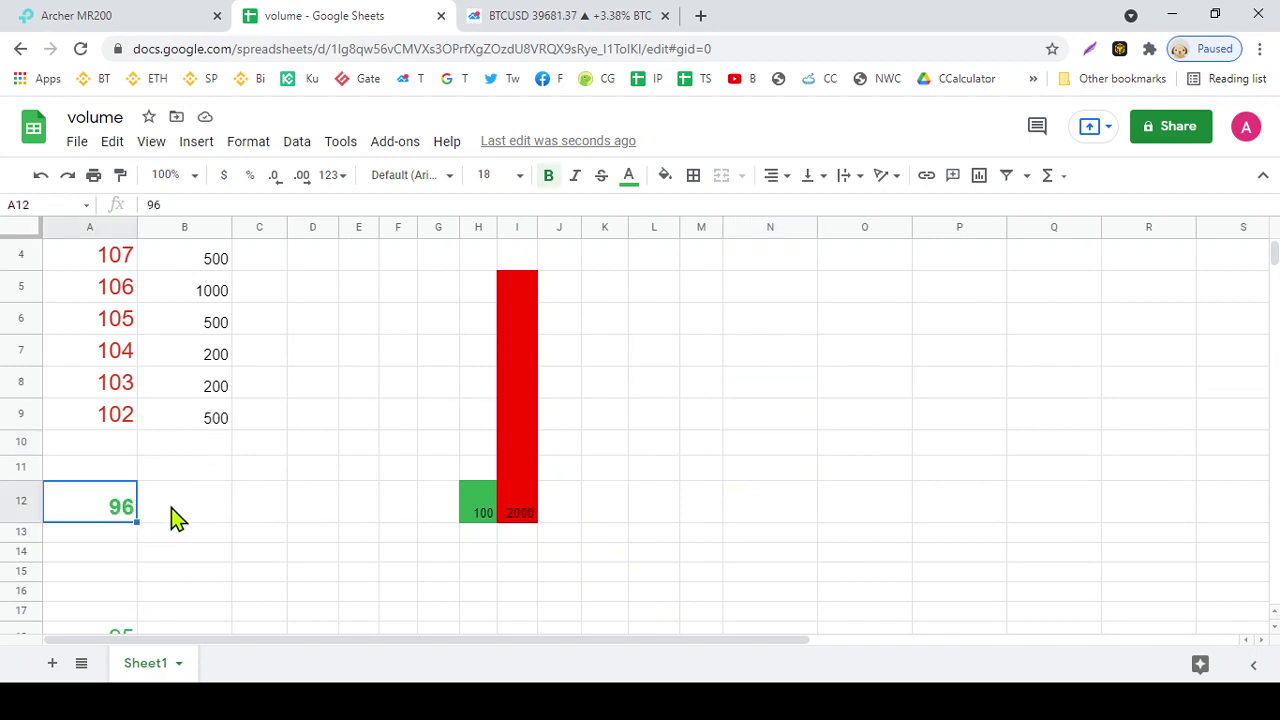
{"action": "scroll", "coordinate": [172, 517], "scroll_direction": "down", "scroll_amount": 1}
{"action": "left_click", "coordinate": [129, 380]}
{"action": "left_click", "coordinate": [130, 405]}
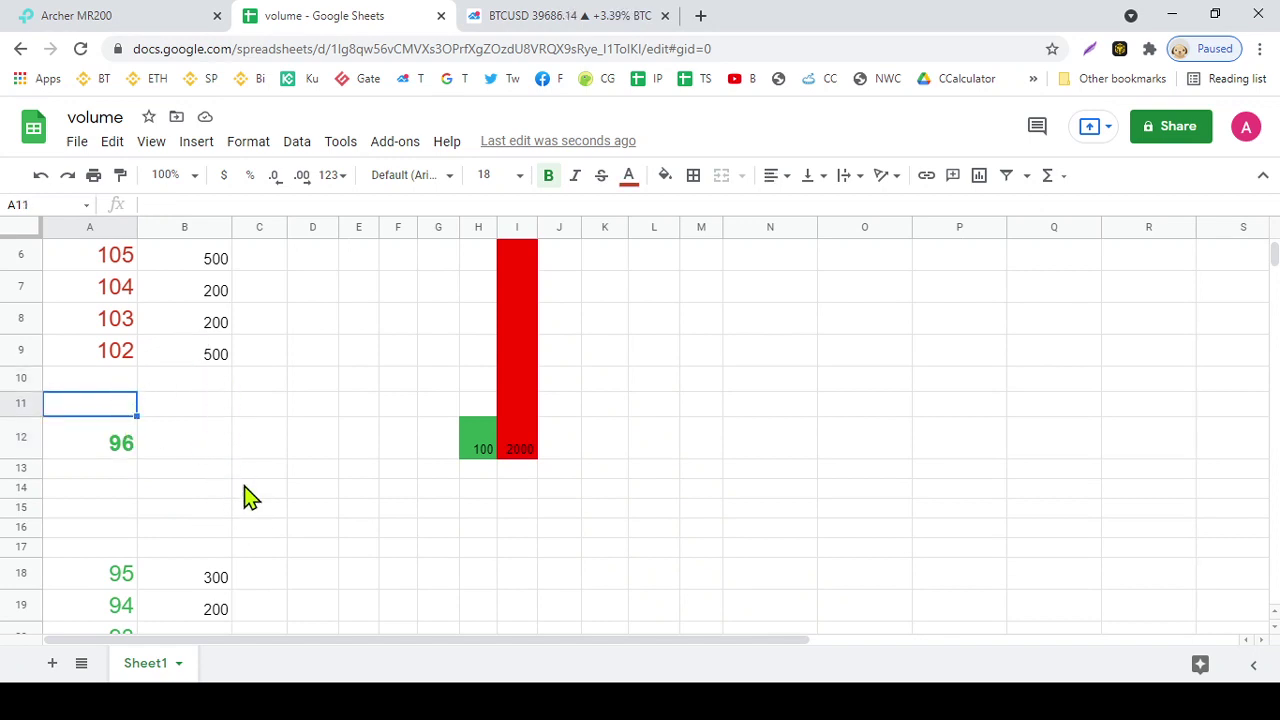
Compare the current price in A12 with the sell orders remaining above it
{"action": "scroll", "coordinate": [248, 496], "scroll_direction": "up", "scroll_amount": 1}
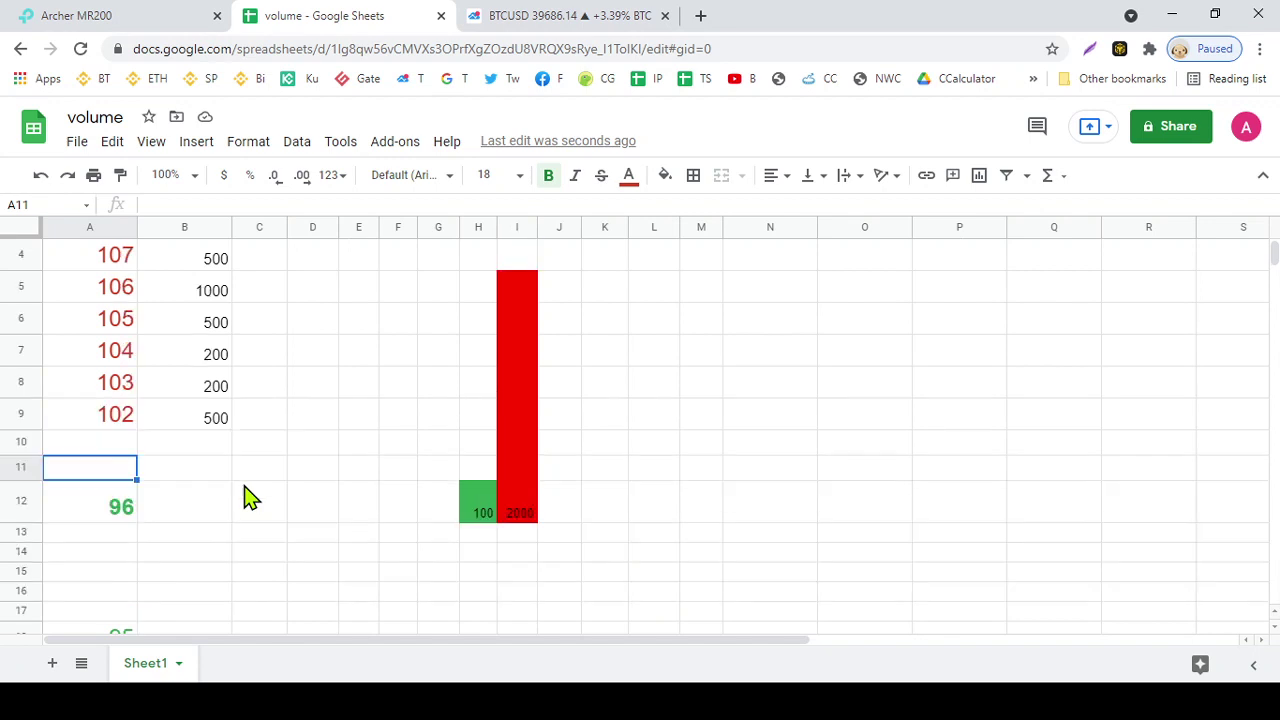
{"action": "left_click", "coordinate": [129, 440]}
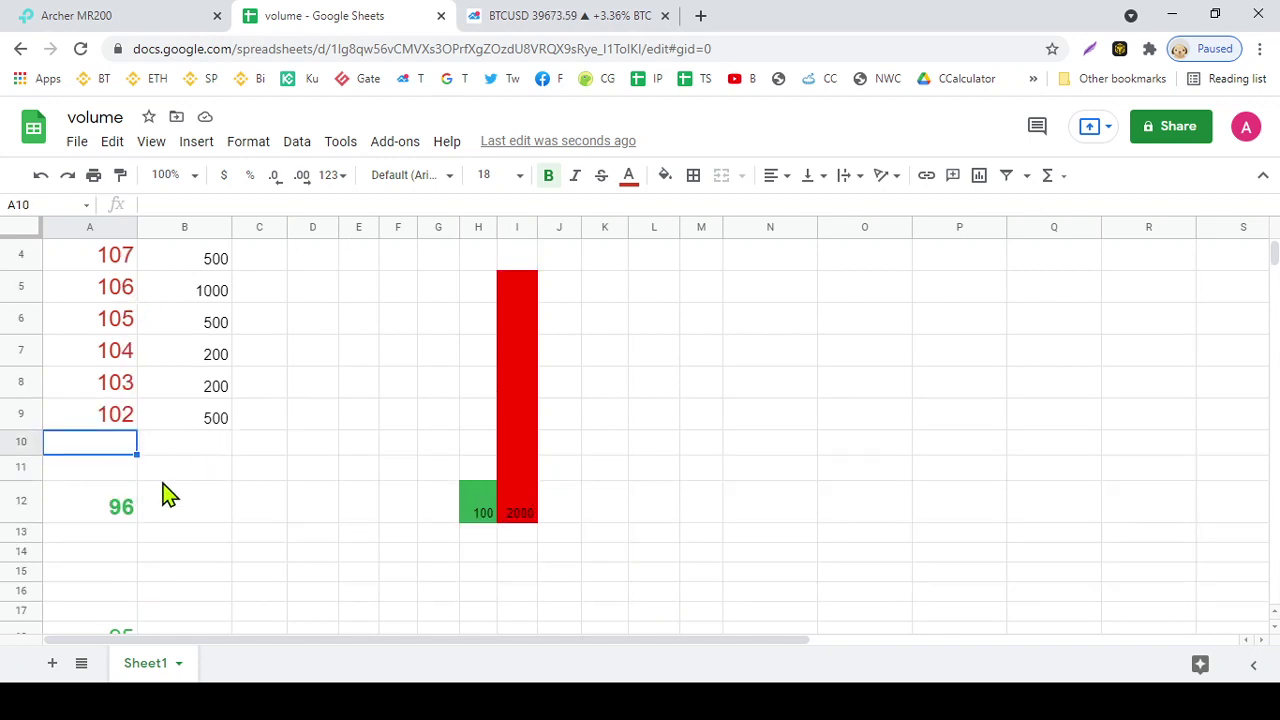
{"action": "left_click", "coordinate": [126, 511]}
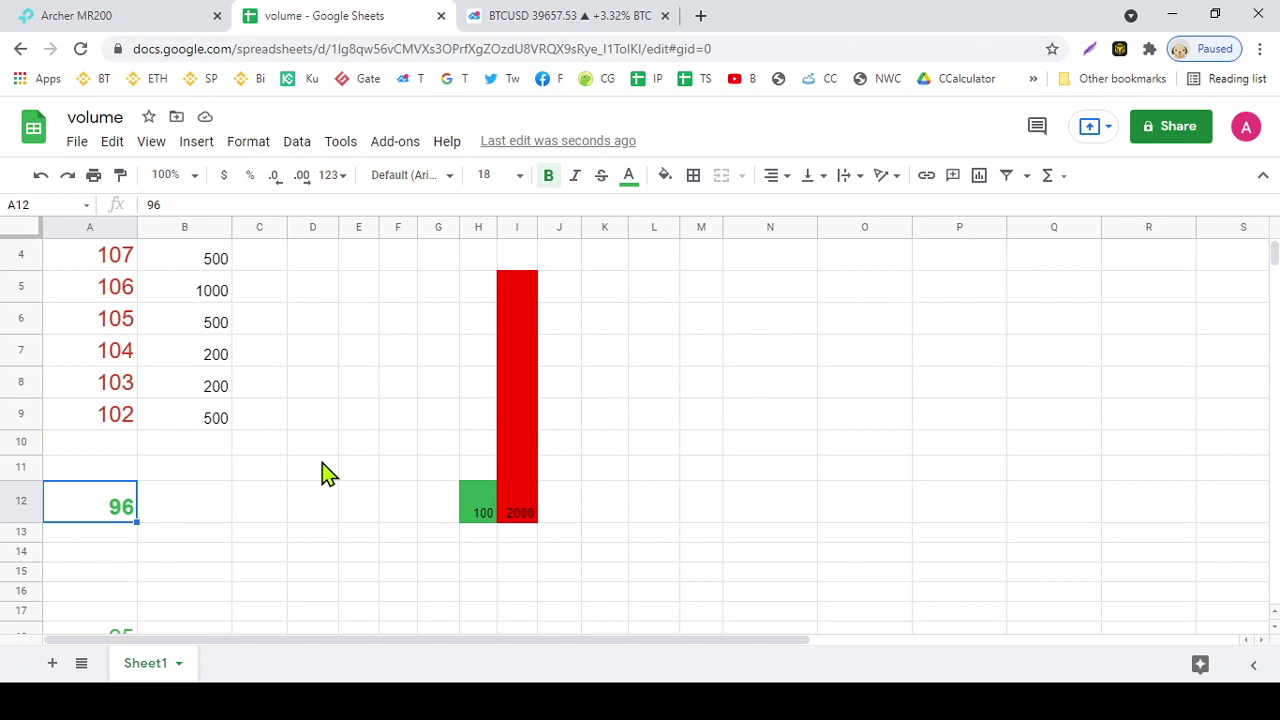
{"action": "scroll", "coordinate": [322, 473], "scroll_direction": "up", "scroll_amount": 1}
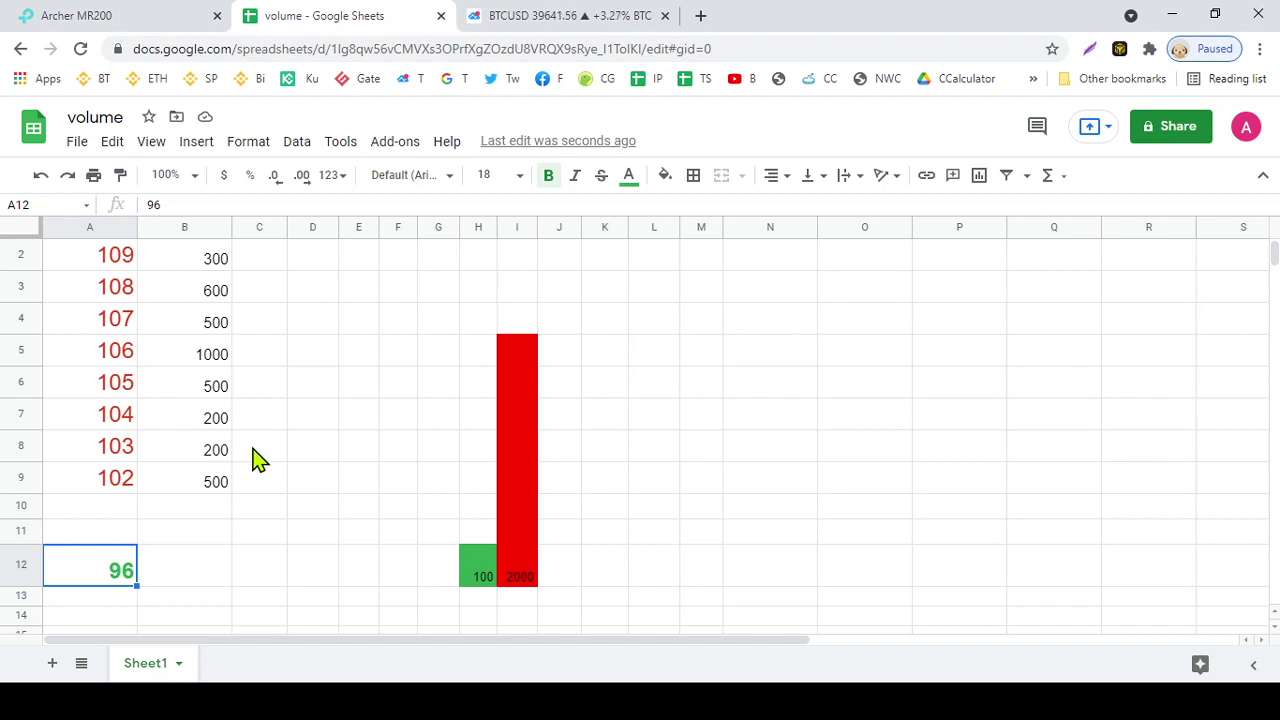
{"action": "scroll", "coordinate": [258, 460], "scroll_direction": "down", "scroll_amount": 1}
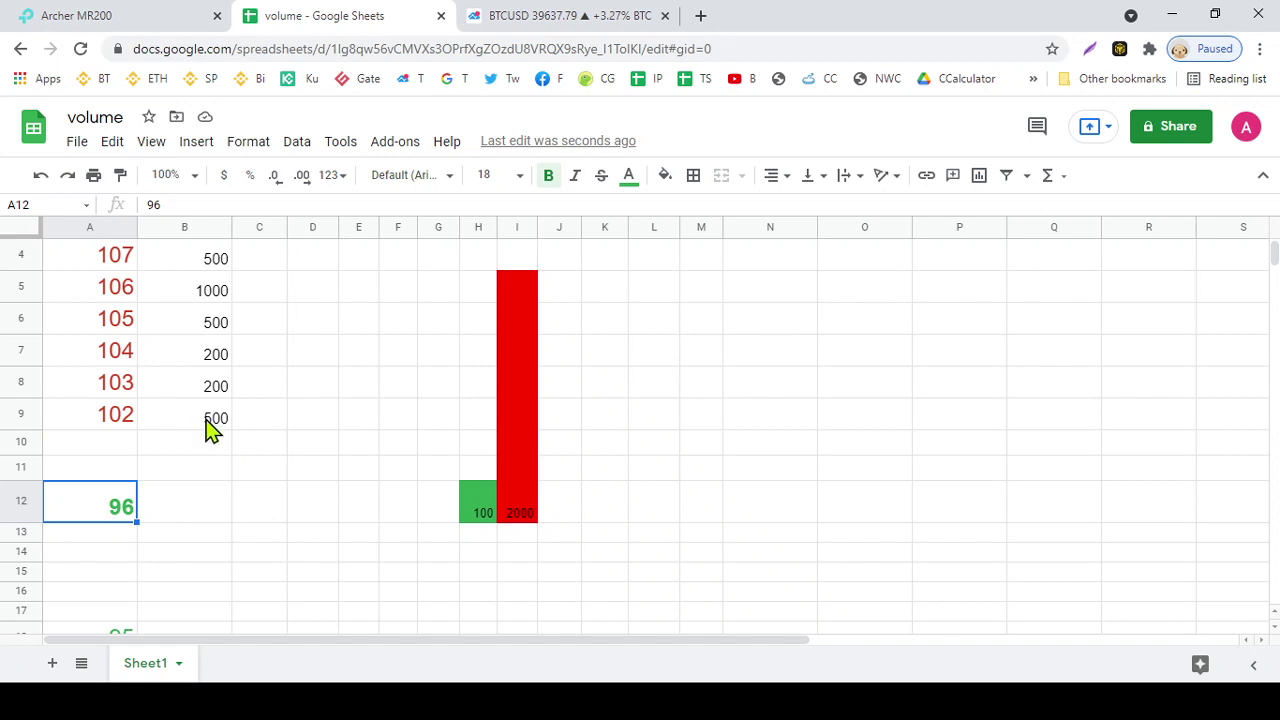
Review the sell volumes in B6:B9 and the price and volume of the lowest sell order in row 9
{"action": "left_click", "coordinate": [212, 422]}
{"action": "left_click", "coordinate": [218, 394]}
{"action": "left_click", "coordinate": [213, 352]}
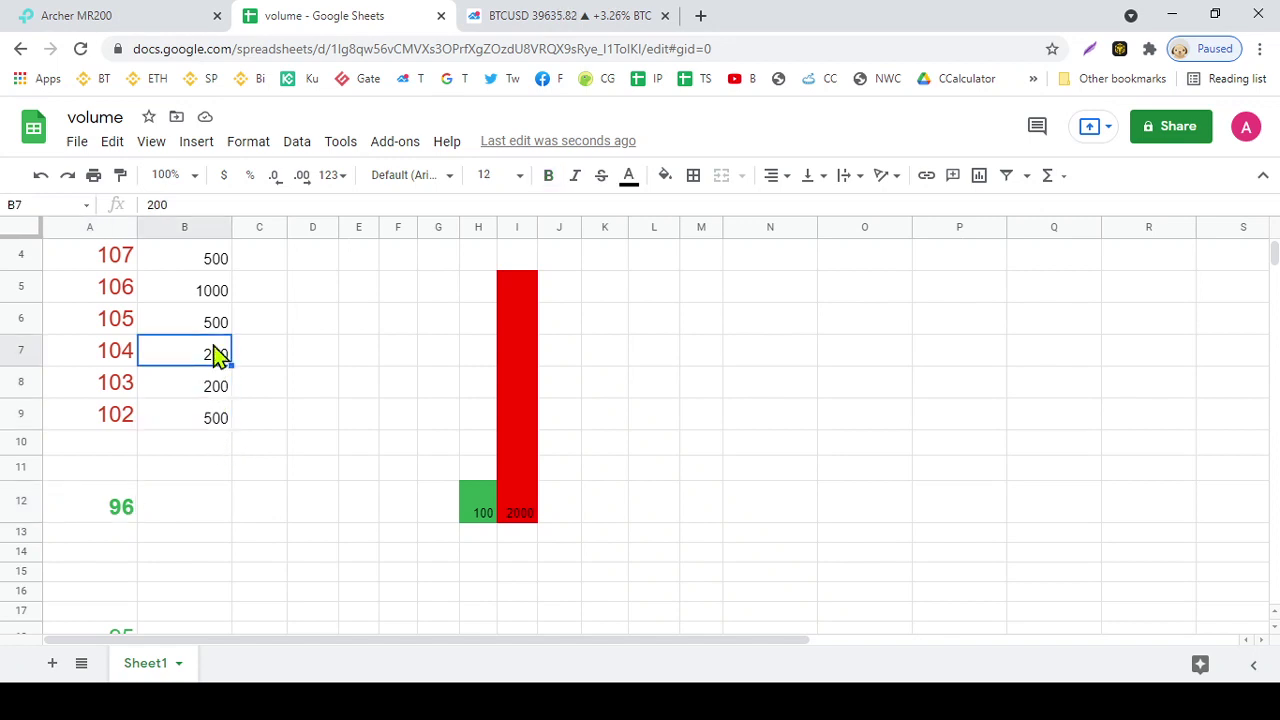
{"action": "left_click", "coordinate": [213, 326]}
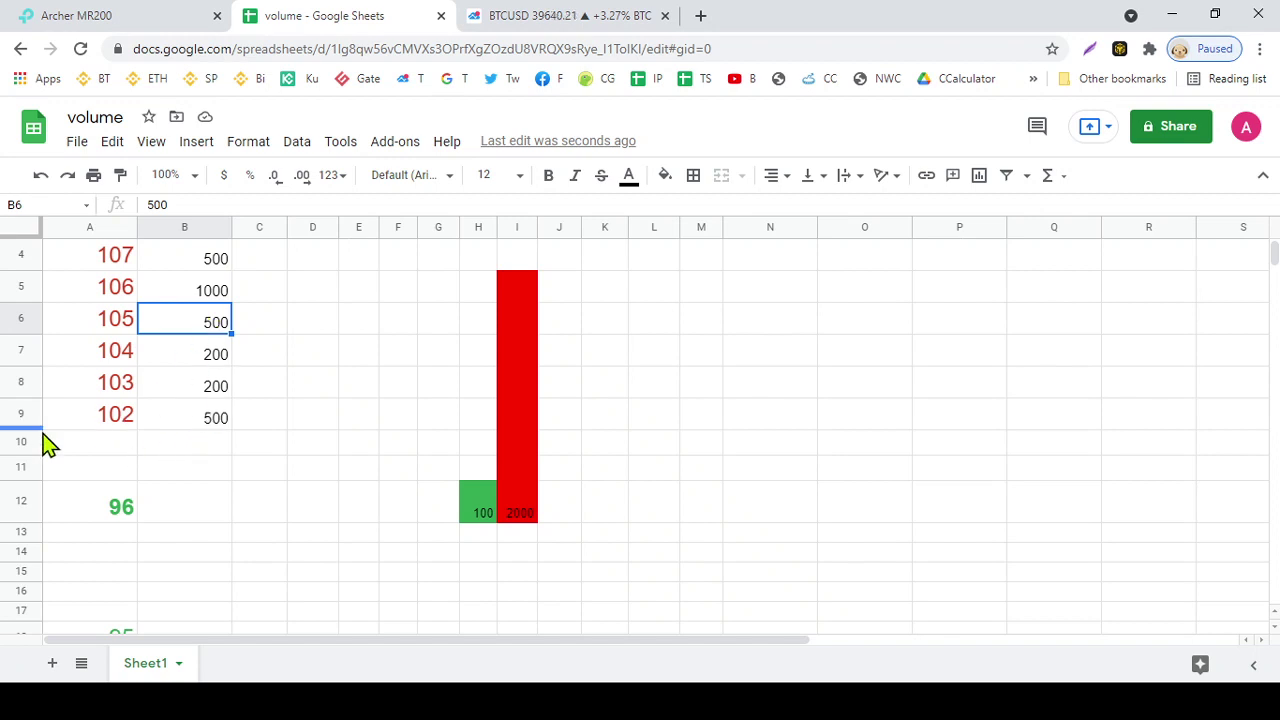
{"action": "left_click", "coordinate": [86, 423]}
{"action": "left_click", "coordinate": [166, 423]}
{"action": "key", "text": "Left"}
{"action": "key", "text": "Right"}
{"action": "key", "text": "Left"}
{"action": "key", "text": "Right"}
{"action": "key", "text": "Left"}
{"action": "key", "text": "Right"}
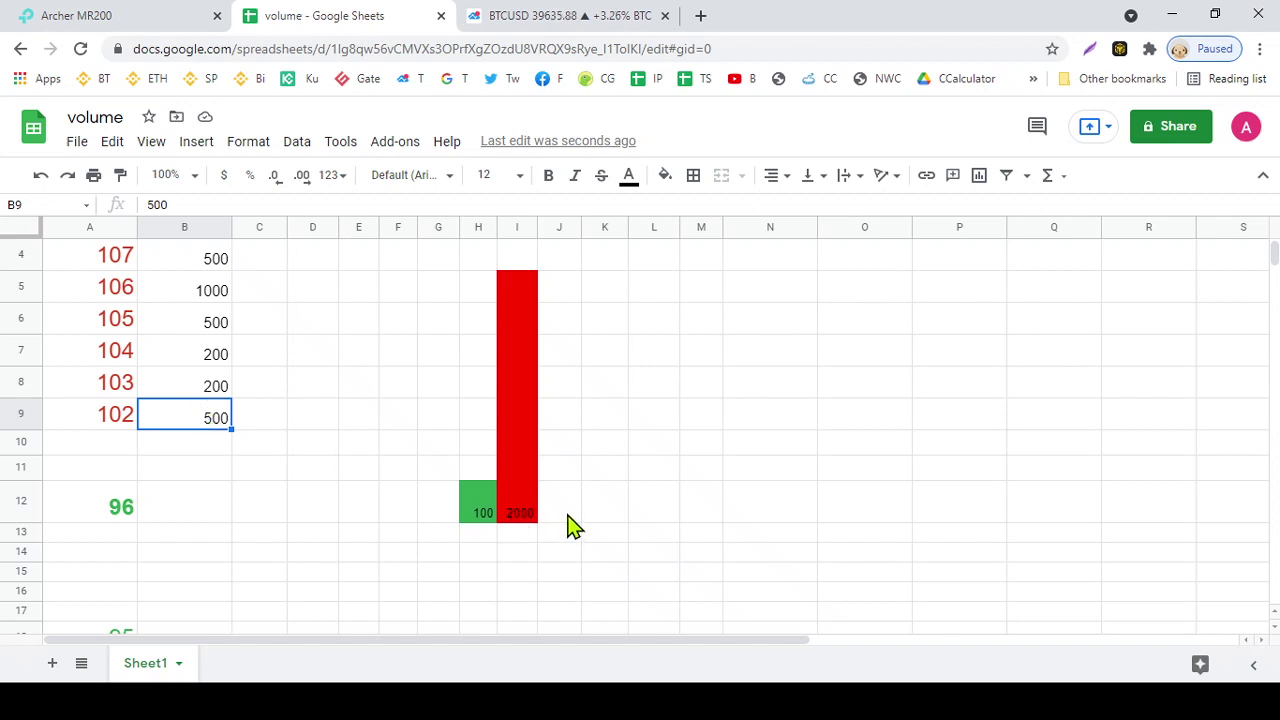
Clear the contents of rows 6 to 9 to remove the four lowest sell orders
{"action": "left_click", "coordinate": [127, 320]}
{"action": "left_click", "coordinate": [27, 325]}
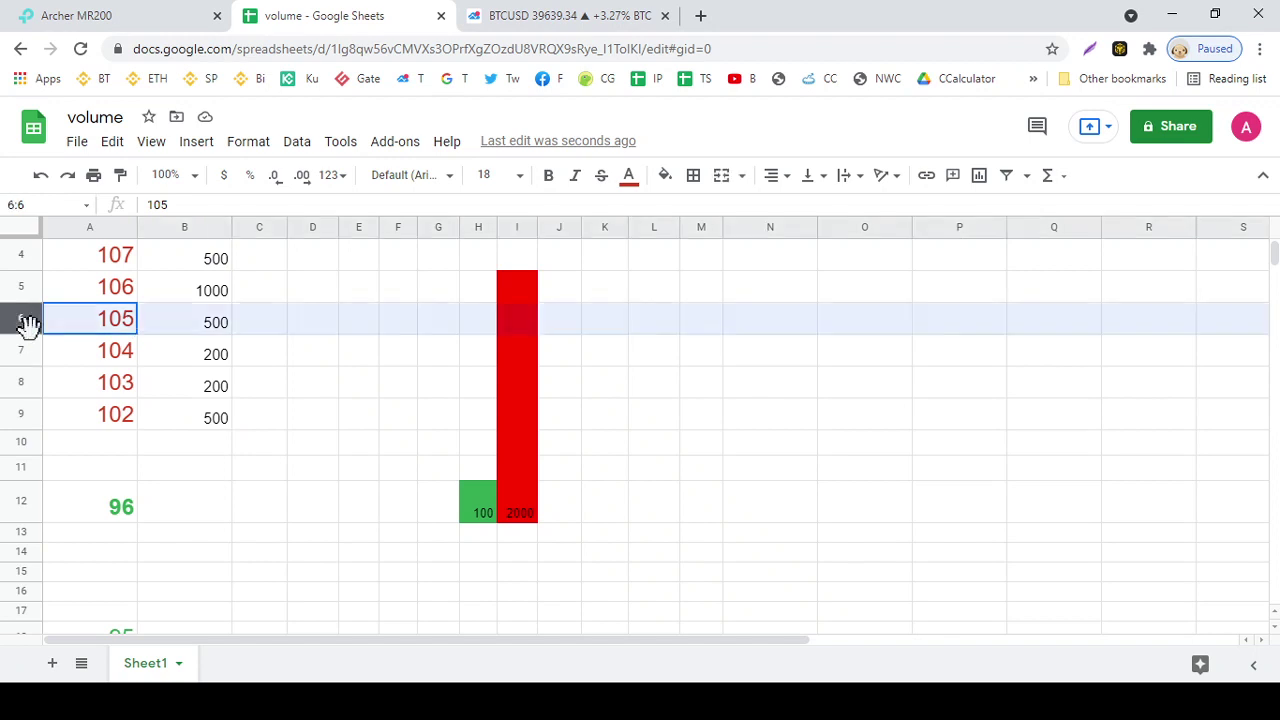
{"action": "left_click", "coordinate": [22, 410], "text": "shift"}
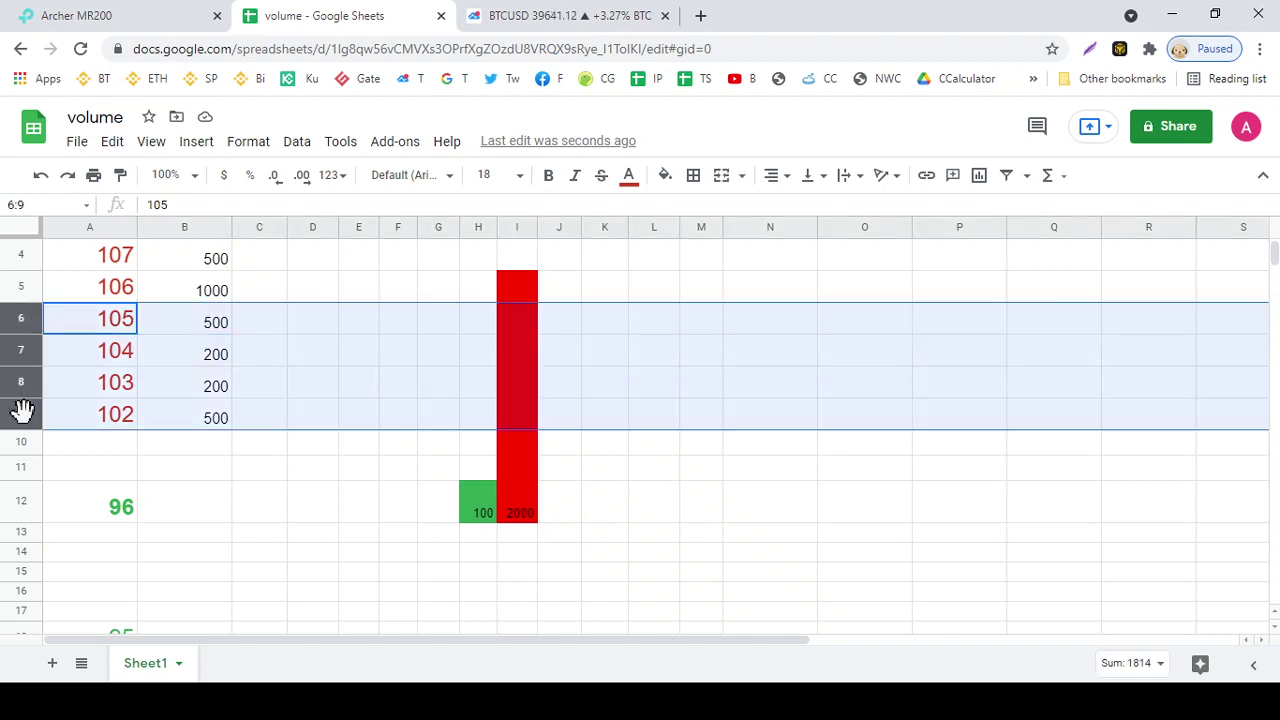
{"action": "key", "text": "Delete"}
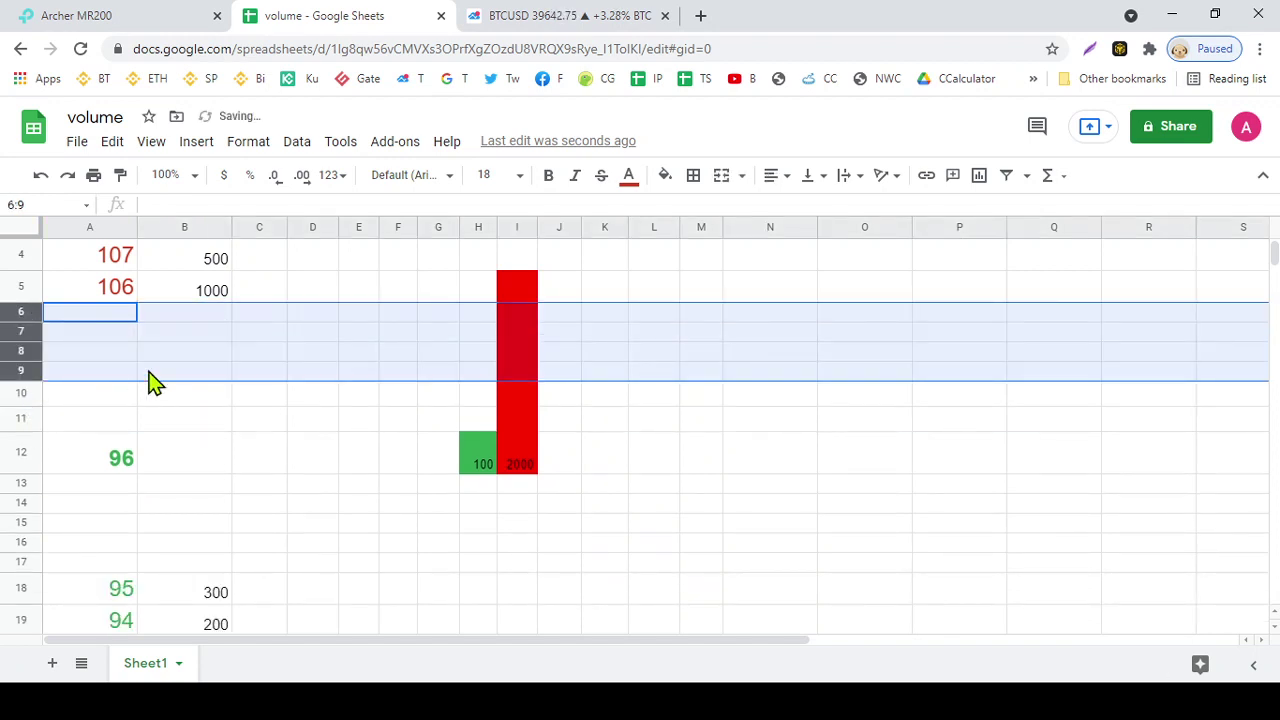
{"action": "left_click", "coordinate": [203, 318]}
Merge J8:J12 into a single cell as a new volume bar beside the red one
{"action": "left_click", "coordinate": [566, 466]}
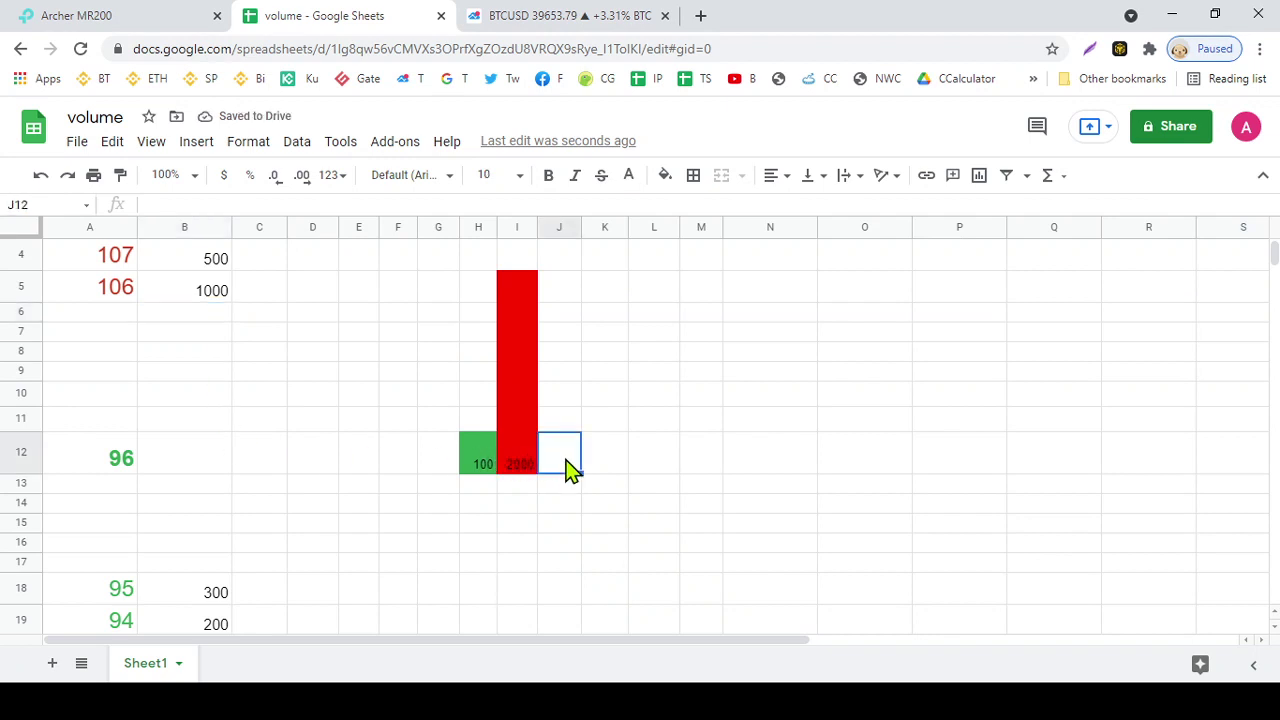
{"action": "scroll", "coordinate": [597, 481], "scroll_direction": "up", "scroll_amount": 1}
{"action": "left_click", "coordinate": [563, 416]}
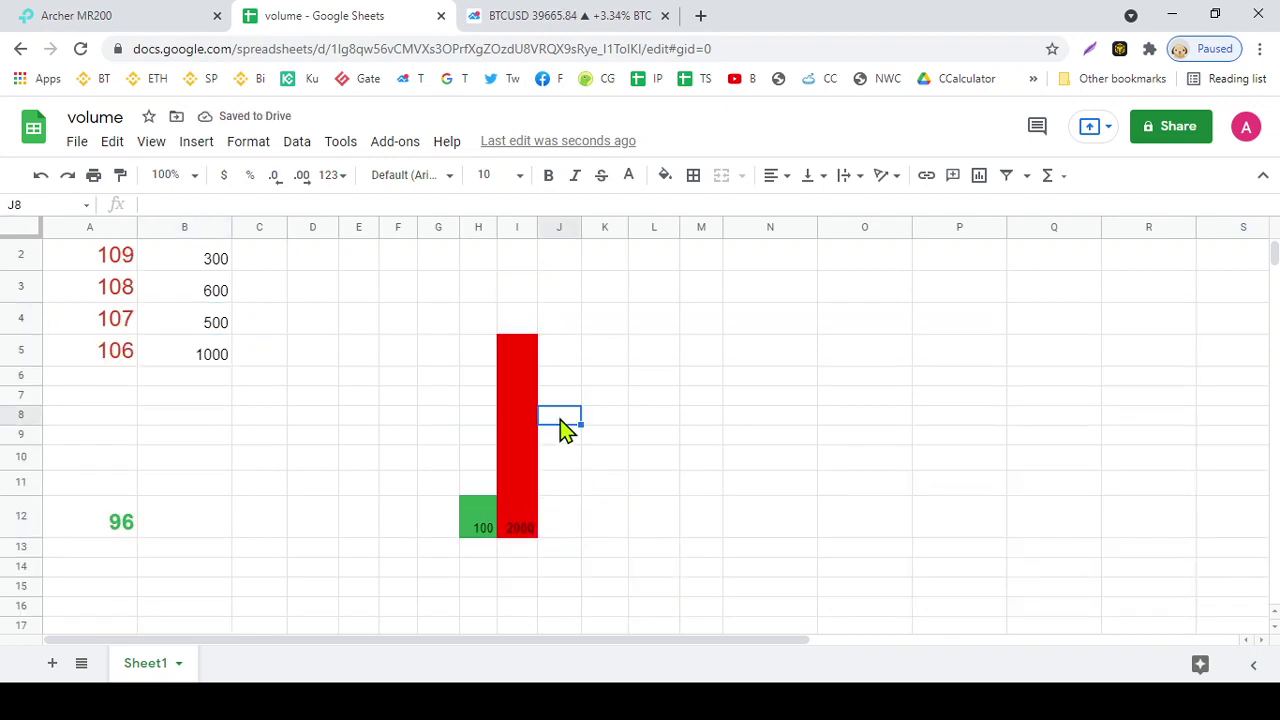
{"action": "left_click", "coordinate": [575, 530], "text": "shift"}
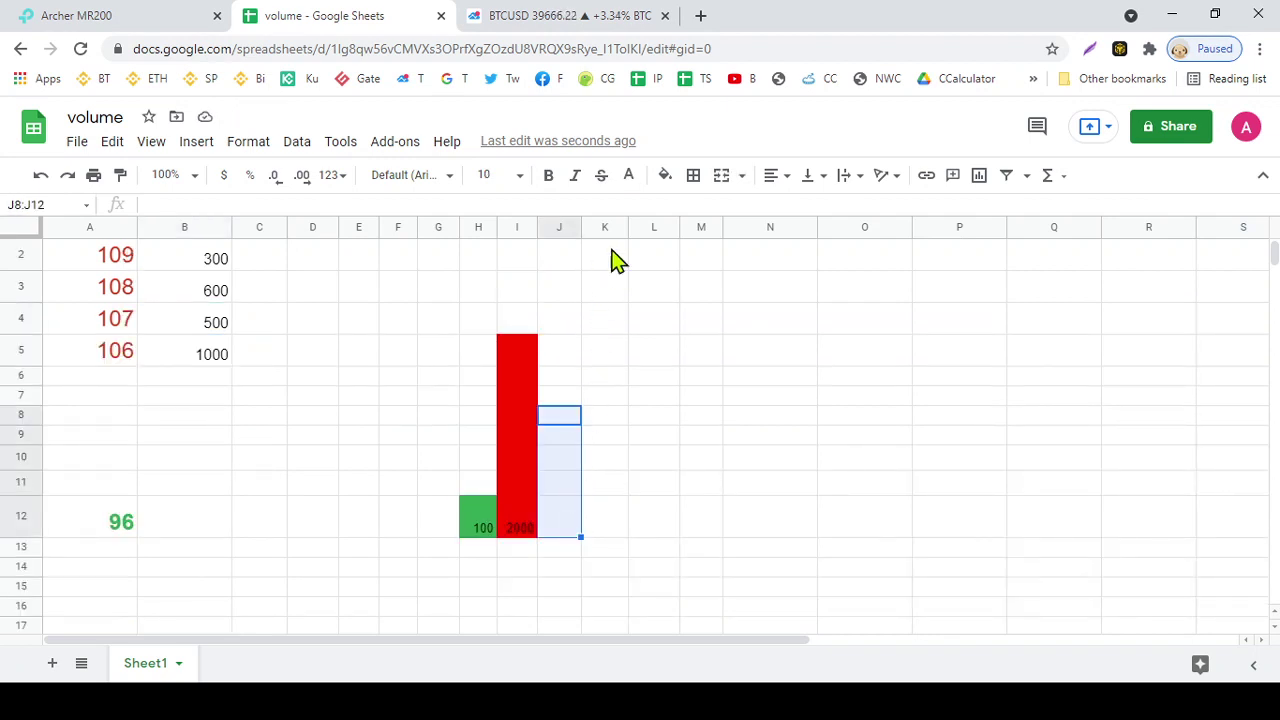
{"action": "left_click", "coordinate": [718, 178]}
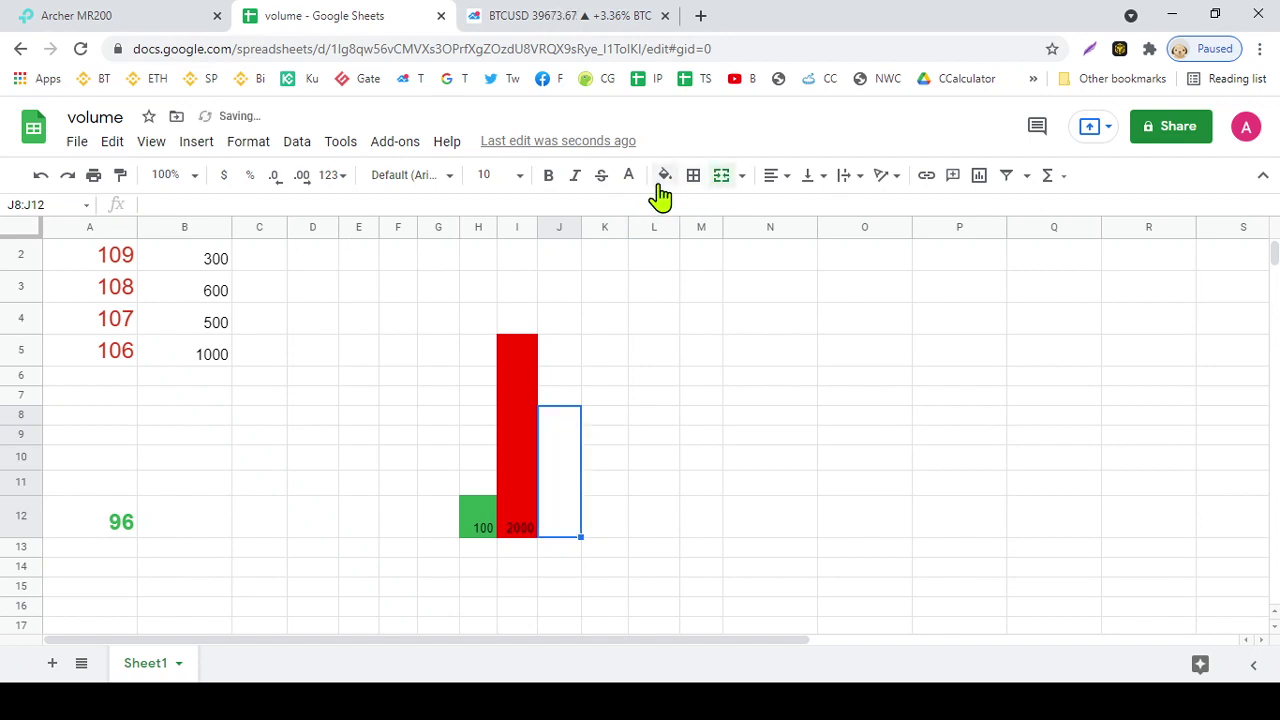
Fill the merged bar in J8:J12 with the custom green and enter 1400 as its volume
{"action": "left_click", "coordinate": [662, 184]}
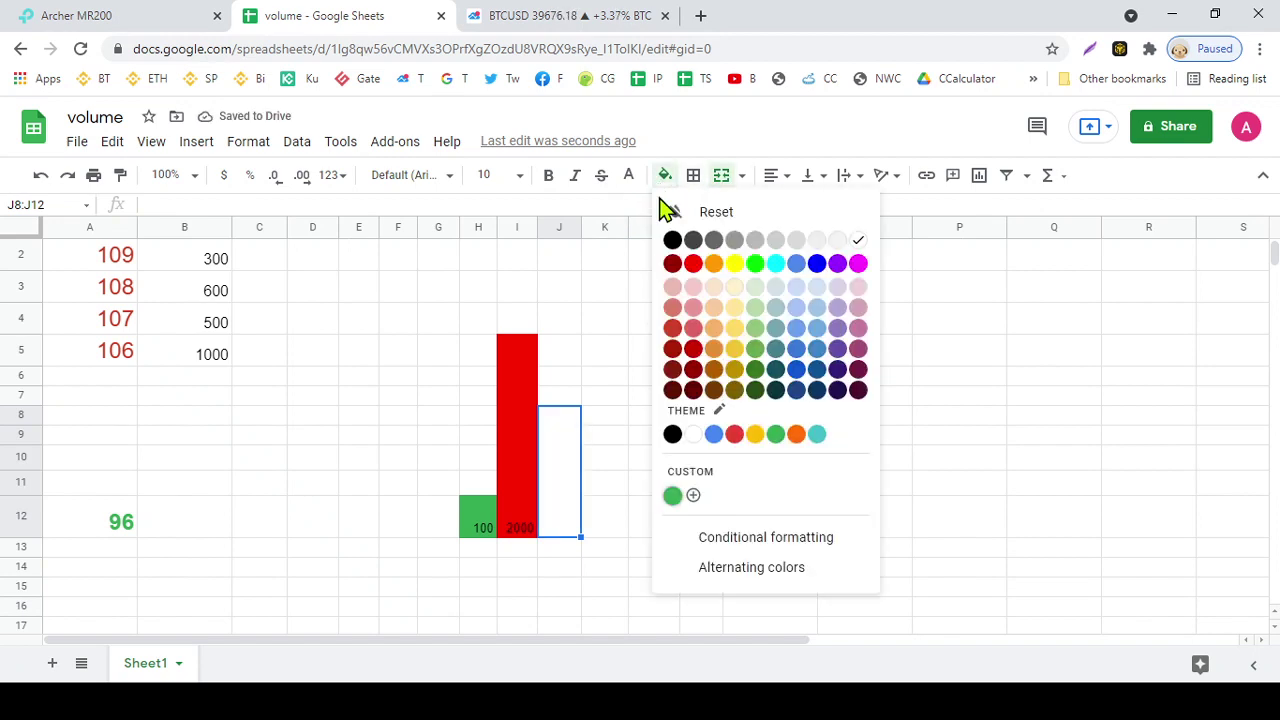
{"action": "left_click", "coordinate": [671, 497]}
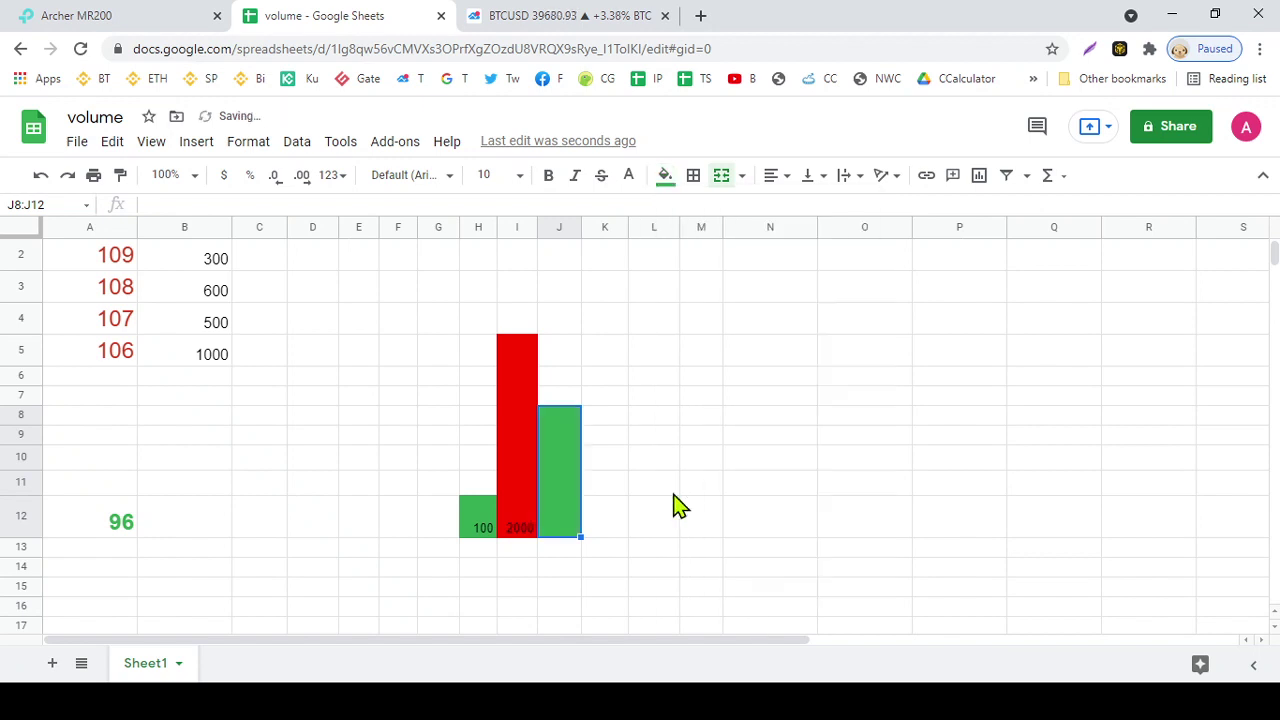
{"action": "type", "text": "1400"}
{"action": "left_click", "coordinate": [705, 566]}
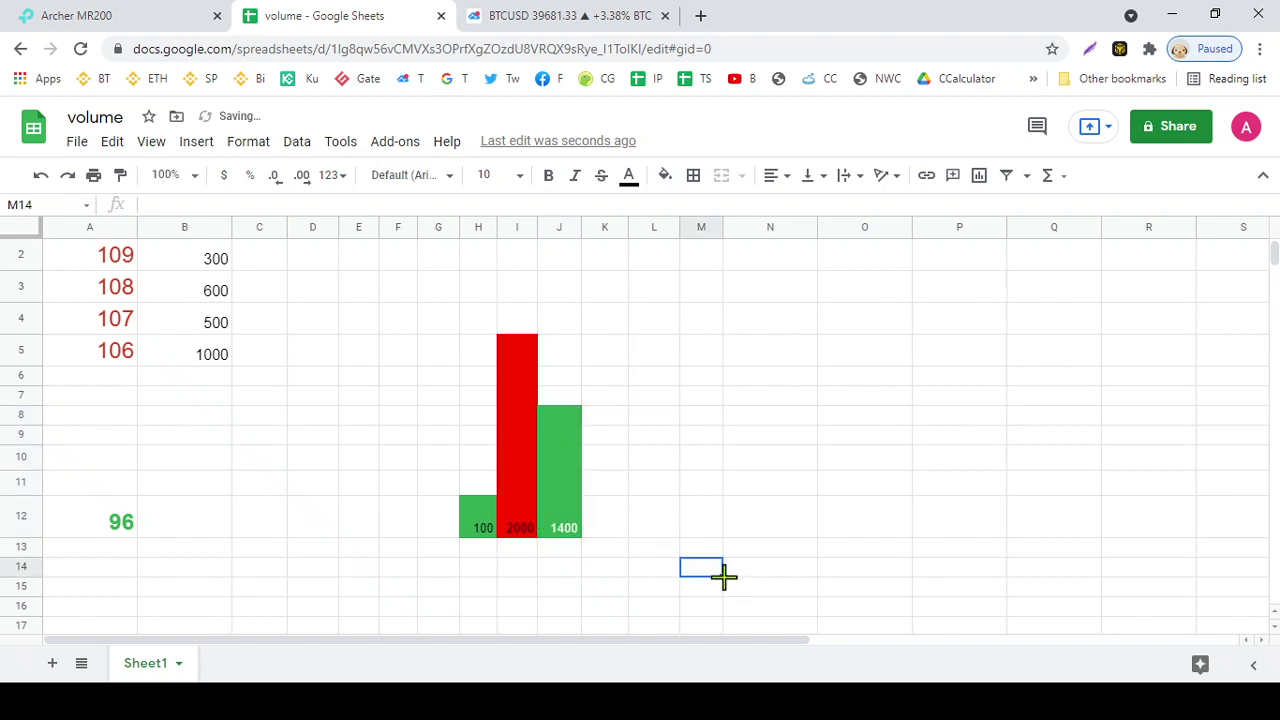
Compare the new green volume bar in column J with the bars in columns H and I
{"action": "scroll", "coordinate": [232, 512], "scroll_direction": "down", "scroll_amount": 1}
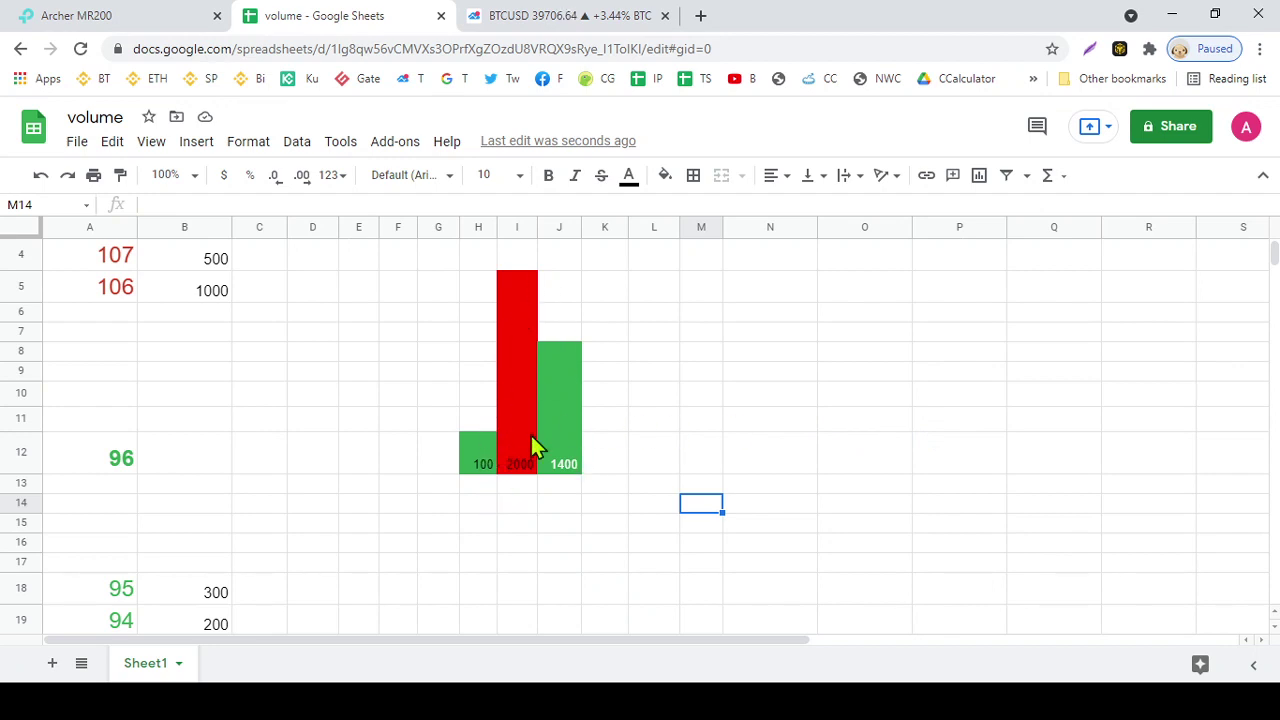
{"action": "left_click", "coordinate": [648, 455]}
{"action": "left_click", "coordinate": [763, 463]}
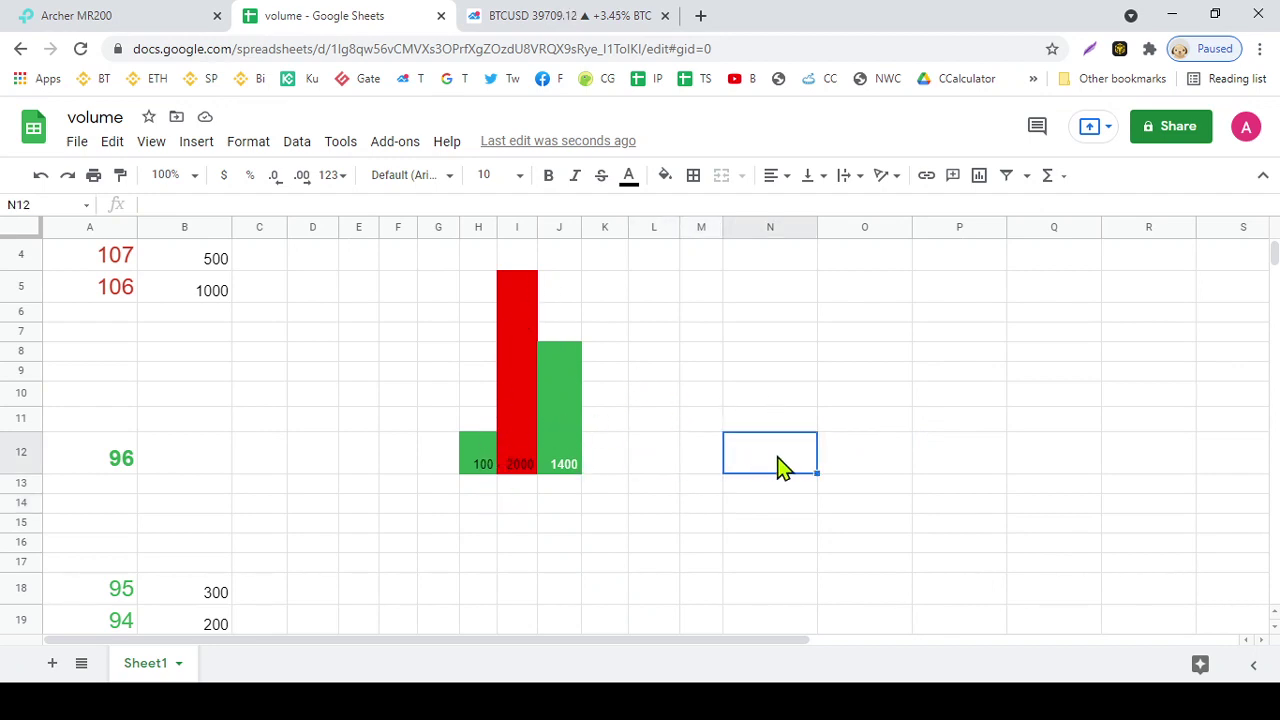
{"action": "left_click", "coordinate": [846, 466]}
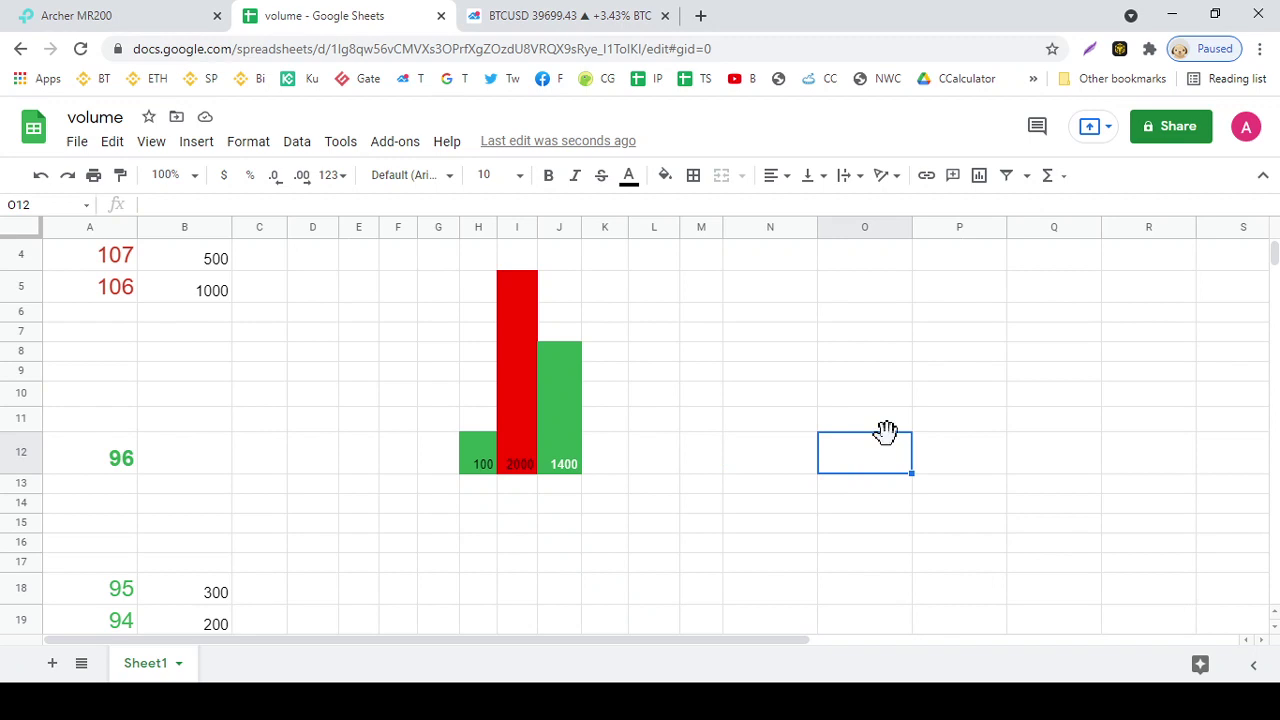
{"action": "left_click", "coordinate": [562, 455]}
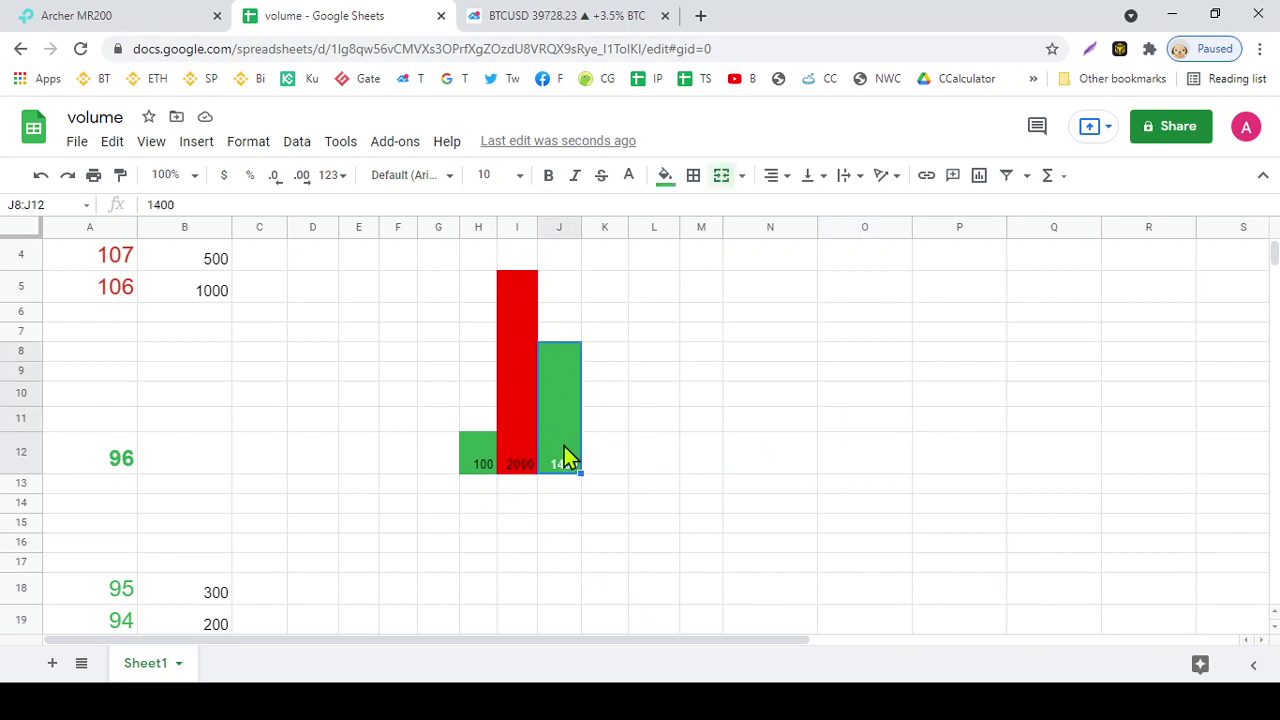
{"action": "left_click", "coordinate": [486, 462]}
{"action": "left_click", "coordinate": [527, 444]}
{"action": "left_click", "coordinate": [540, 451]}
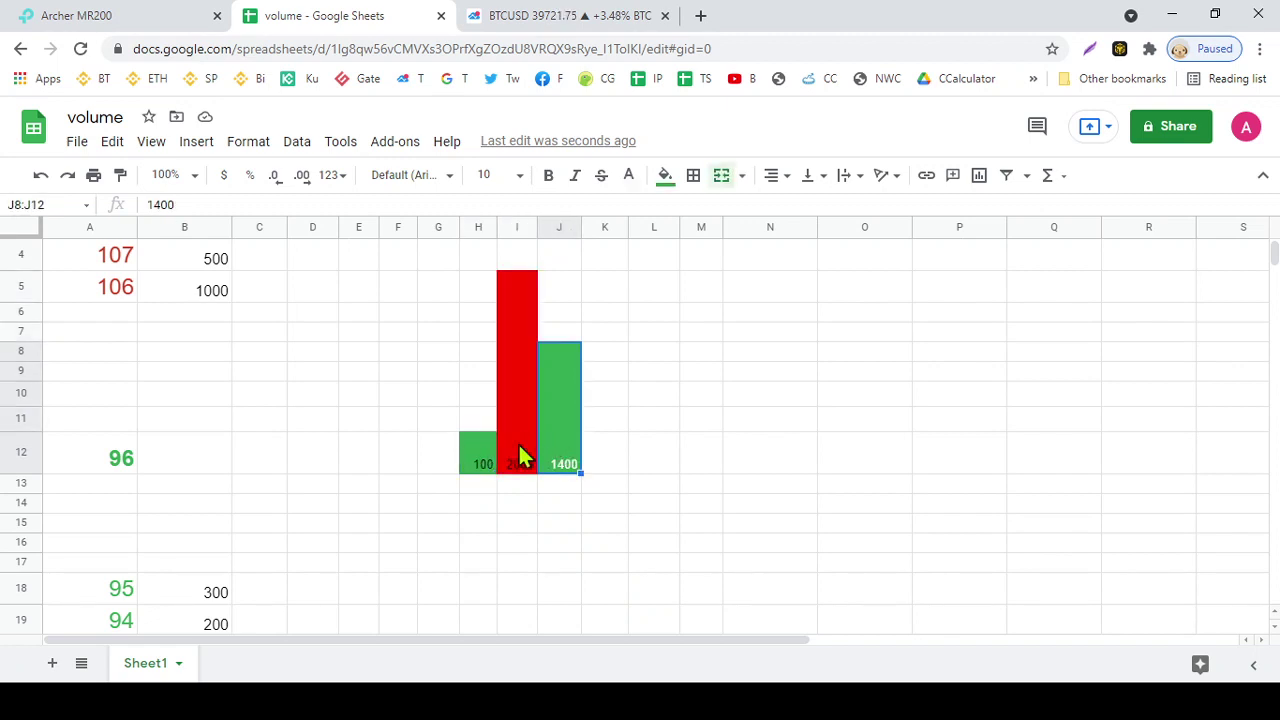
{"action": "left_click", "coordinate": [490, 462]}
{"action": "left_click", "coordinate": [645, 457]}
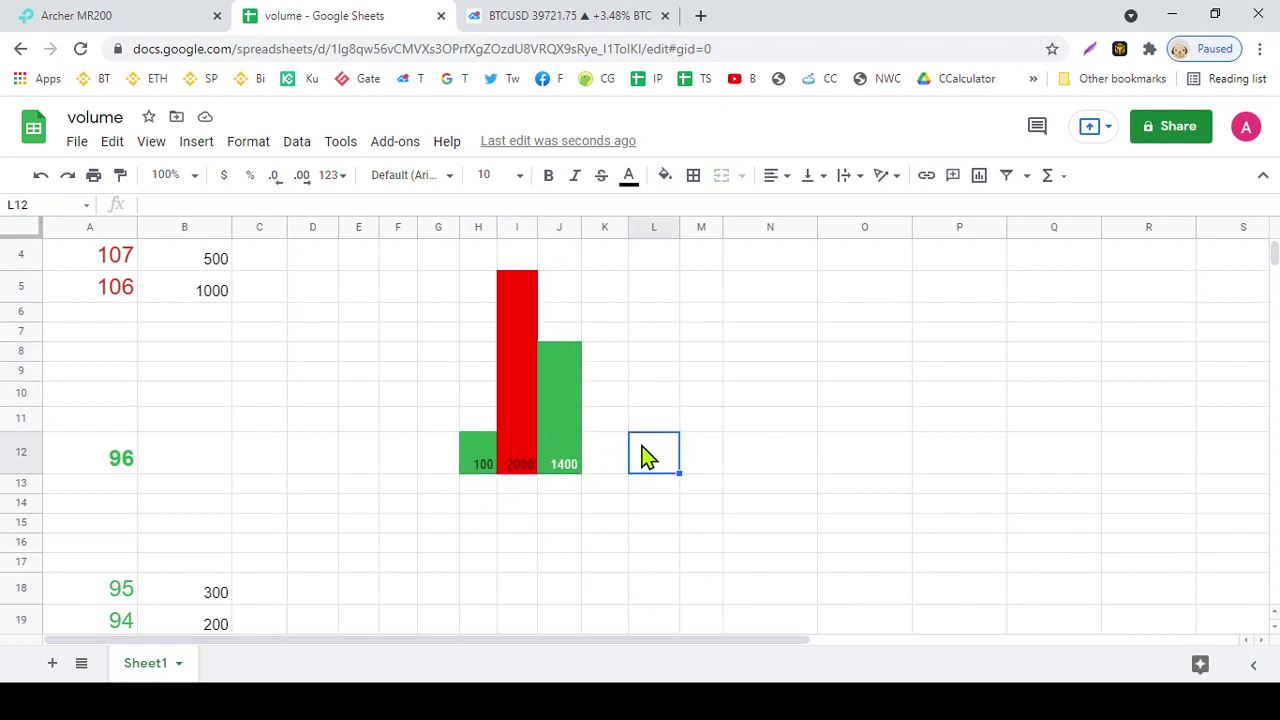
Examine the remaining sell orders in rows 1 to 5 alongside the green bar in J8:J12
{"action": "scroll", "coordinate": [630, 457], "scroll_direction": "up", "scroll_amount": 1}
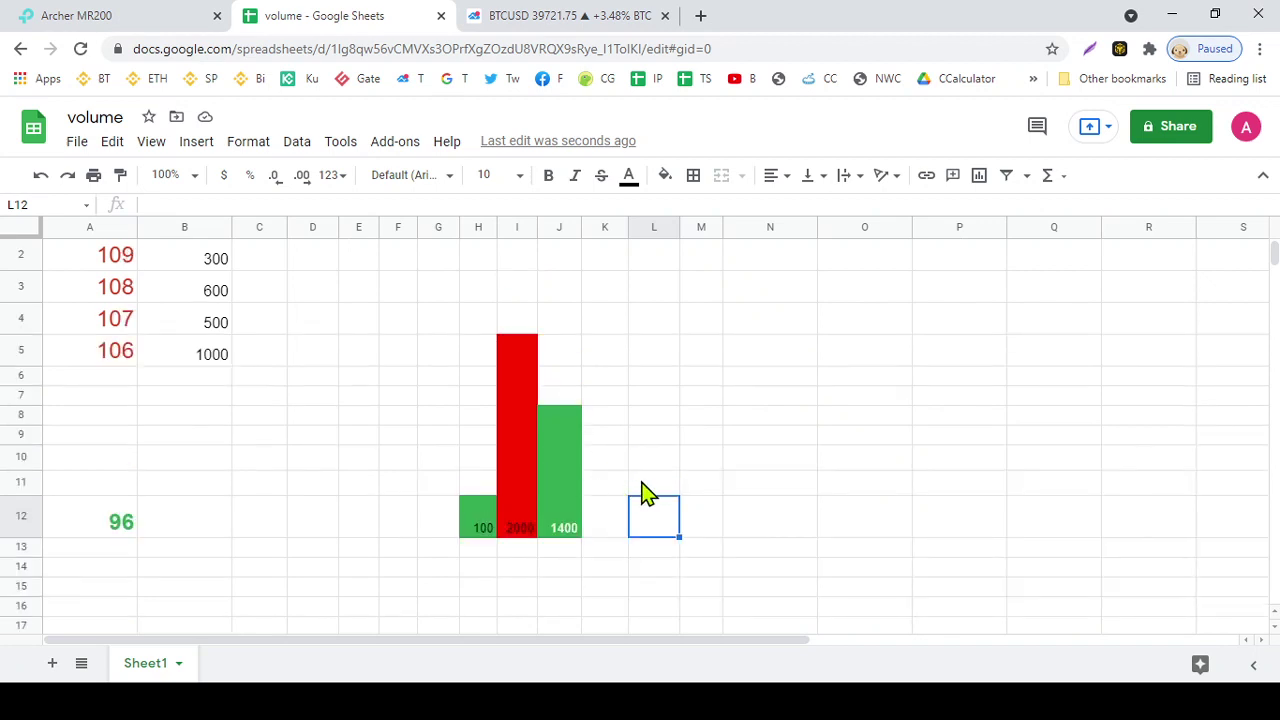
{"action": "scroll", "coordinate": [645, 492], "scroll_direction": "up", "scroll_amount": 1}
{"action": "left_click", "coordinate": [362, 292]}
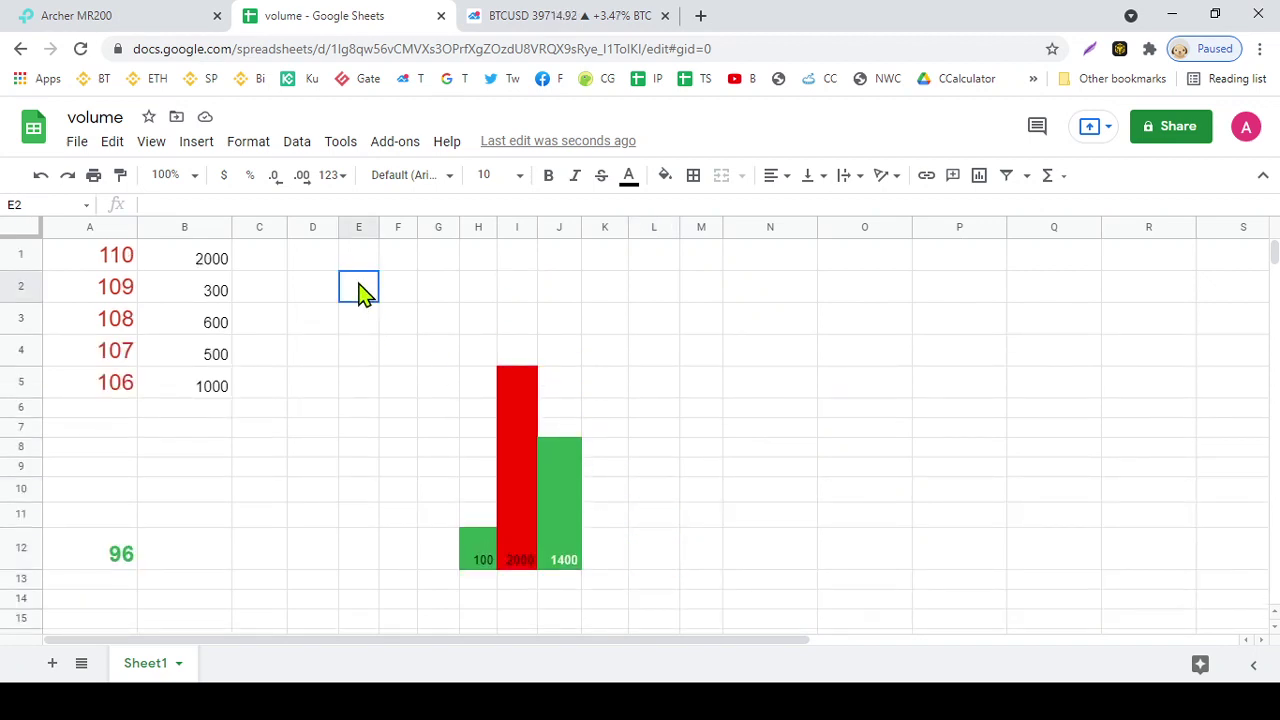
{"action": "left_click", "coordinate": [463, 470]}
{"action": "left_click", "coordinate": [556, 508]}
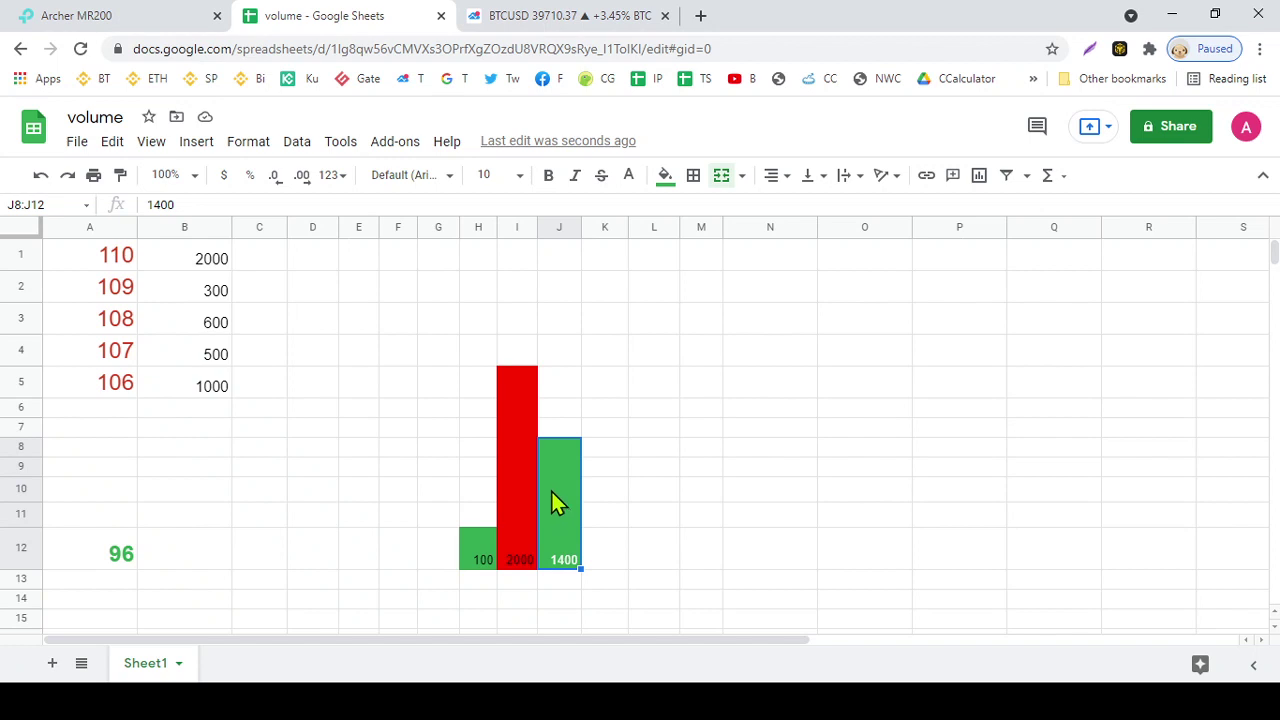
{"action": "left_click", "coordinate": [625, 491]}
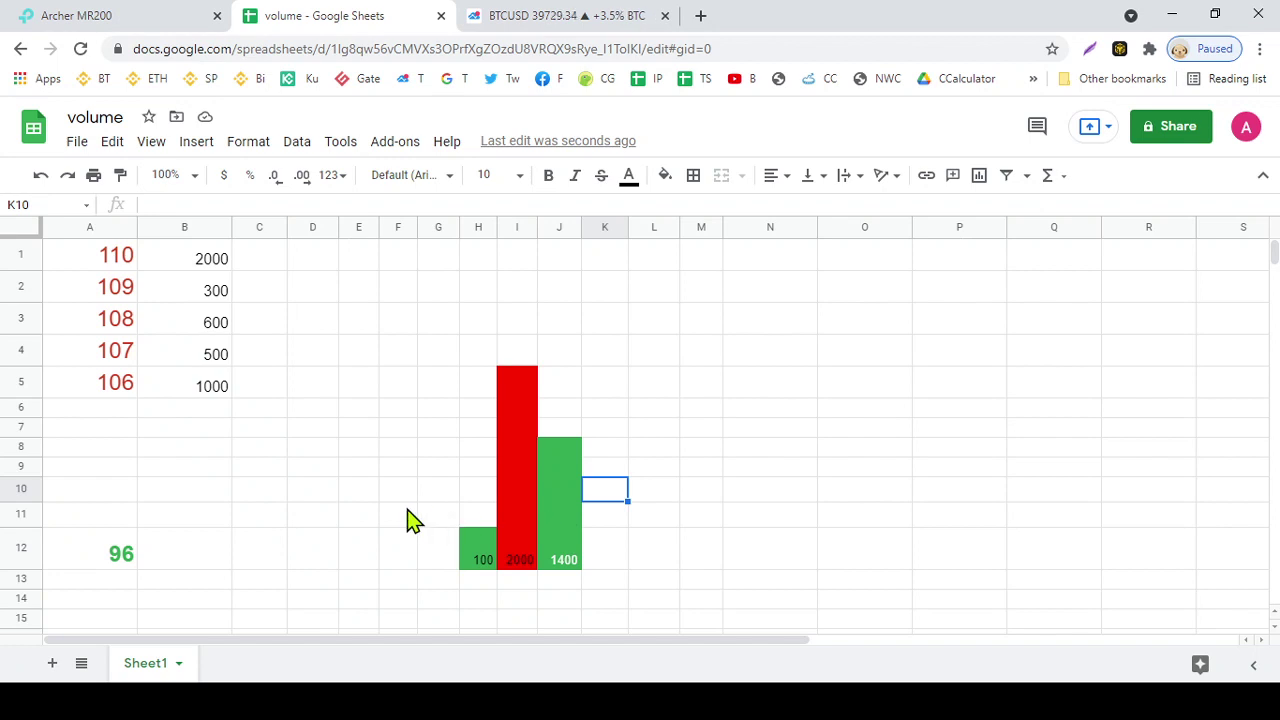
Relate the red sell volume bar in I5:I12 to the emptied buy order row 17 and the remaining buy orders
{"action": "scroll", "coordinate": [410, 520], "scroll_direction": "down", "scroll_amount": 1}
{"action": "scroll", "coordinate": [408, 520], "scroll_direction": "down", "scroll_amount": 1}
{"action": "scroll", "coordinate": [415, 470], "scroll_direction": "up", "scroll_amount": 2}
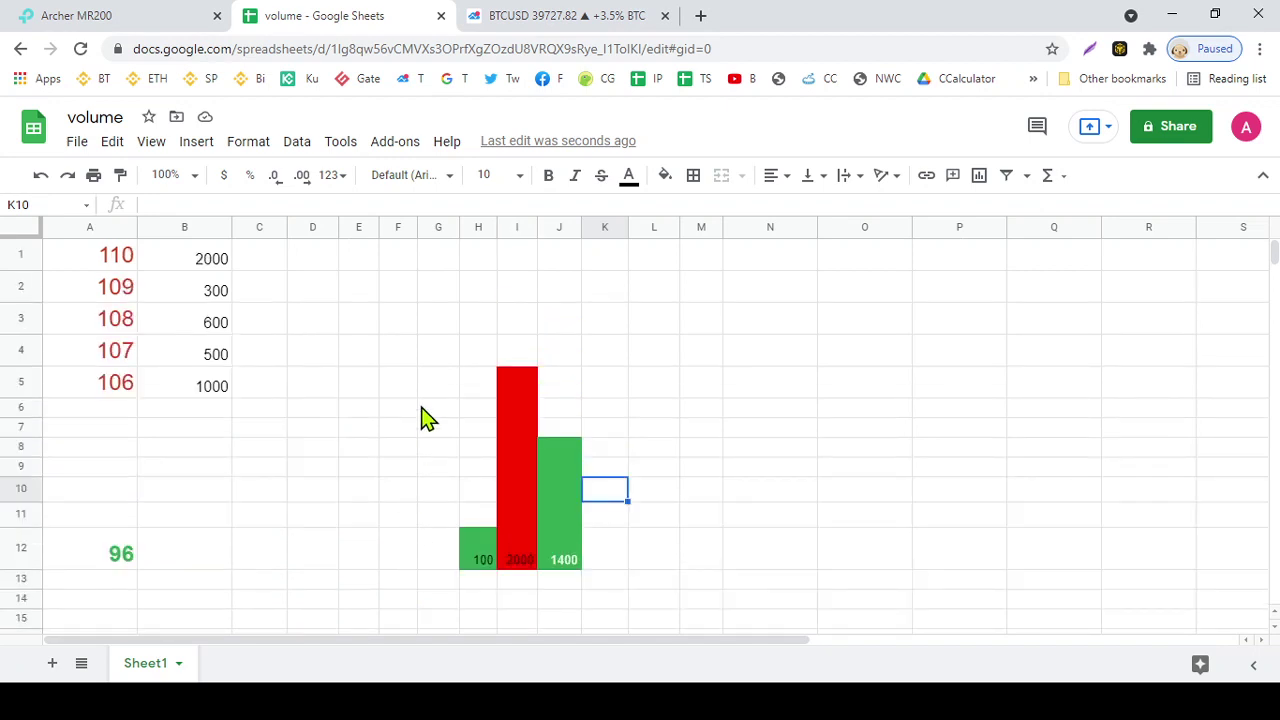
{"action": "left_click", "coordinate": [397, 290]}
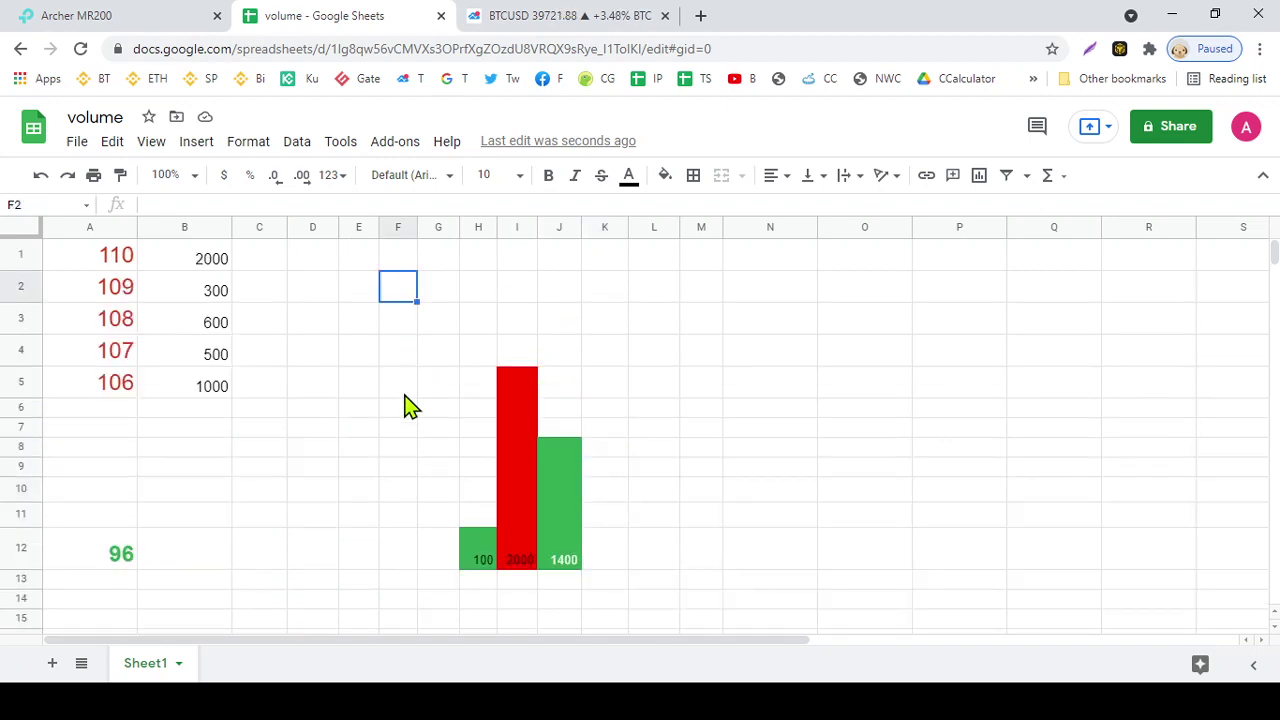
{"action": "scroll", "coordinate": [397, 414], "scroll_direction": "down", "scroll_amount": 1}
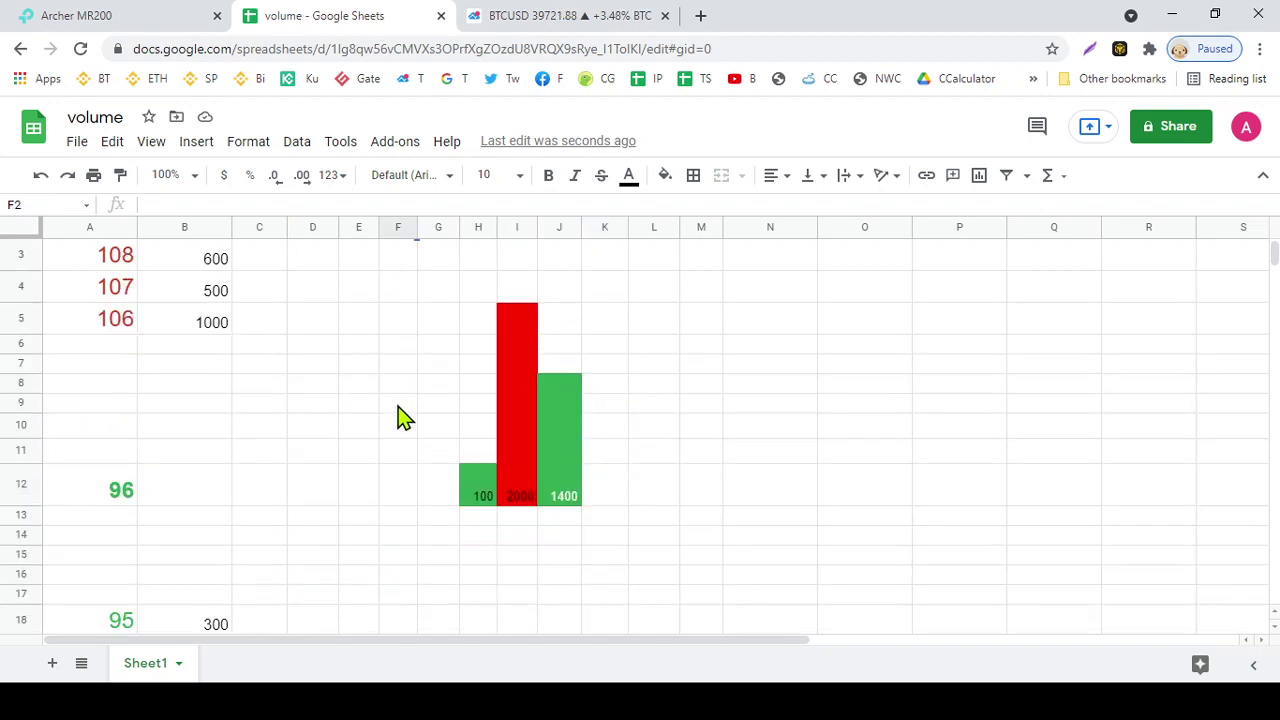
{"action": "scroll", "coordinate": [400, 417], "scroll_direction": "down", "scroll_amount": 1}
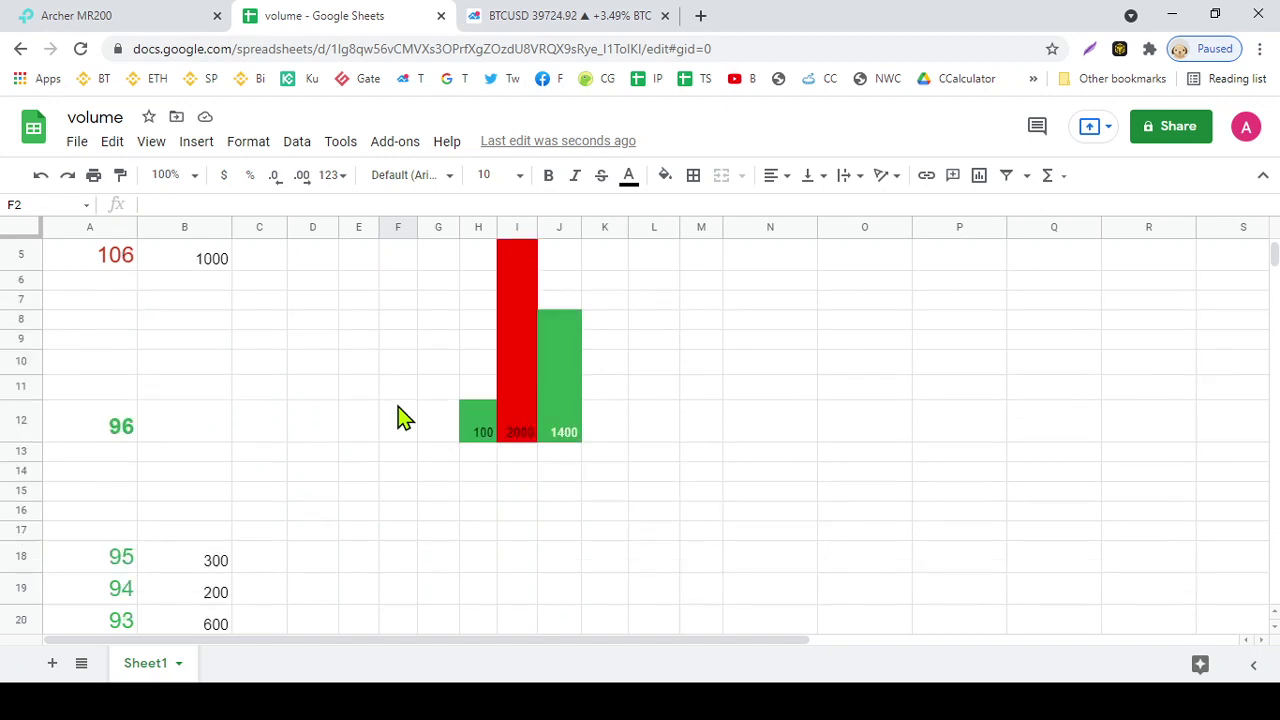
{"action": "left_click", "coordinate": [522, 443]}
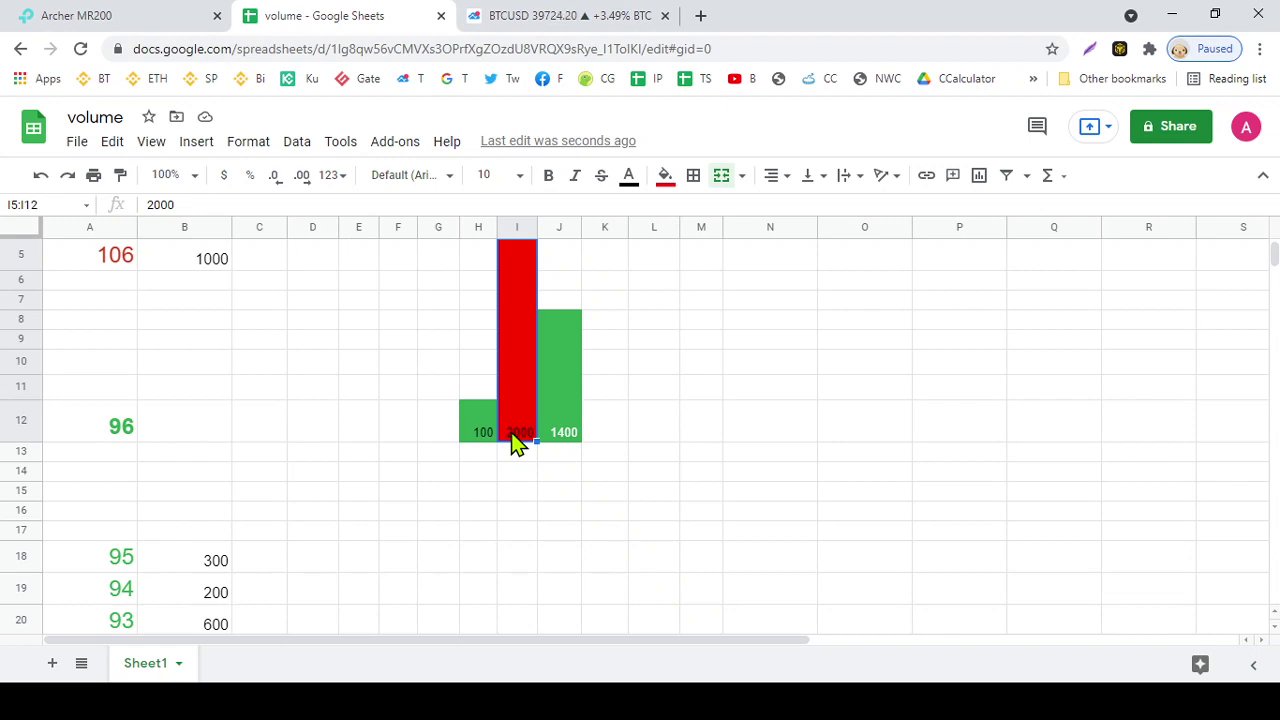
{"action": "left_click", "coordinate": [123, 530]}
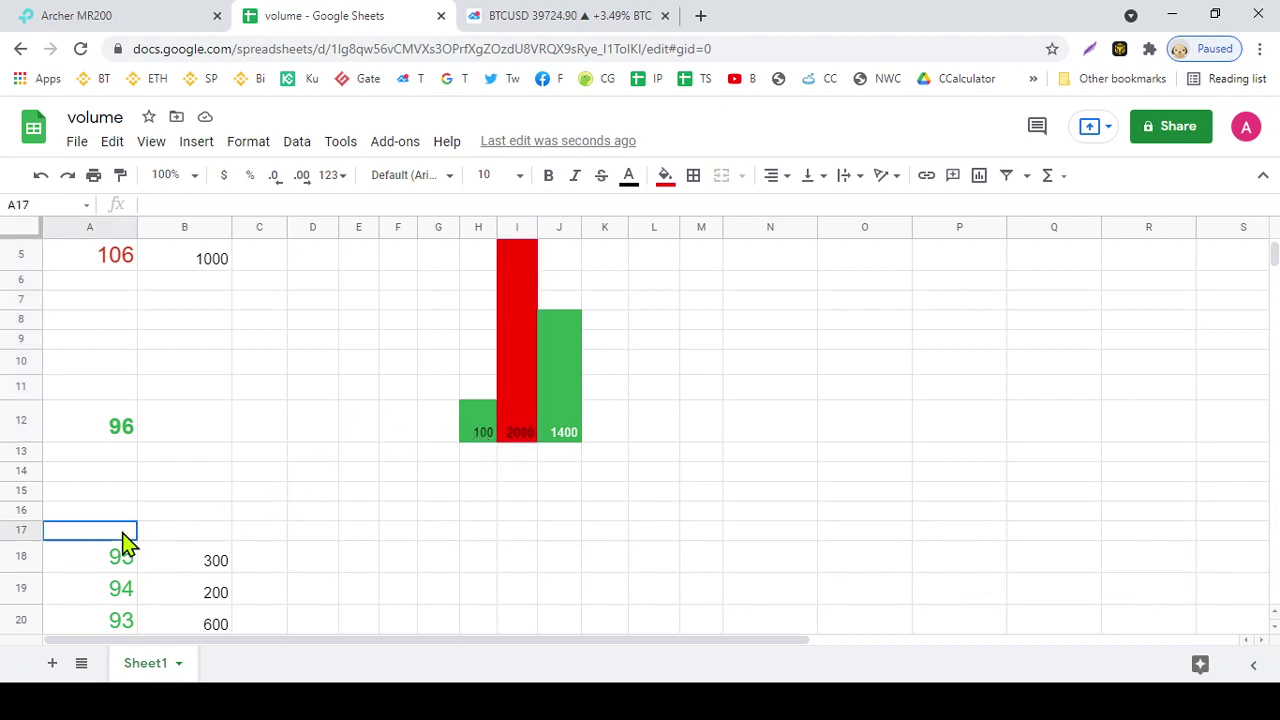
{"action": "left_click", "coordinate": [518, 433]}
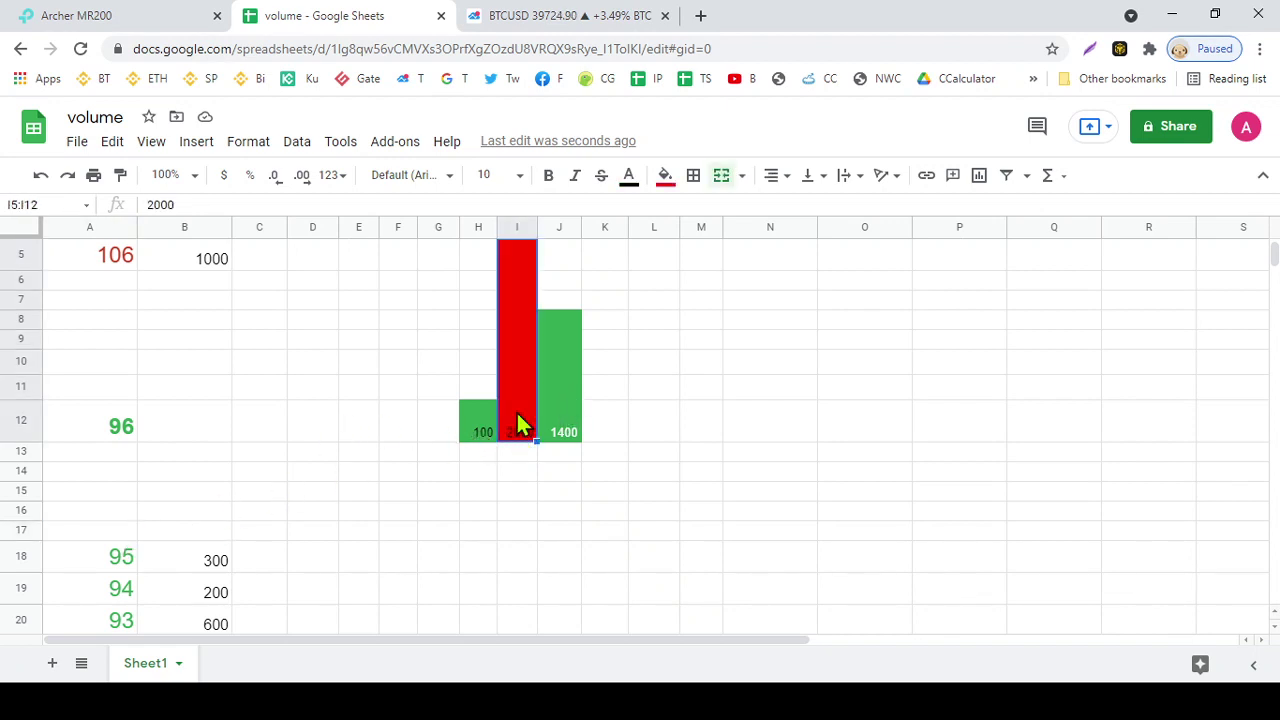
Compare the green volume bars in J8:J12 and H12 with the emptied sell order row 6
{"action": "scroll", "coordinate": [520, 510], "scroll_direction": "up", "scroll_amount": 1}
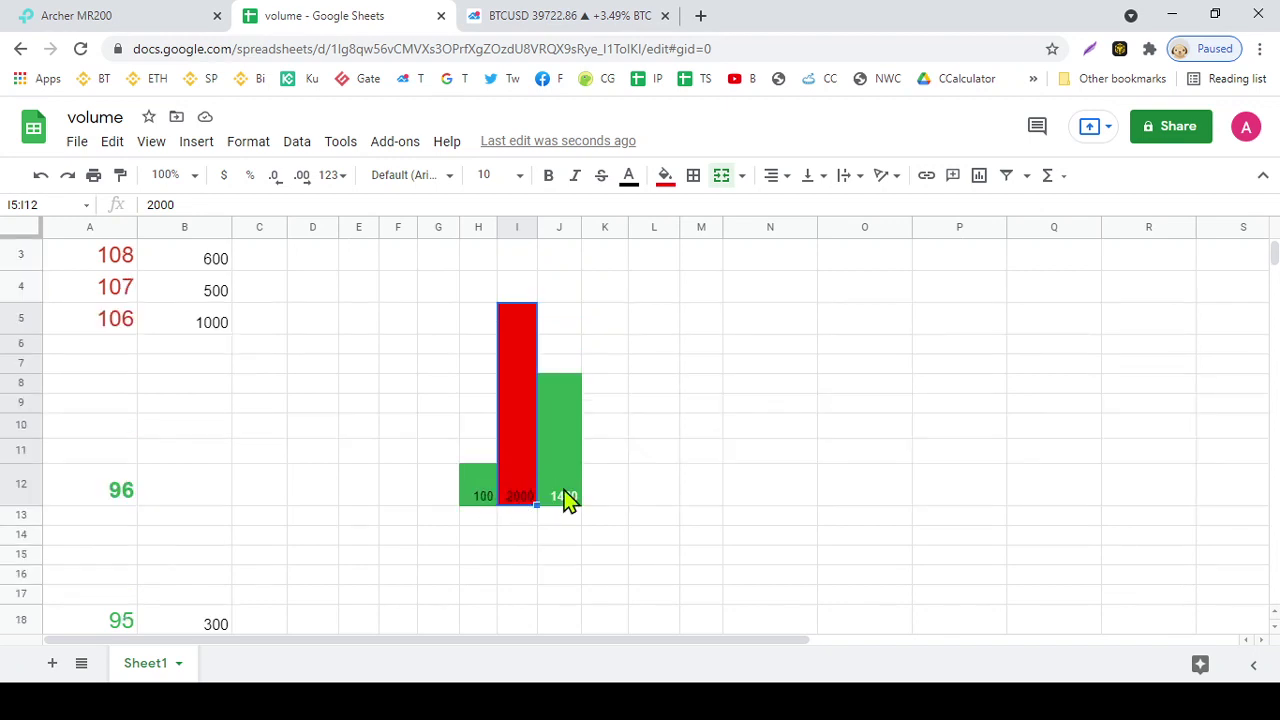
{"action": "left_click", "coordinate": [564, 498]}
{"action": "left_click", "coordinate": [485, 503]}
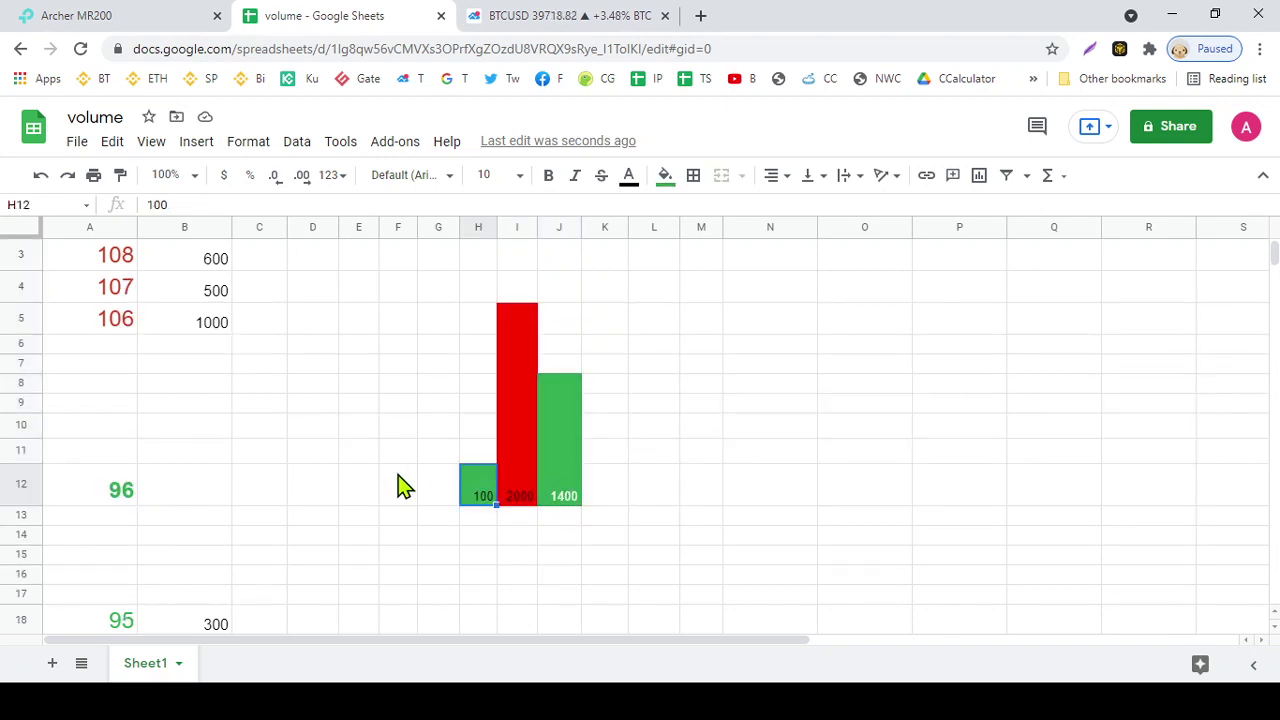
{"action": "left_click", "coordinate": [120, 348]}
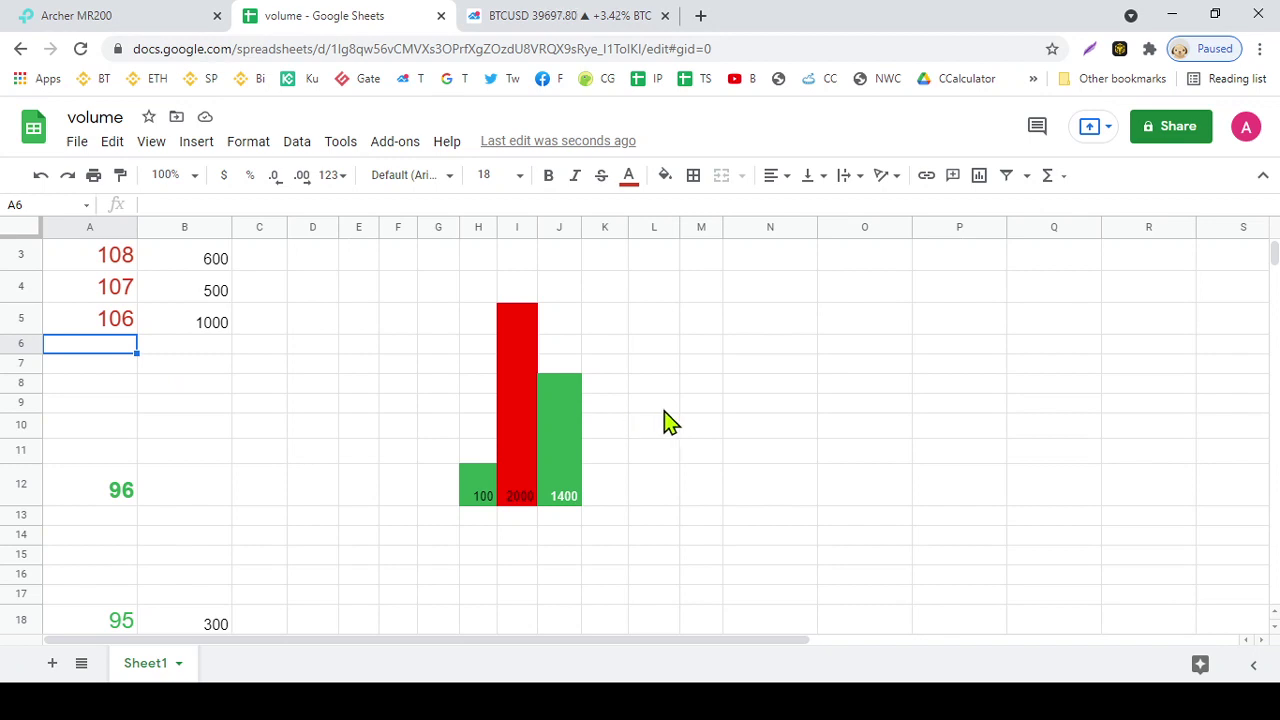
Select the empty range M5:M12 to outline a bar as tall as the red one in column I
{"action": "left_click", "coordinate": [693, 330]}
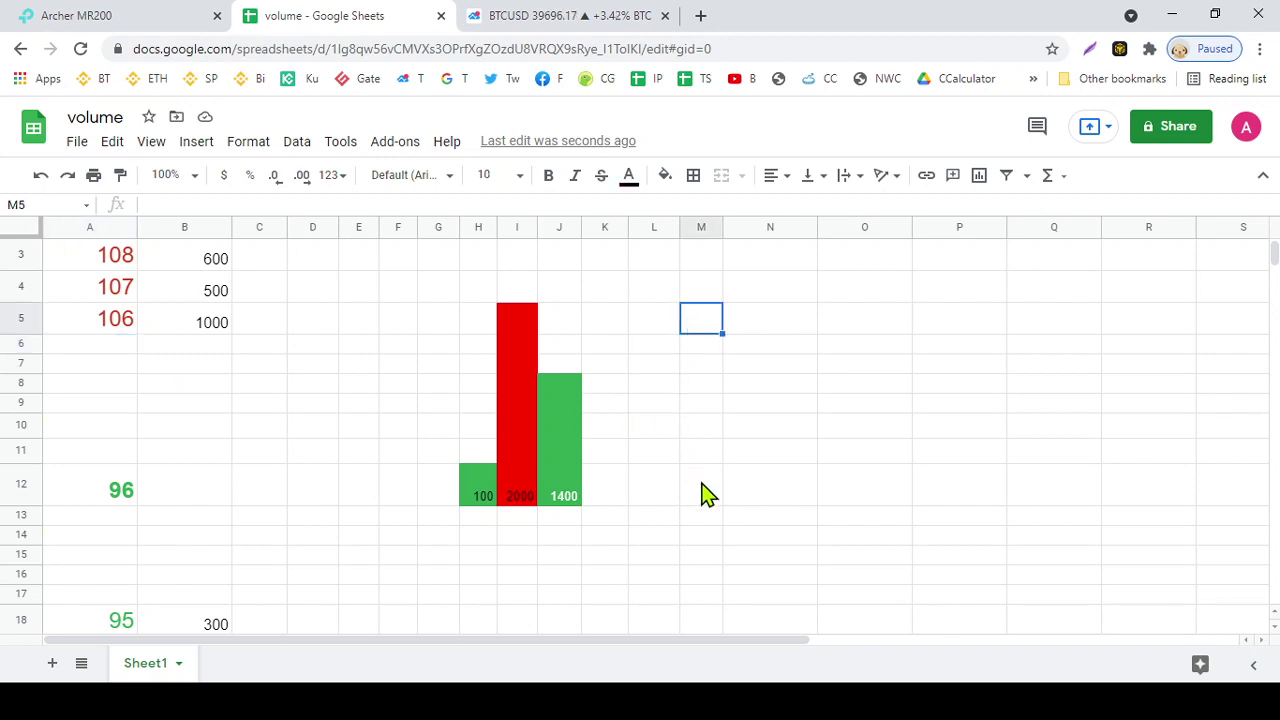
{"action": "left_click", "coordinate": [705, 503], "text": "shift"}
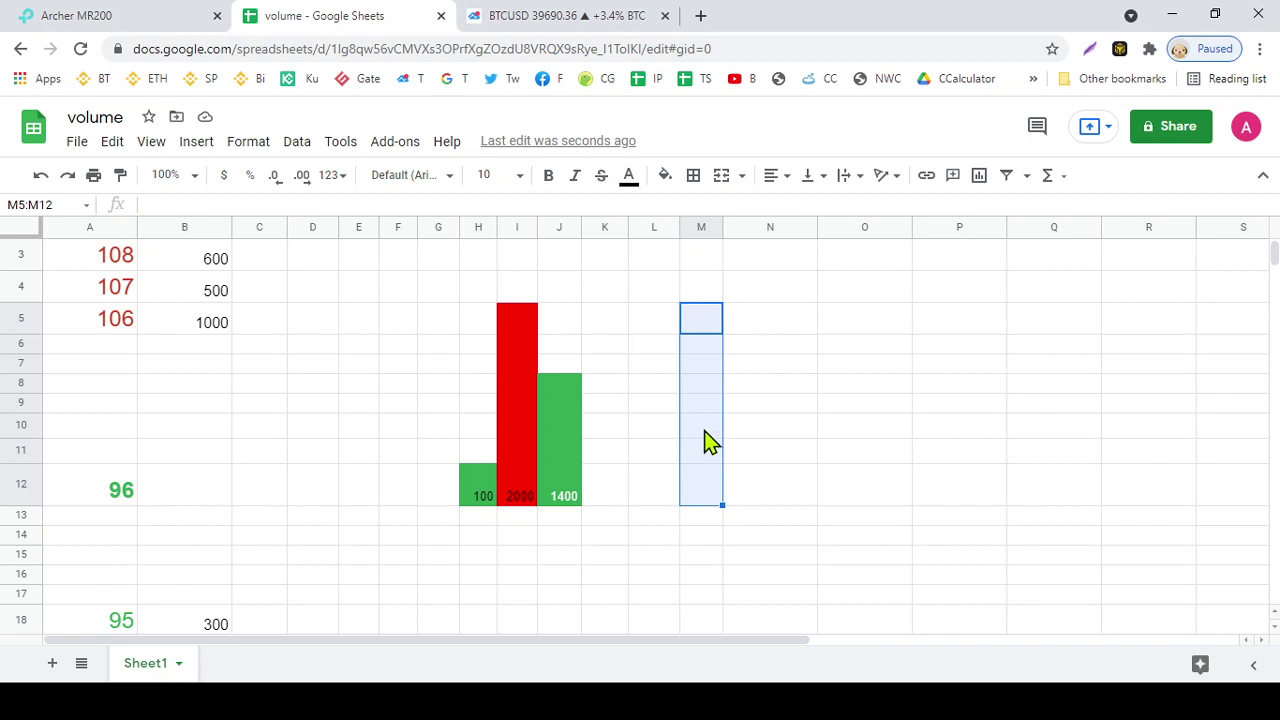
{"action": "left_click", "coordinate": [705, 430]}
{"action": "left_click", "coordinate": [708, 485]}
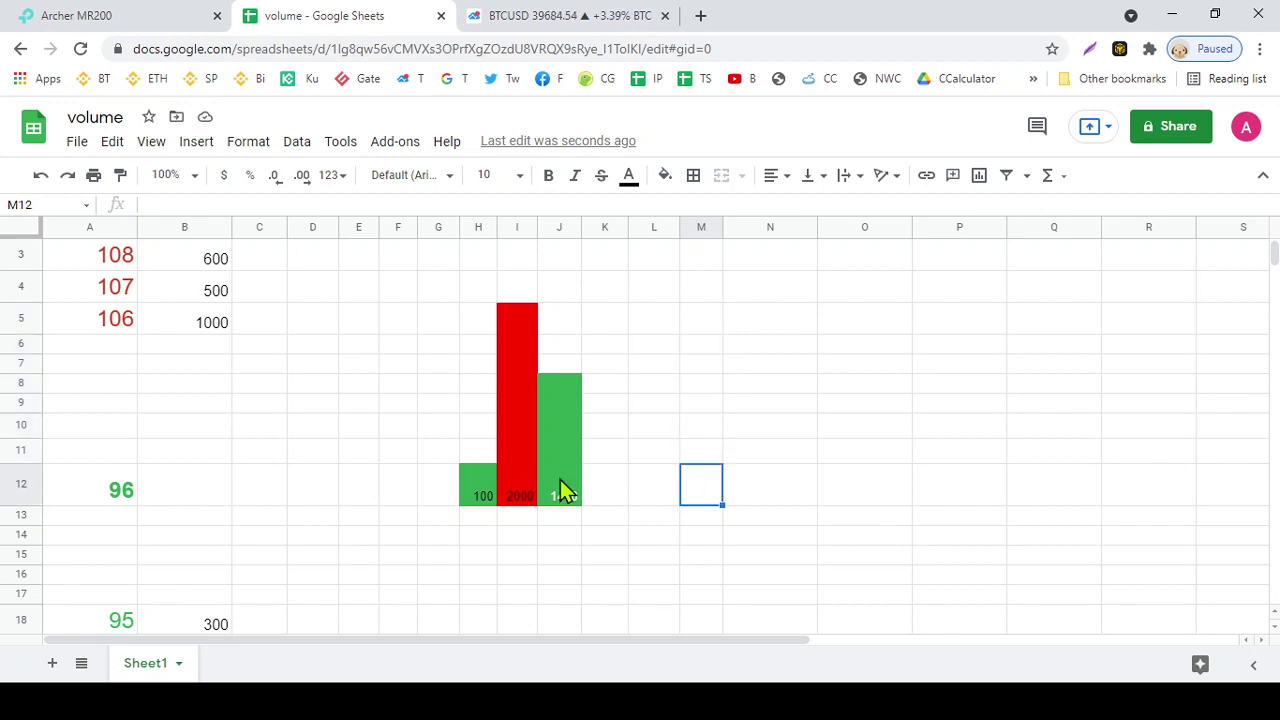
Examine the gap of emptied rows between the lowest sell order in row 5 and the highest buy order in row 18
{"action": "left_click", "coordinate": [120, 598]}
{"action": "left_click", "coordinate": [128, 348]}
{"action": "left_click", "coordinate": [120, 598]}
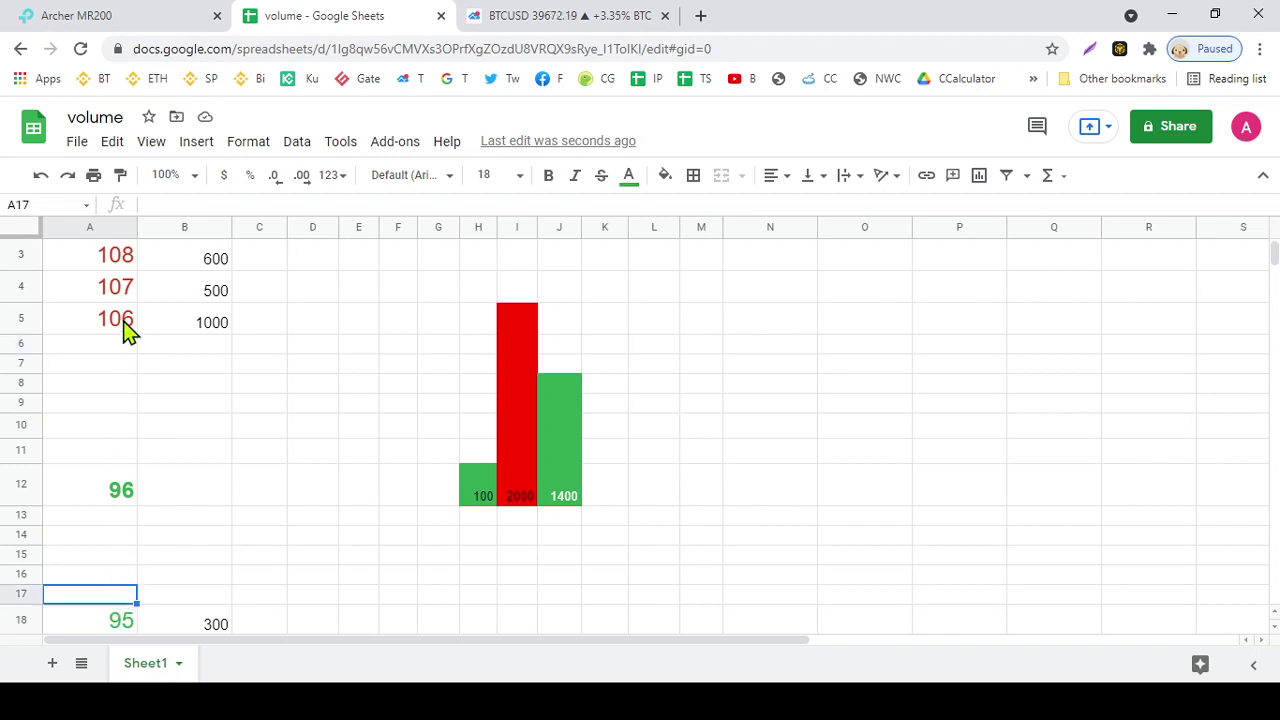
{"action": "left_click", "coordinate": [110, 555]}
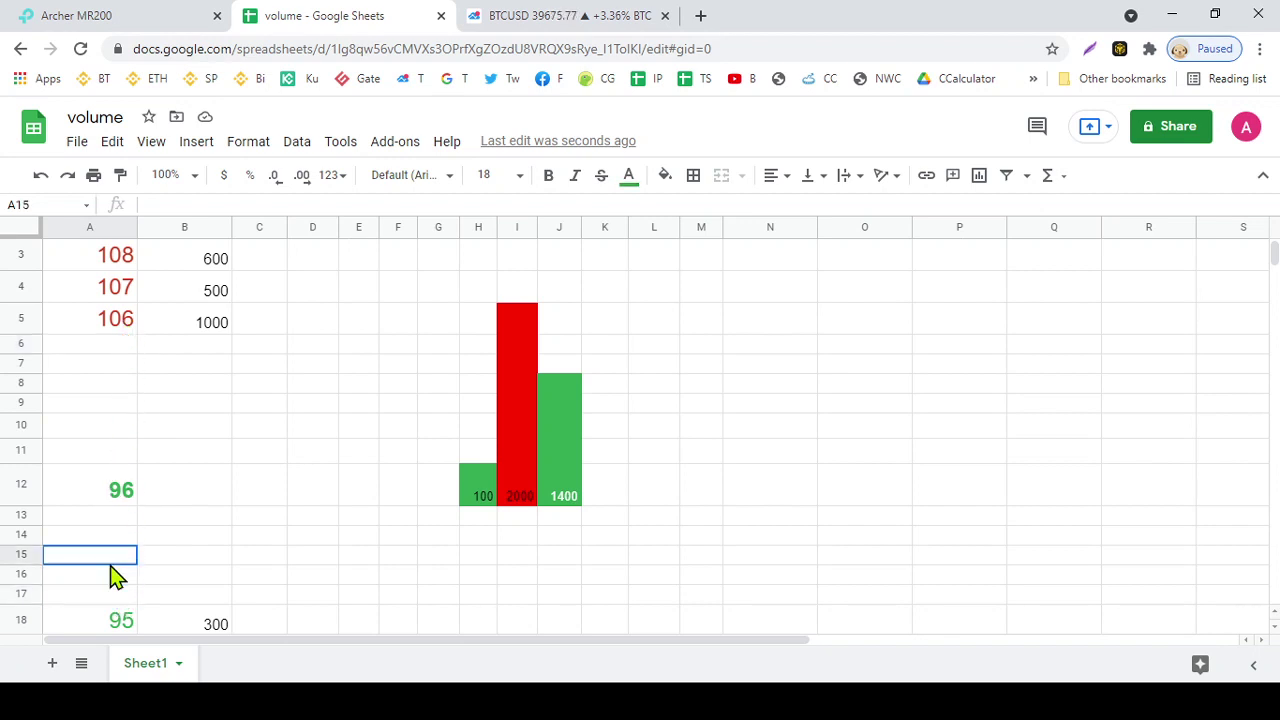
{"action": "left_click", "coordinate": [118, 330]}
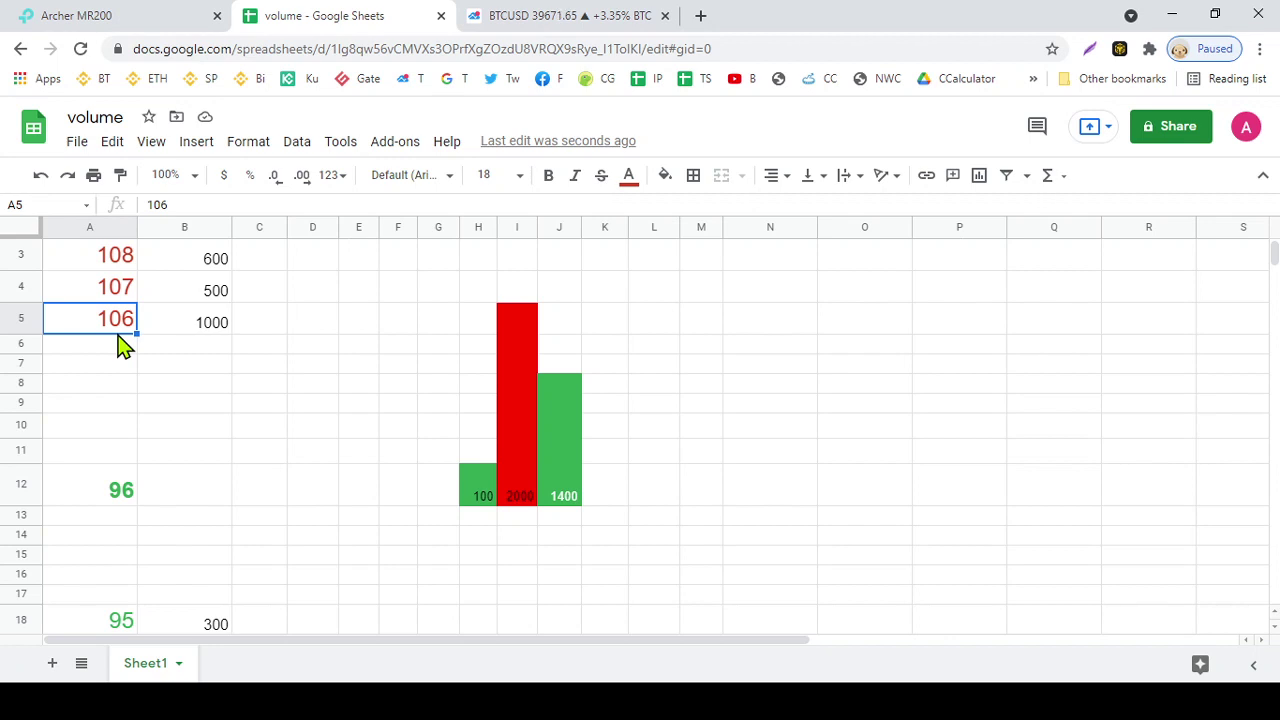
Compare the red volume bar in I5:I12 with the green bars in H12 and J8:J12 and the remaining orders
{"action": "left_click", "coordinate": [526, 412]}
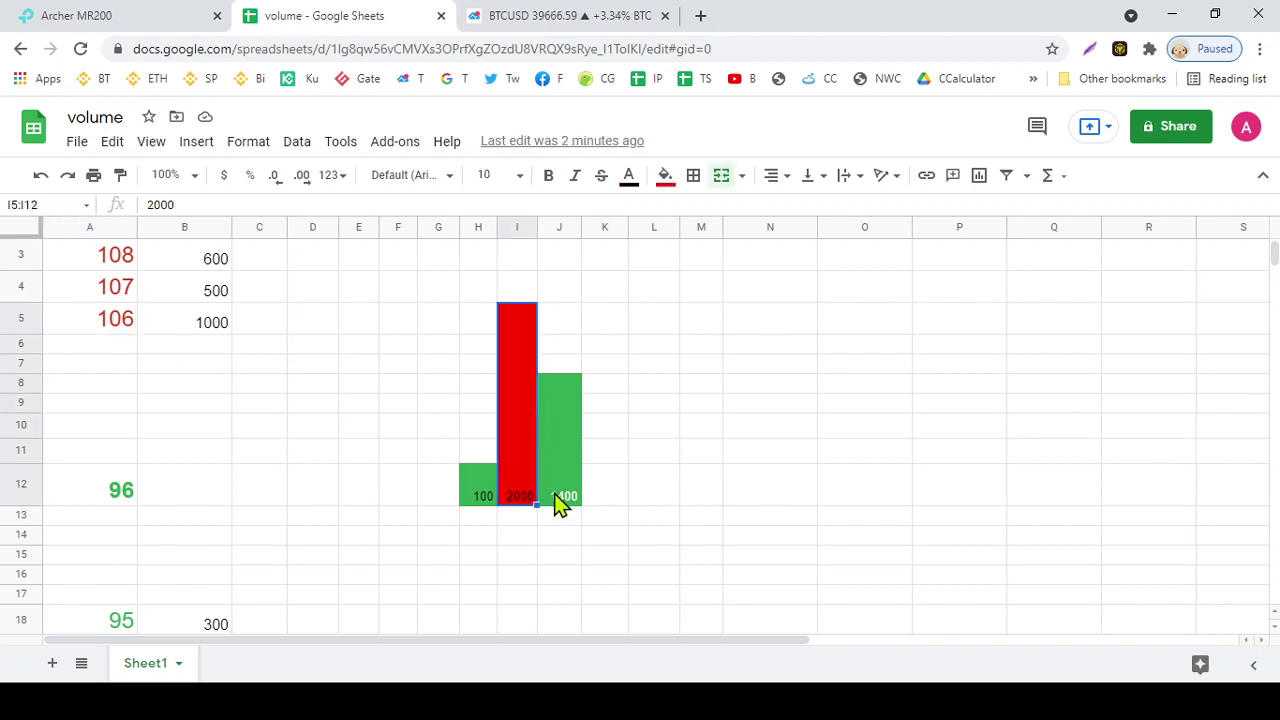
{"action": "scroll", "coordinate": [555, 498], "scroll_direction": "down", "scroll_amount": 1}
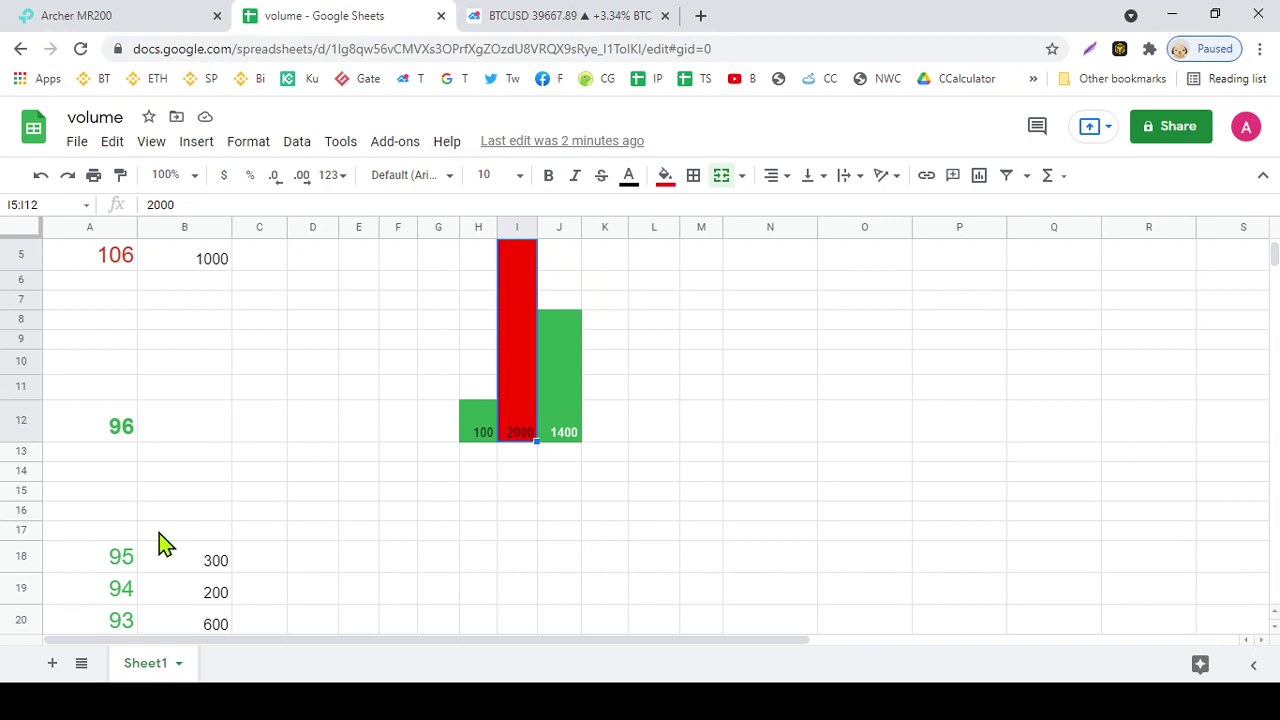
{"action": "scroll", "coordinate": [170, 532], "scroll_direction": "up", "scroll_amount": 3}
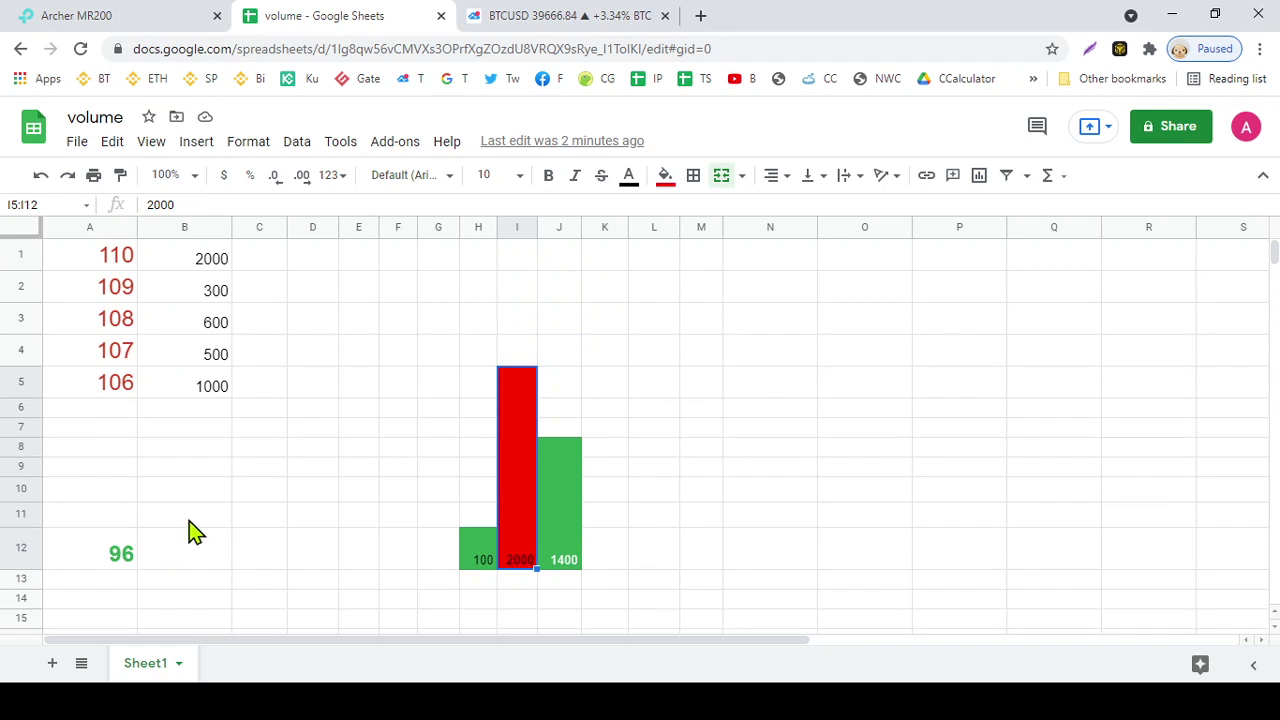
{"action": "left_click", "coordinate": [555, 488]}
{"action": "key", "text": "Left"}
{"action": "key", "text": "Right"}
{"action": "left_click", "coordinate": [481, 558]}
{"action": "left_click", "coordinate": [514, 546]}
{"action": "left_click", "coordinate": [548, 538]}
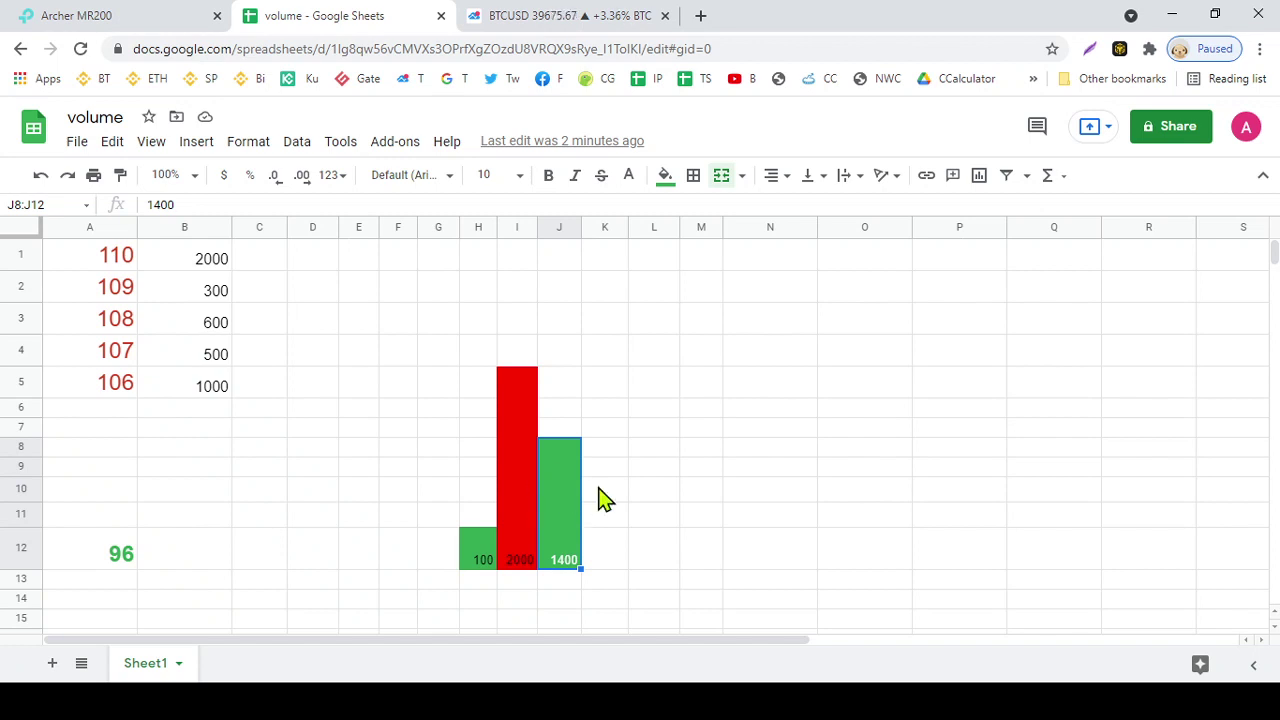
Review the remaining buy orders in rows 18 to 23 and the sell orders in rows 1 to 5
{"action": "left_click", "coordinate": [651, 490]}
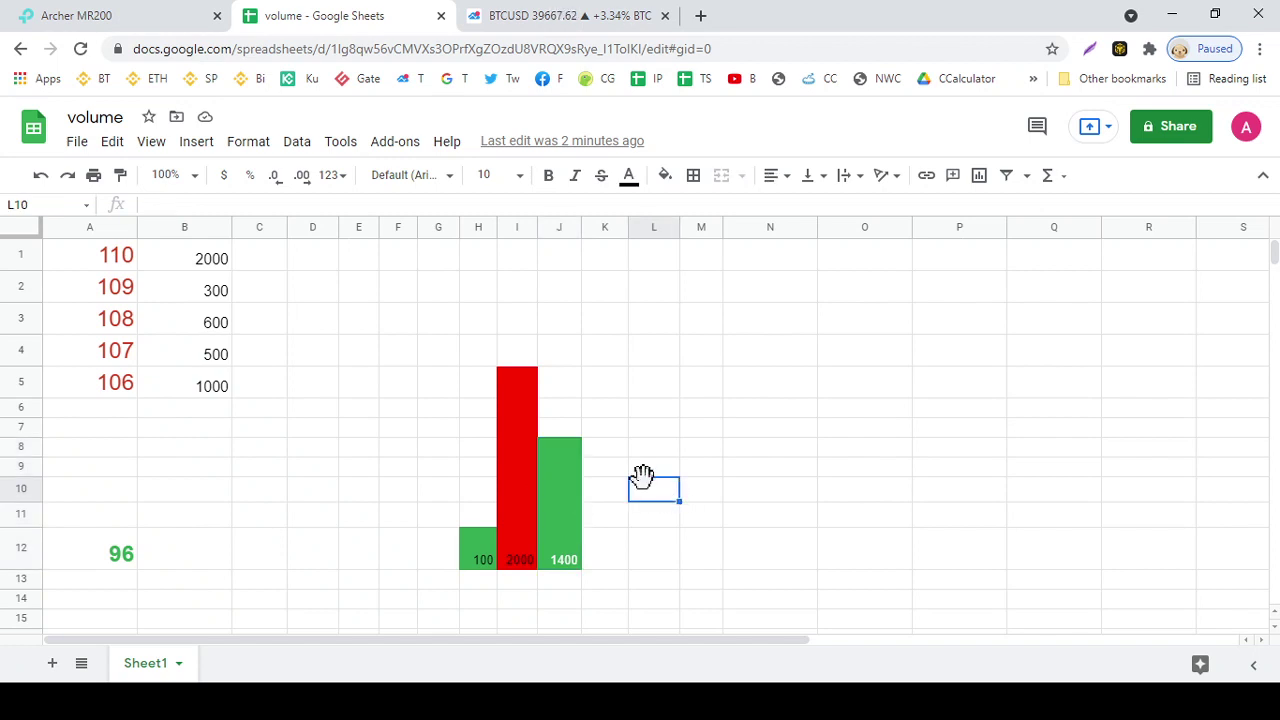
{"action": "scroll", "coordinate": [648, 490], "scroll_direction": "down", "scroll_amount": 1}
{"action": "scroll", "coordinate": [648, 490], "scroll_direction": "up", "scroll_amount": 1}
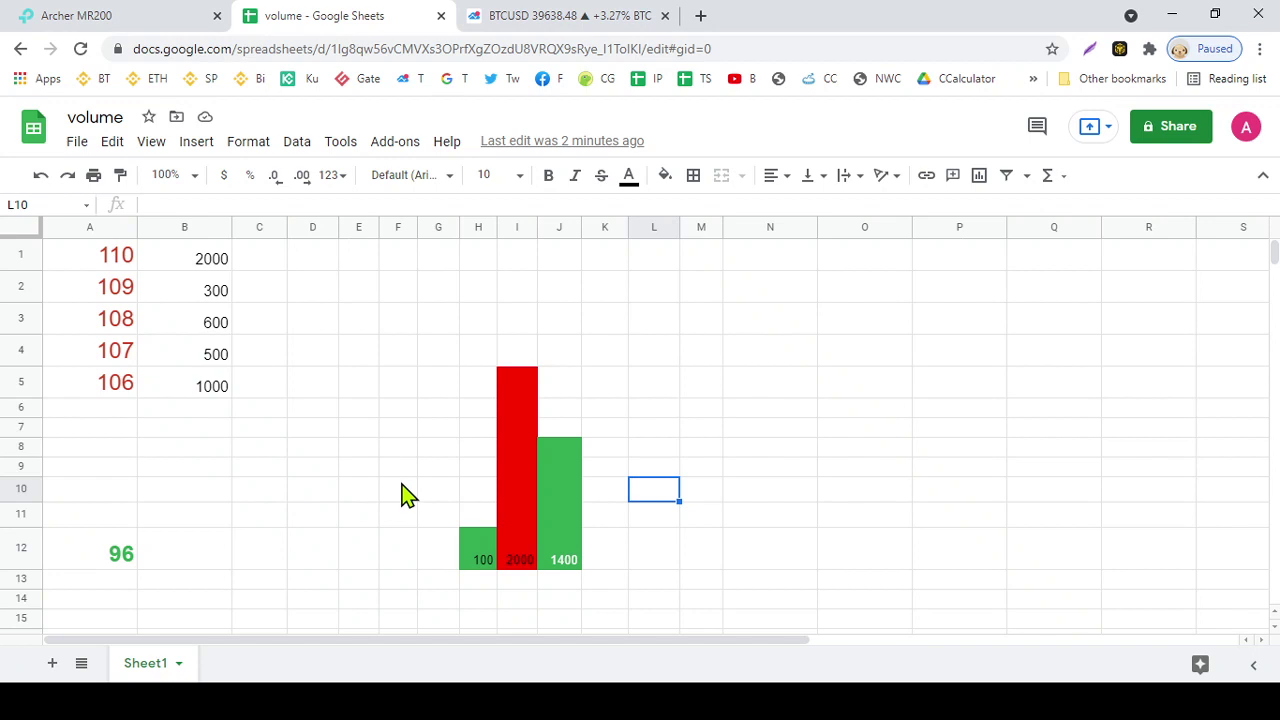
{"action": "scroll", "coordinate": [405, 493], "scroll_direction": "down", "scroll_amount": 5}
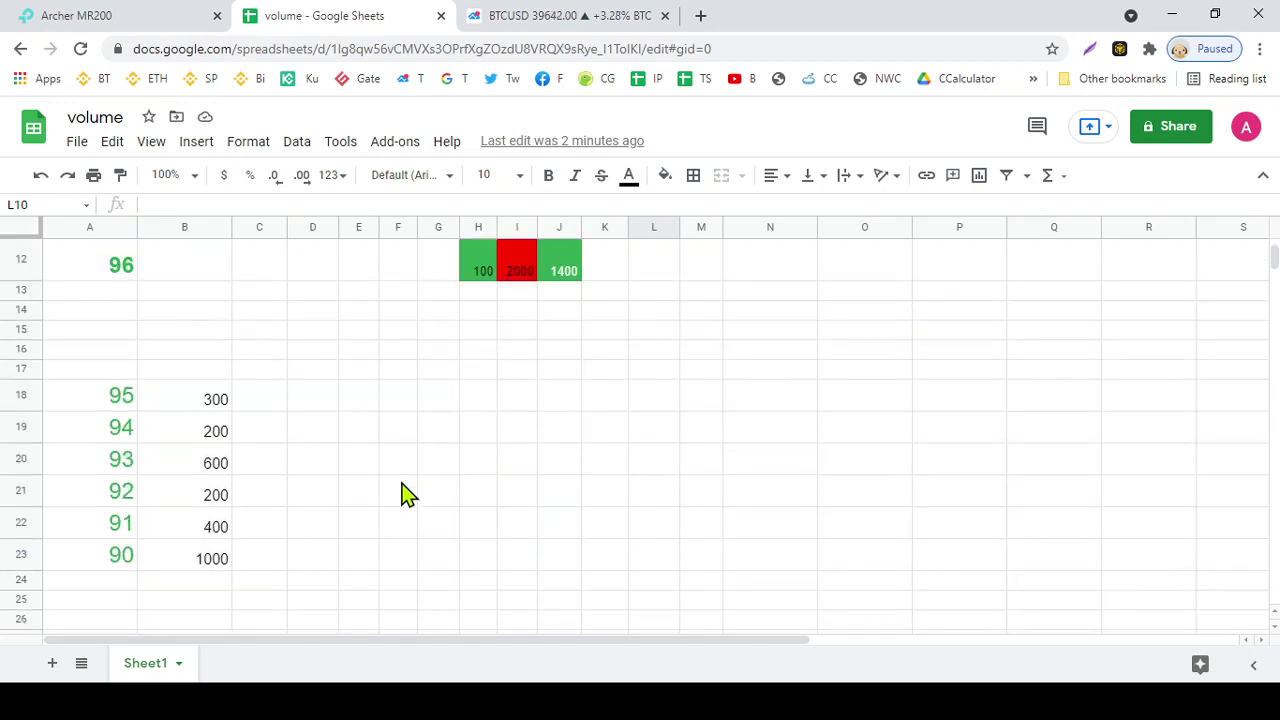
{"action": "scroll", "coordinate": [402, 490], "scroll_direction": "up", "scroll_amount": 5}
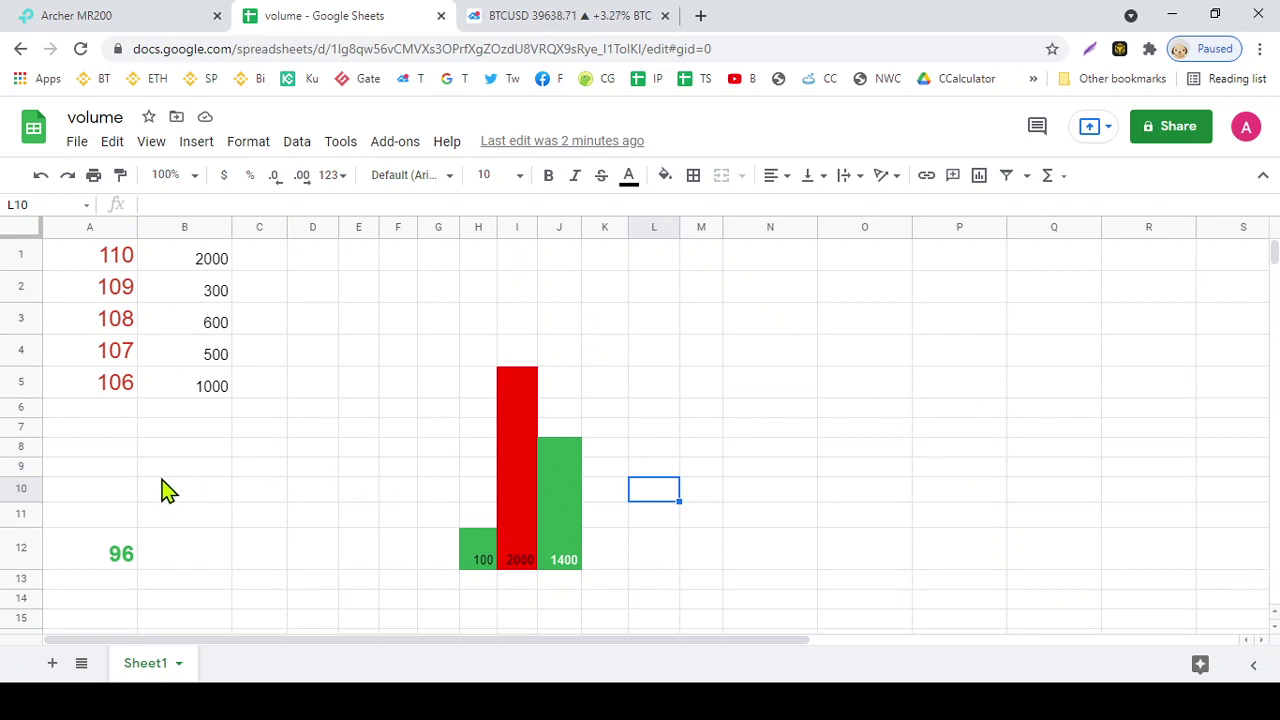
Examine the emptied rows between the lowest sell order and the current price in A12
{"action": "left_click", "coordinate": [131, 465]}
{"action": "left_click", "coordinate": [128, 426]}
{"action": "left_click", "coordinate": [124, 406]}
{"action": "left_click", "coordinate": [240, 466]}
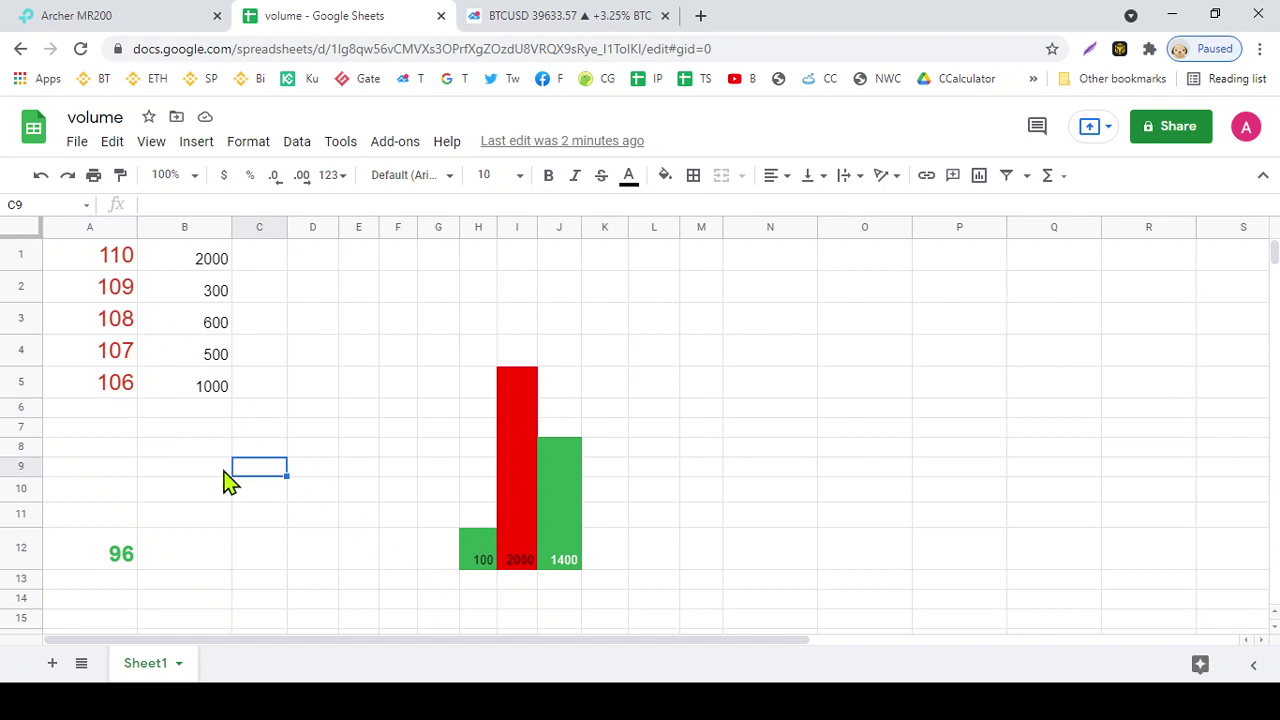
{"action": "left_click", "coordinate": [196, 505]}
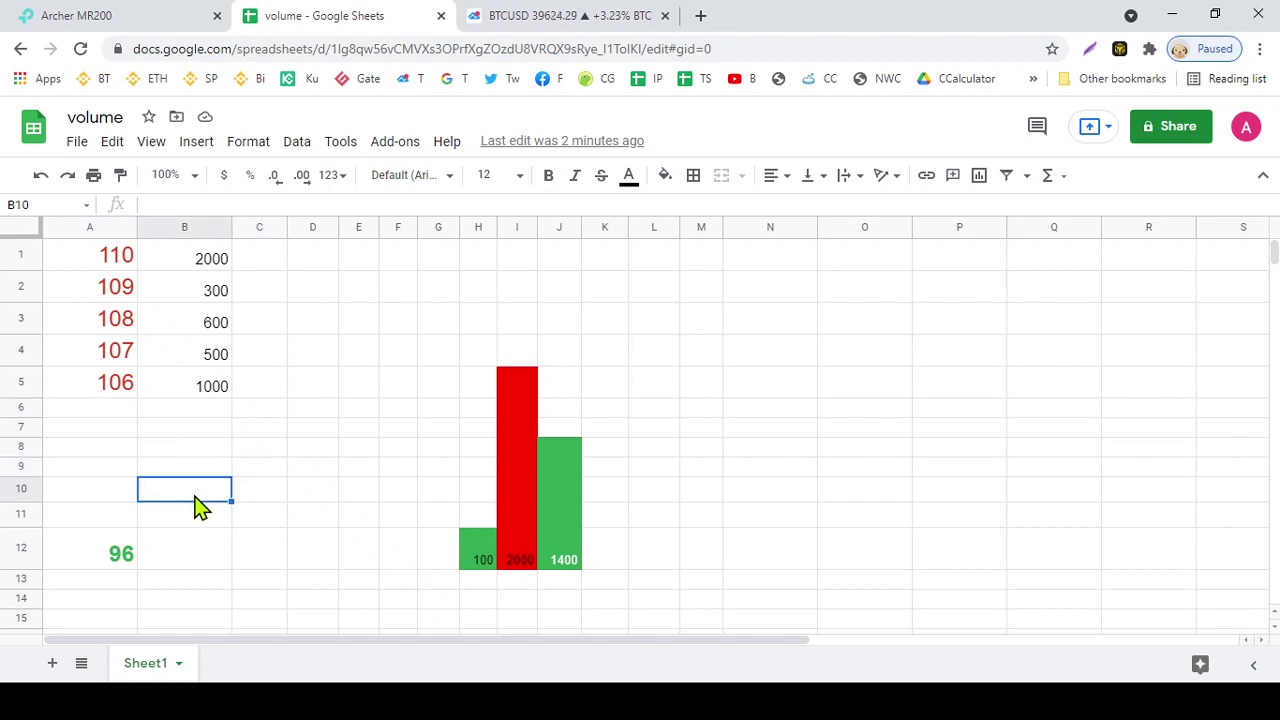
{"action": "left_click", "coordinate": [190, 533]}
Go through the sell order volumes in B1:B5 from the lowest sell price upward
{"action": "left_click", "coordinate": [199, 392]}
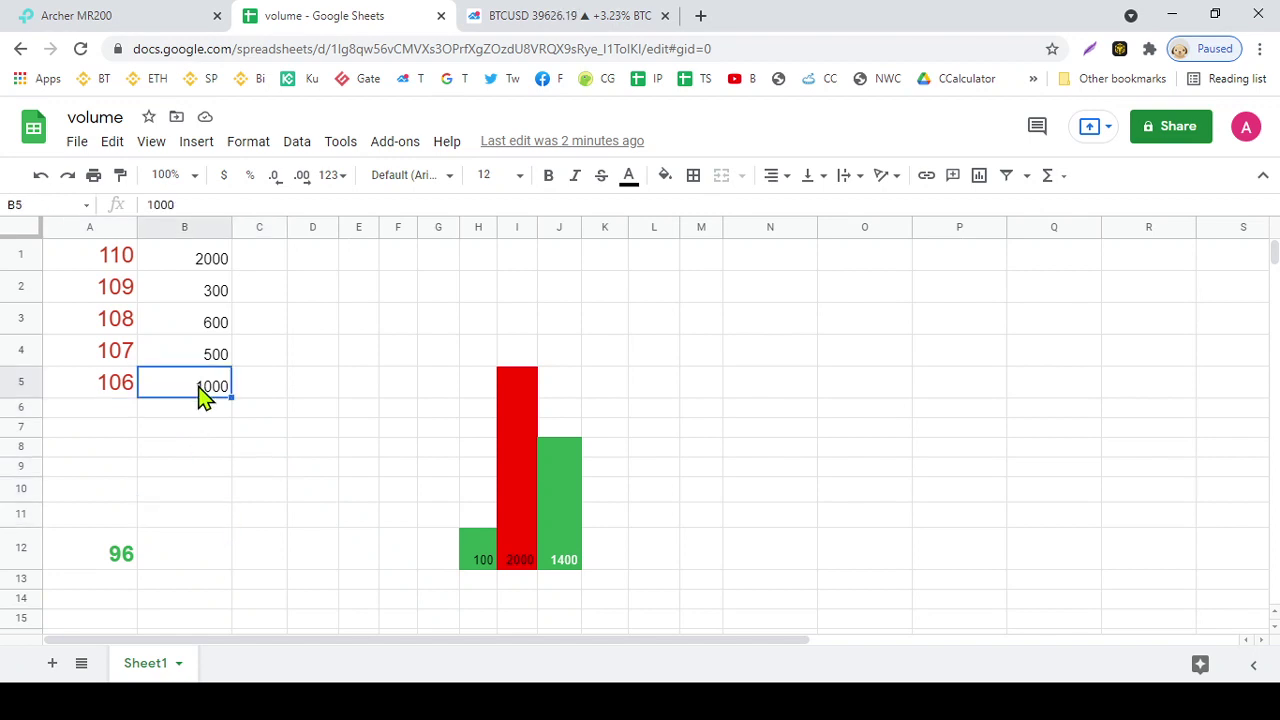
{"action": "left_click", "coordinate": [204, 358]}
{"action": "key", "text": "ctrl+c"}
{"action": "left_click", "coordinate": [205, 328]}
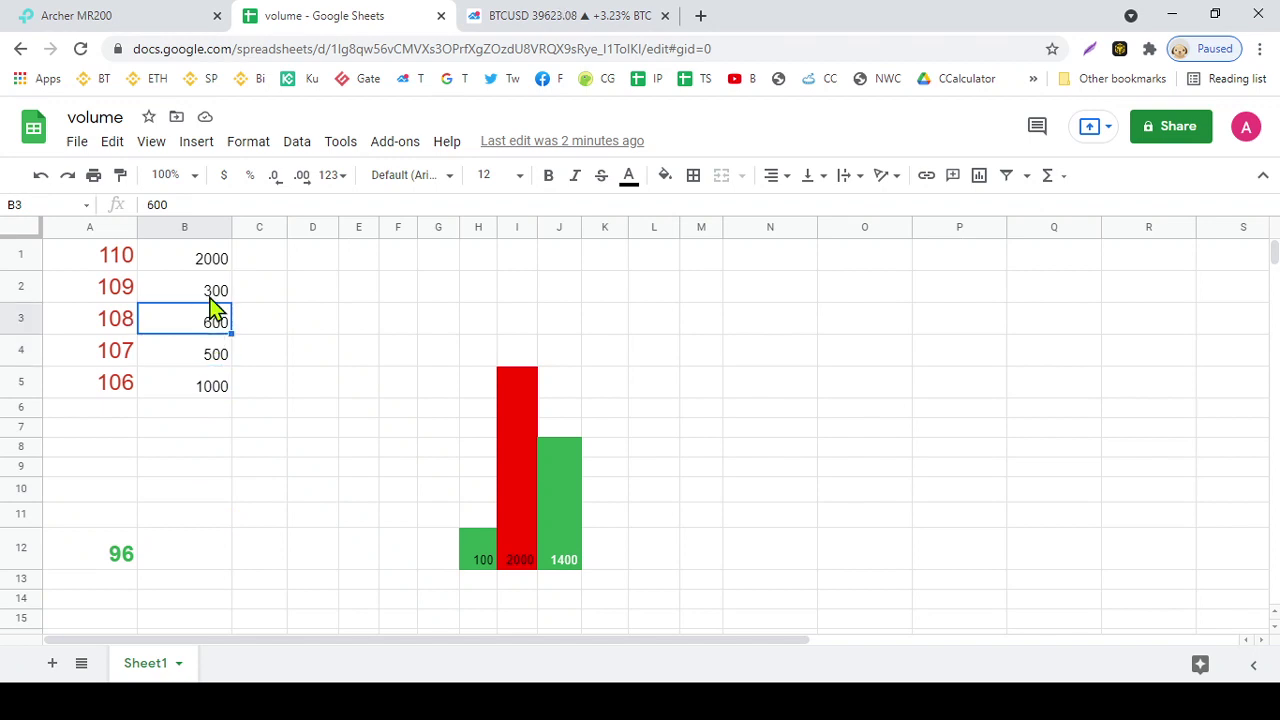
{"action": "left_click", "coordinate": [208, 290]}
{"action": "left_click", "coordinate": [208, 262]}
{"action": "left_click", "coordinate": [212, 390]}
{"action": "left_click", "coordinate": [207, 352]}
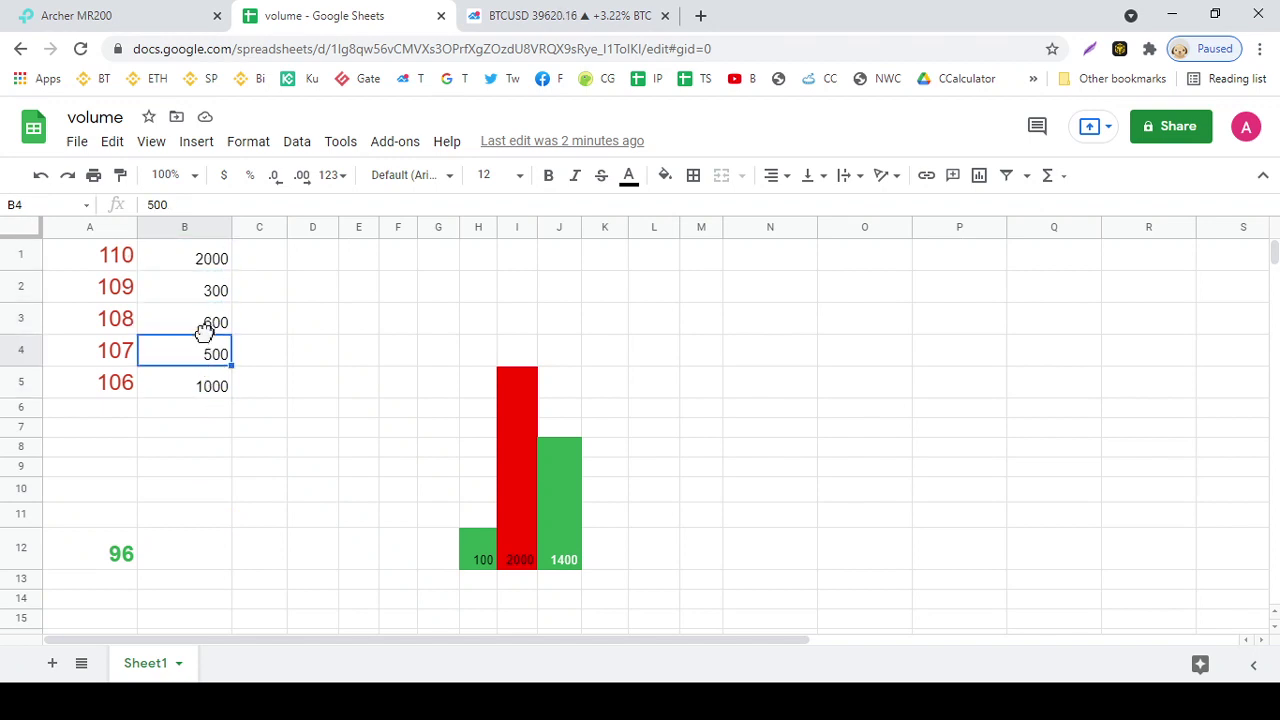
{"action": "left_click", "coordinate": [207, 296]}
{"action": "left_click", "coordinate": [206, 265]}
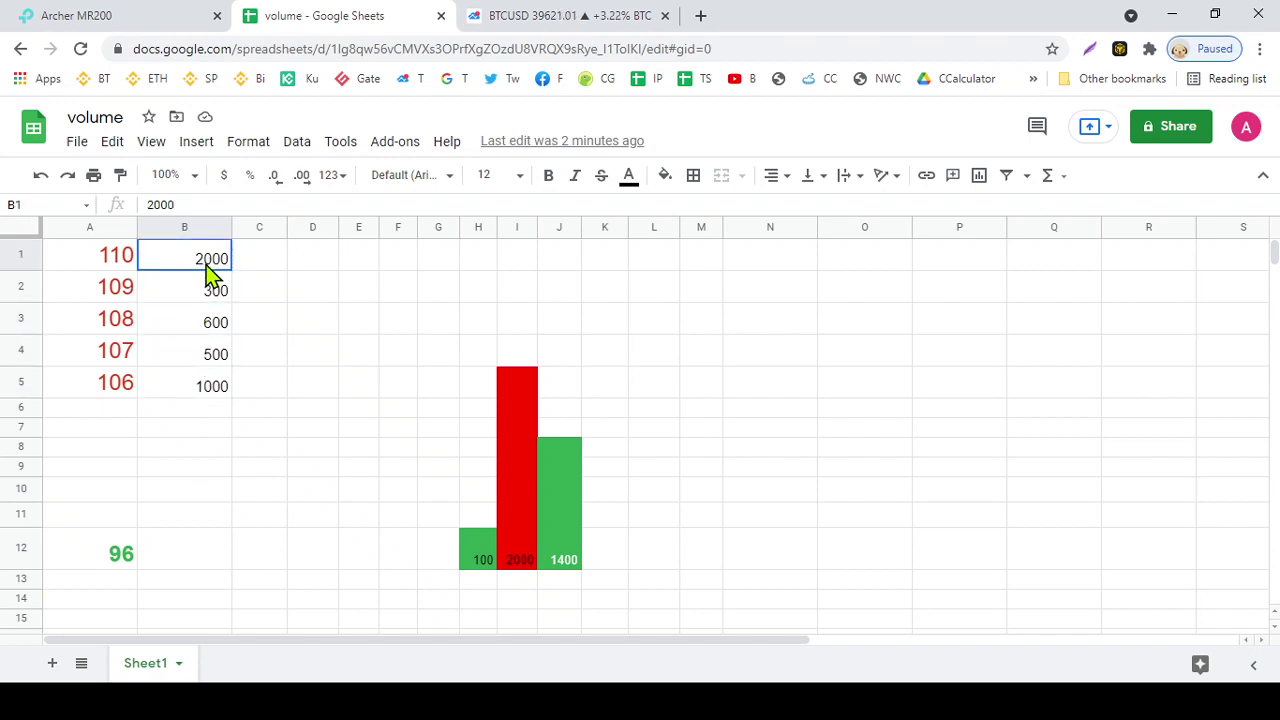
{"action": "left_click", "coordinate": [200, 390]}
{"action": "left_click", "coordinate": [197, 364]}
{"action": "left_click", "coordinate": [197, 334]}
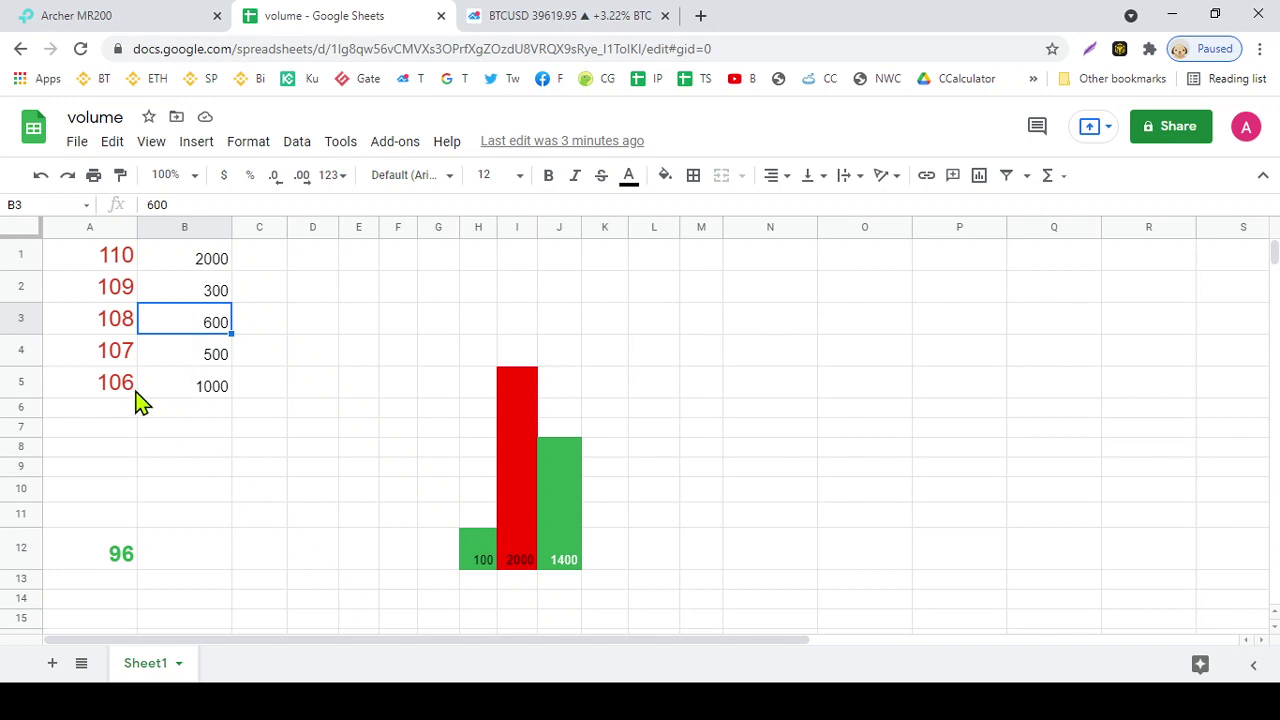
Relate the sell prices in A5 and A4 to the order volume waiting in B5
{"action": "left_click", "coordinate": [130, 392]}
{"action": "left_click", "coordinate": [212, 386]}
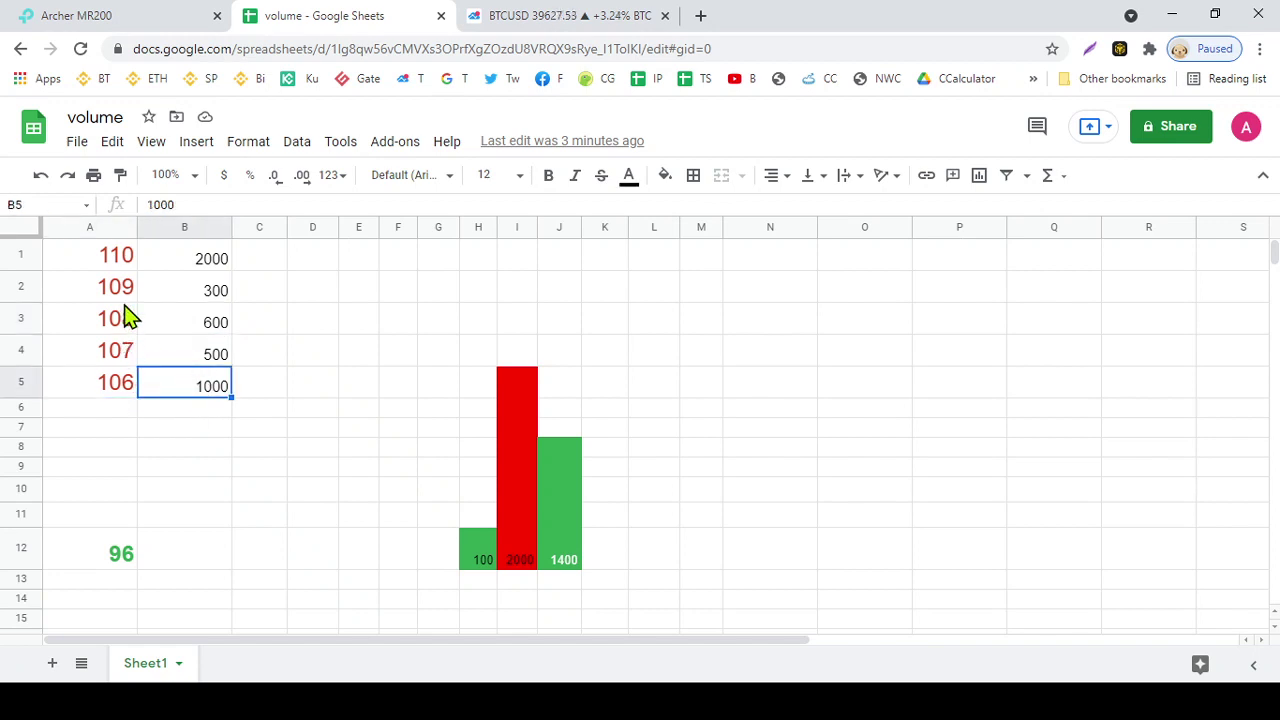
{"action": "left_click", "coordinate": [122, 376]}
{"action": "left_click", "coordinate": [125, 362]}
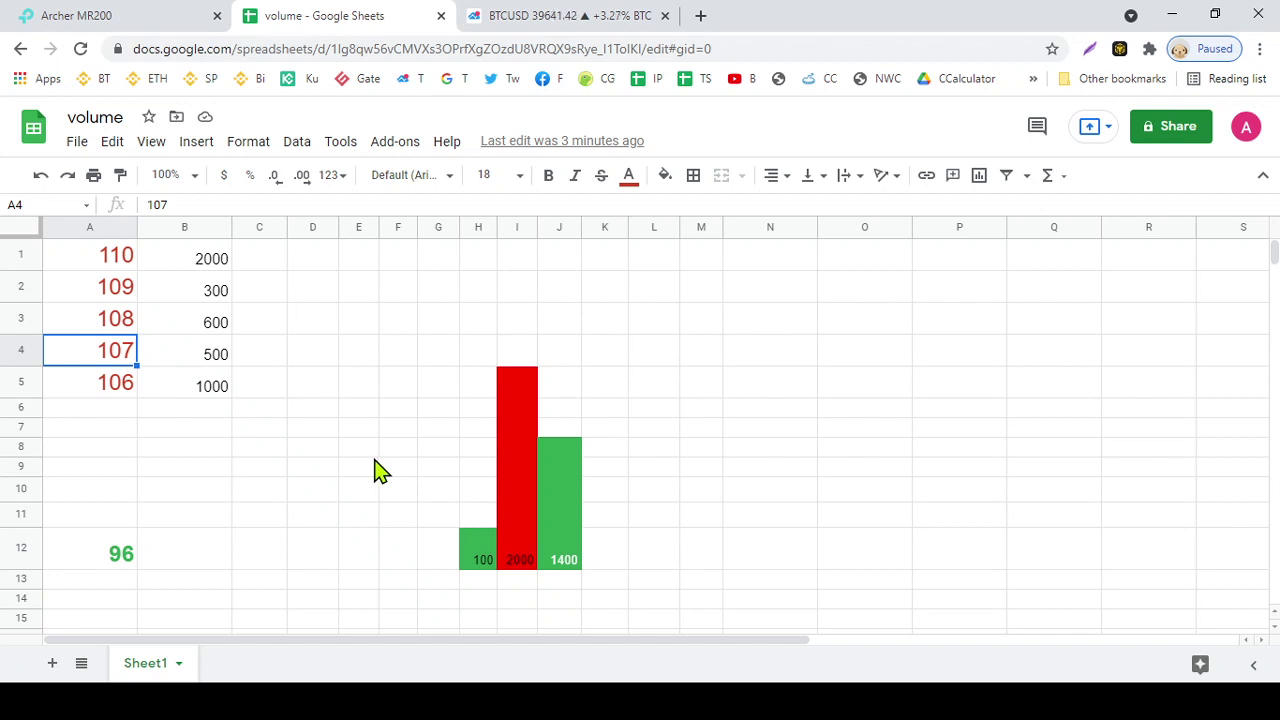
Go through the buy order volumes in B18:B21 alongside their prices in column A
{"action": "scroll", "coordinate": [320, 466], "scroll_direction": "down", "scroll_amount": 5}
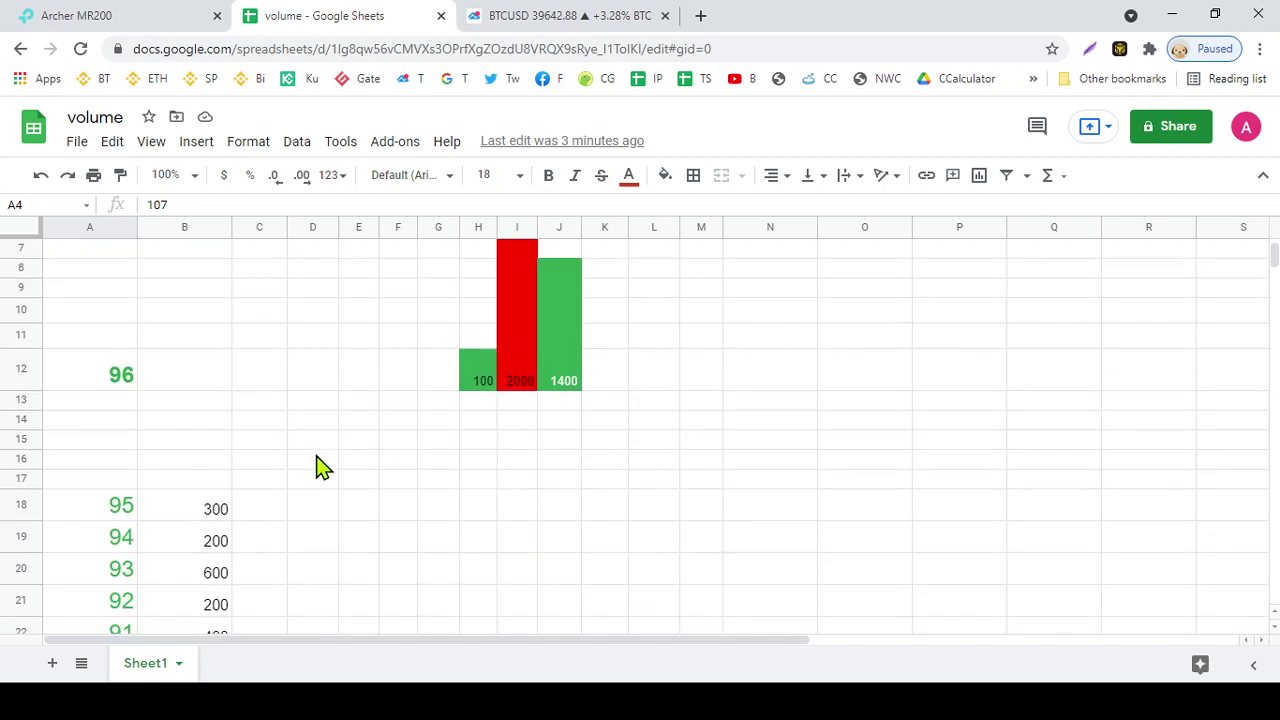
{"action": "left_click", "coordinate": [215, 398]}
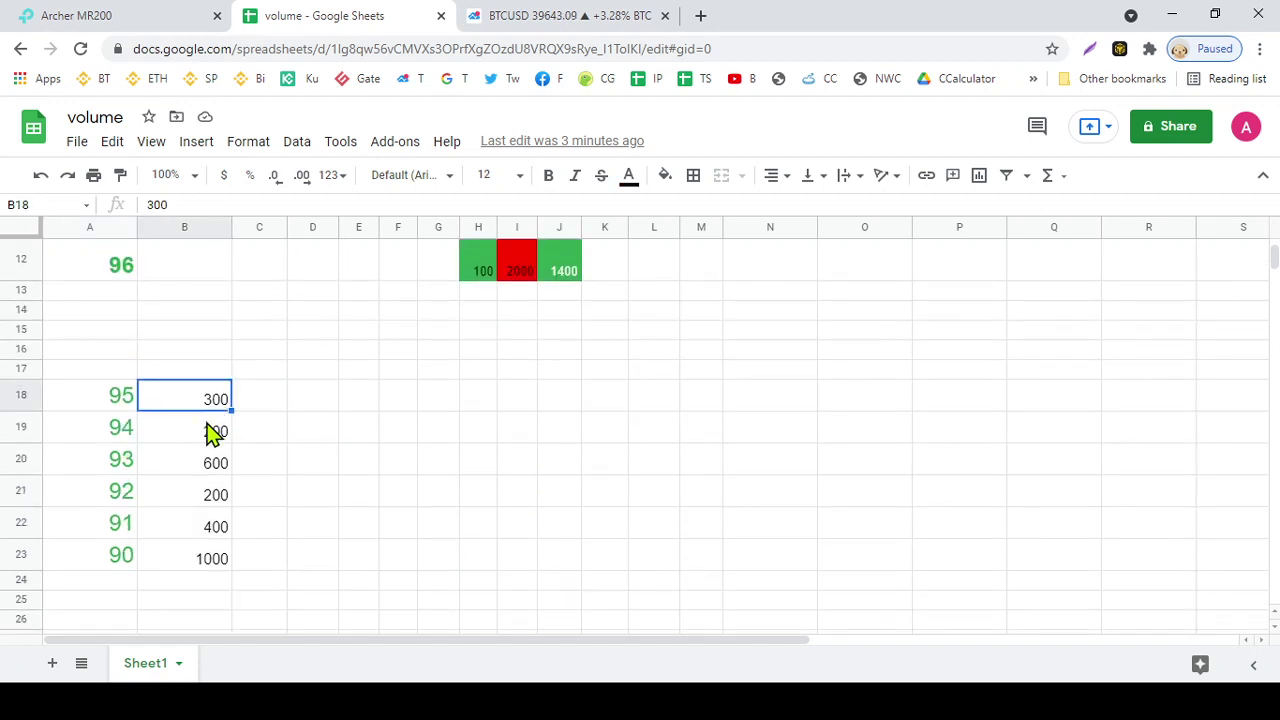
{"action": "left_click", "coordinate": [210, 437]}
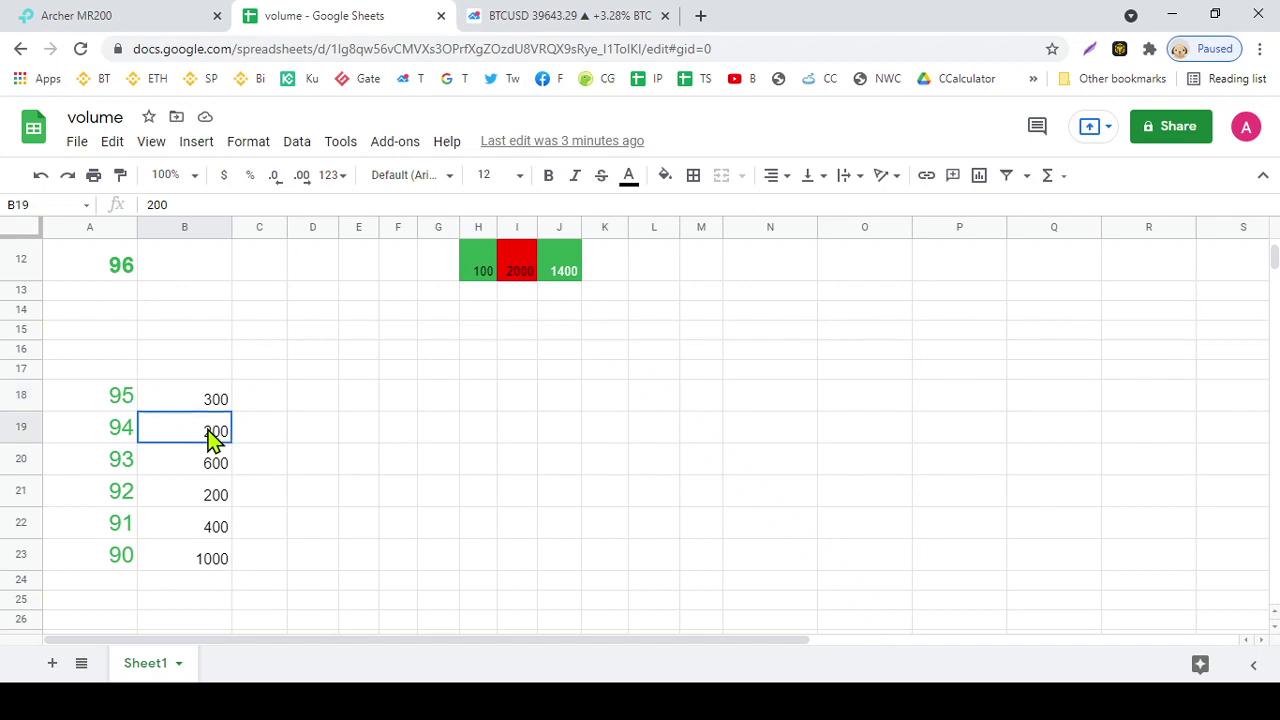
{"action": "left_click", "coordinate": [210, 406]}
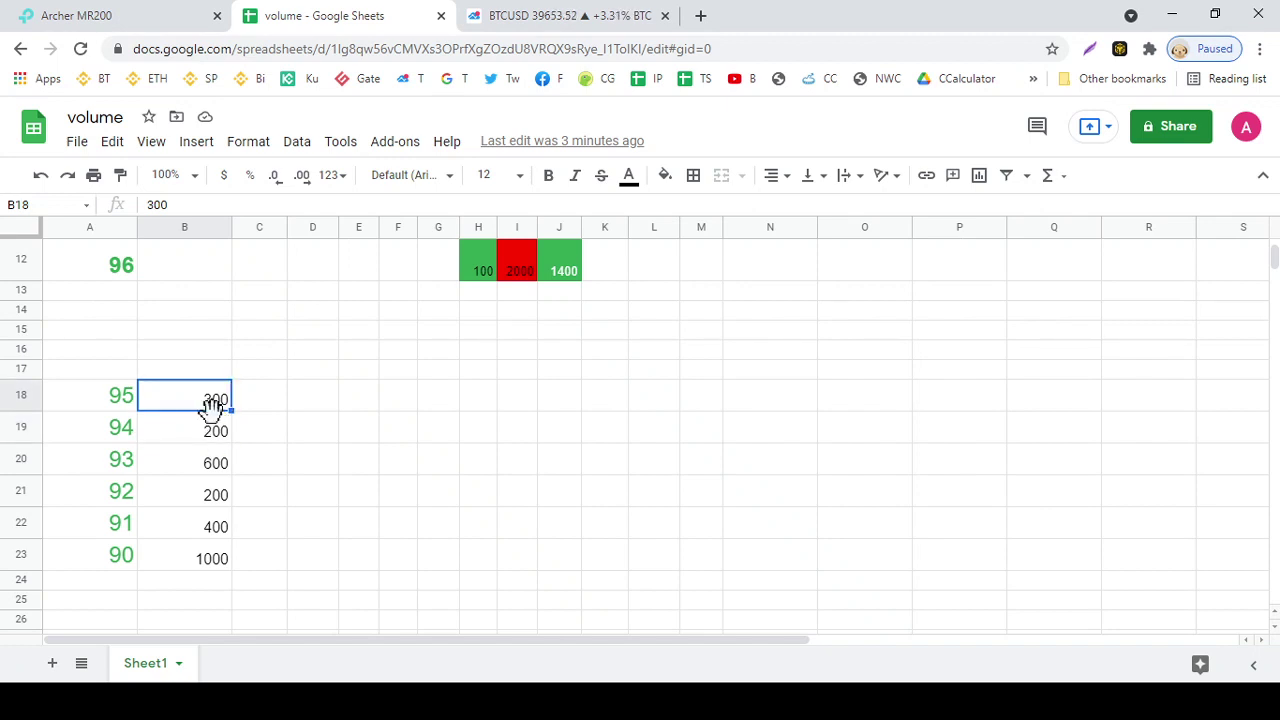
{"action": "left_click", "coordinate": [214, 432]}
{"action": "left_click", "coordinate": [214, 474]}
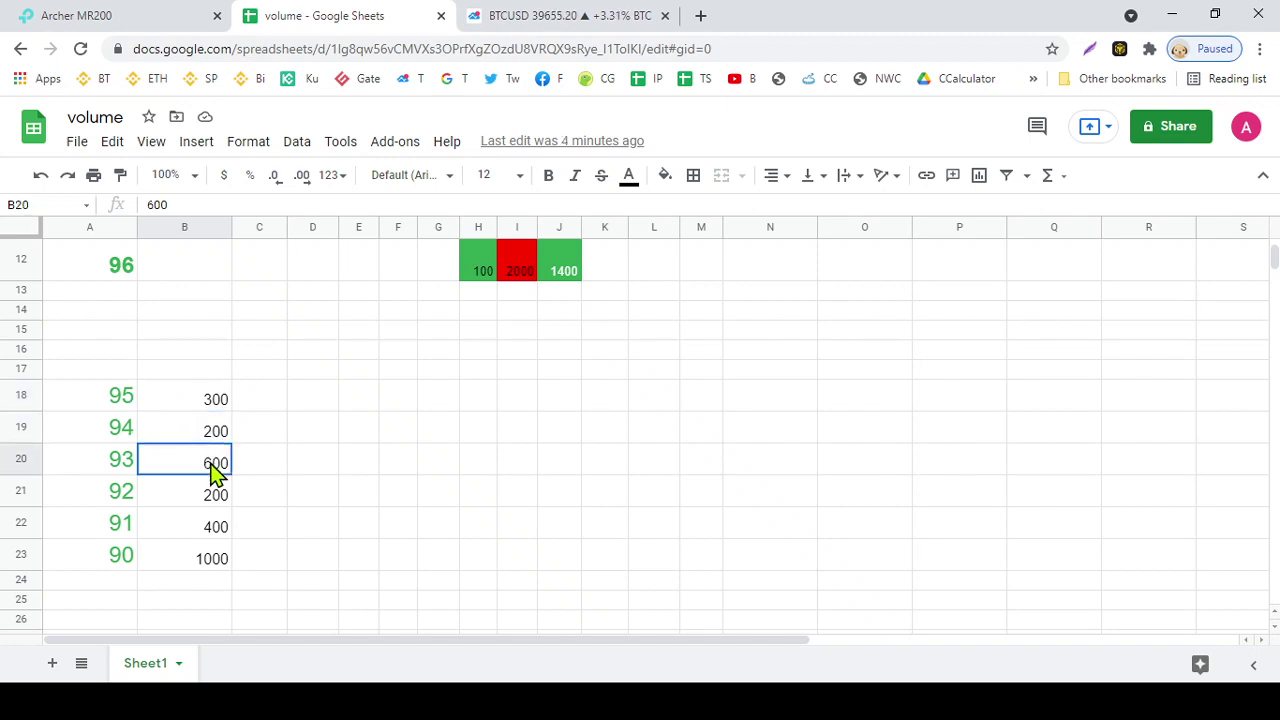
{"action": "left_click", "coordinate": [128, 476]}
{"action": "left_click", "coordinate": [230, 502]}
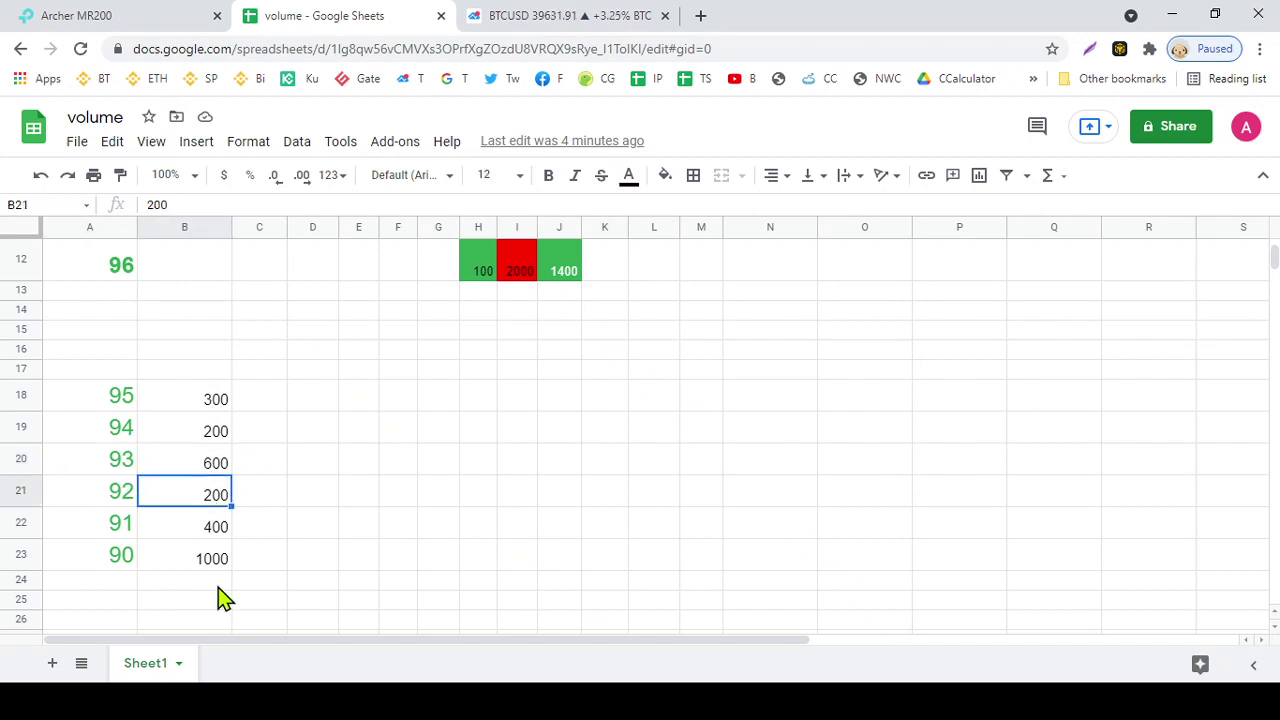
{"action": "left_click", "coordinate": [334, 532]}
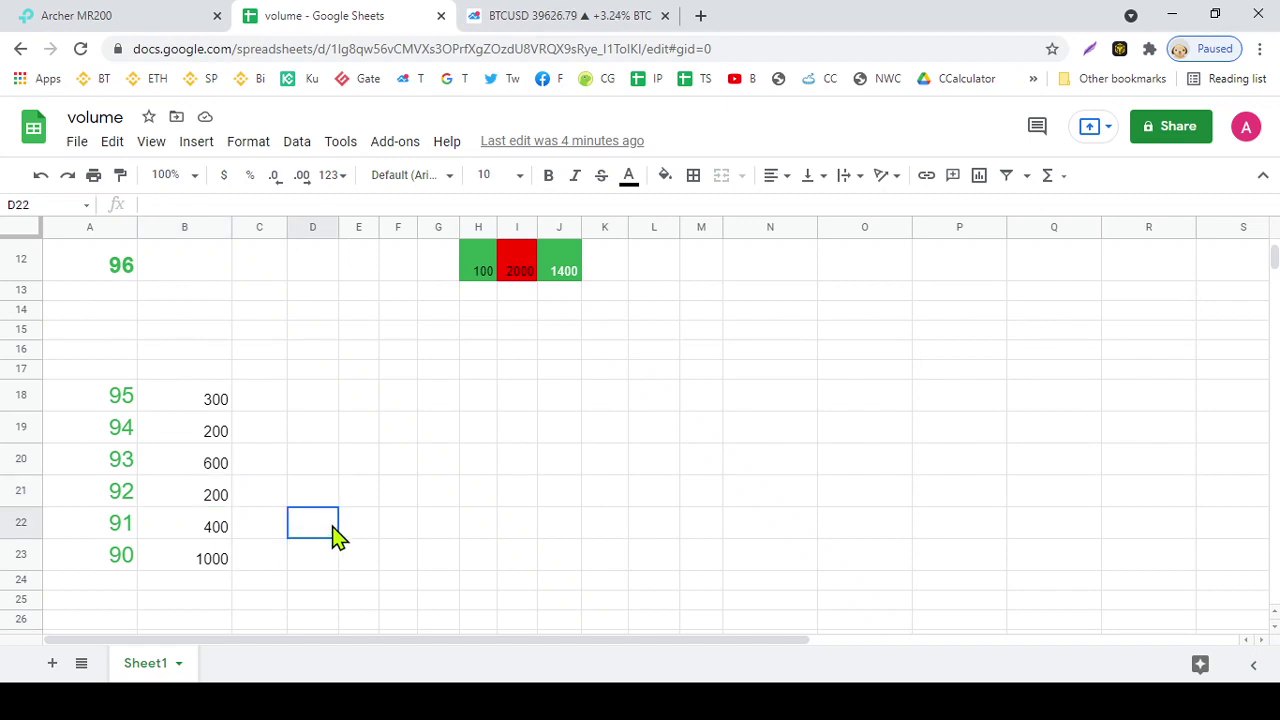
Review both sides of the order book together with the volume bars in columns H to J
{"action": "scroll", "coordinate": [338, 540], "scroll_direction": "up", "scroll_amount": 3}
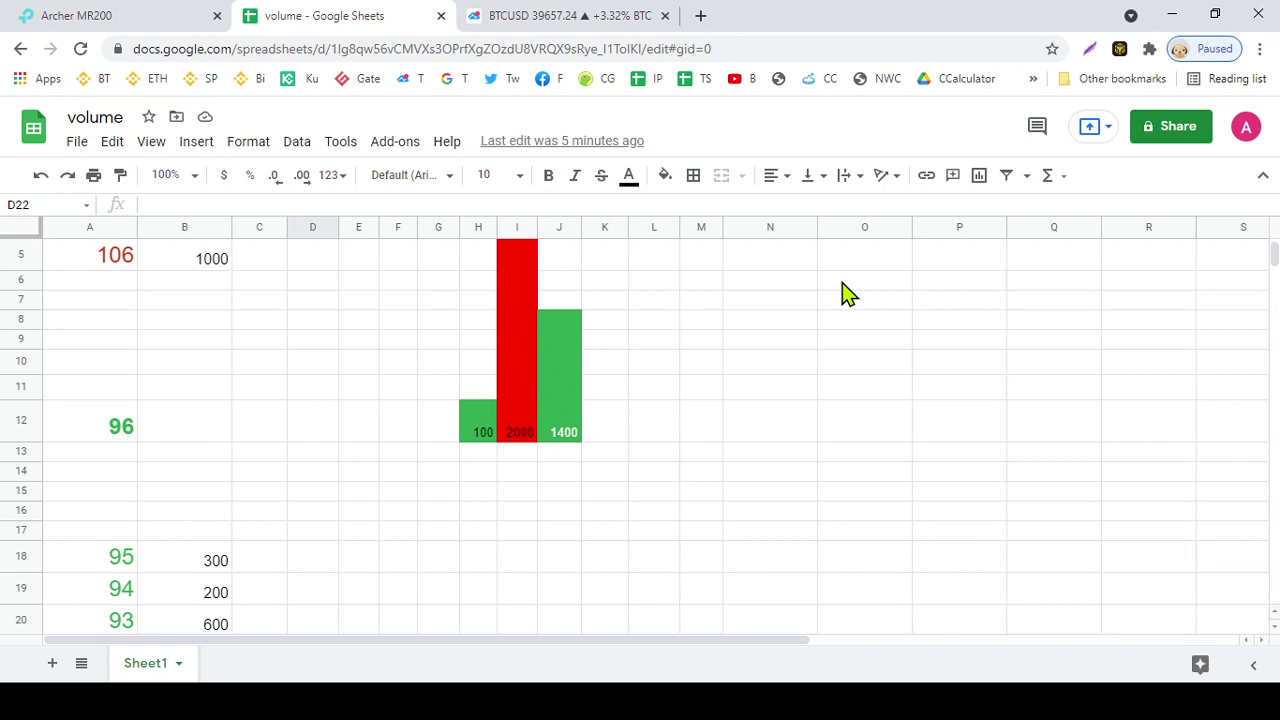
{"action": "scroll", "coordinate": [823, 345], "scroll_direction": "down", "scroll_amount": 3}
{"action": "scroll", "coordinate": [823, 348], "scroll_direction": "up", "scroll_amount": 5}
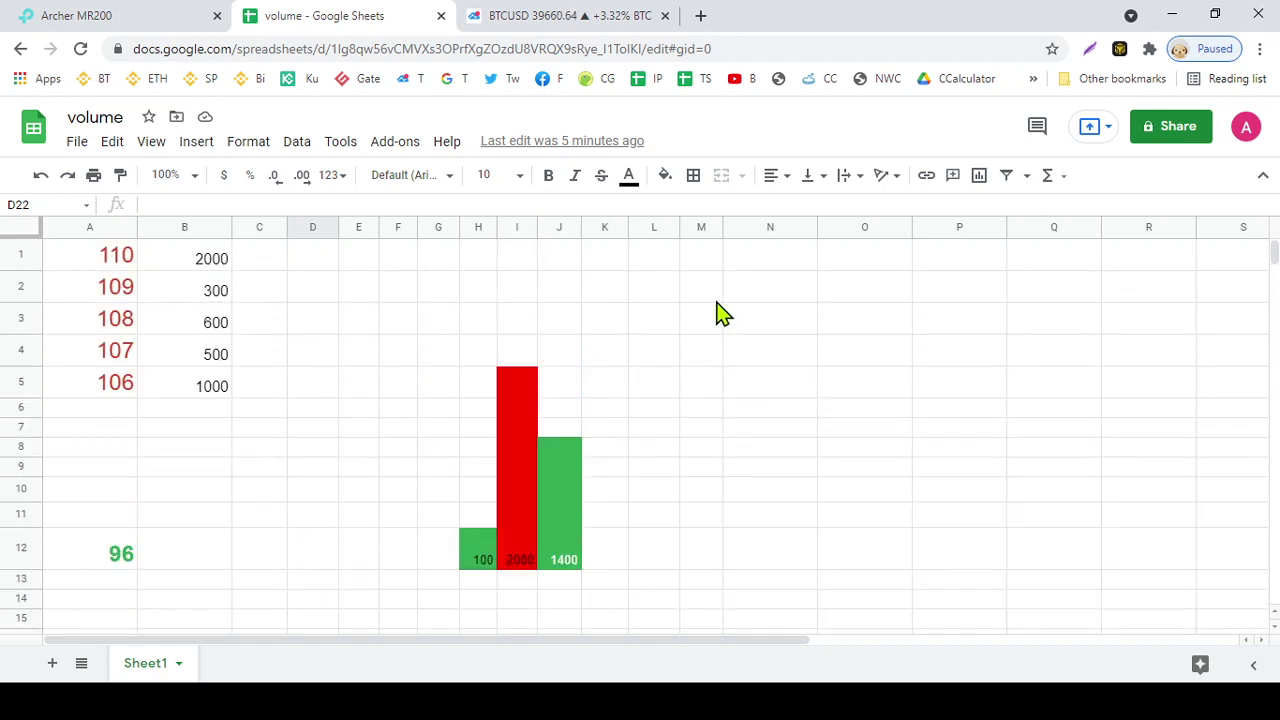
Switch to the TradingView BTCUSD chart and draw a tall, narrow rectangle in the empty space near 12 May, from about 27500 to 17500
{"action": "left_click", "coordinate": [517, 18]}
{"action": "scroll", "coordinate": [710, 387], "scroll_direction": "down", "scroll_amount": 3}
{"action": "left_click_drag", "start_coordinate": [611, 369], "coordinate": [620, 257]}
{"action": "left_click_drag", "start_coordinate": [651, 394], "coordinate": [645, 272]}
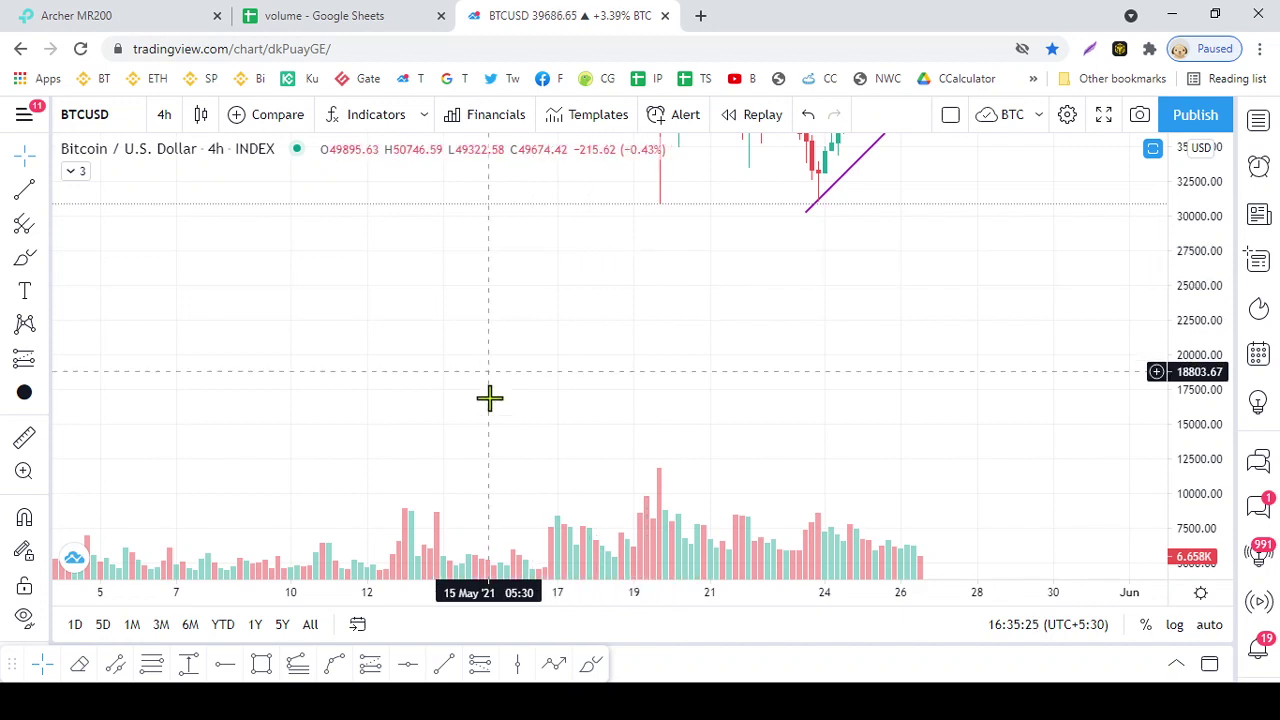
{"action": "left_click", "coordinate": [261, 664]}
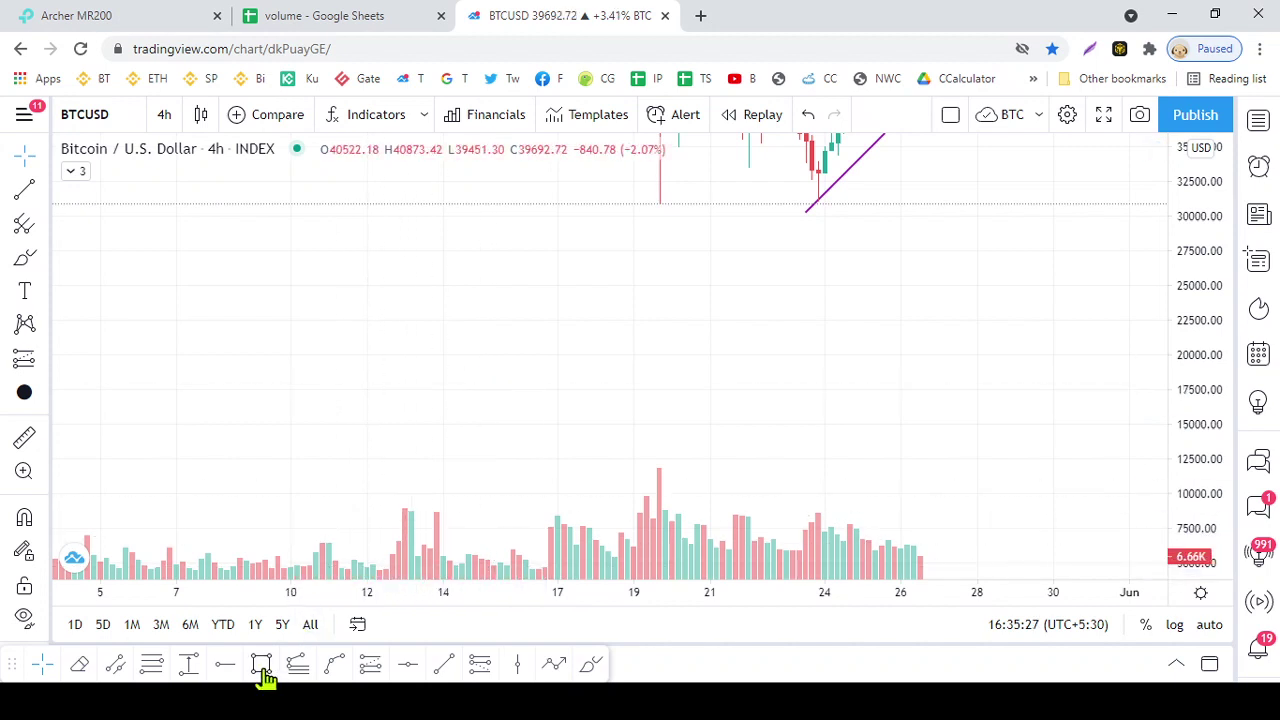
{"action": "mouse_move", "coordinate": [360, 250]}
{"action": "left_mouse_down"}
{"action": "mouse_move", "coordinate": [389, 317]}
{"action": "mouse_move", "coordinate": [381, 391]}
{"action": "left_mouse_up"}
{"action": "left_click_drag", "start_coordinate": [383, 324], "coordinate": [391, 323]}
{"action": "left_click", "coordinate": [303, 326]}
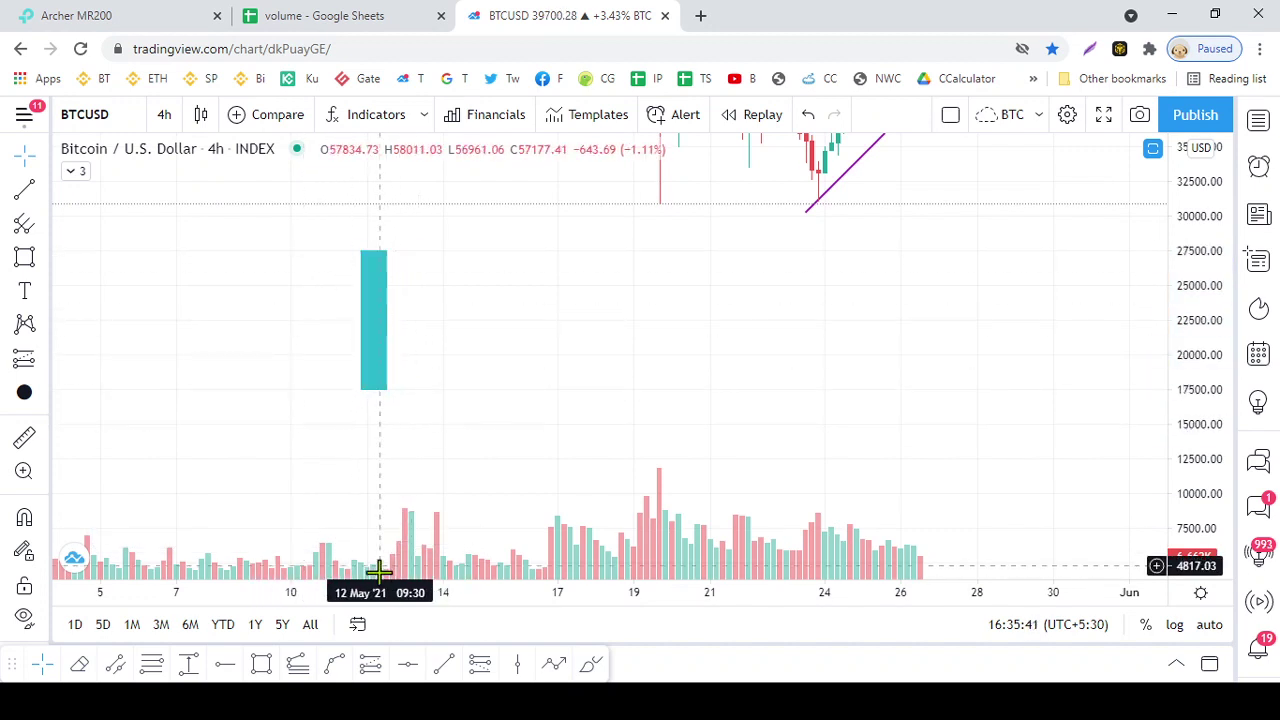
Draw a shorter rectangle near 15 May, as wide as the tall one, spanning about 17800 to 22000
{"action": "left_click", "coordinate": [261, 663]}
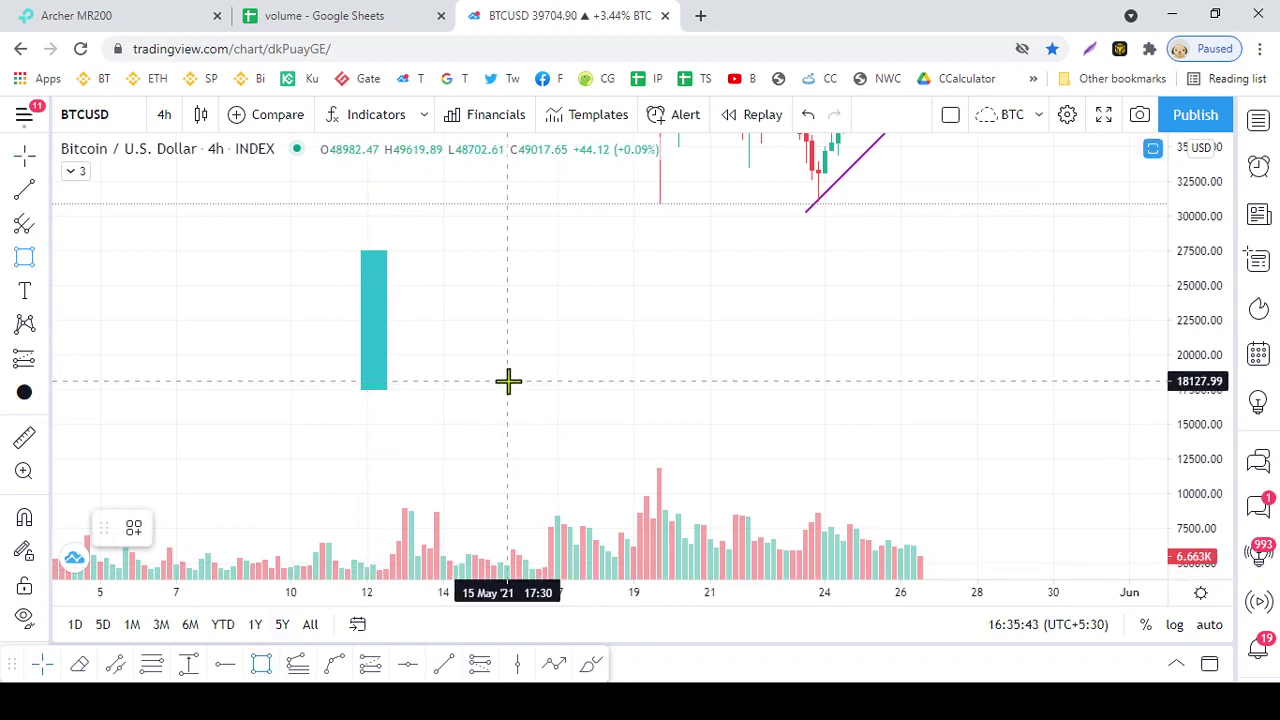
{"action": "left_click", "coordinate": [478, 383]}
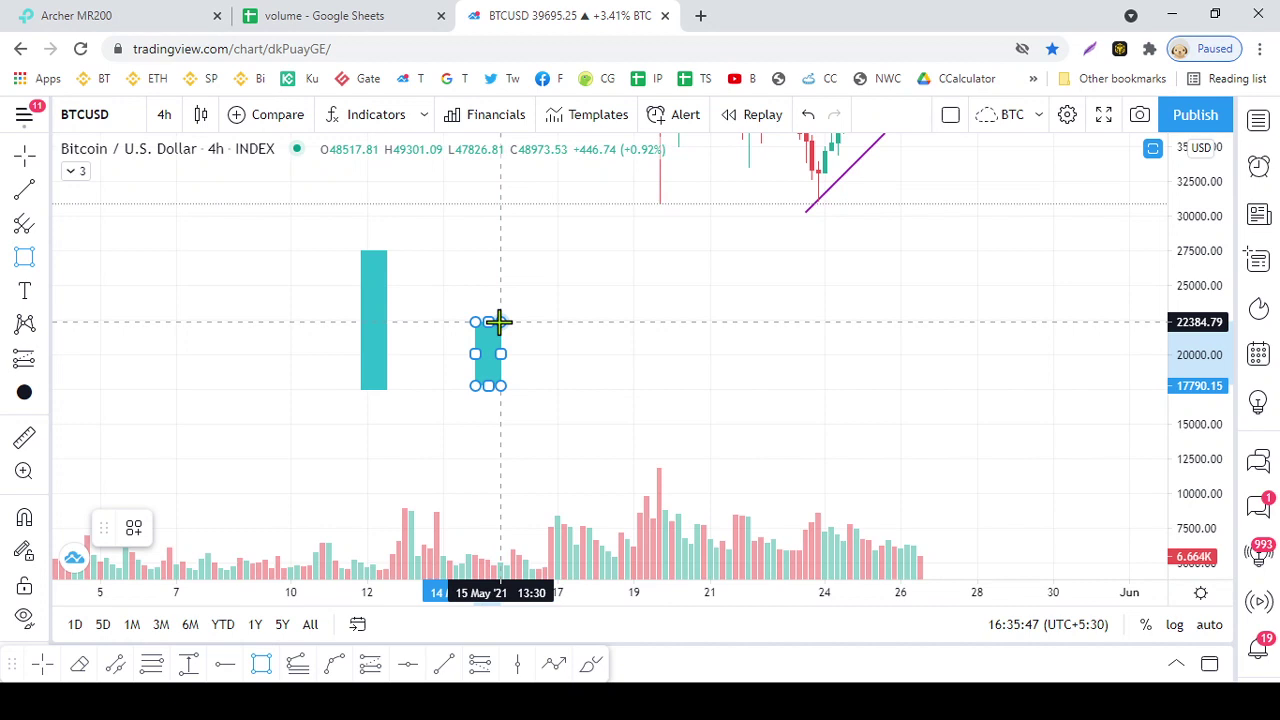
{"action": "left_click", "coordinate": [531, 318]}
{"action": "left_click_drag", "start_coordinate": [526, 351], "coordinate": [500, 349]}
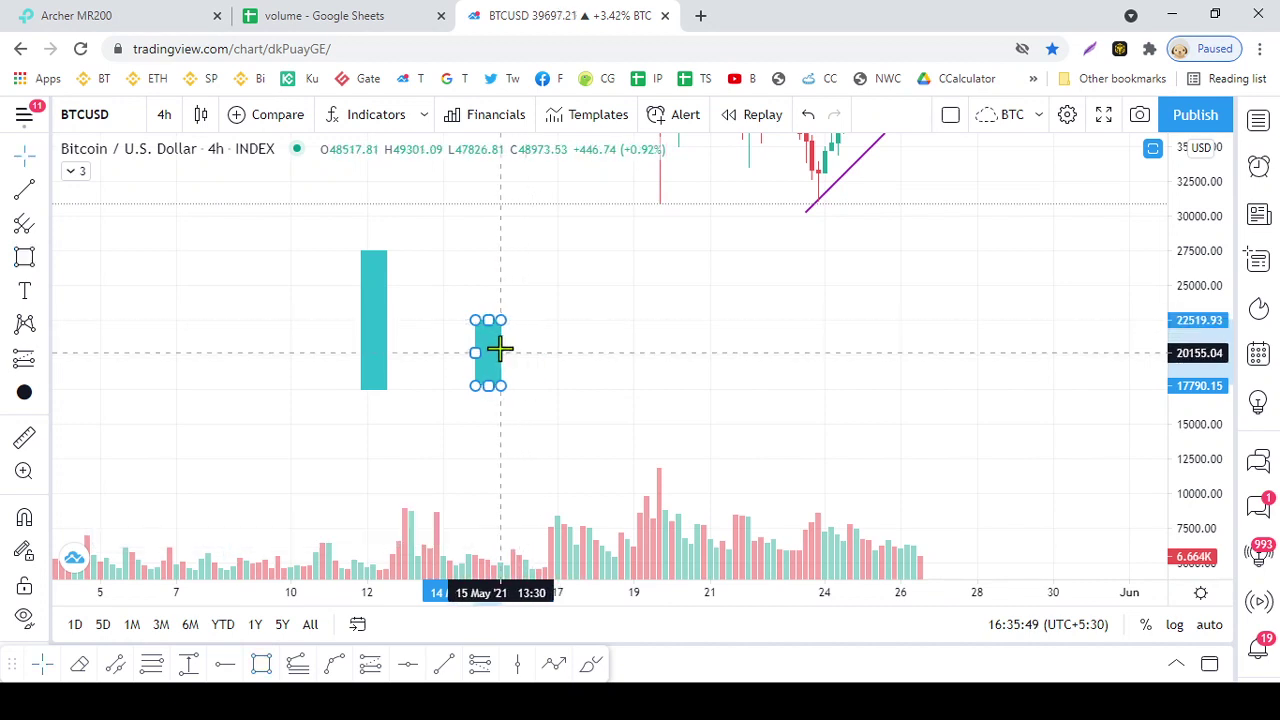
{"action": "left_click", "coordinate": [522, 343]}
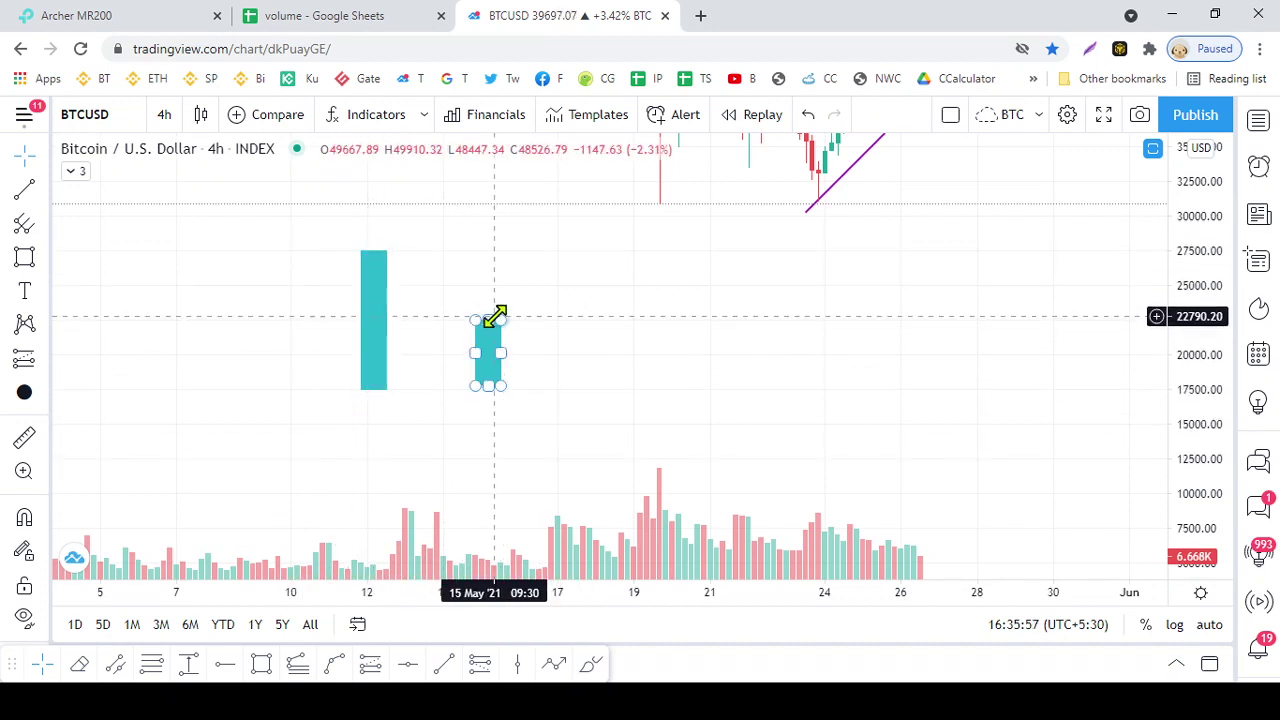
{"action": "left_click_drag", "start_coordinate": [491, 314], "coordinate": [491, 328]}
{"action": "left_click", "coordinate": [551, 320]}
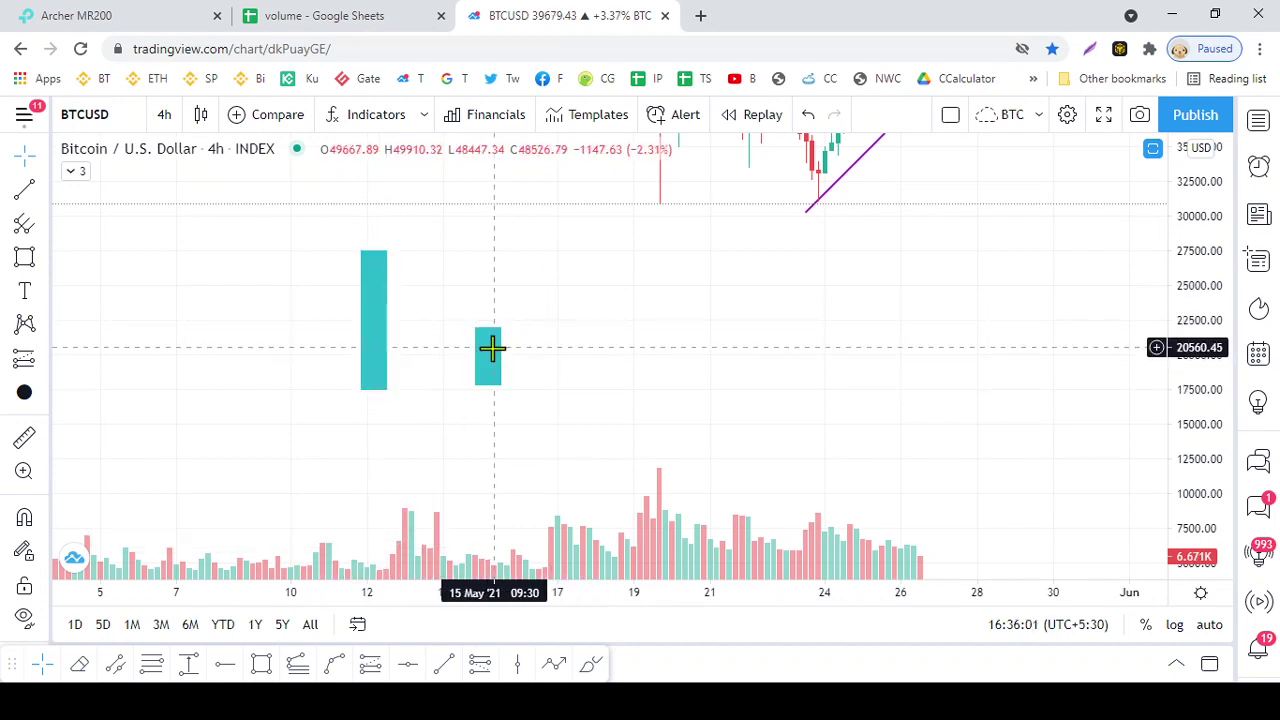
Draw a rectangle directly below the tall one, with its upper edge at about 14550
{"action": "scroll", "coordinate": [606, 346], "scroll_direction": "down", "scroll_amount": 1}
{"action": "scroll", "coordinate": [605, 346], "scroll_direction": "up", "scroll_amount": 1}
{"action": "left_click_drag", "start_coordinate": [603, 346], "coordinate": [654, 310]}
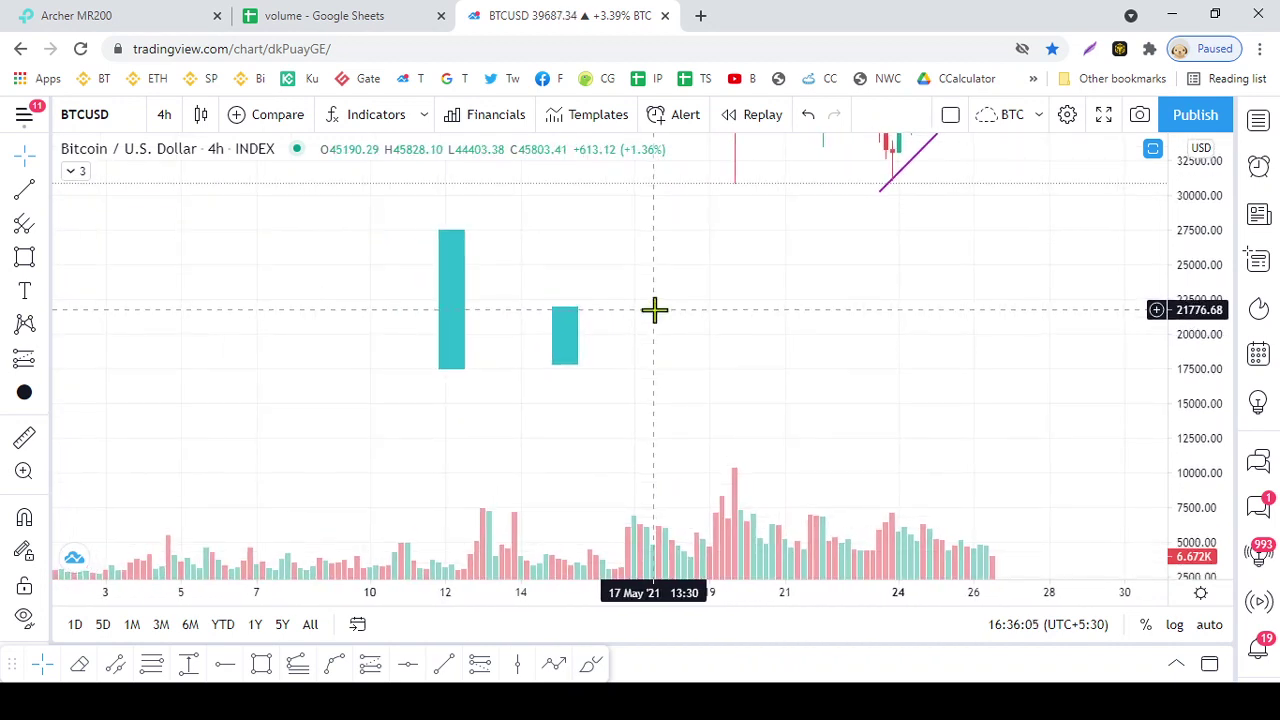
{"action": "left_click", "coordinate": [566, 360]}
{"action": "left_click_drag", "start_coordinate": [565, 365], "coordinate": [563, 365]}
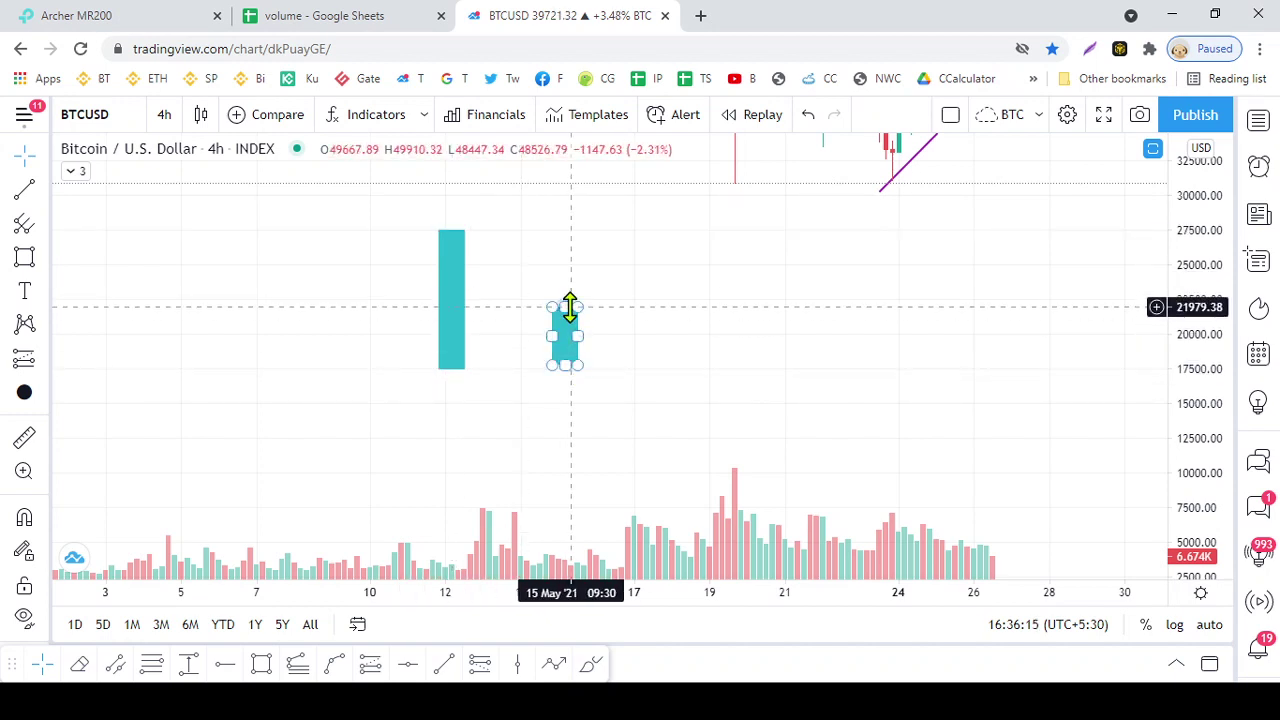
{"action": "left_click", "coordinate": [261, 664]}
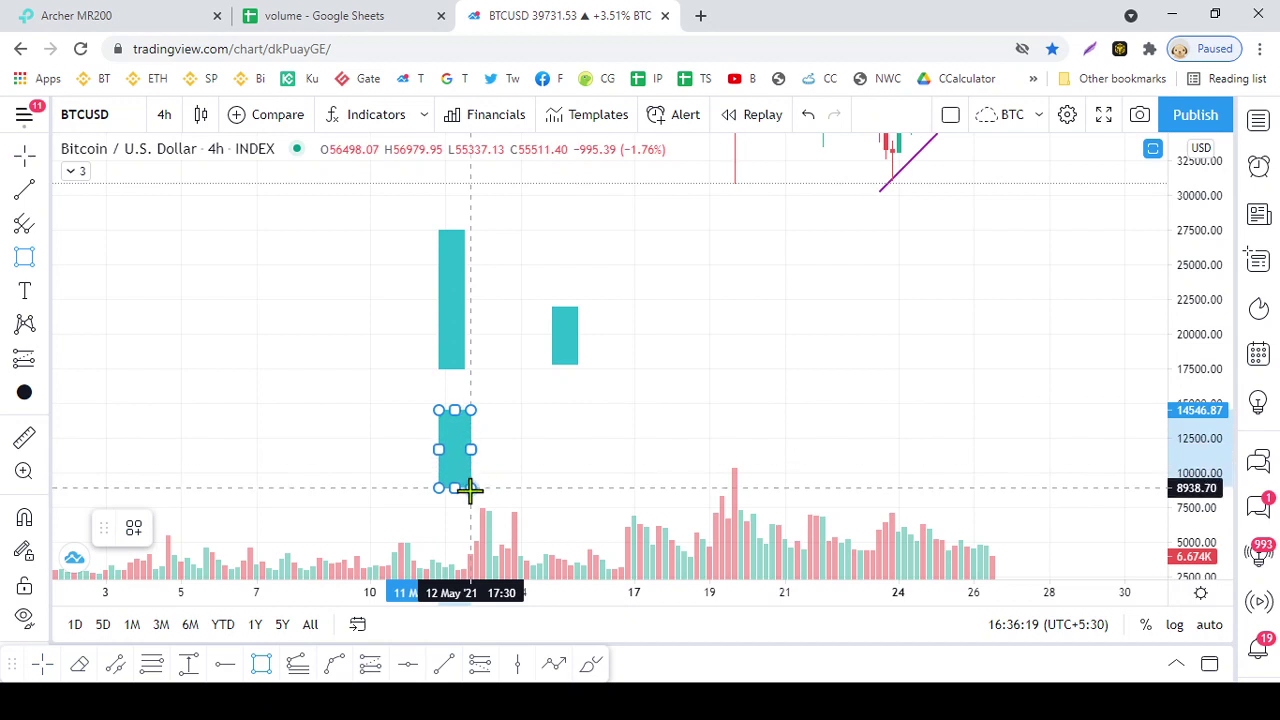